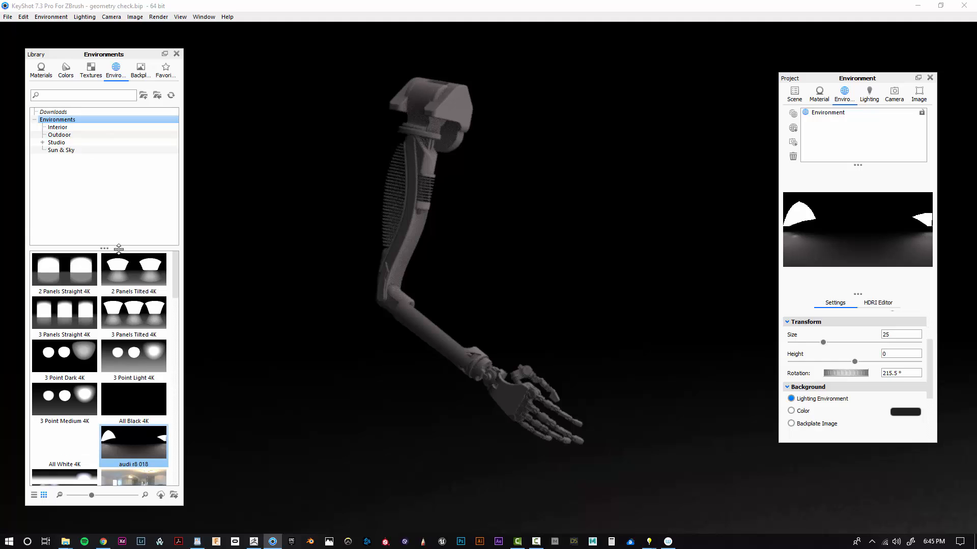
Examine from outside how the lighting environment surrounds the robotic arm.
{"action": "scroll", "coordinate": [536, 323], "scroll_direction": "down", "scroll_amount": 3}
{"action": "scroll", "coordinate": [535, 323], "scroll_direction": "down", "scroll_amount": 5}
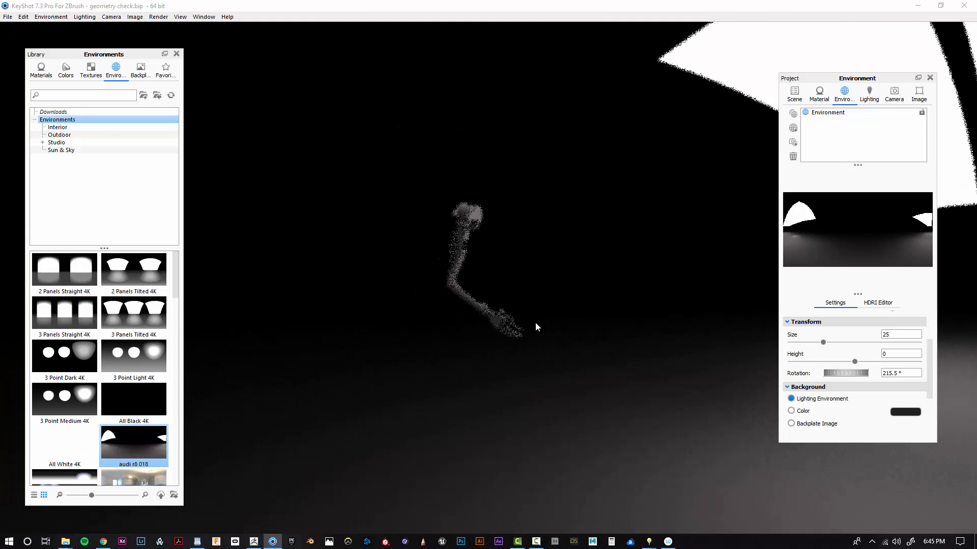
{"action": "scroll", "coordinate": [535, 322], "scroll_direction": "down", "scroll_amount": 3}
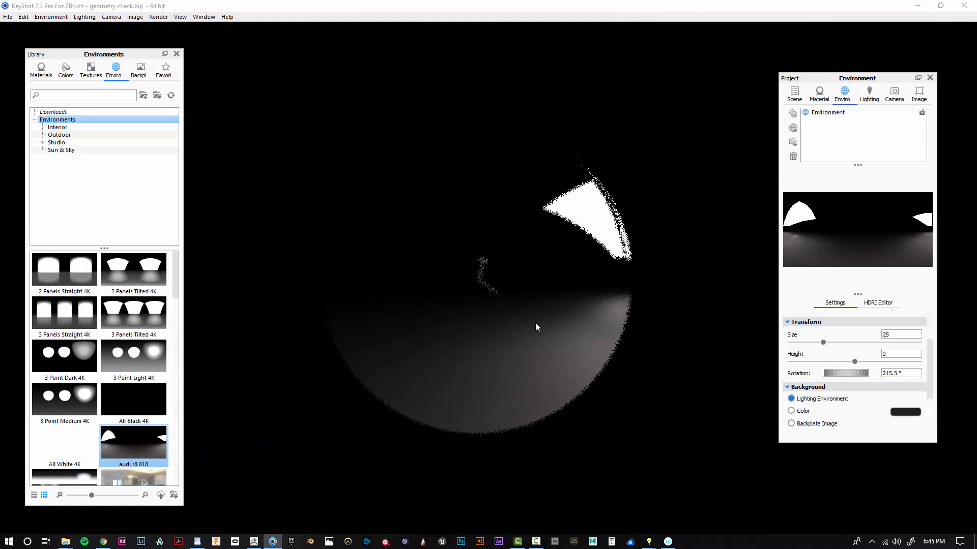
{"action": "scroll", "coordinate": [529, 306], "scroll_direction": "down", "scroll_amount": 2}
{"action": "left_click_drag", "start_coordinate": [564, 370], "coordinate": [523, 343]}
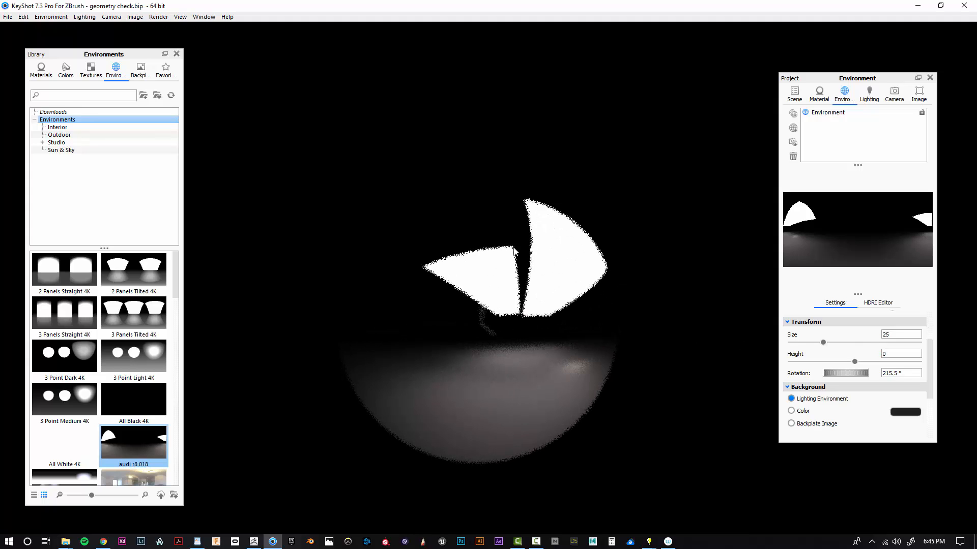
Replace the scene's lighting environment with Aversis_Bathroom_3k.
{"action": "left_click", "coordinate": [77, 356]}
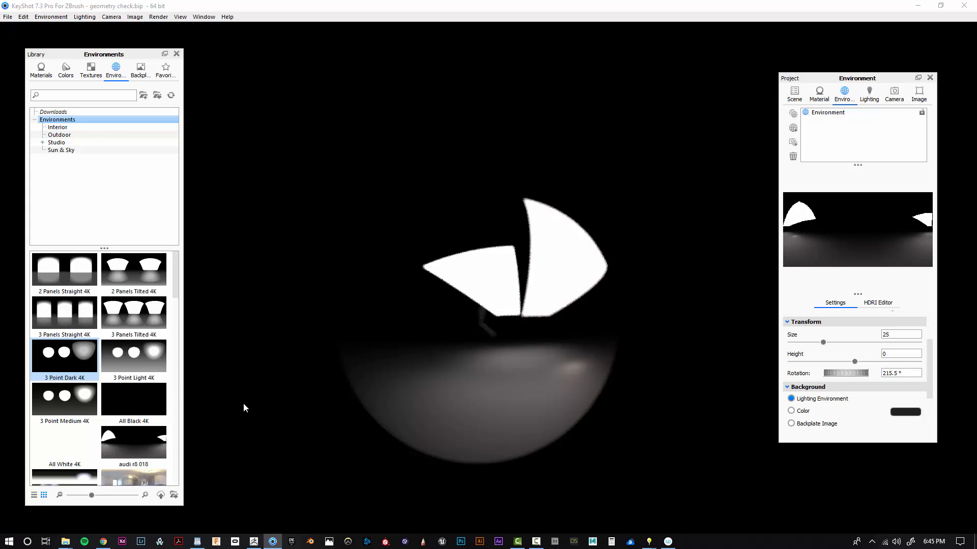
{"action": "double_click", "coordinate": [71, 358]}
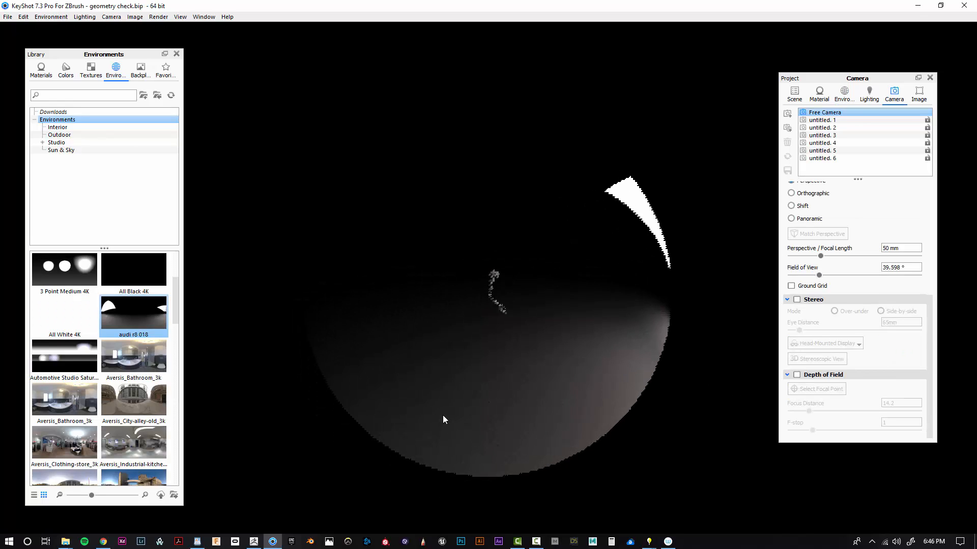
{"action": "left_click", "coordinate": [139, 368]}
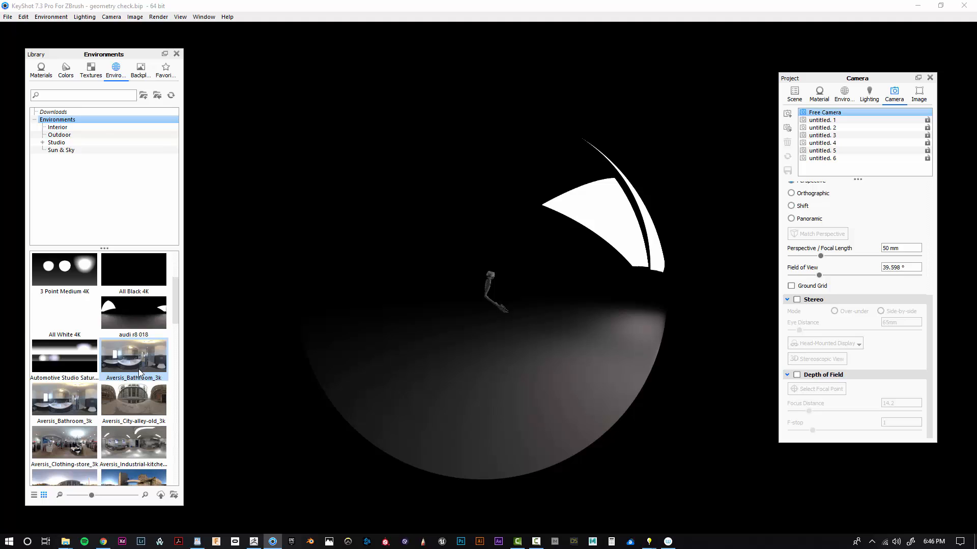
{"action": "mouse_move", "coordinate": [138, 368]}
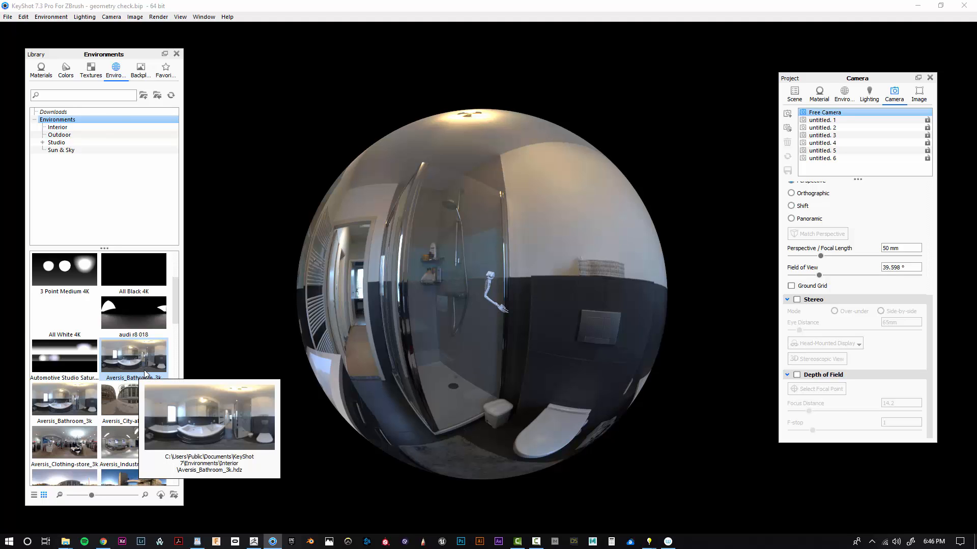
Inspect the robotic arm up close from several angles against the bathroom environment.
{"action": "scroll", "coordinate": [499, 303], "scroll_direction": "up", "scroll_amount": 10}
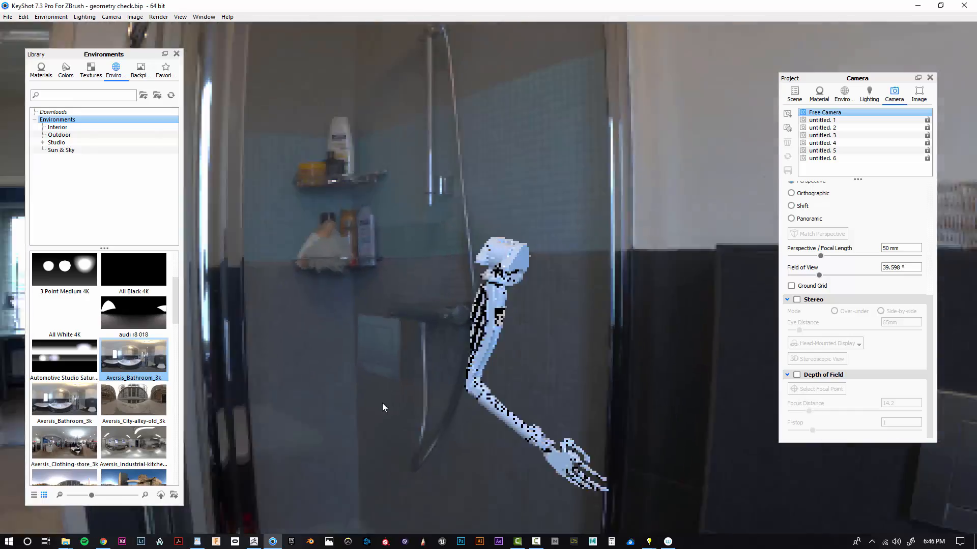
{"action": "left_click_drag", "start_coordinate": [383, 405], "coordinate": [465, 400]}
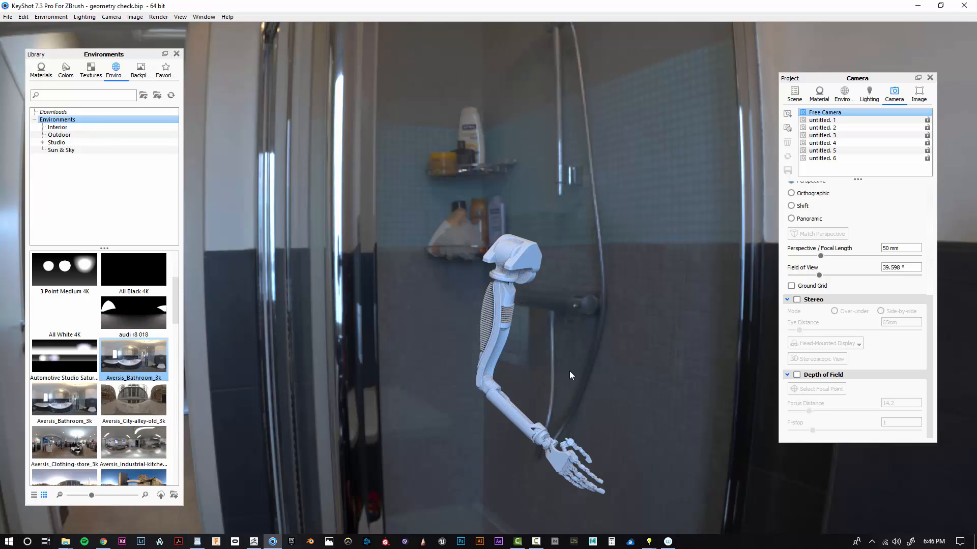
{"action": "left_click_drag", "start_coordinate": [490, 302], "coordinate": [529, 286]}
{"action": "left_click_drag", "start_coordinate": [405, 367], "coordinate": [691, 350]}
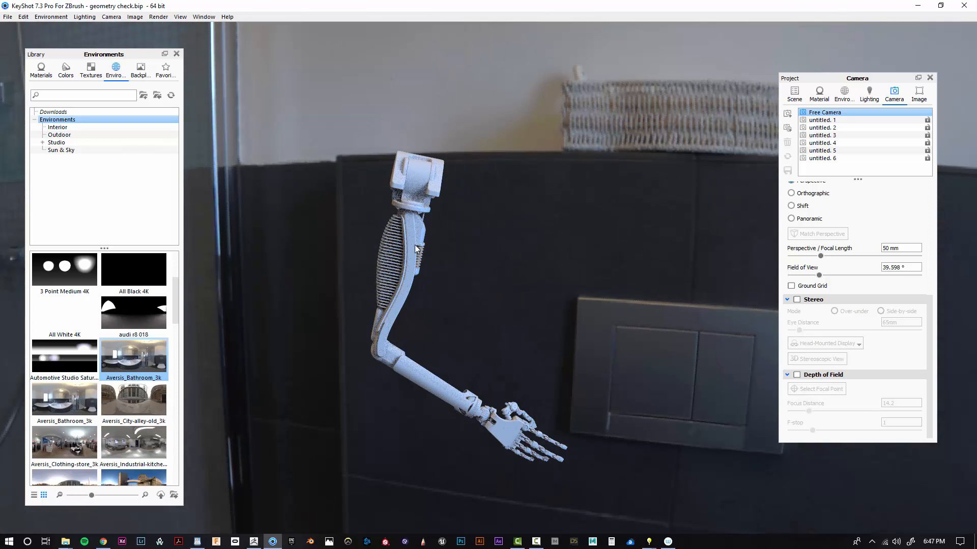
{"action": "left_click_drag", "start_coordinate": [547, 440], "coordinate": [545, 429]}
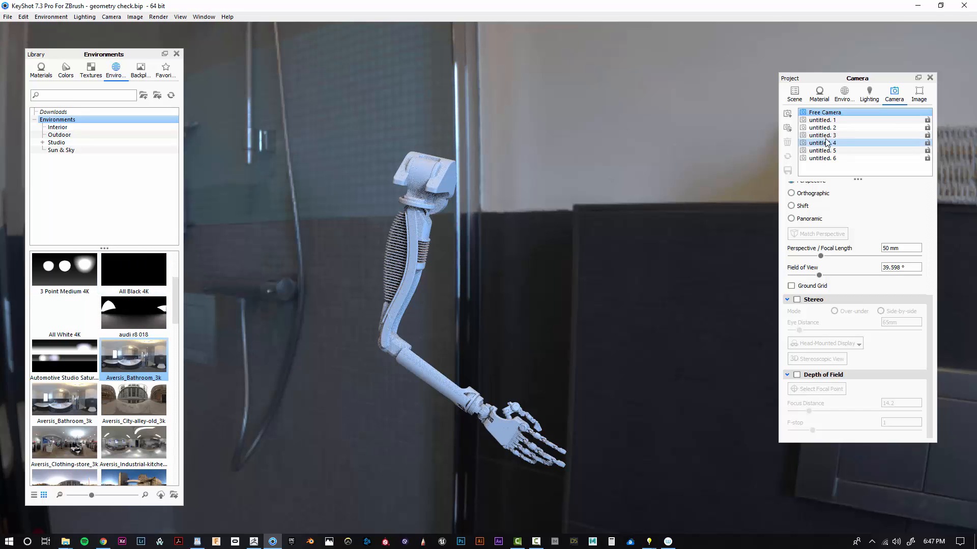
{"action": "left_click_drag", "start_coordinate": [520, 360], "coordinate": [560, 373]}
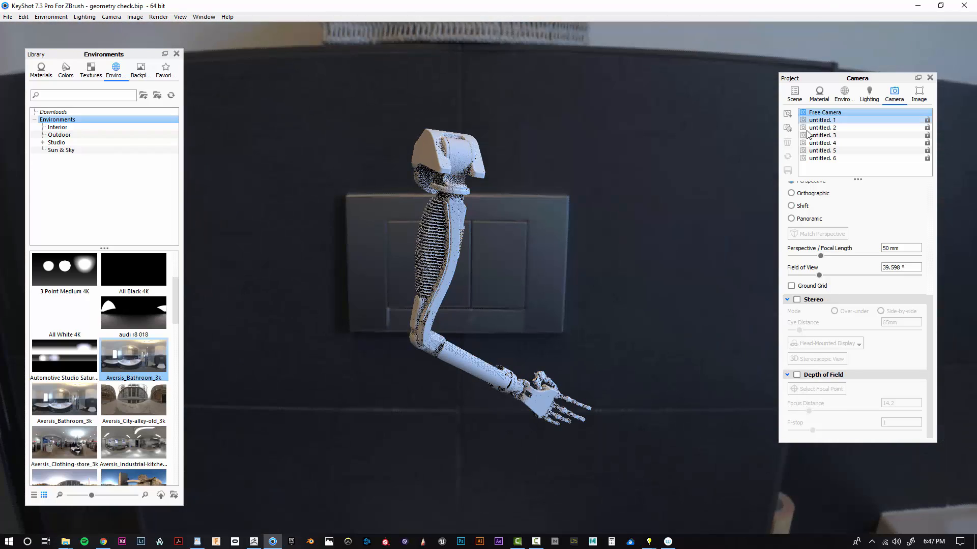
{"action": "left_click", "coordinate": [814, 97]}
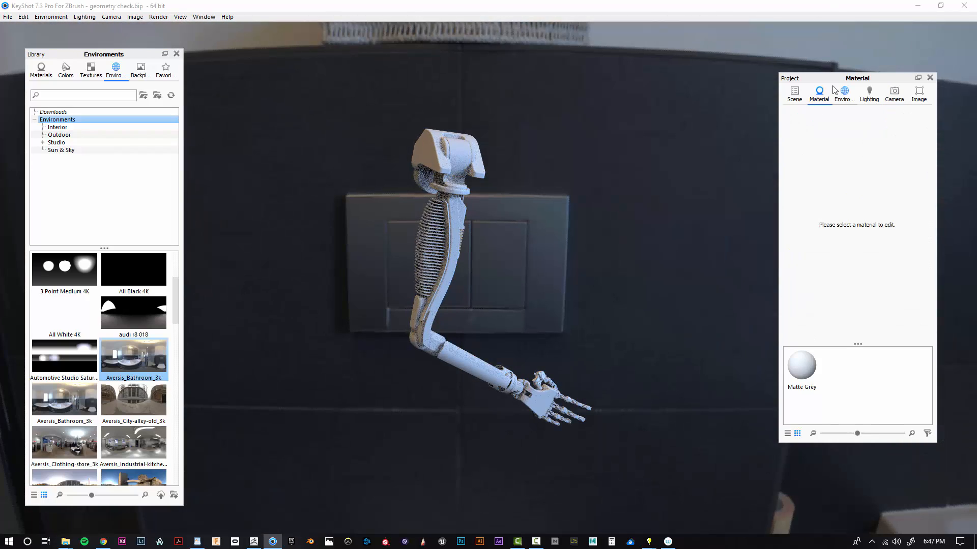
{"action": "left_click", "coordinate": [795, 97]}
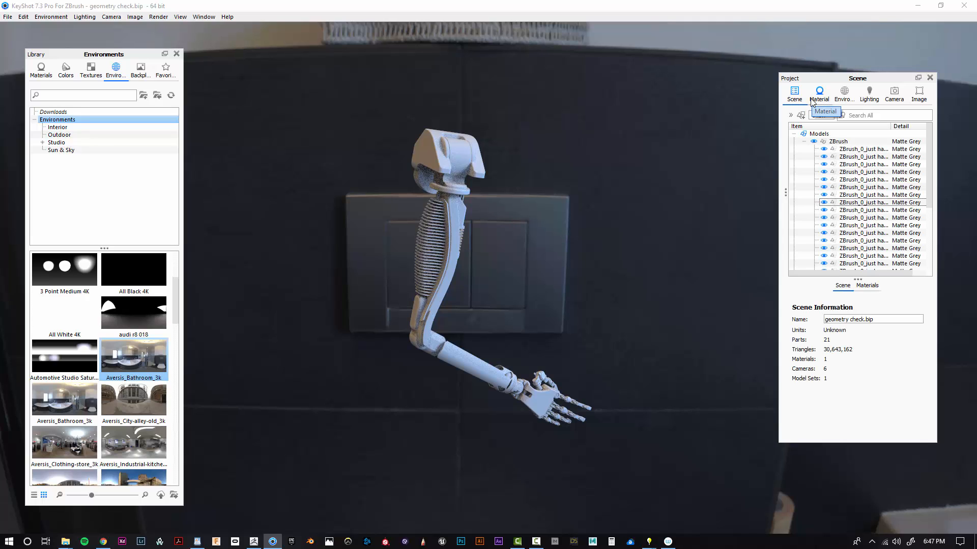
Adjust the bathroom environment image to 20 % saturation, -0.254 contrast and about 1.035 brightness.
{"action": "left_click", "coordinate": [844, 95]}
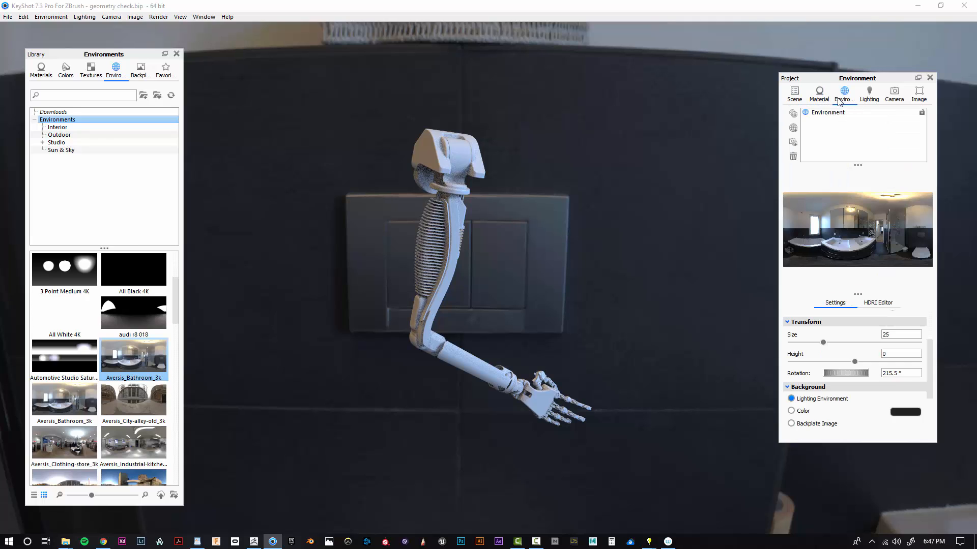
{"action": "left_click", "coordinate": [885, 304]}
{"action": "scroll", "coordinate": [850, 394], "scroll_direction": "down", "scroll_amount": 5}
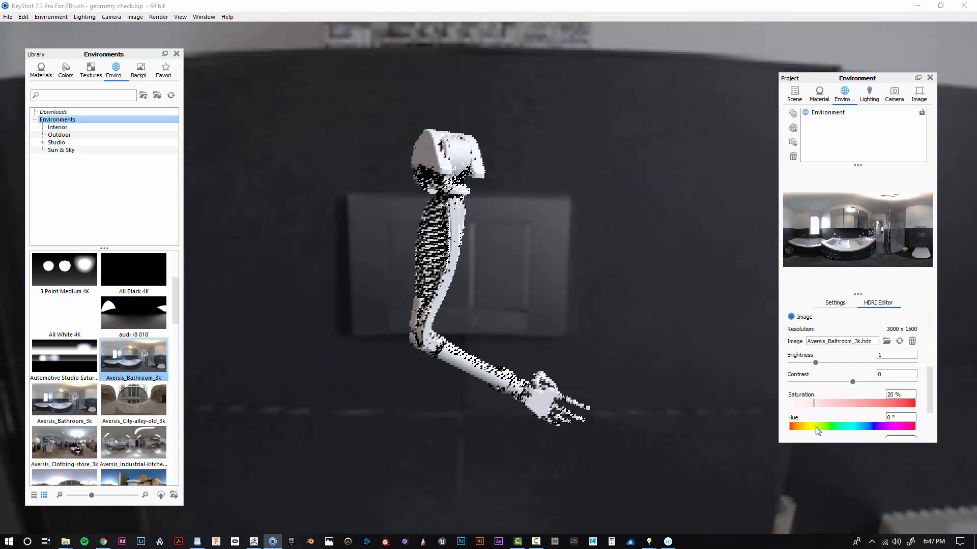
{"action": "left_click_drag", "start_coordinate": [852, 382], "coordinate": [817, 363]}
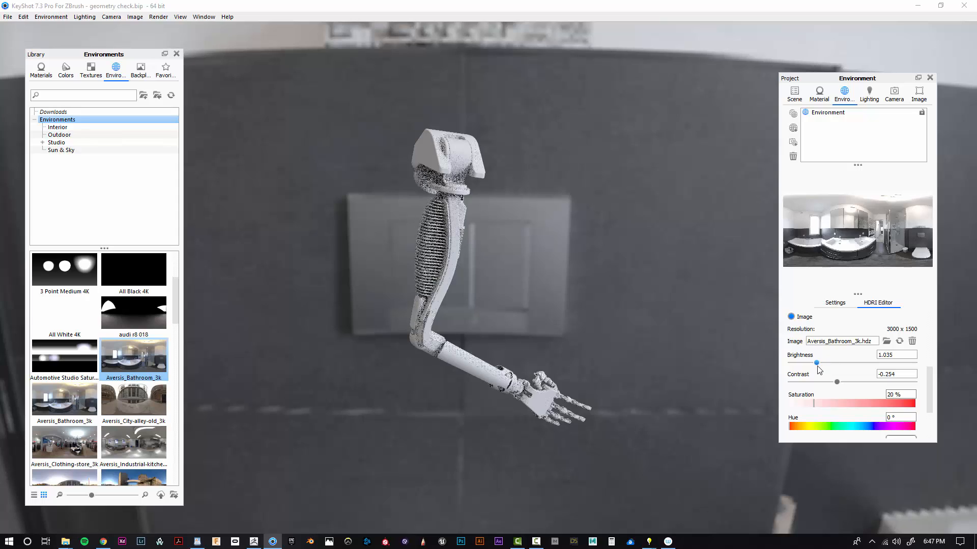
Set the environment image's blur to 0.788 and check the arm against the softened surroundings.
{"action": "scroll", "coordinate": [825, 377], "scroll_direction": "down", "scroll_amount": 3}
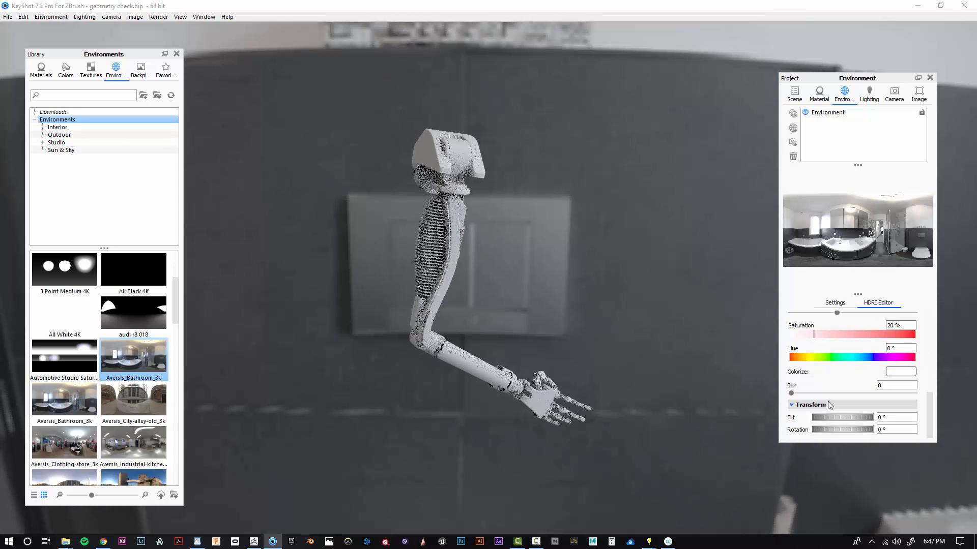
{"action": "left_click_drag", "start_coordinate": [791, 393], "coordinate": [887, 394]}
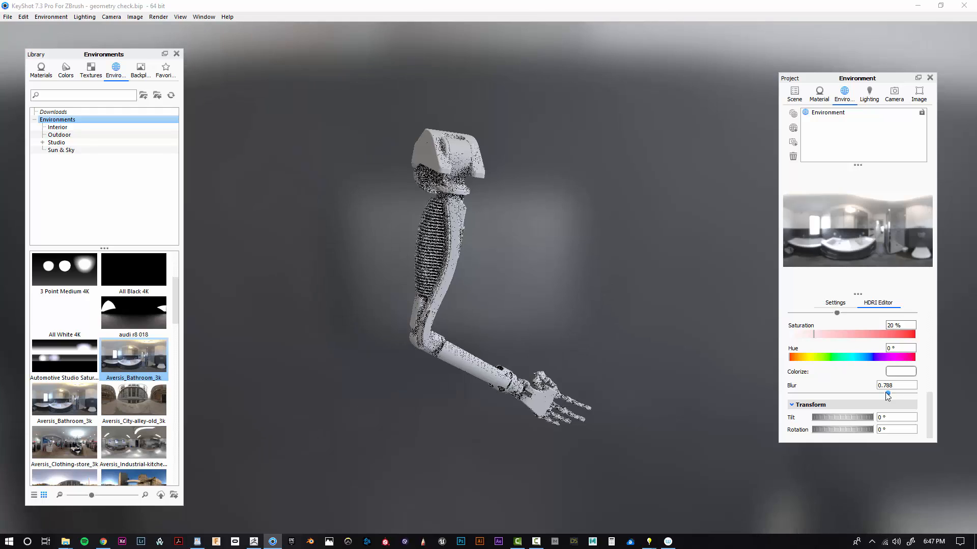
{"action": "left_click_drag", "start_coordinate": [629, 382], "coordinate": [673, 382]}
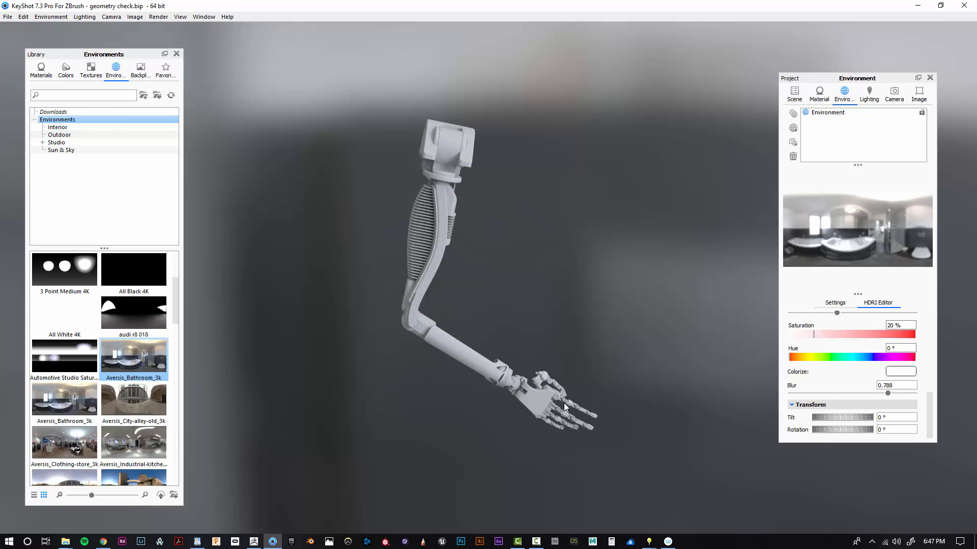
{"action": "left_click_drag", "start_coordinate": [355, 417], "coordinate": [426, 183], "text": "ctrl"}
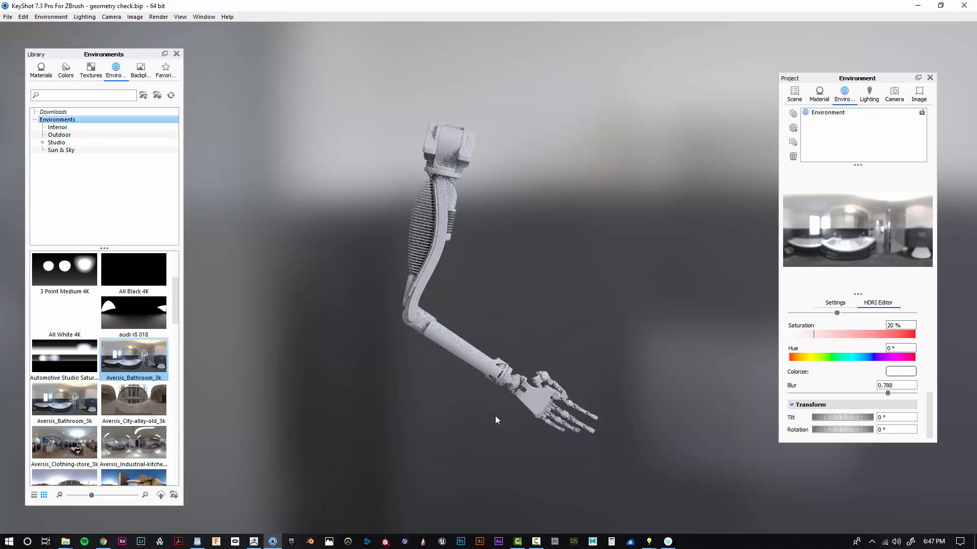
Switch the scene background from the lighting environment to a solid color.
{"action": "left_click", "coordinate": [836, 308]}
{"action": "scroll", "coordinate": [819, 335], "scroll_direction": "down", "scroll_amount": 3}
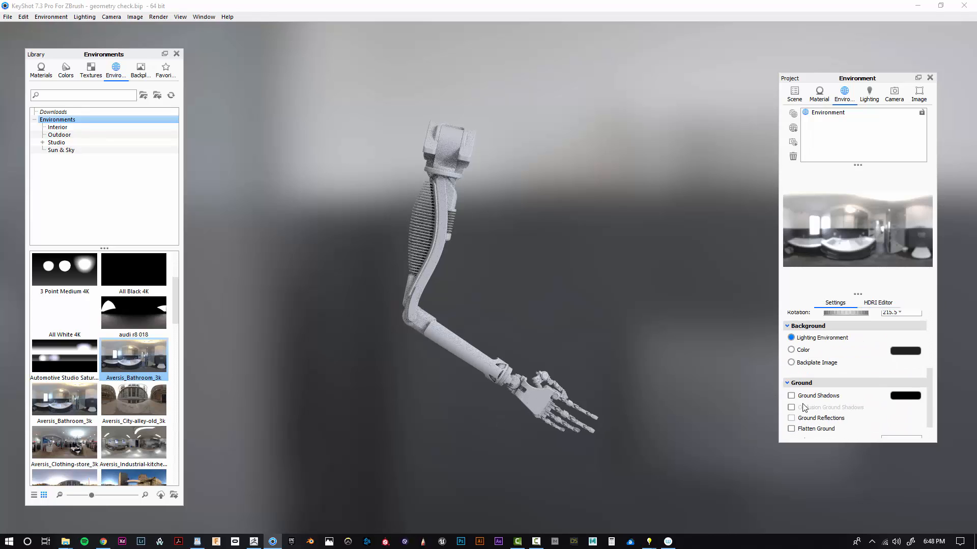
{"action": "left_click", "coordinate": [798, 352]}
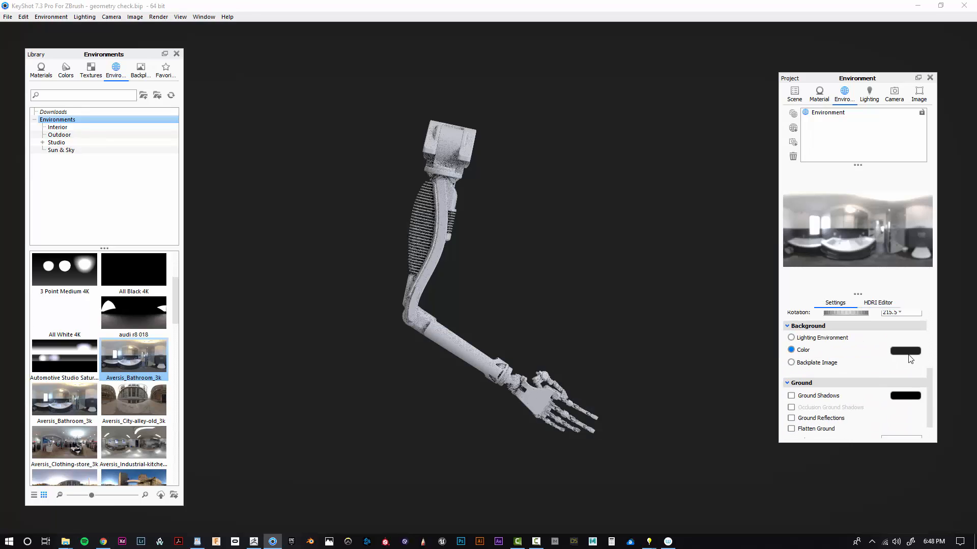
Set the background color to pure black with a value of 0 % and check the arm against it.
{"action": "left_click", "coordinate": [906, 351]}
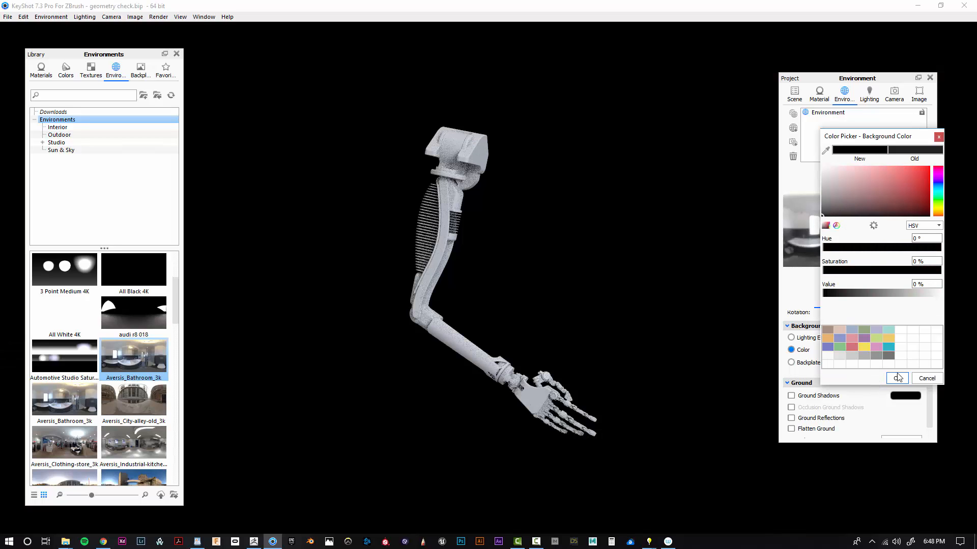
{"action": "left_click", "coordinate": [896, 378]}
{"action": "scroll", "coordinate": [521, 321], "scroll_direction": "up", "scroll_amount": 2}
{"action": "left_click_drag", "start_coordinate": [521, 321], "coordinate": [590, 323]}
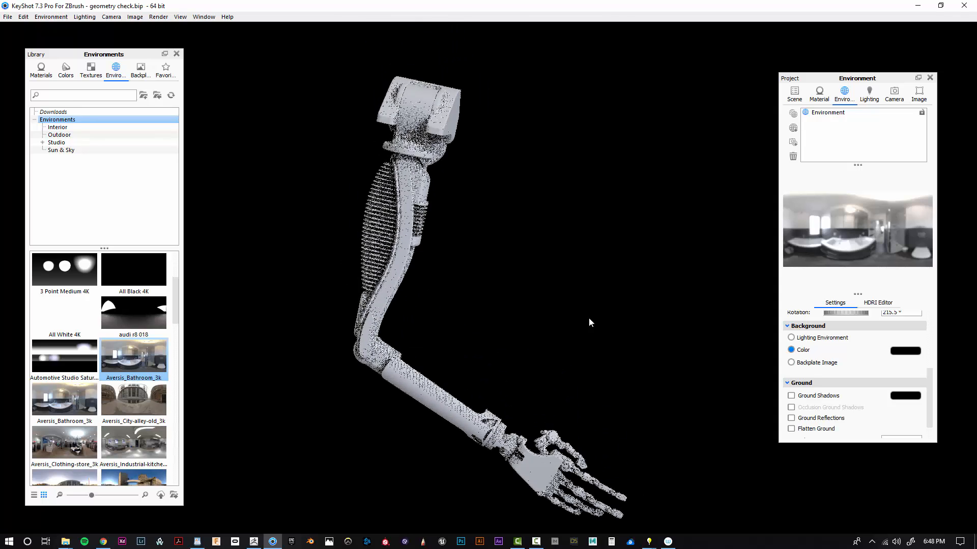
Set the background color to a light grey with 0 % saturation and 89 % value.
{"action": "left_click", "coordinate": [905, 351]}
{"action": "left_click", "coordinate": [822, 179]}
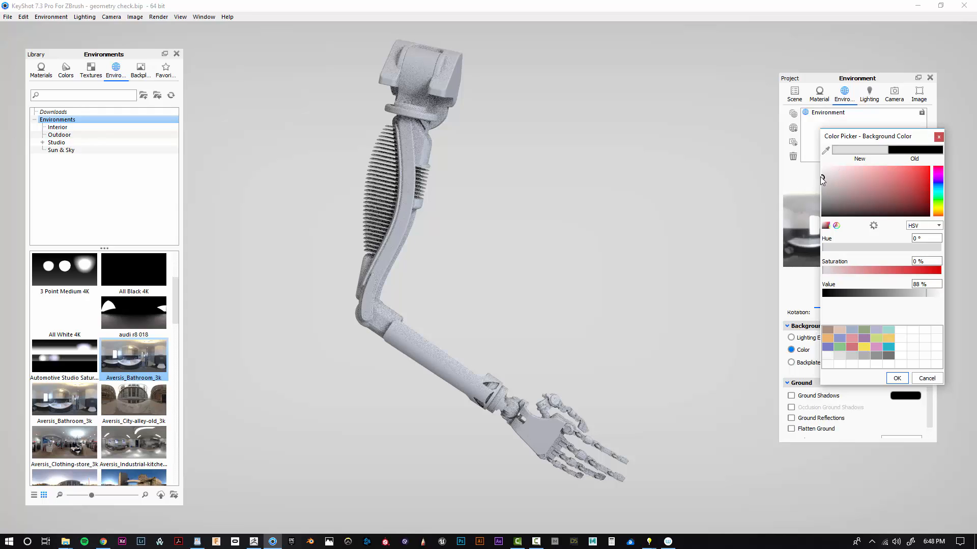
{"action": "left_click_drag", "start_coordinate": [820, 176], "coordinate": [817, 177]}
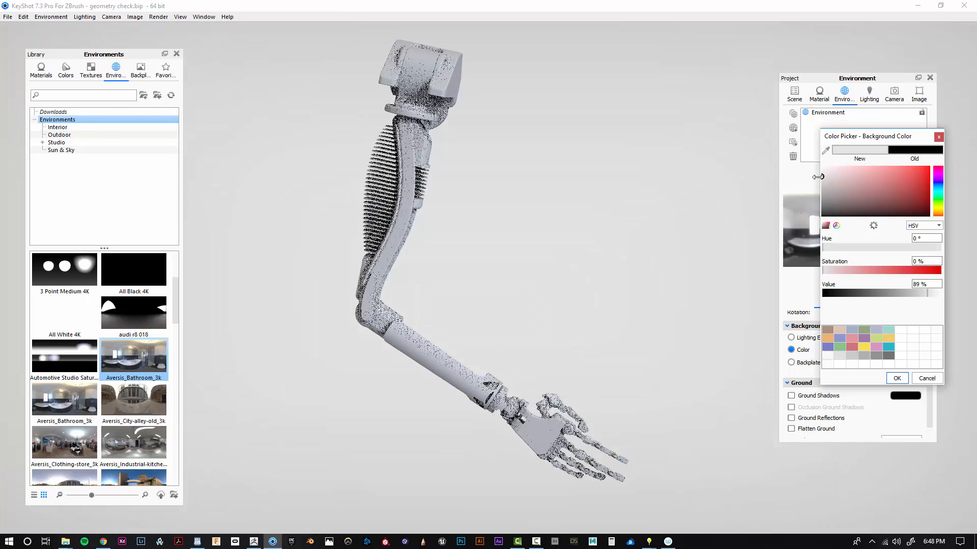
{"action": "left_click", "coordinate": [899, 377]}
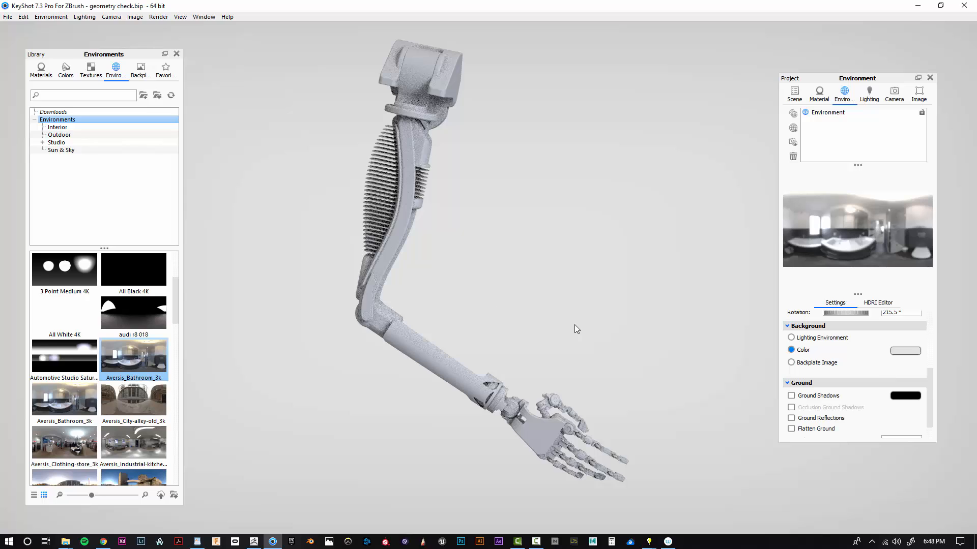
Frame the whole bent arm, hand included, on the grey background and save a screenshot of it.
{"action": "left_click_drag", "start_coordinate": [574, 325], "coordinate": [587, 345]}
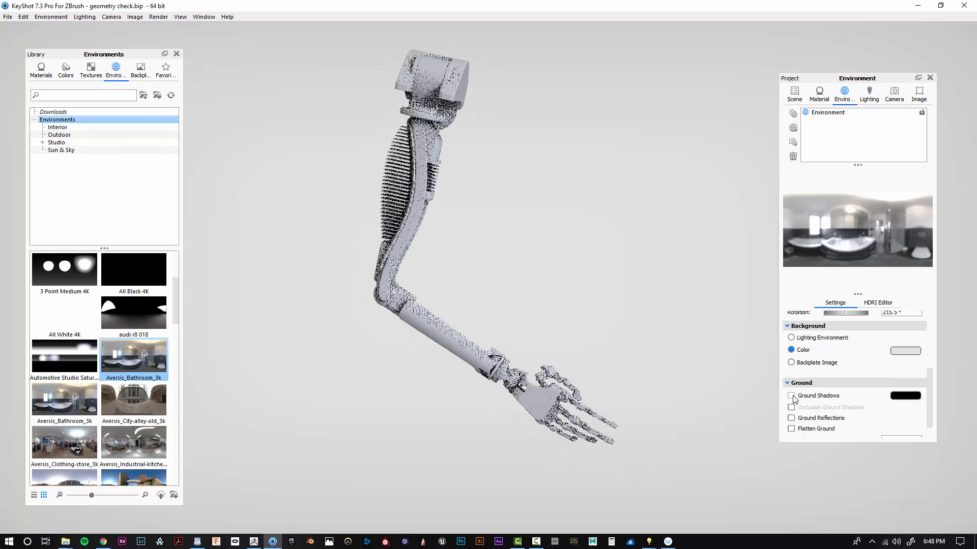
{"action": "left_click_drag", "start_coordinate": [657, 347], "coordinate": [617, 347]}
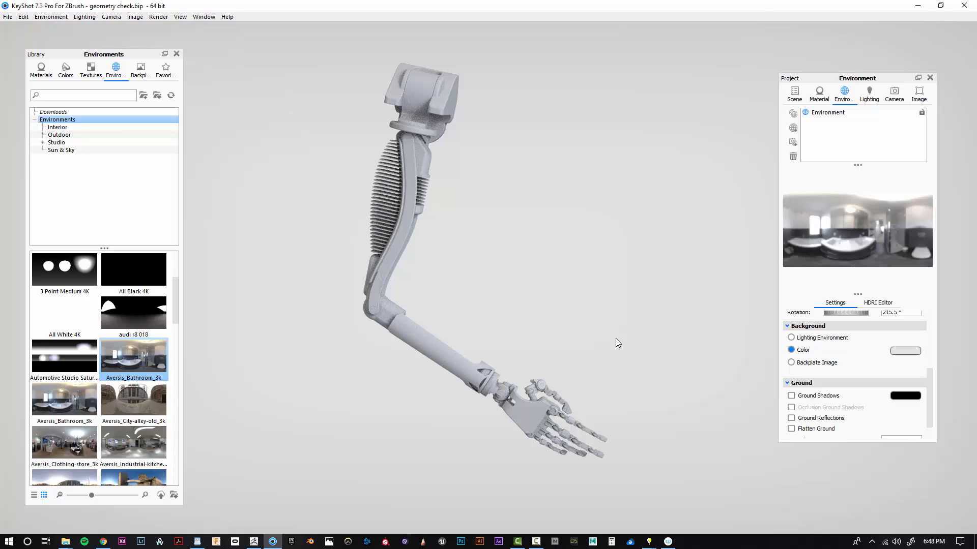
{"action": "left_click", "coordinate": [33, 71]}
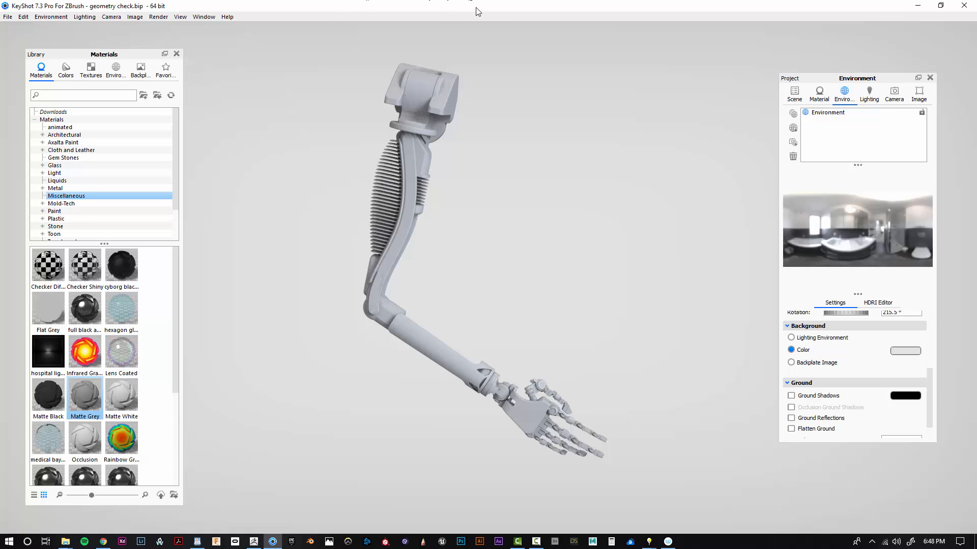
{"action": "key", "text": "p"}
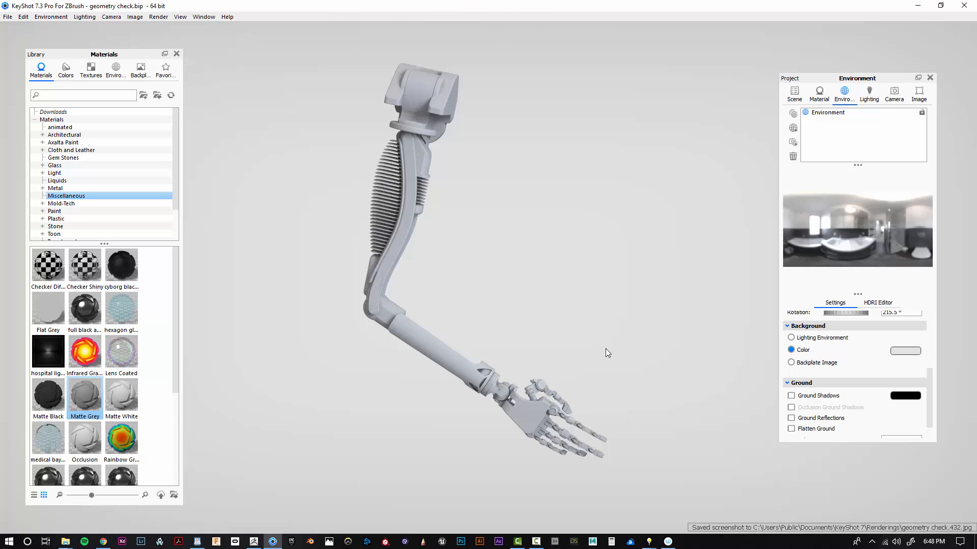
Save another screenshot showing the arm edge-on, with the hand hanging below the elbow.
{"action": "left_click_drag", "start_coordinate": [605, 349], "coordinate": [300, 308]}
{"action": "left_click_drag", "start_coordinate": [664, 300], "coordinate": [516, 304]}
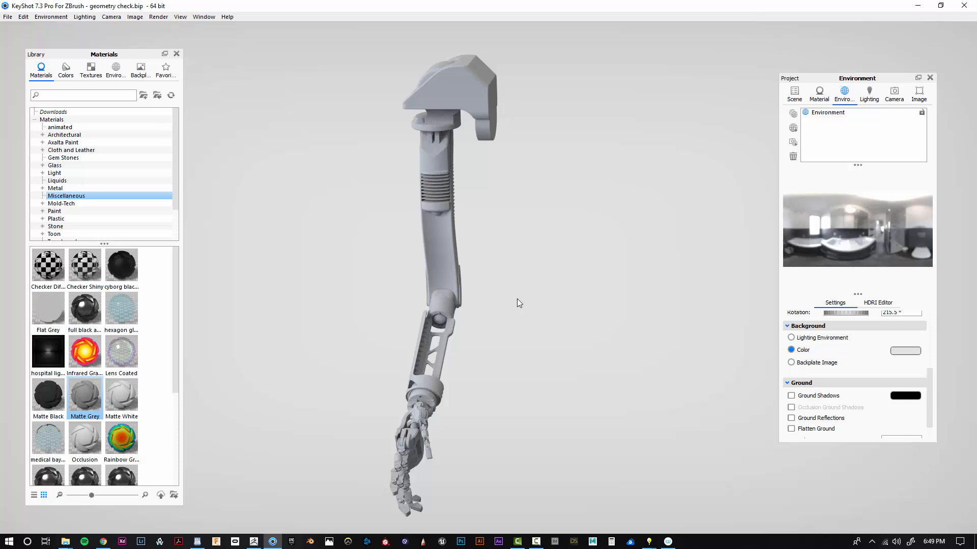
{"action": "key", "text": "p"}
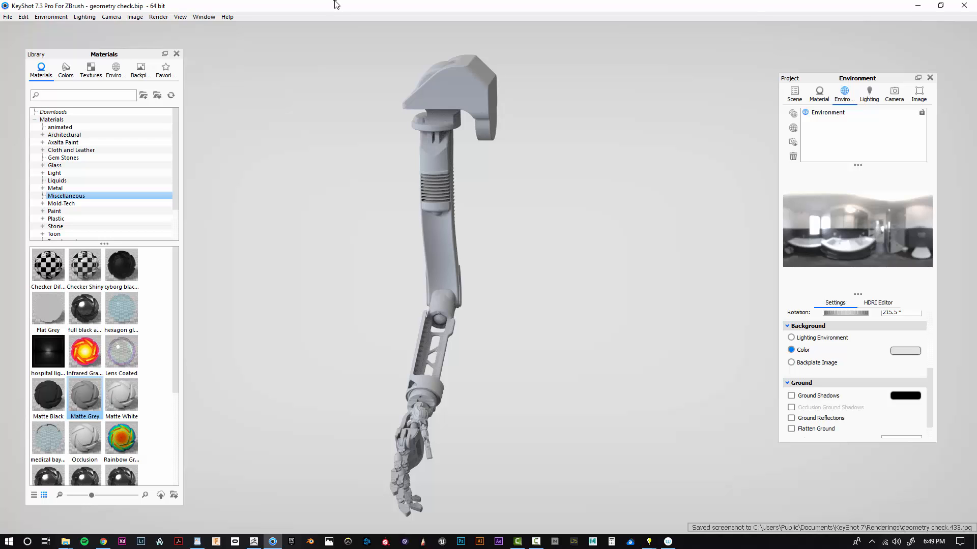
Try the Toon mech material from the Miscellaneous materials on the arm and view it from both sides.
{"action": "left_click_drag", "start_coordinate": [621, 354], "coordinate": [229, 351]}
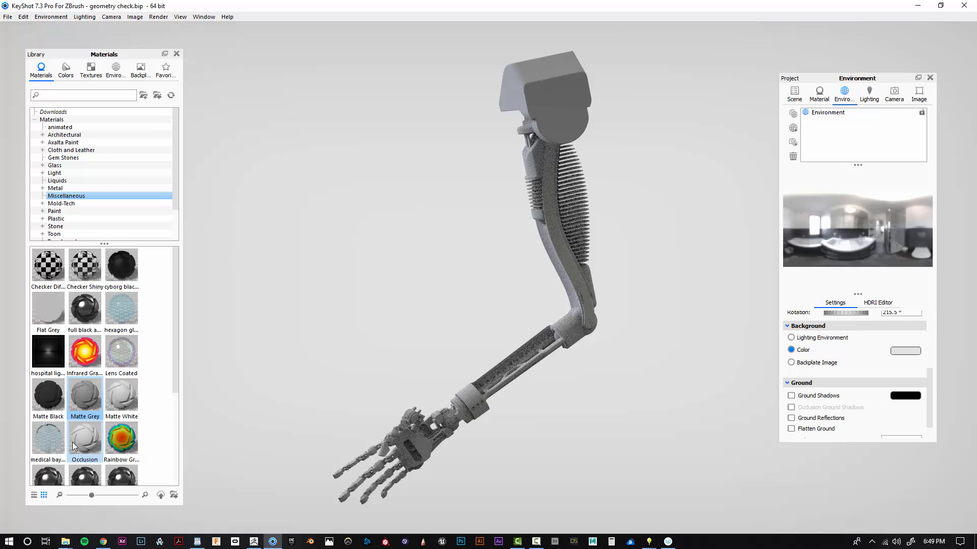
{"action": "scroll", "coordinate": [102, 397], "scroll_direction": "down", "scroll_amount": 3}
{"action": "mouse_move", "coordinate": [126, 404]}
{"action": "left_mouse_down"}
{"action": "mouse_move", "coordinate": [541, 104]}
{"action": "mouse_move", "coordinate": [517, 438]}
{"action": "left_mouse_up"}
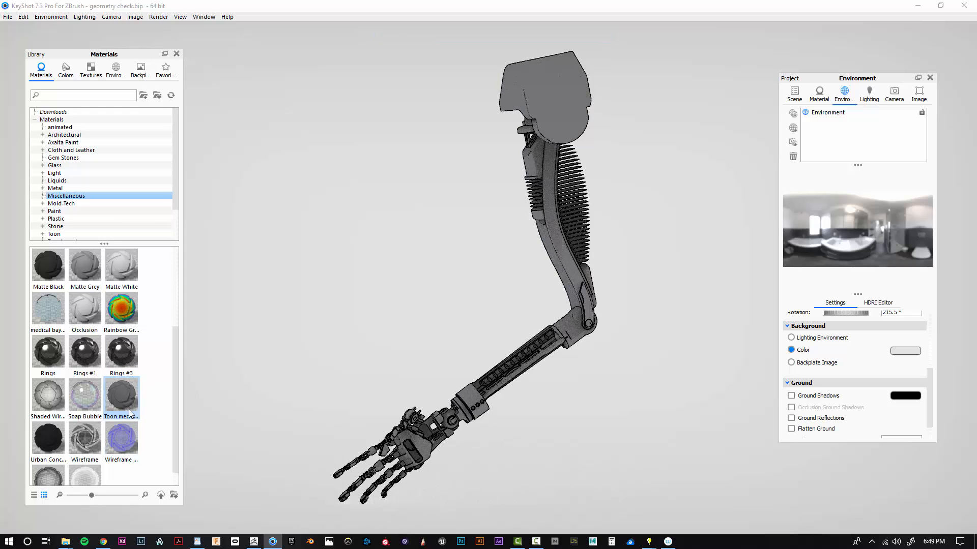
{"action": "left_click_drag", "start_coordinate": [678, 470], "coordinate": [841, 442]}
{"action": "left_click_drag", "start_coordinate": [424, 355], "coordinate": [835, 350]}
{"action": "left_click_drag", "start_coordinate": [341, 315], "coordinate": [530, 332]}
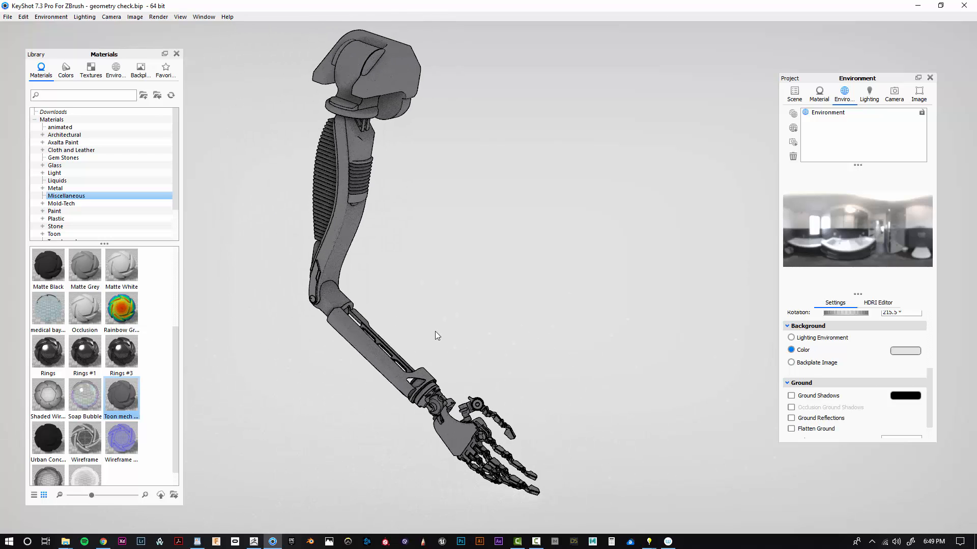
{"action": "left_click_drag", "start_coordinate": [436, 333], "coordinate": [623, 333]}
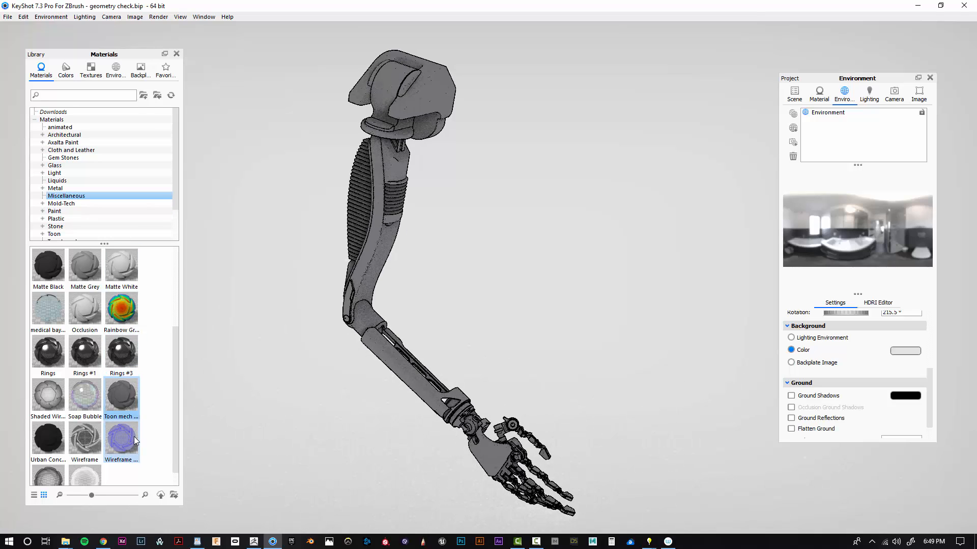
Try the Matte Grey, Matte White and Matte Black materials on the arm in turn.
{"action": "scroll", "coordinate": [134, 439], "scroll_direction": "up", "scroll_amount": 3}
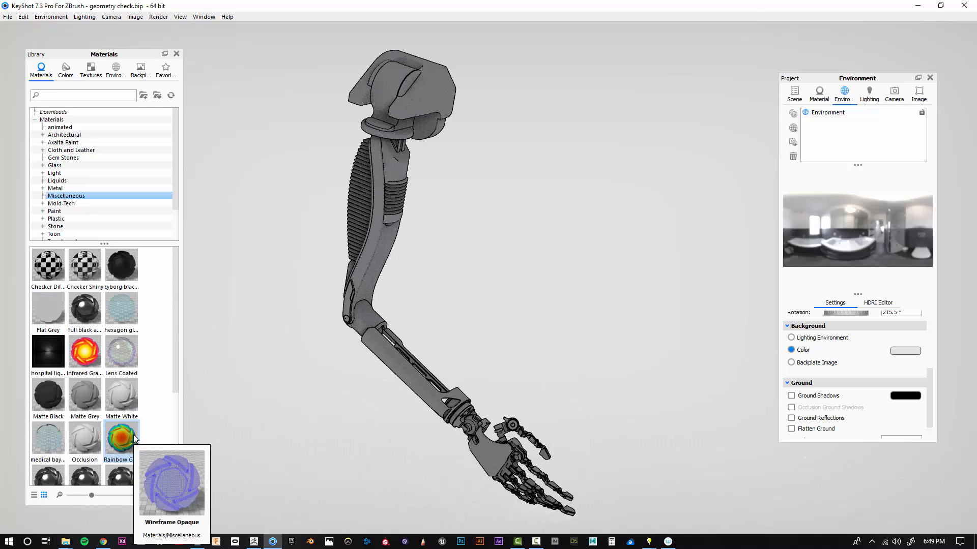
{"action": "scroll", "coordinate": [135, 439], "scroll_direction": "down", "scroll_amount": 3}
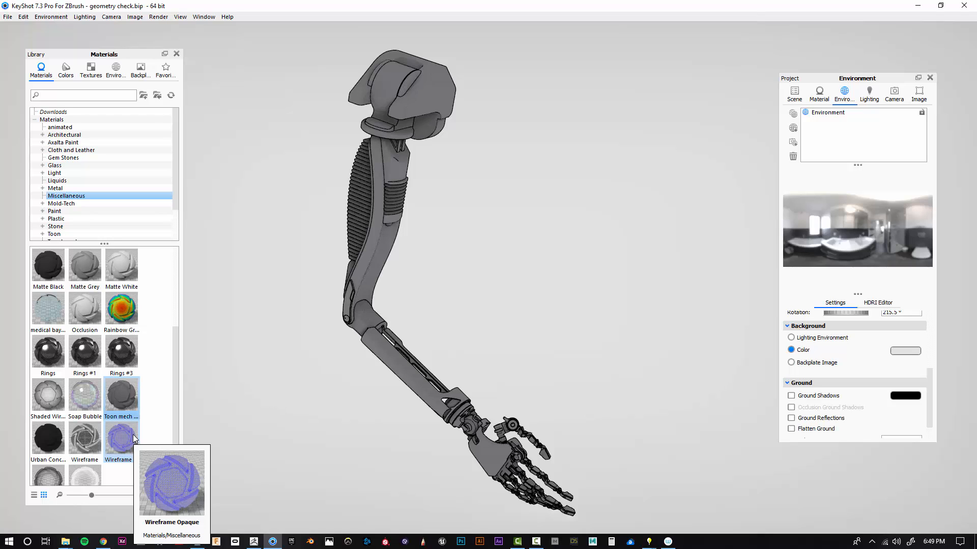
{"action": "scroll", "coordinate": [135, 438], "scroll_direction": "up", "scroll_amount": 3}
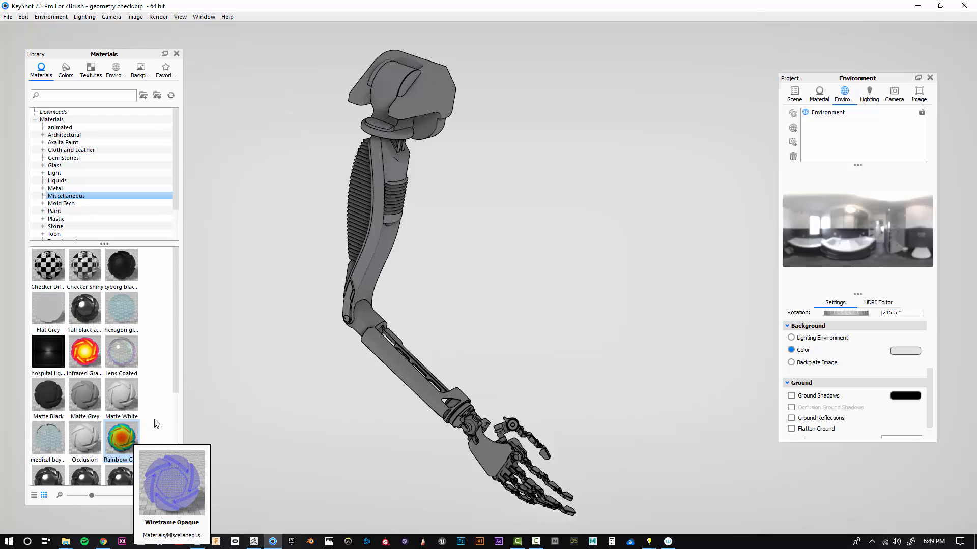
{"action": "left_click_drag", "start_coordinate": [87, 402], "coordinate": [370, 255]}
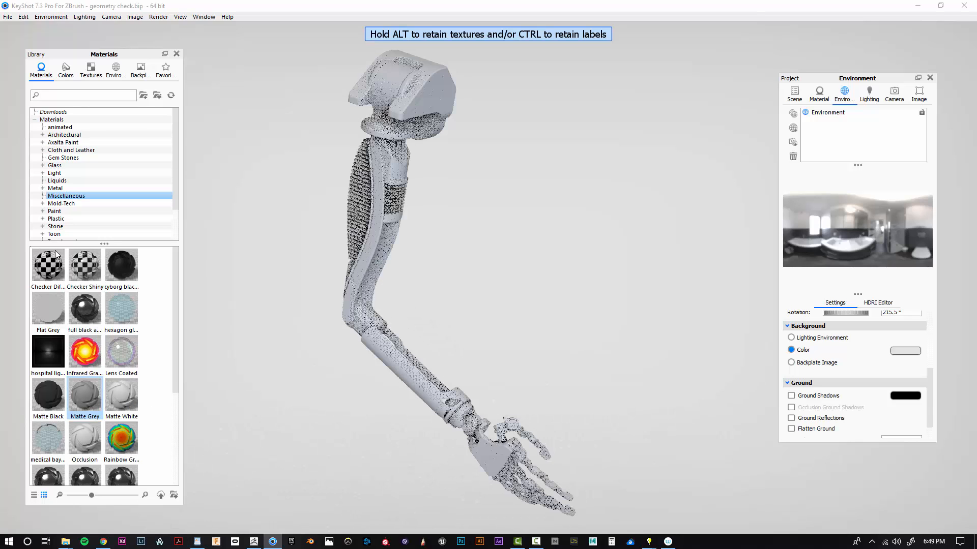
{"action": "left_click_drag", "start_coordinate": [122, 397], "coordinate": [373, 282]}
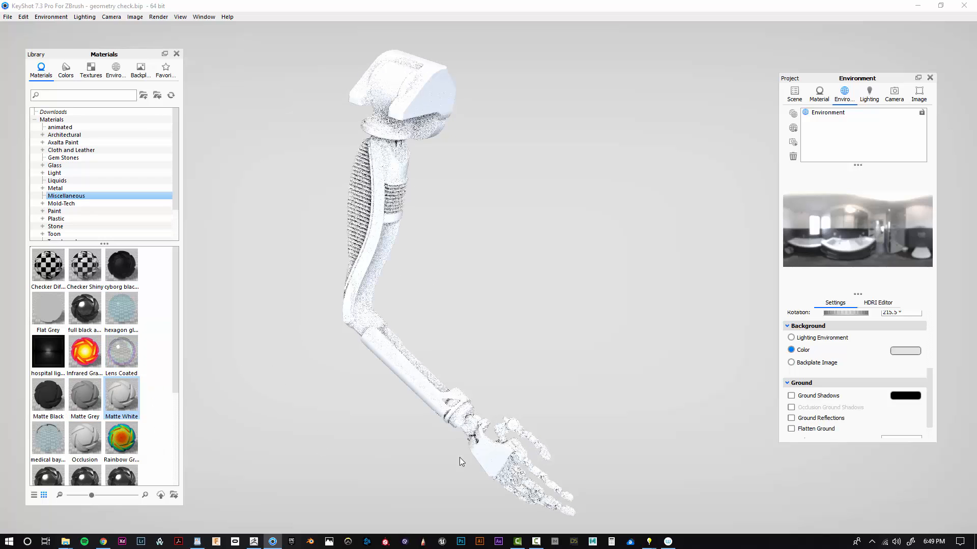
{"action": "left_click_drag", "start_coordinate": [49, 397], "coordinate": [365, 276]}
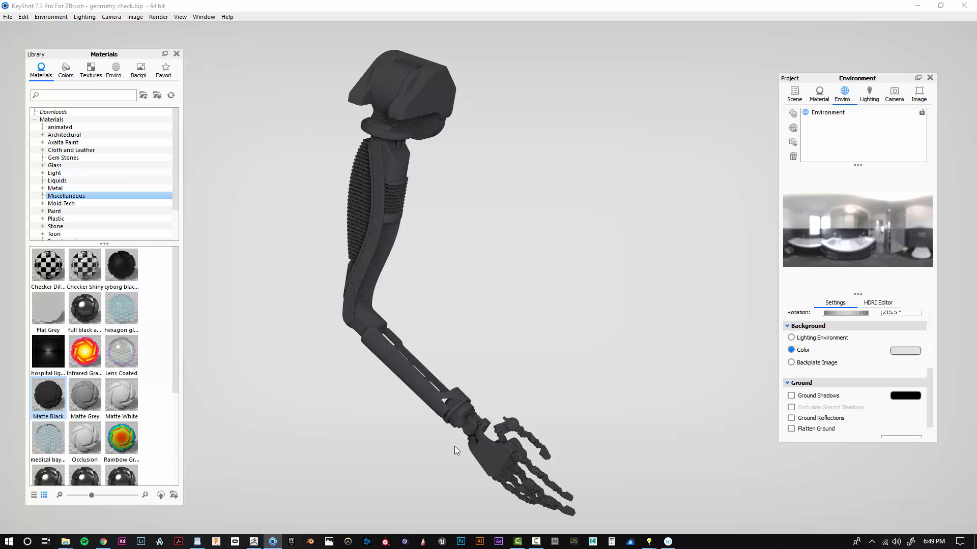
Apply the Matte Grey material to the arm and save screenshots of it in a slightly raised bent view and edge-on.
{"action": "left_click_drag", "start_coordinate": [85, 396], "coordinate": [370, 275]}
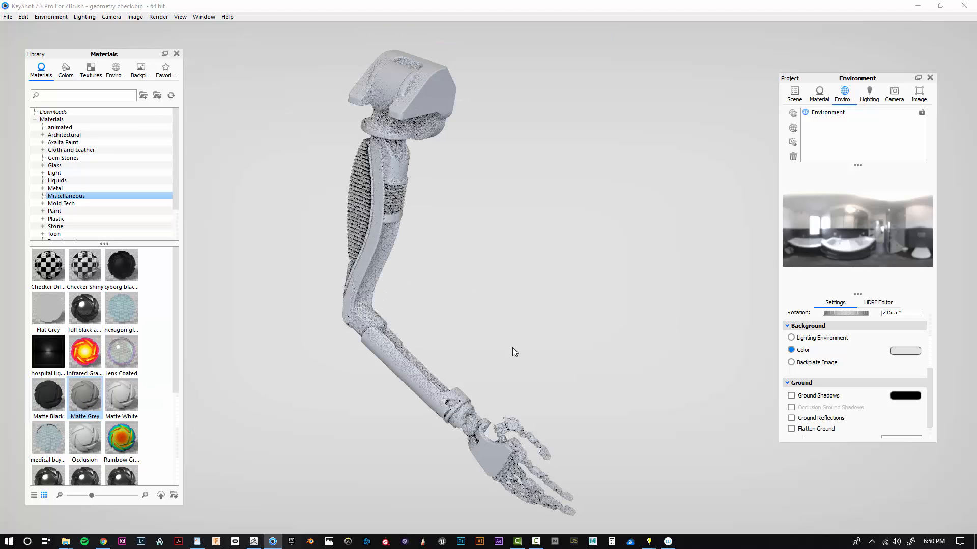
{"action": "left_click_drag", "start_coordinate": [512, 347], "coordinate": [538, 335]}
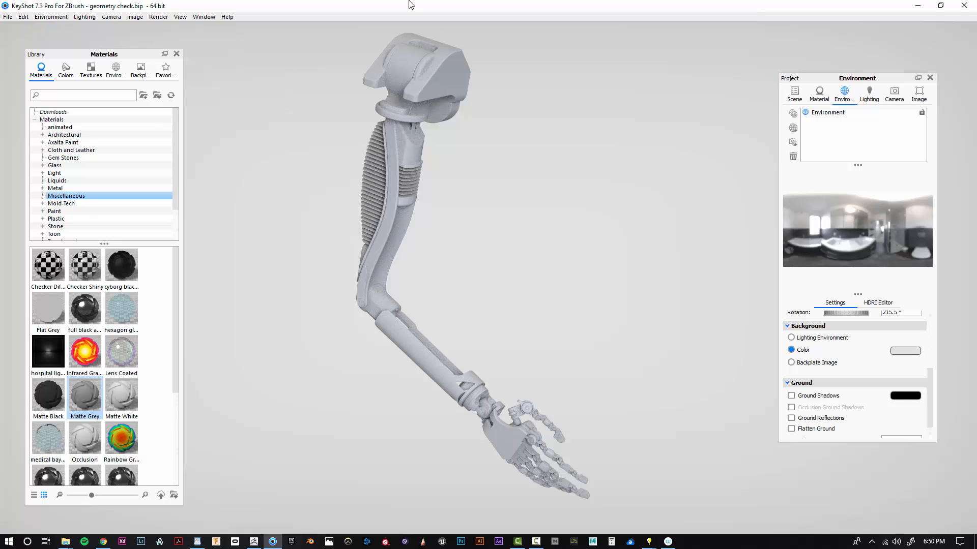
{"action": "key", "text": "p"}
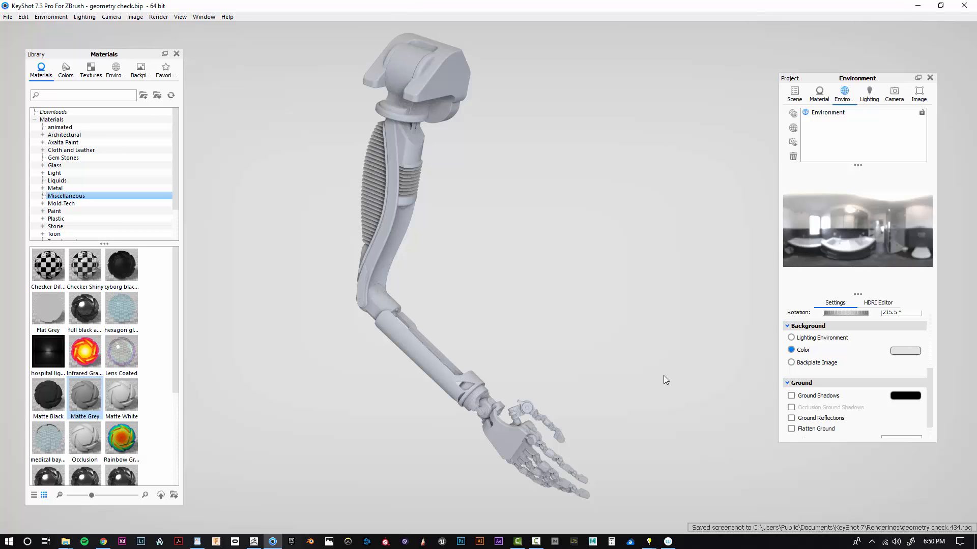
{"action": "mouse_move", "coordinate": [663, 380]}
{"action": "left_mouse_down"}
{"action": "mouse_move", "coordinate": [743, 400]}
{"action": "mouse_move", "coordinate": [620, 410]}
{"action": "mouse_move", "coordinate": [663, 389]}
{"action": "left_mouse_up"}
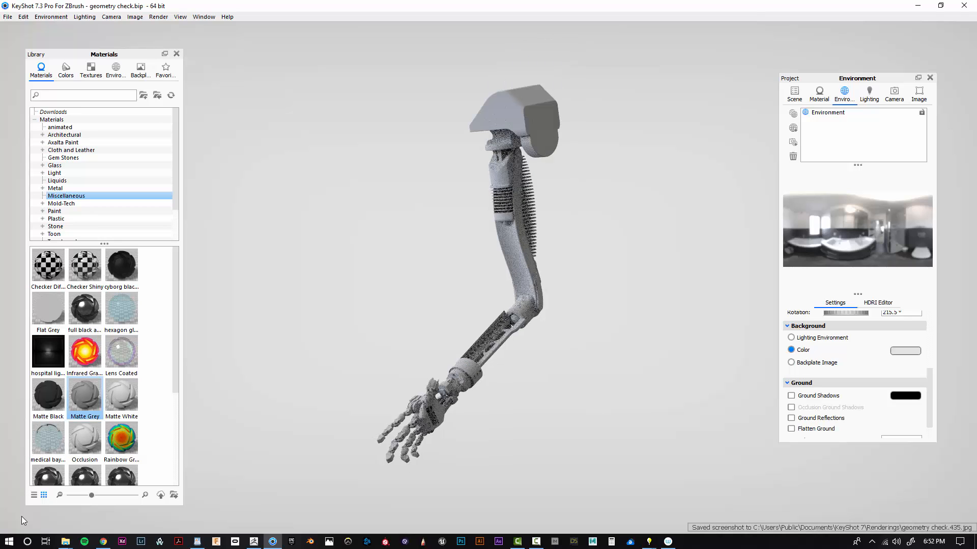
Switch to File Explorer's Renderings folder and view the saved geometry check screenshots in Photos.
{"action": "mouse_move", "coordinate": [66, 543]}
{"action": "left_click", "coordinate": [64, 514]}
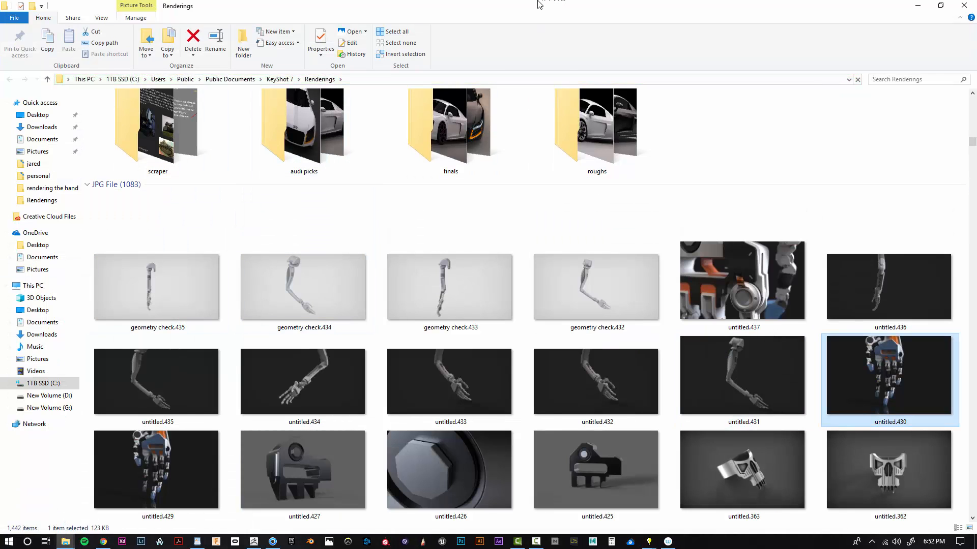
{"action": "left_click_drag", "start_coordinate": [538, 2], "coordinate": [0, 152]}
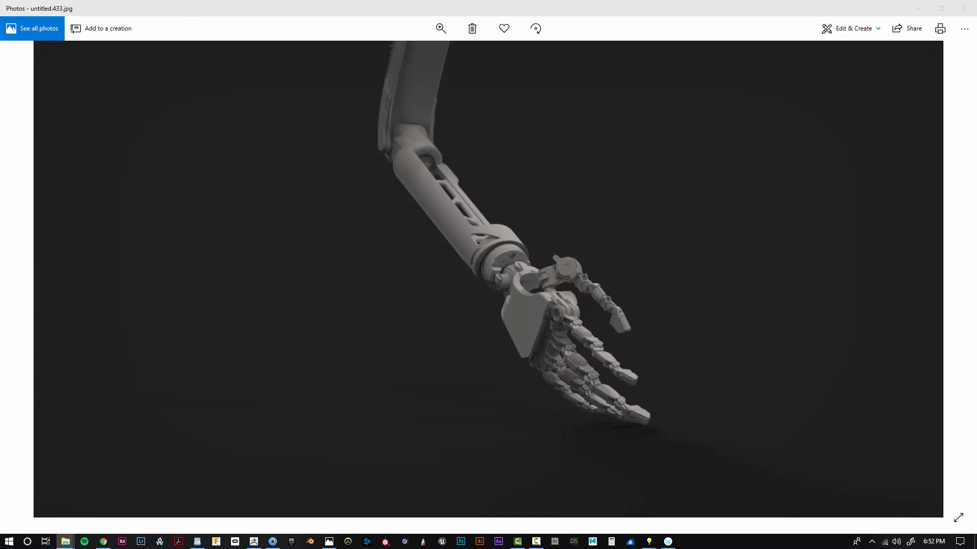
{"action": "key", "text": "Right"}
{"action": "key", "text": "Left"}
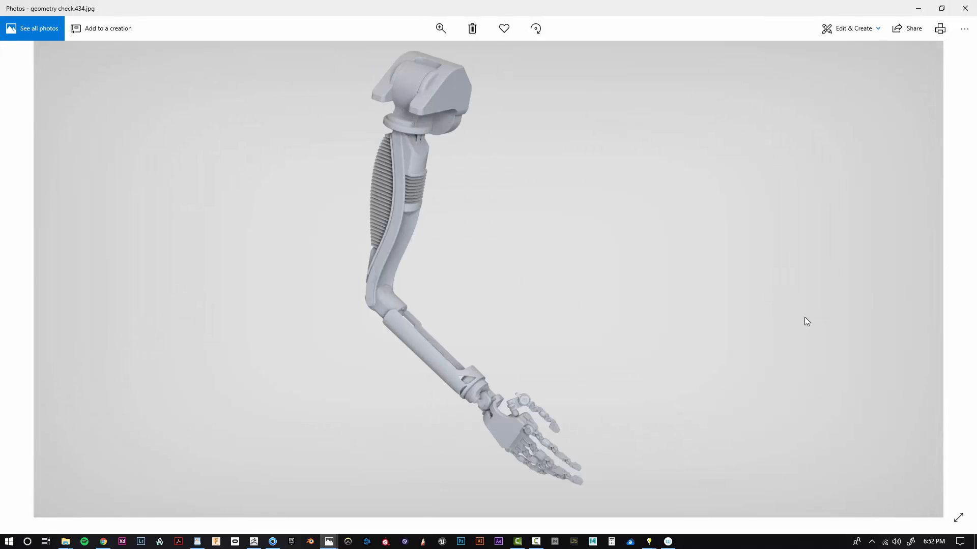
{"action": "key", "text": "Left"}
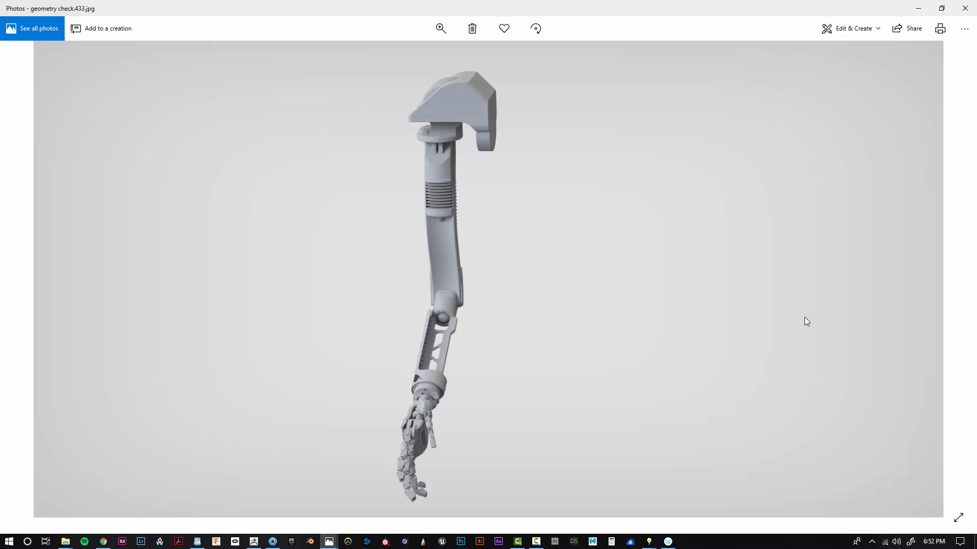
{"action": "key", "text": "Left"}
{"action": "key", "text": "Left"}
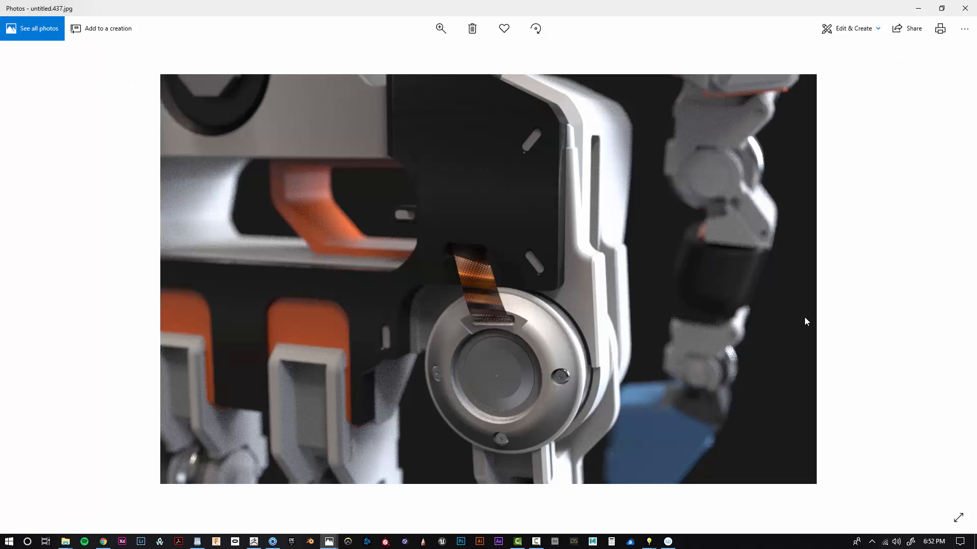
Compare the arm's silhouette and proportions across geometry check screenshots 432 to 435.
{"action": "key", "text": "Right"}
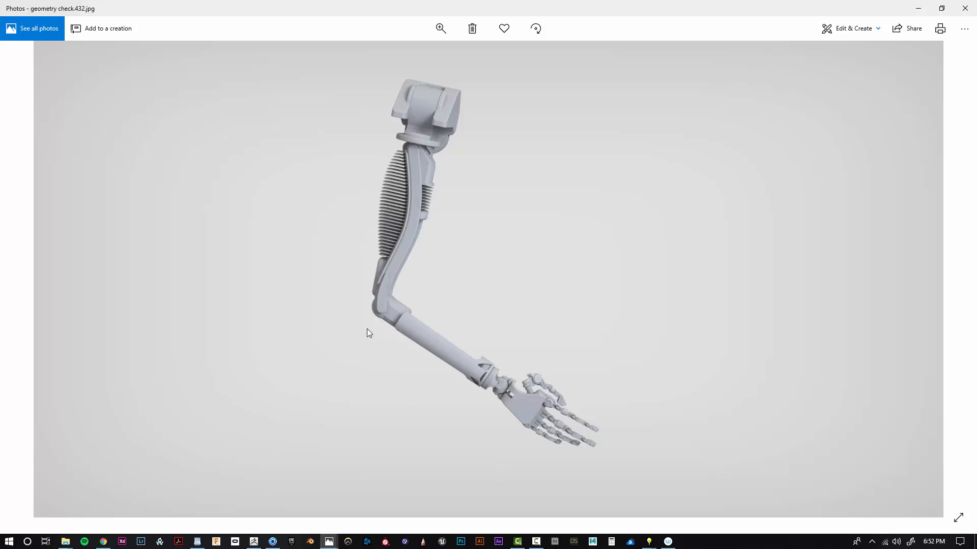
{"action": "key", "text": "Right"}
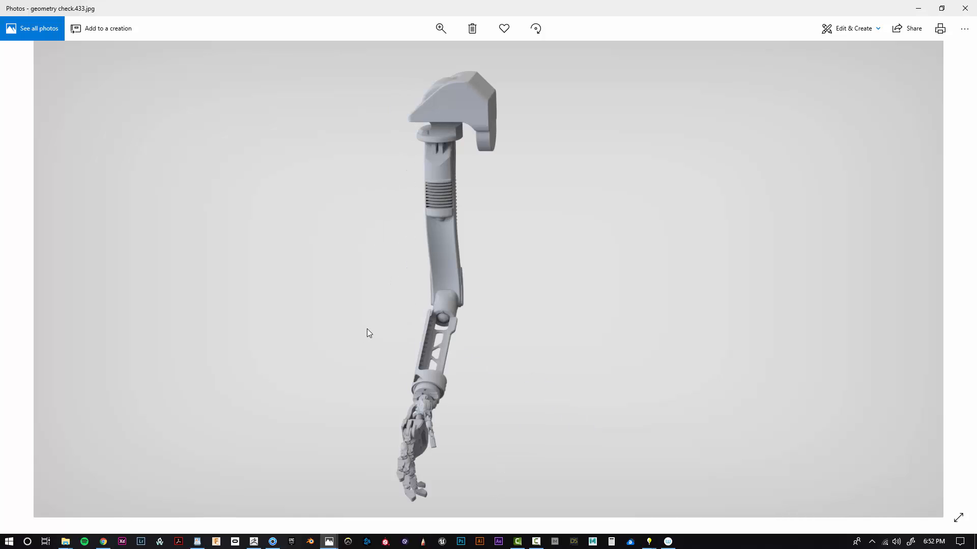
{"action": "key", "text": "Left"}
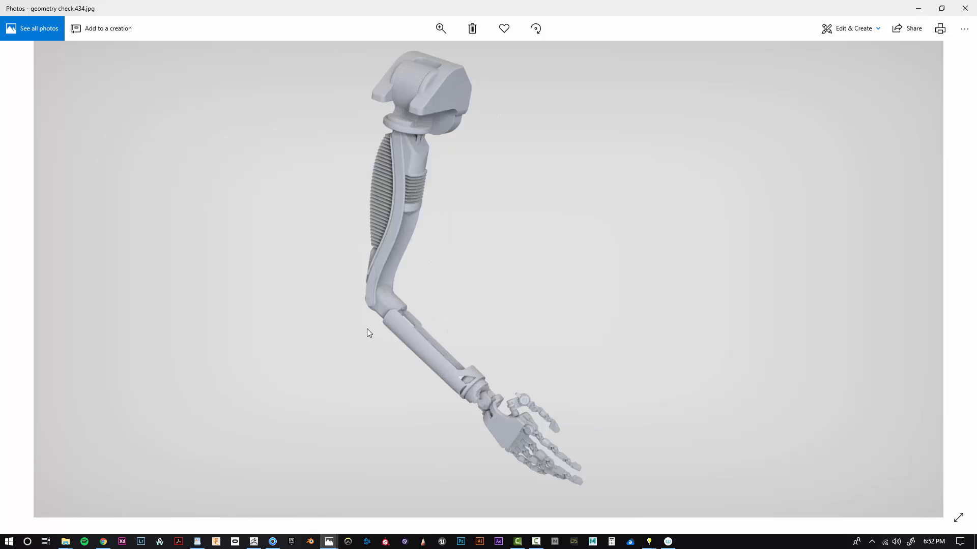
{"action": "key", "text": "Right"}
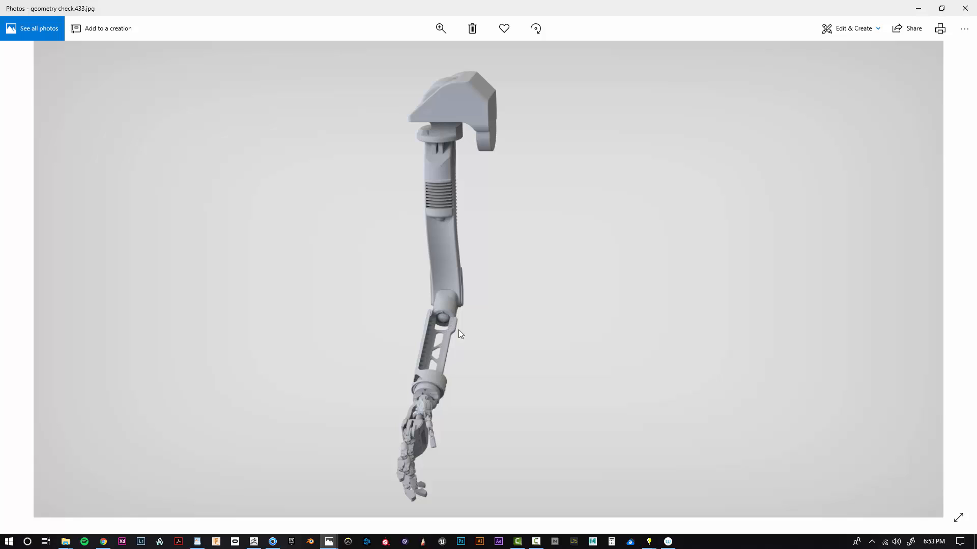
{"action": "key", "text": "Right"}
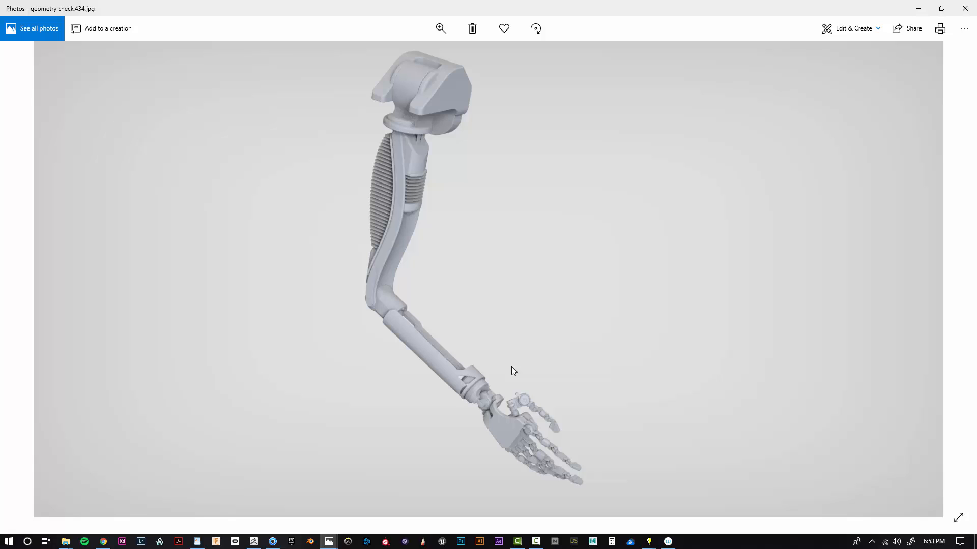
{"action": "key", "text": "Right"}
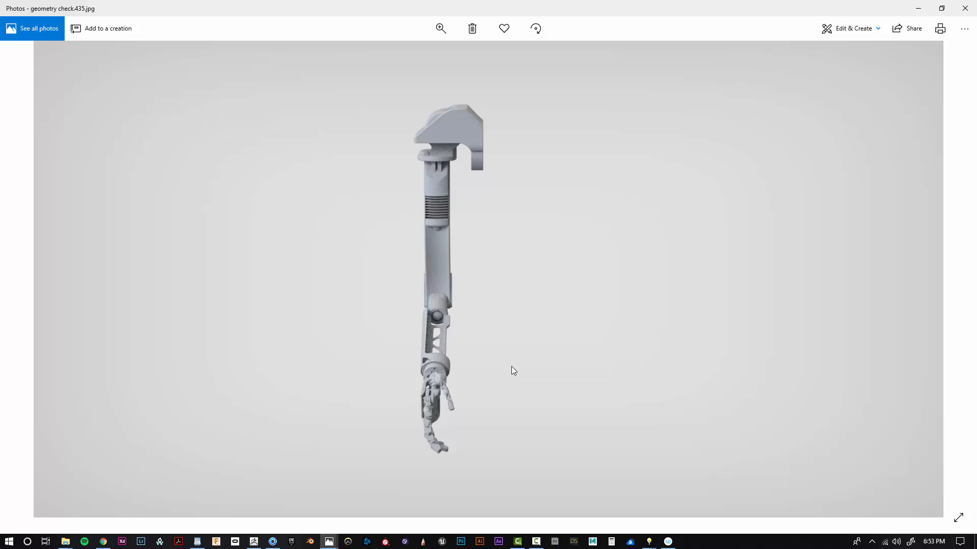
{"action": "key", "text": "Left"}
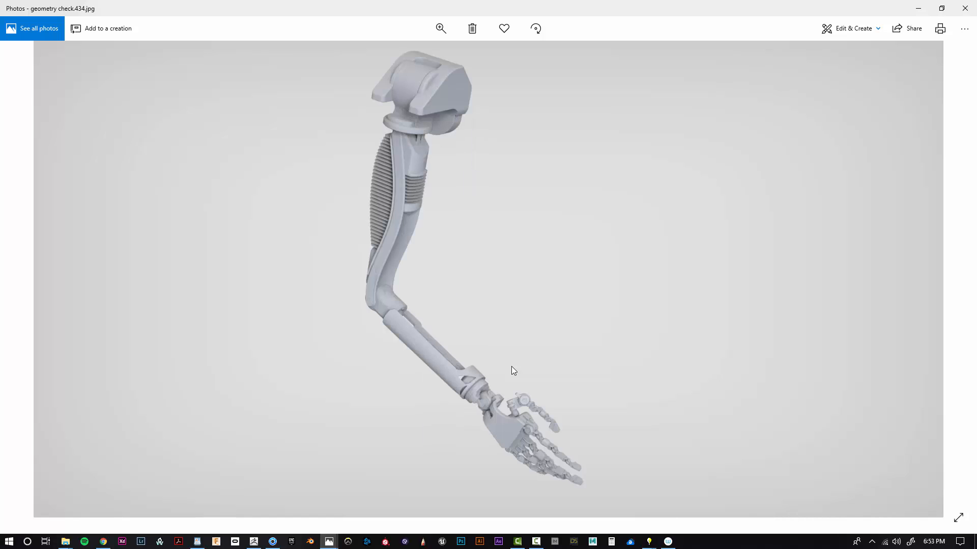
{"action": "key", "text": "Left"}
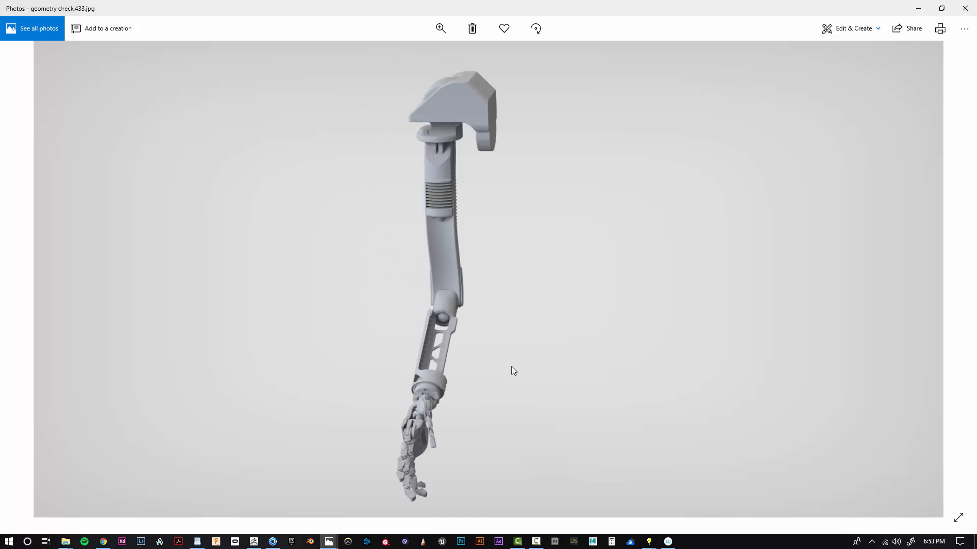
{"action": "key", "text": "Left"}
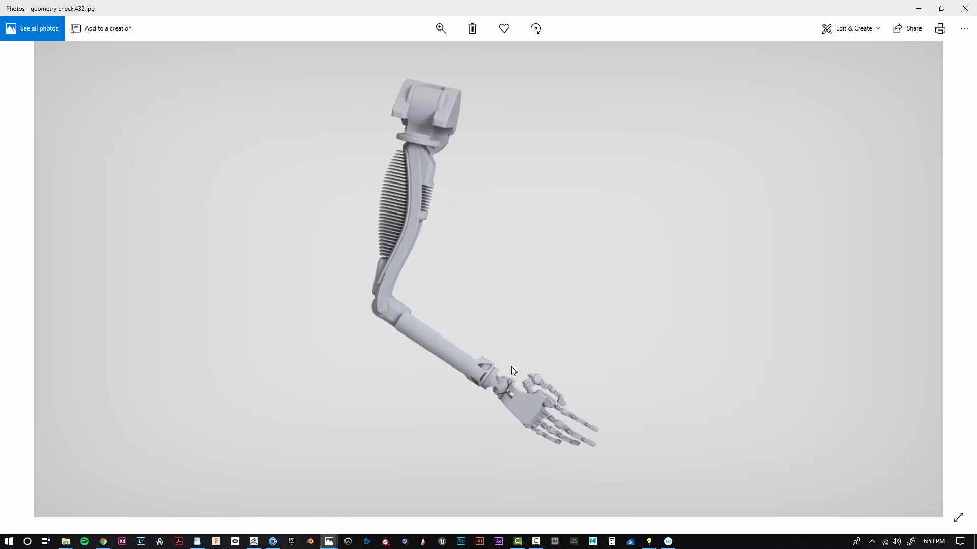
{"action": "key", "text": "Left"}
{"action": "key", "text": "Right"}
{"action": "key", "text": "Right"}
{"action": "key", "text": "Right"}
{"action": "key", "text": "Right"}
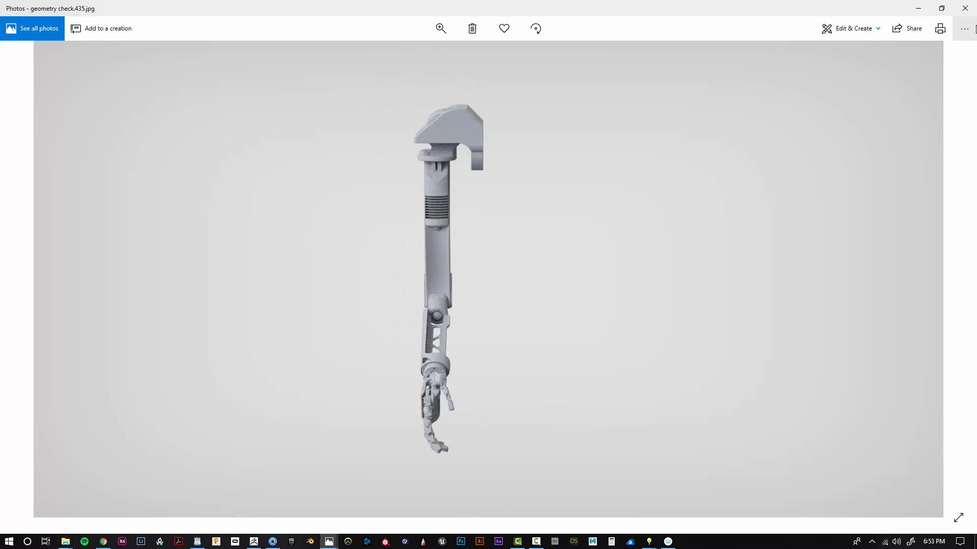
{"action": "key", "text": "Right"}
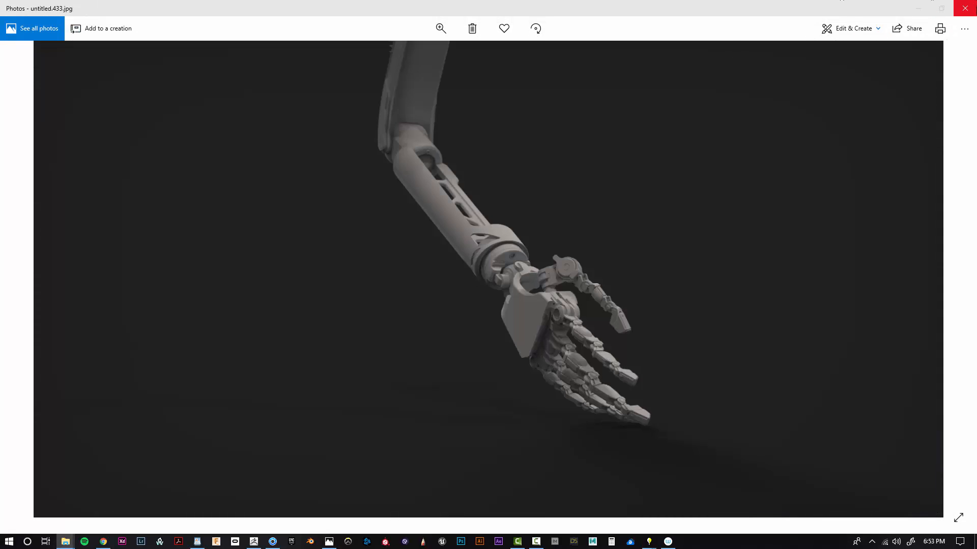
Close the image viewer and save a KeyShot screenshot of the bent arm from the opposite side, with the hand pointing left.
{"action": "left_click", "coordinate": [971, 8]}
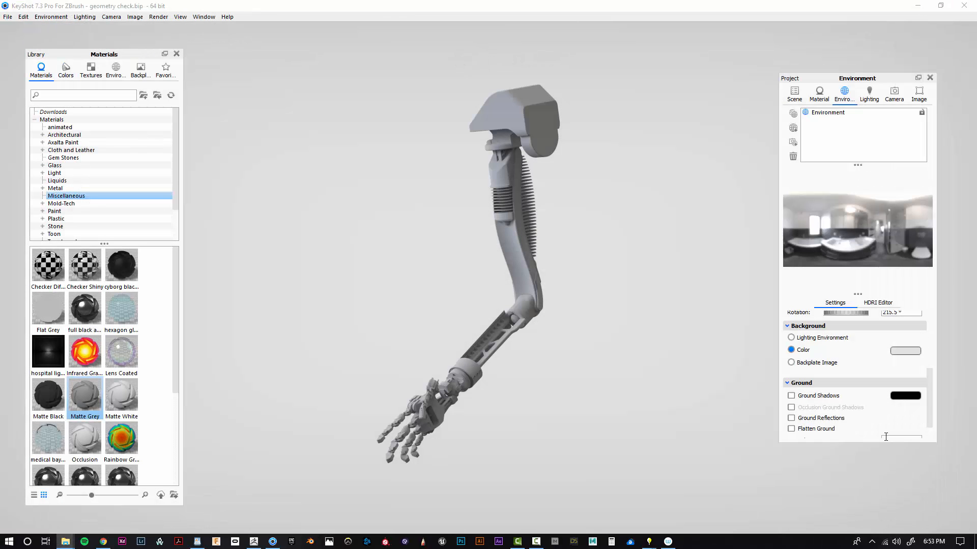
{"action": "left_click", "coordinate": [430, 9]}
{"action": "key", "text": "p"}
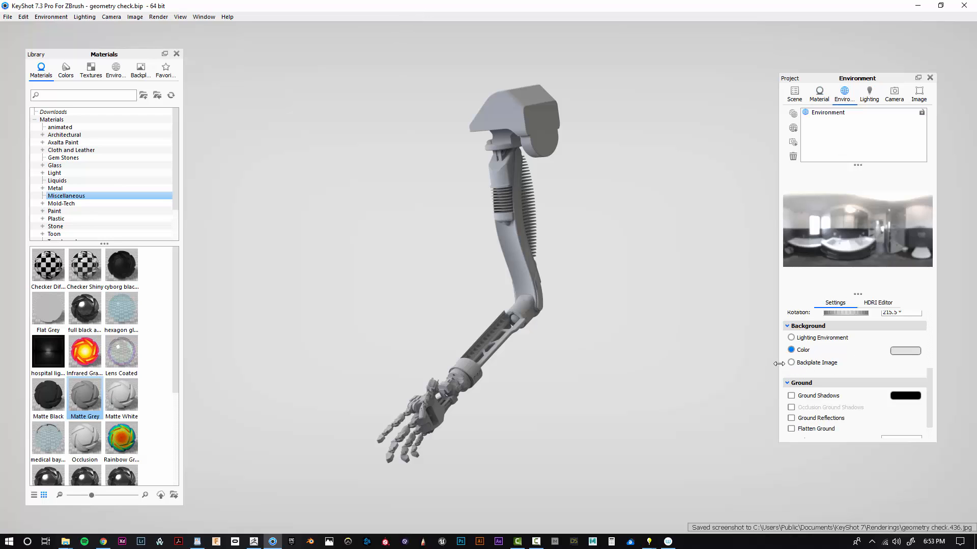
{"action": "left_click", "coordinate": [916, 352]}
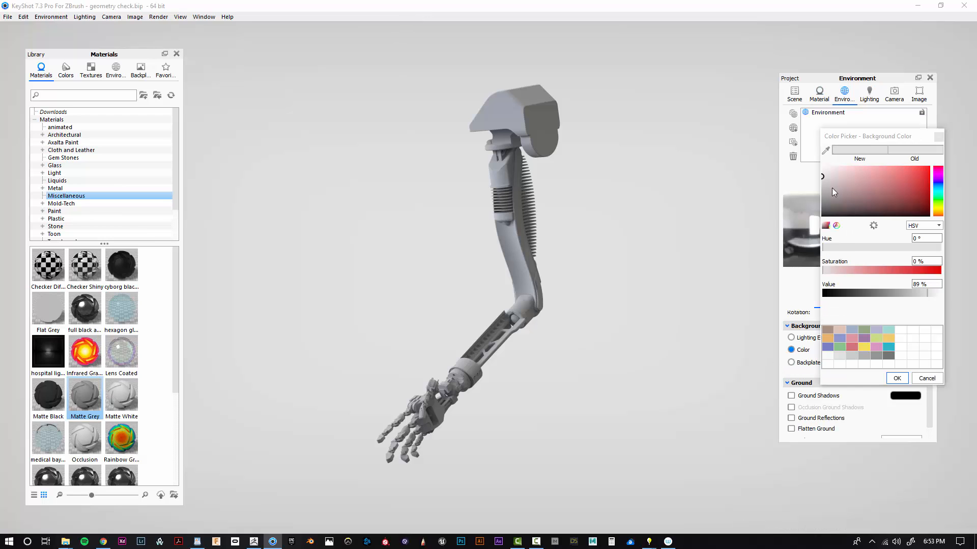
{"action": "mouse_move", "coordinate": [832, 188]}
{"action": "left_mouse_down"}
{"action": "mouse_move", "coordinate": [817, 206]}
{"action": "mouse_move", "coordinate": [817, 195]}
{"action": "left_mouse_up"}
{"action": "left_click", "coordinate": [936, 378]}
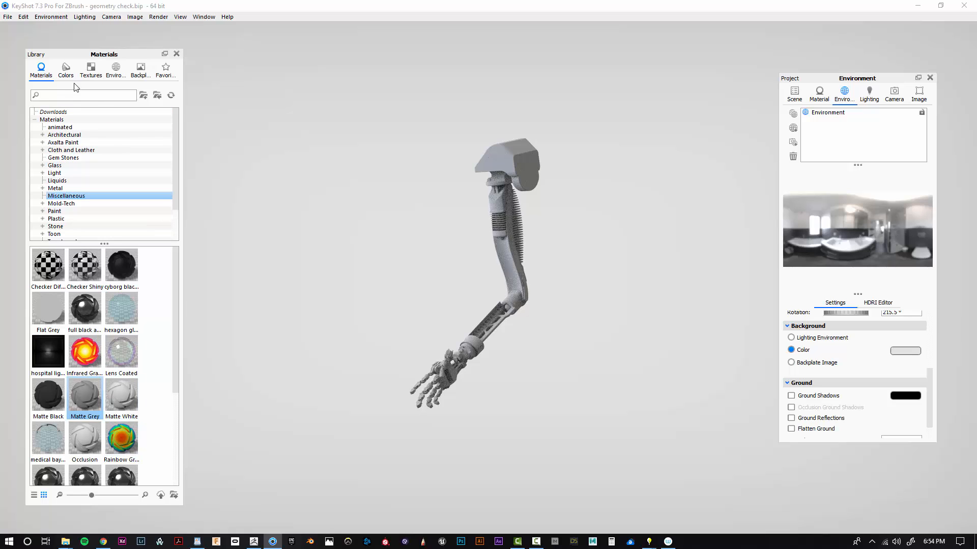
Replace the scene lighting with the All Black 4K environment and select the ZBrush model group in the scene tree.
{"action": "left_click", "coordinate": [66, 70]}
{"action": "left_click", "coordinate": [116, 70]}
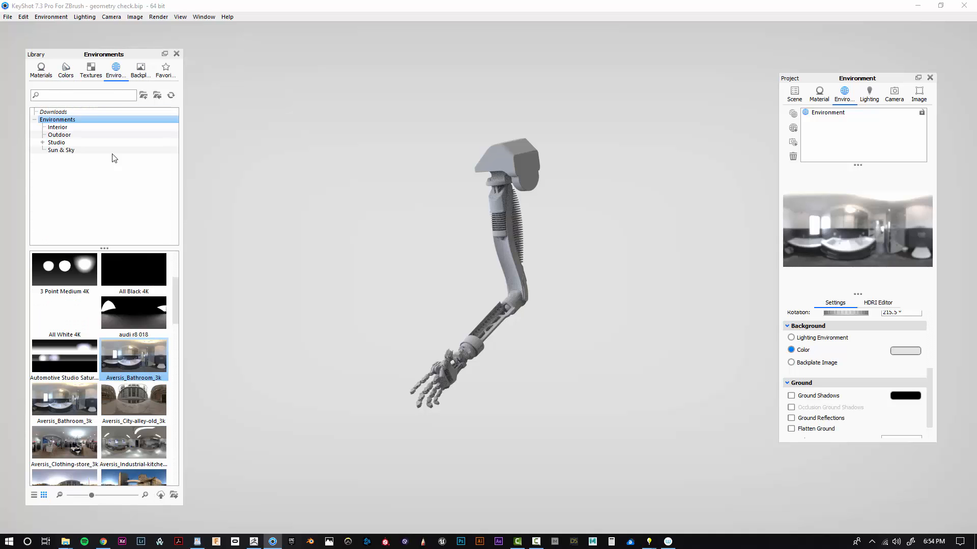
{"action": "scroll", "coordinate": [113, 317], "scroll_direction": "up", "scroll_amount": 3}
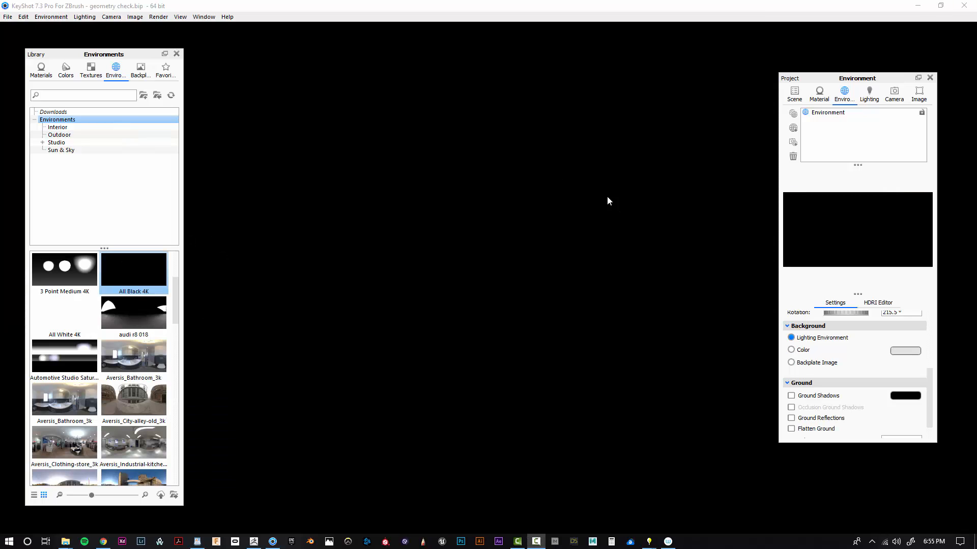
{"action": "left_click", "coordinate": [794, 94]}
{"action": "left_click", "coordinate": [844, 142]}
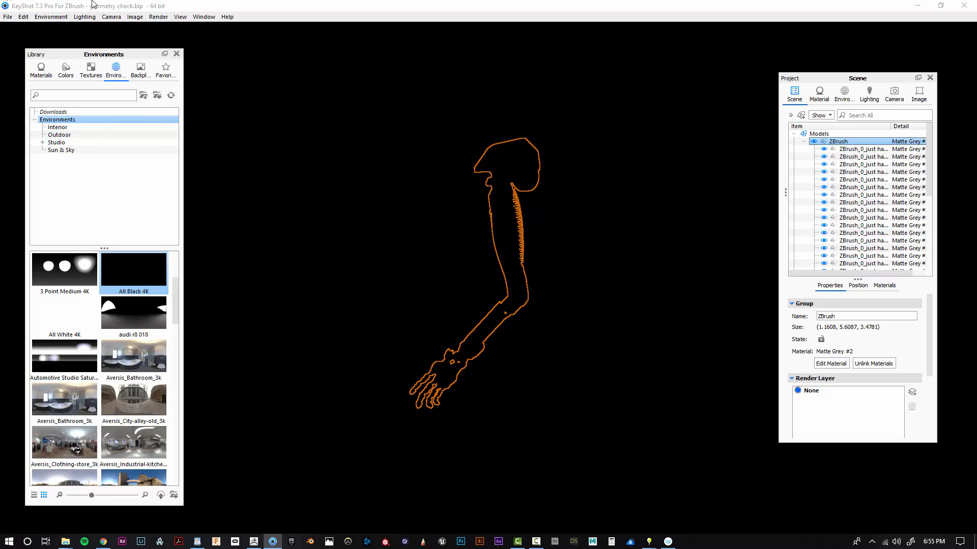
{"action": "left_click", "coordinate": [10, 17]}
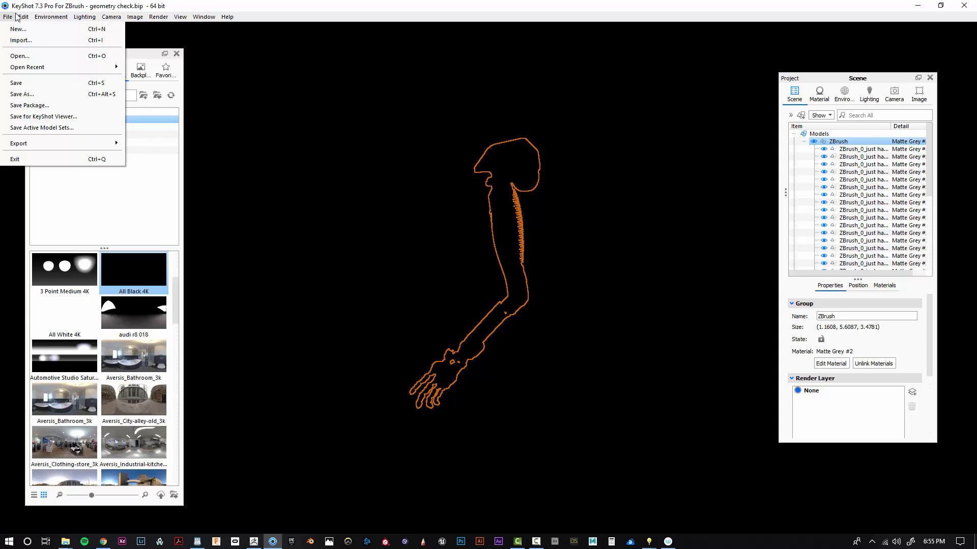
{"action": "mouse_move", "coordinate": [19, 18]}
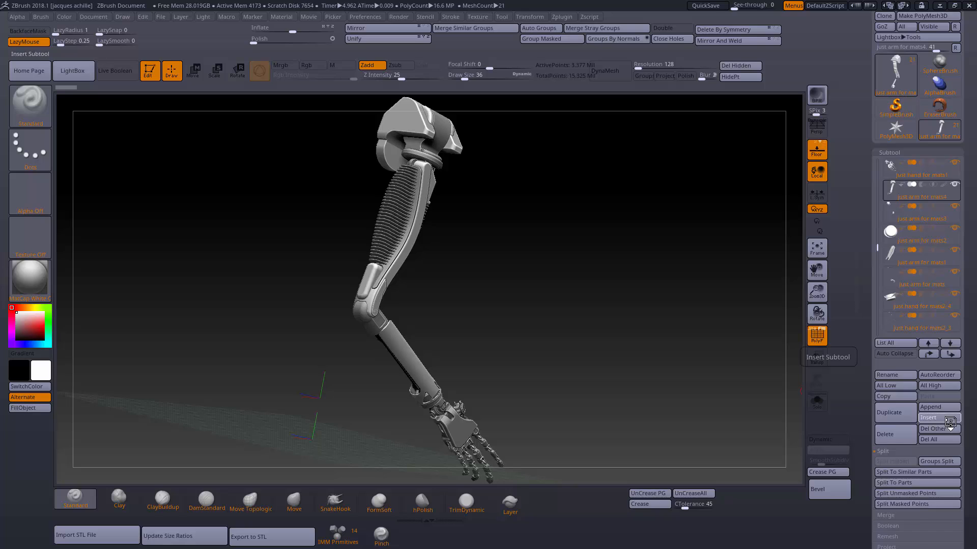
Switch to ZBrush, insert a 3D sphere as a subtool of the arm and show its move gizmo.
{"action": "left_click", "coordinate": [940, 418]}
{"action": "left_click", "coordinate": [939, 418]}
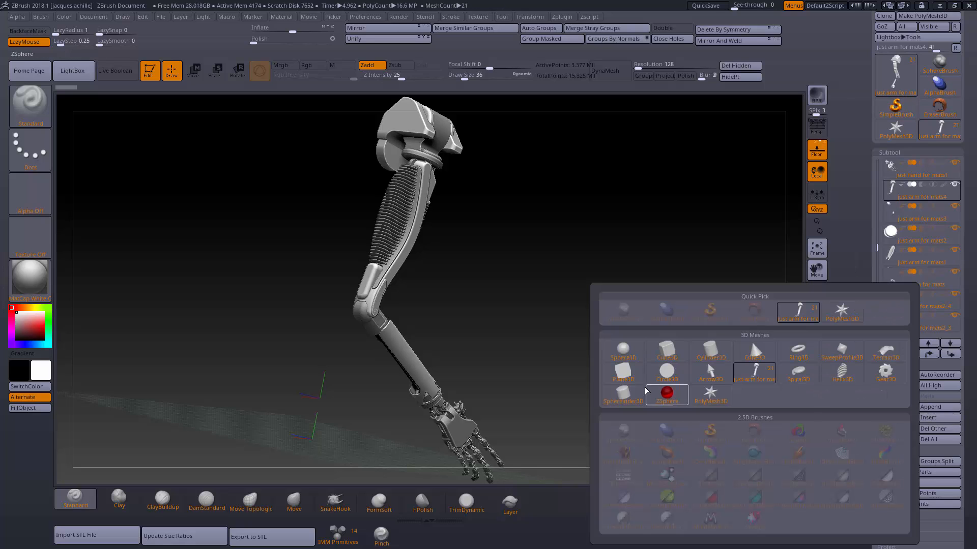
{"action": "left_click", "coordinate": [665, 392]}
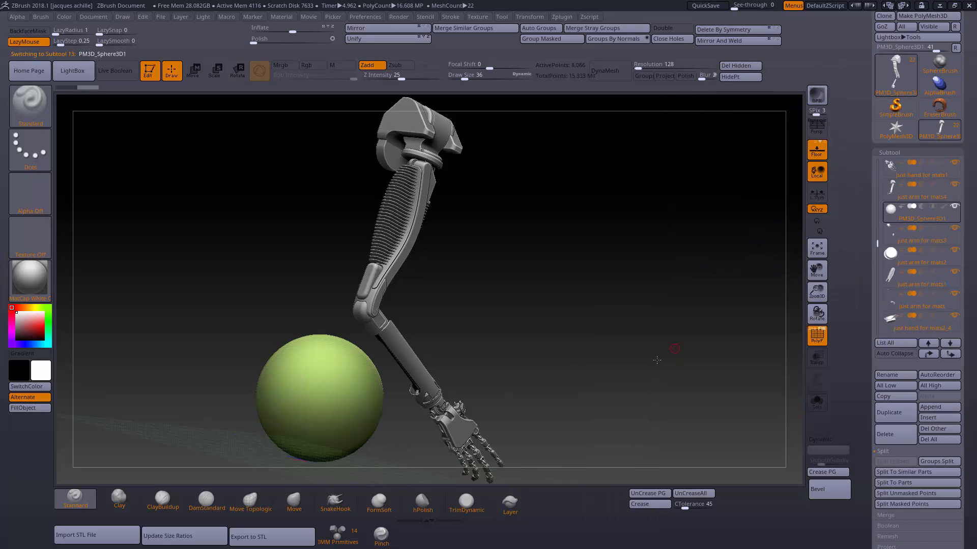
{"action": "left_click_drag", "start_coordinate": [661, 360], "coordinate": [815, 285]}
{"action": "left_click", "coordinate": [193, 70]}
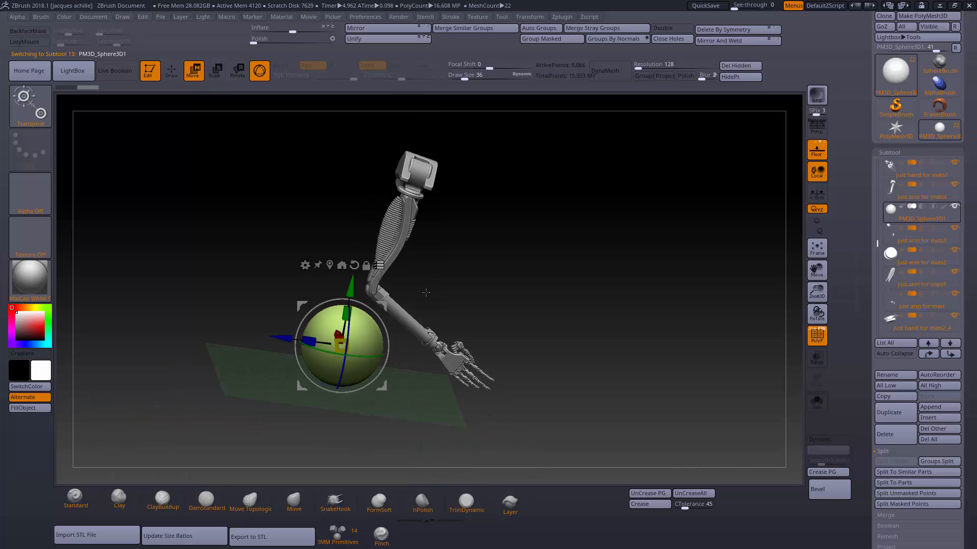
{"action": "left_click_drag", "start_coordinate": [312, 342], "coordinate": [437, 357]}
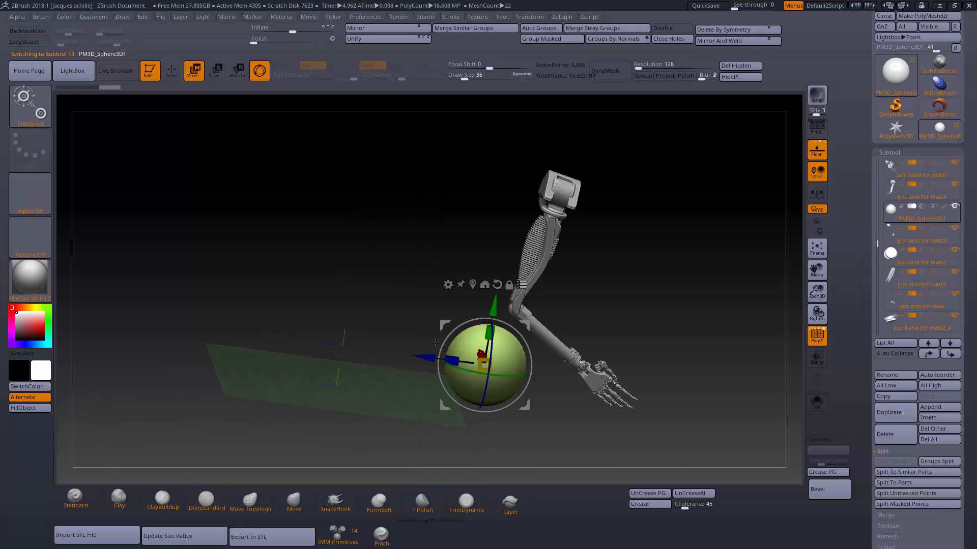
{"action": "key", "text": "ctrl"}
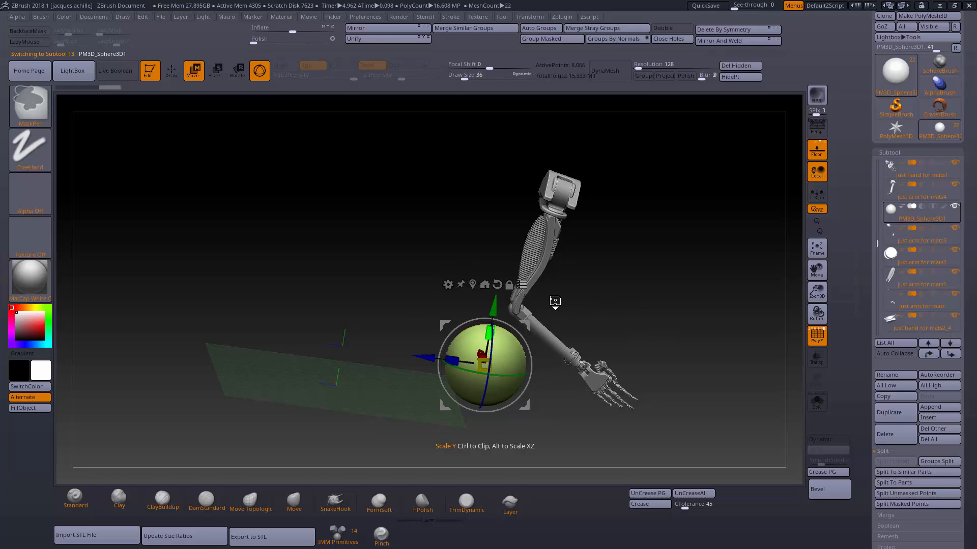
{"action": "key", "text": "ctrl+z"}
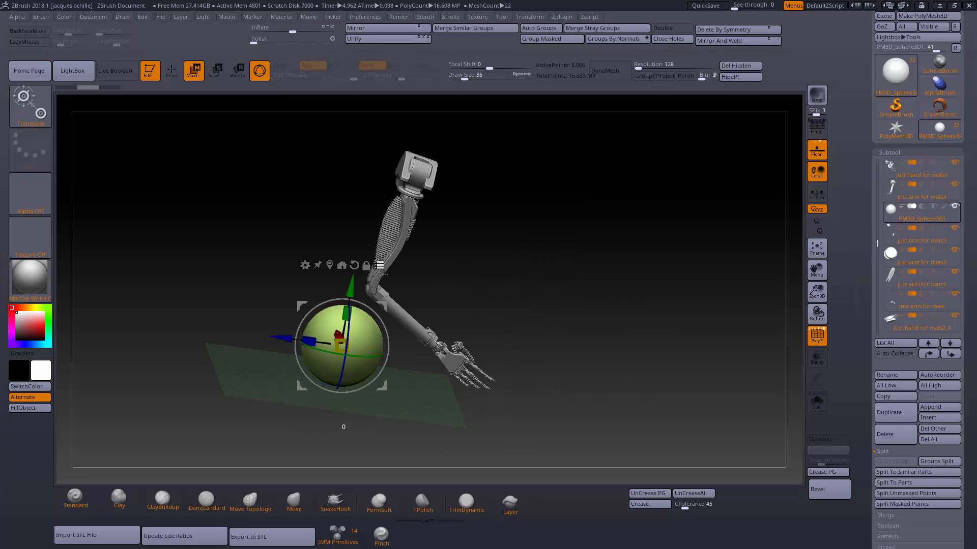
Move the sphere up beside the shoulder on the hand's side and send the updated model to KeyShot.
{"action": "left_click_drag", "start_coordinate": [282, 338], "coordinate": [733, 294]}
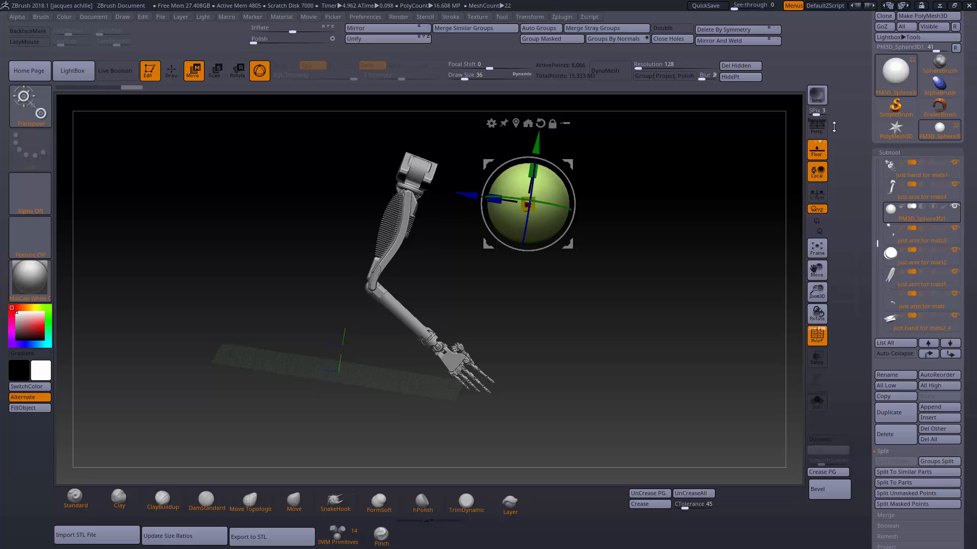
{"action": "left_click", "coordinate": [817, 96]}
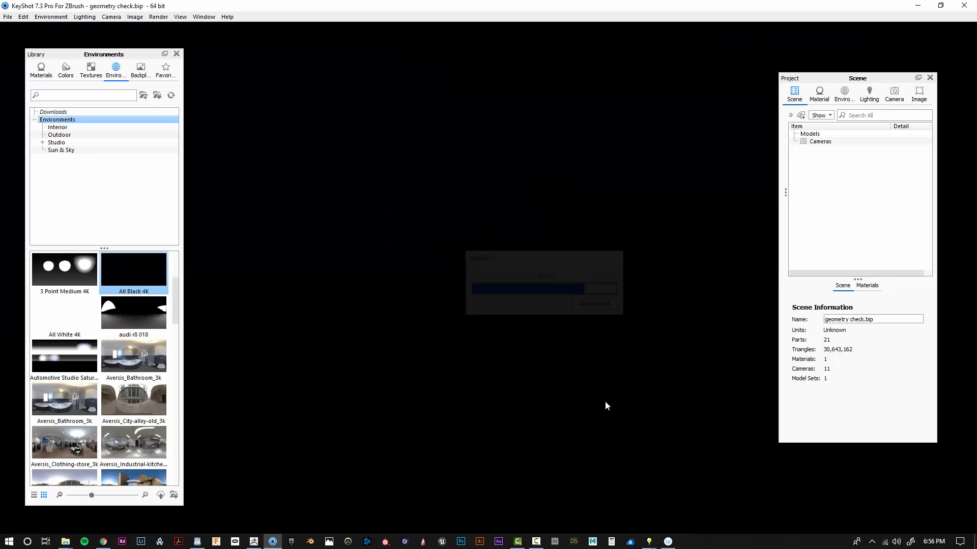
Apply the Area Light 1200 Lumen Cool material to the new sphere part in the scene tree.
{"action": "scroll", "coordinate": [875, 218], "scroll_direction": "down", "scroll_amount": 5}
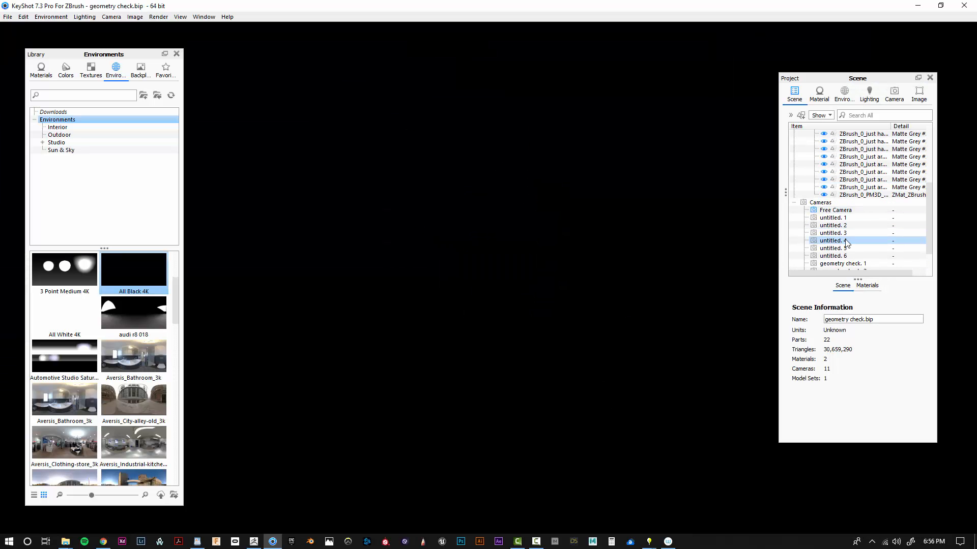
{"action": "left_click", "coordinate": [881, 196]}
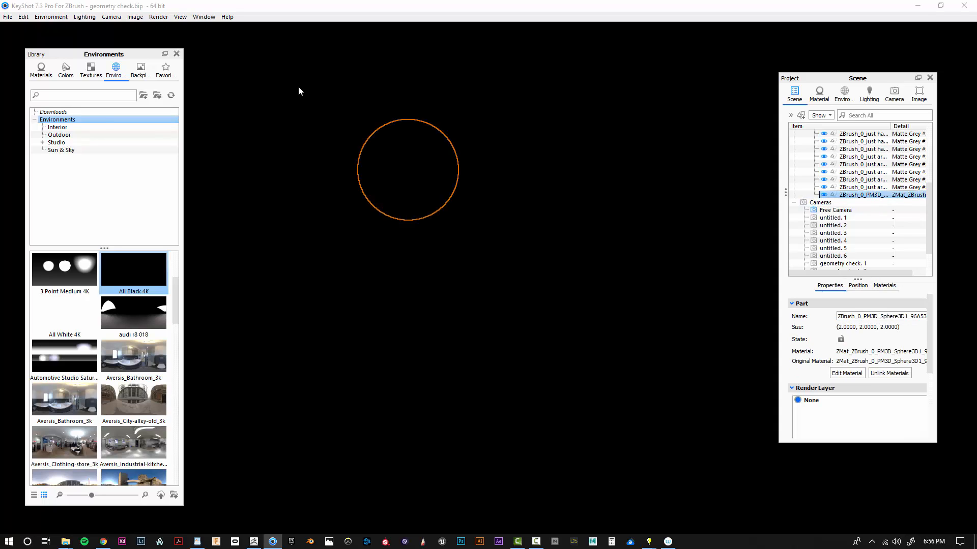
{"action": "left_click", "coordinate": [41, 70]}
{"action": "left_click", "coordinate": [55, 174]}
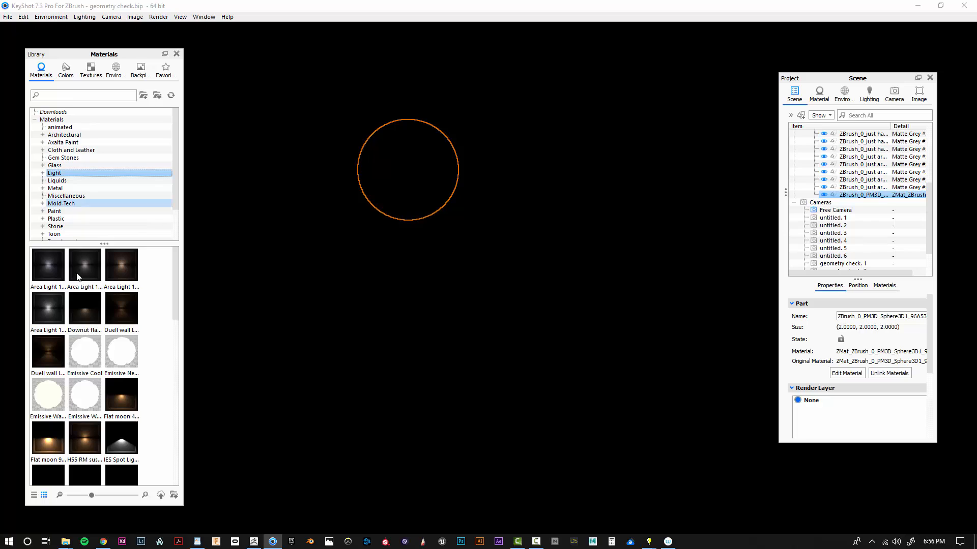
{"action": "left_click_drag", "start_coordinate": [47, 269], "coordinate": [882, 199]}
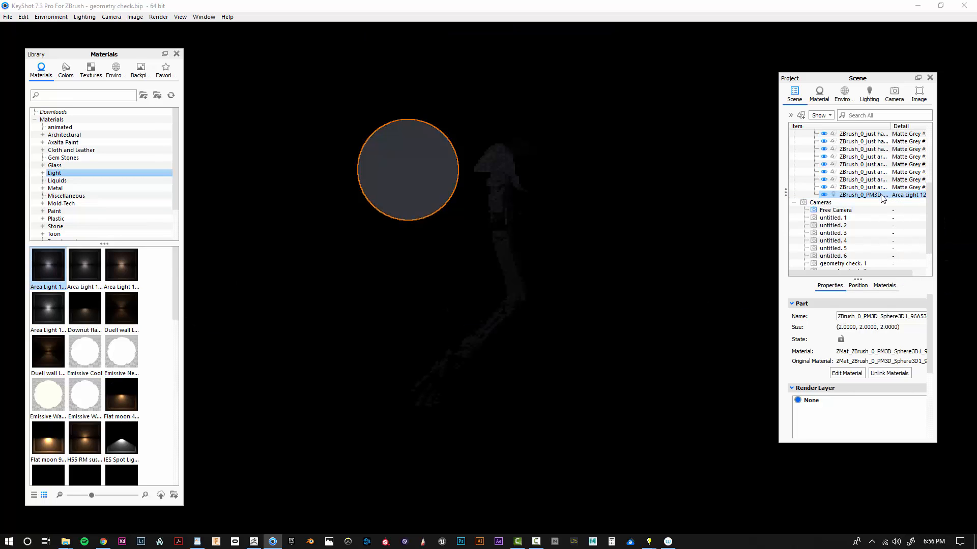
Set the power of the sphere's area light to 60000 lumen.
{"action": "double_click", "coordinate": [848, 196]}
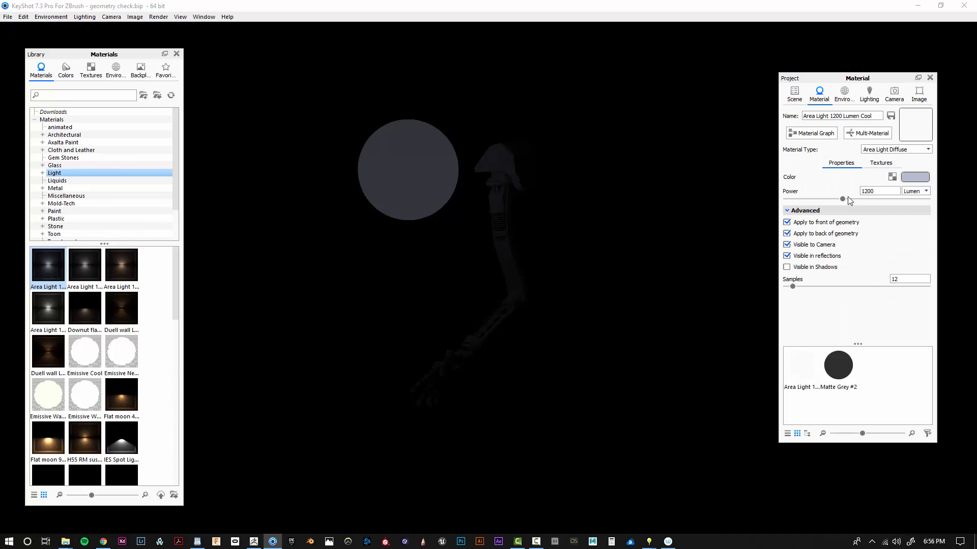
{"action": "left_click_drag", "start_coordinate": [844, 198], "coordinate": [942, 203]}
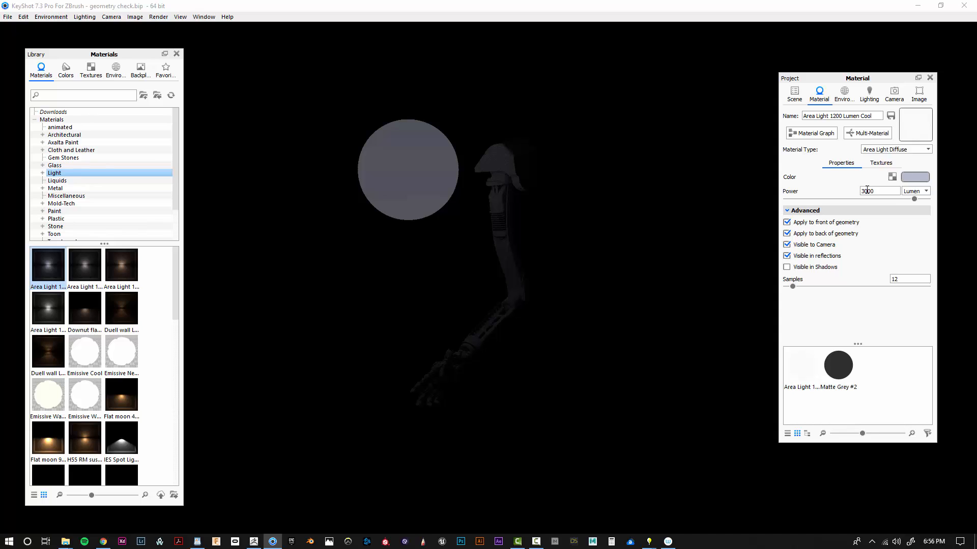
{"action": "type", "text": "6"}
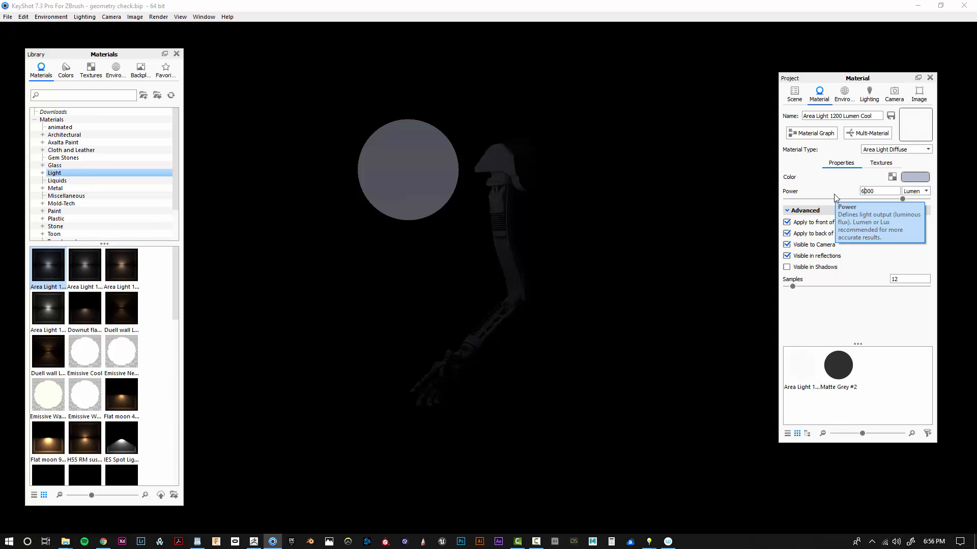
{"action": "type", "text": "0"}
{"action": "key", "text": "Return"}
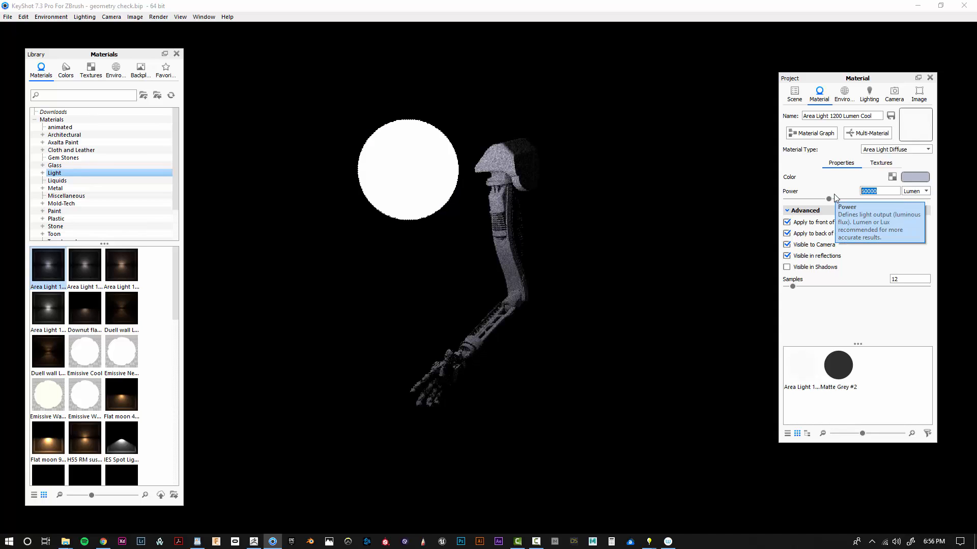
Move the sphere light up and away from the shoulder, to about 1.35 in Y and 1.04 in Z.
{"action": "left_click_drag", "start_coordinate": [577, 395], "coordinate": [725, 418]}
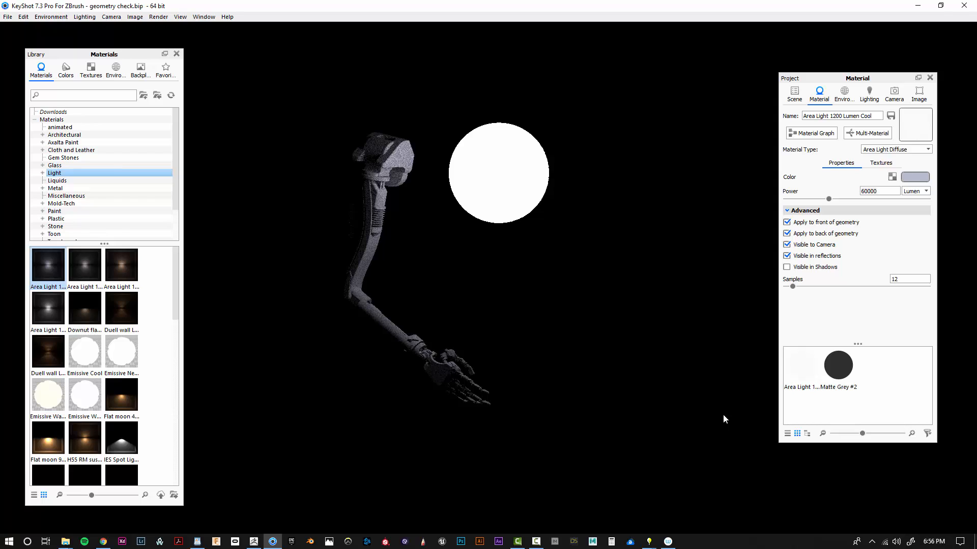
{"action": "left_click", "coordinate": [795, 94]}
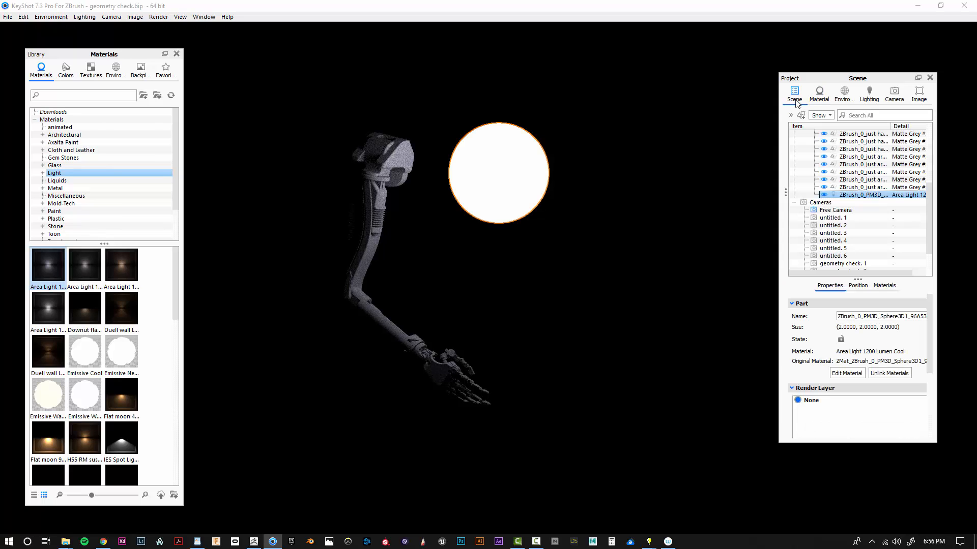
{"action": "right_click", "coordinate": [845, 199]}
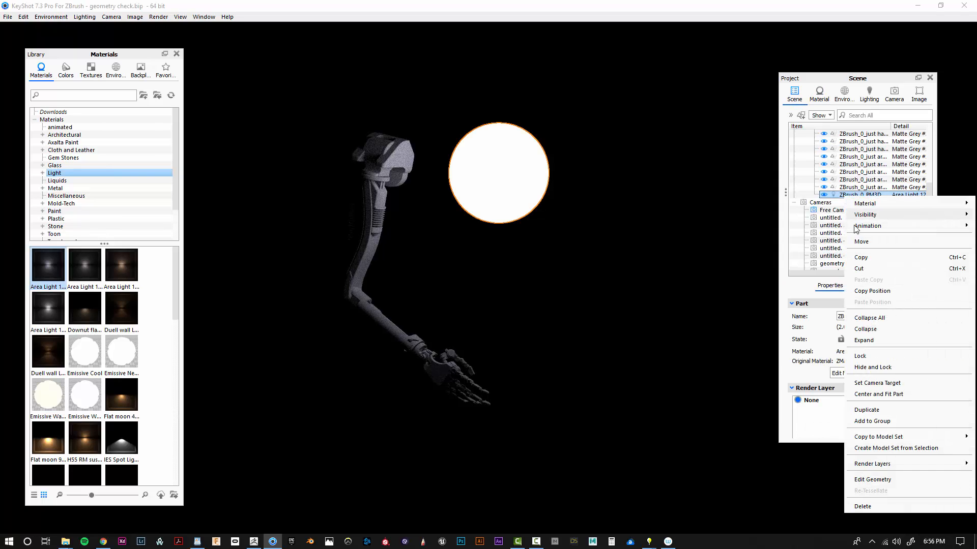
{"action": "left_click", "coordinate": [872, 242]}
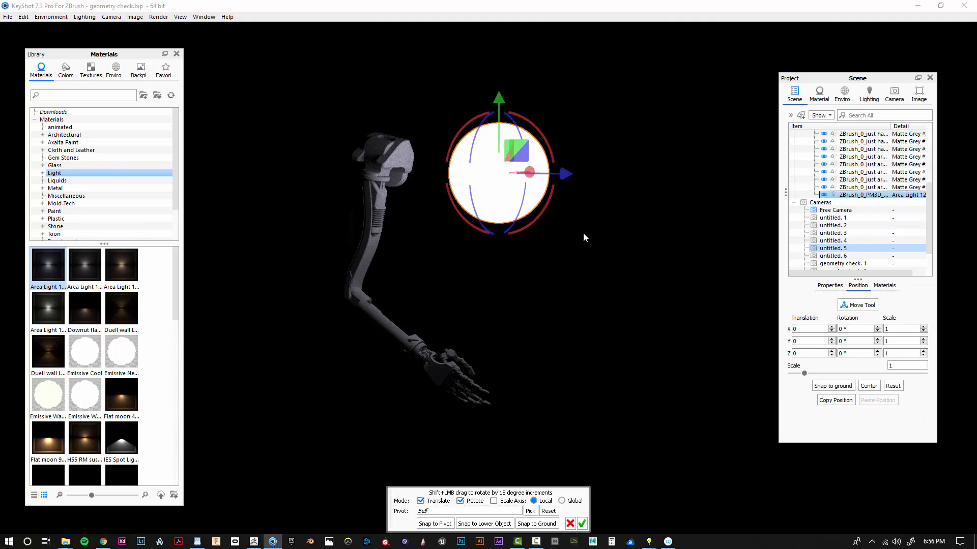
{"action": "left_click_drag", "start_coordinate": [574, 172], "coordinate": [625, 180]}
{"action": "left_click_drag", "start_coordinate": [554, 95], "coordinate": [550, 17]}
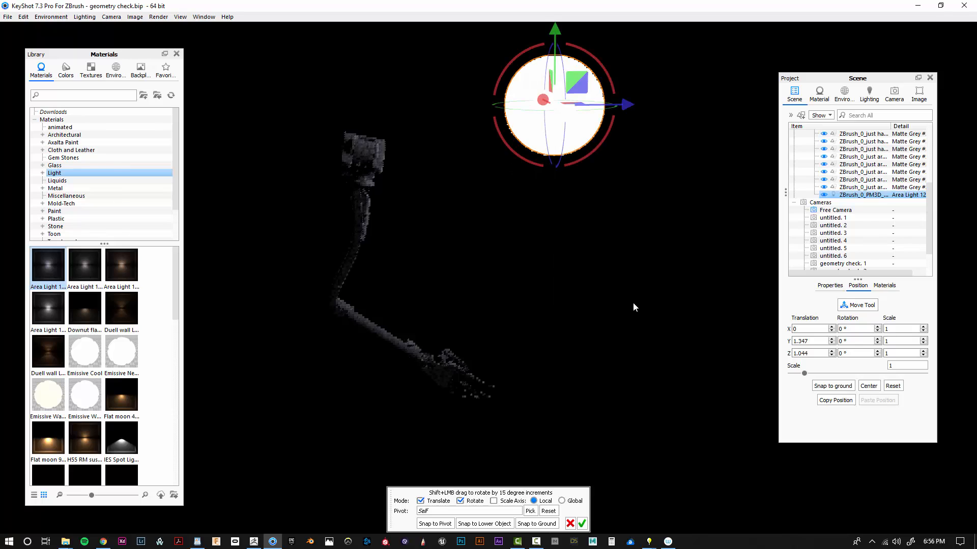
Move the sphere light sideways along X to about 2.39, away from the shoulder.
{"action": "left_click_drag", "start_coordinate": [633, 303], "coordinate": [473, 321]}
{"action": "left_click_drag", "start_coordinate": [585, 368], "coordinate": [402, 348]}
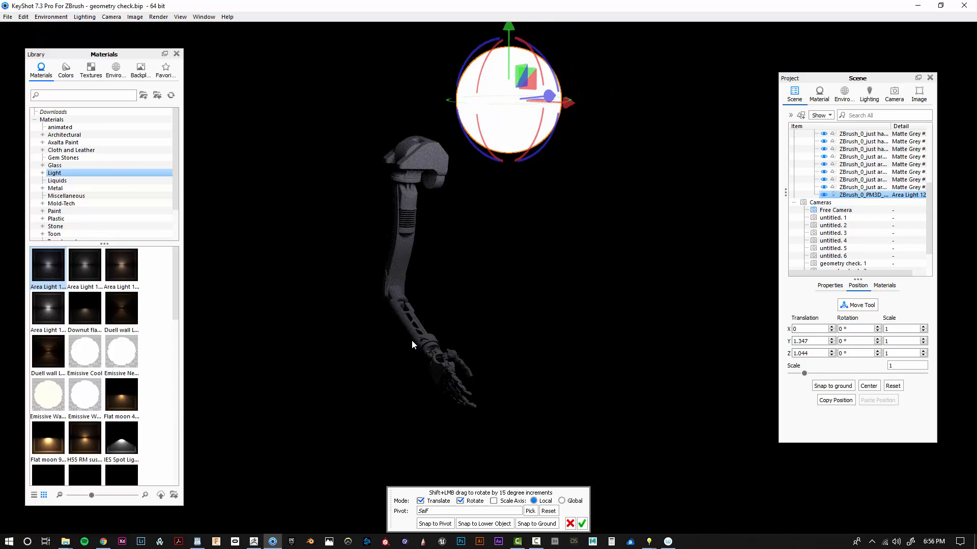
{"action": "scroll", "coordinate": [412, 341], "scroll_direction": "up", "scroll_amount": 3}
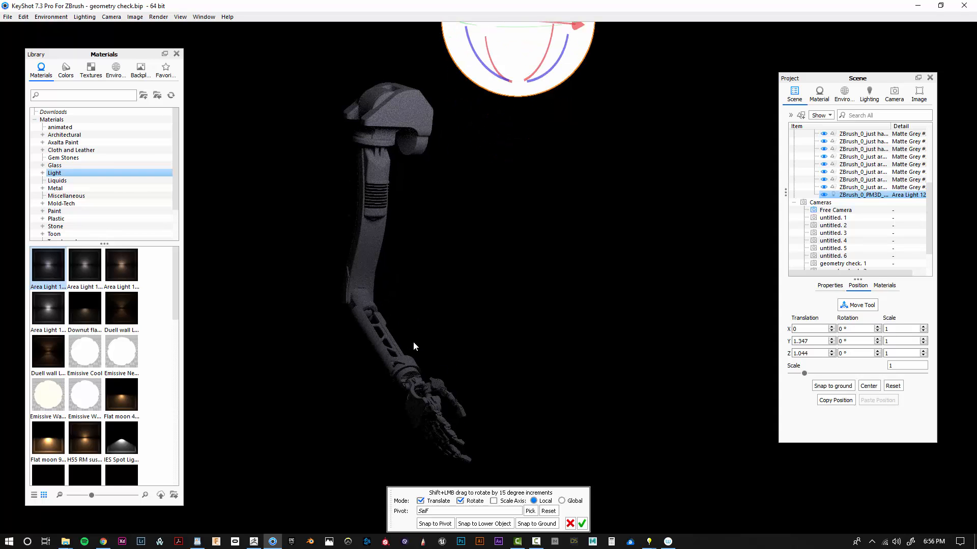
{"action": "left_click_drag", "start_coordinate": [414, 346], "coordinate": [596, 266]}
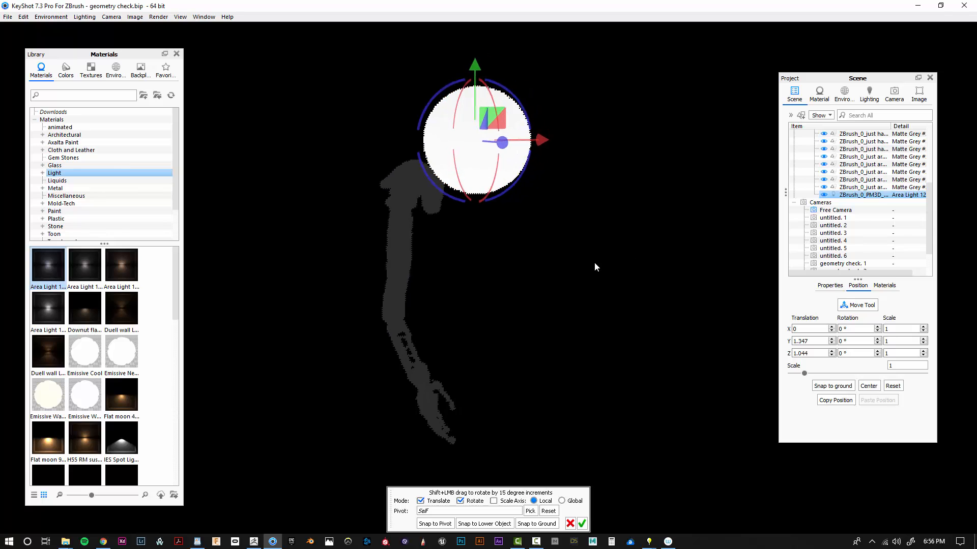
{"action": "left_click_drag", "start_coordinate": [543, 139], "coordinate": [689, 158]}
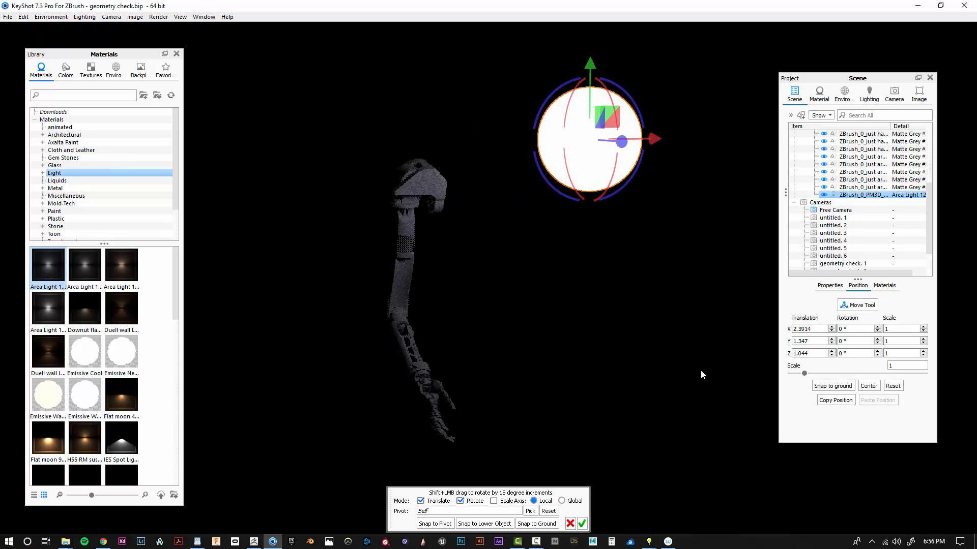
Lower the sphere light to about -0.44 in Y and shift it to about -3.89 in Z, behind the arm.
{"action": "left_click_drag", "start_coordinate": [603, 376], "coordinate": [465, 364]}
{"action": "left_click_drag", "start_coordinate": [502, 43], "coordinate": [530, 172]}
{"action": "left_click_drag", "start_coordinate": [534, 277], "coordinate": [821, 270]}
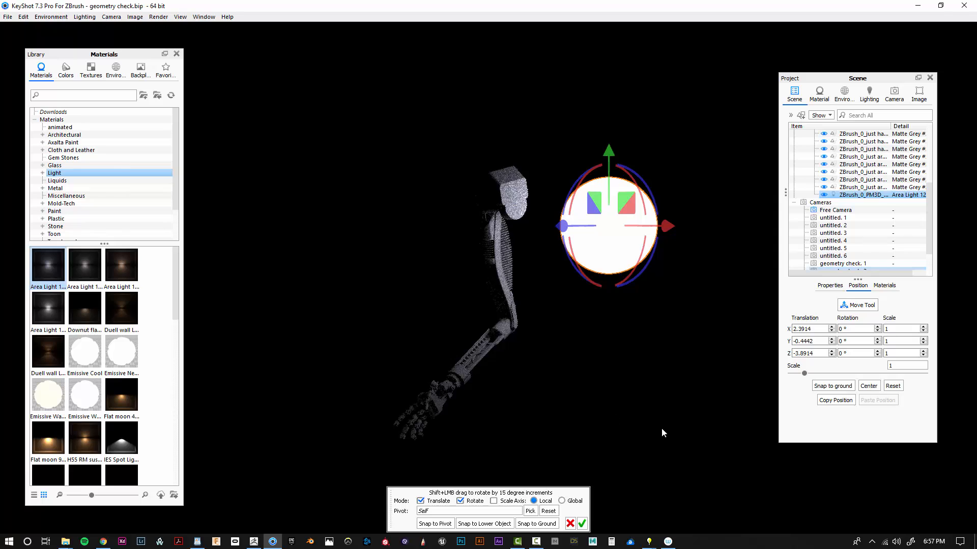
Move the sphere light beside the arm to about 2.07 in X, -0.73 in Y and -2.11 in Z.
{"action": "scroll", "coordinate": [656, 432], "scroll_direction": "up", "scroll_amount": 4}
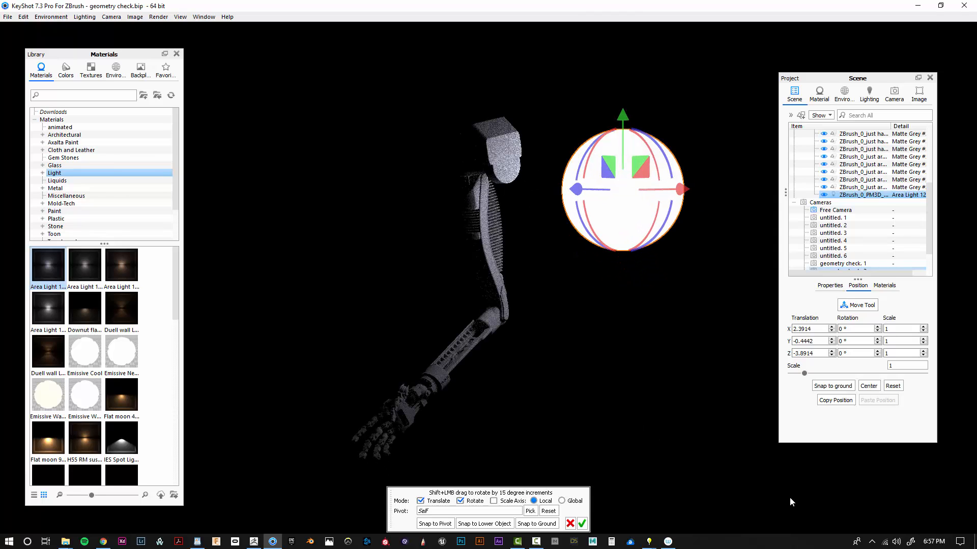
{"action": "left_click_drag", "start_coordinate": [504, 386], "coordinate": [597, 400]}
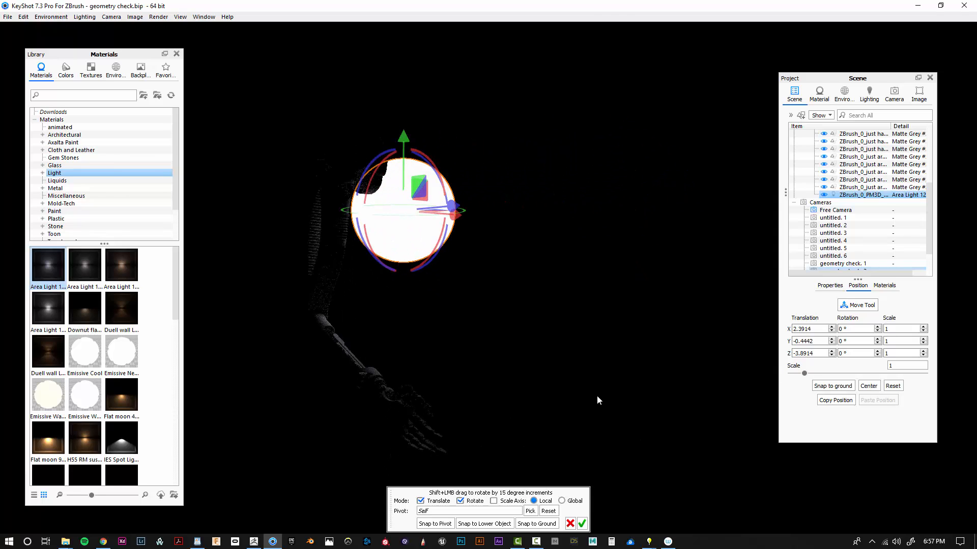
{"action": "mouse_move", "coordinate": [454, 209]}
{"action": "left_mouse_down"}
{"action": "mouse_move", "coordinate": [393, 182]}
{"action": "mouse_move", "coordinate": [465, 207]}
{"action": "mouse_move", "coordinate": [449, 198]}
{"action": "left_mouse_up"}
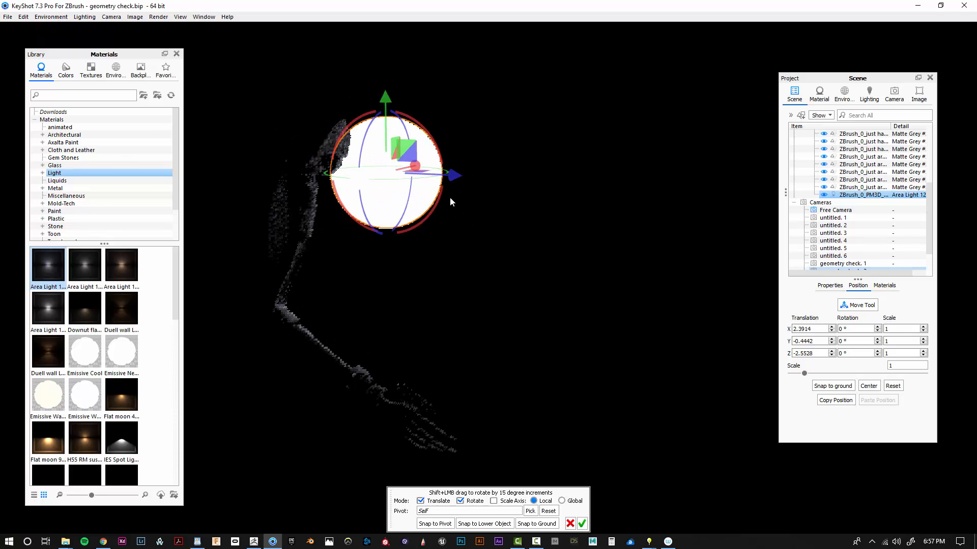
{"action": "mouse_move", "coordinate": [382, 97]}
{"action": "left_mouse_down"}
{"action": "mouse_move", "coordinate": [381, 15]}
{"action": "mouse_move", "coordinate": [385, 208]}
{"action": "mouse_move", "coordinate": [413, 389]}
{"action": "mouse_move", "coordinate": [388, 480]}
{"action": "mouse_move", "coordinate": [387, 100]}
{"action": "left_mouse_up"}
{"action": "left_click_drag", "start_coordinate": [541, 235], "coordinate": [375, 245]}
{"action": "left_click_drag", "start_coordinate": [534, 182], "coordinate": [498, 195]}
{"action": "left_click_drag", "start_coordinate": [563, 308], "coordinate": [677, 308]}
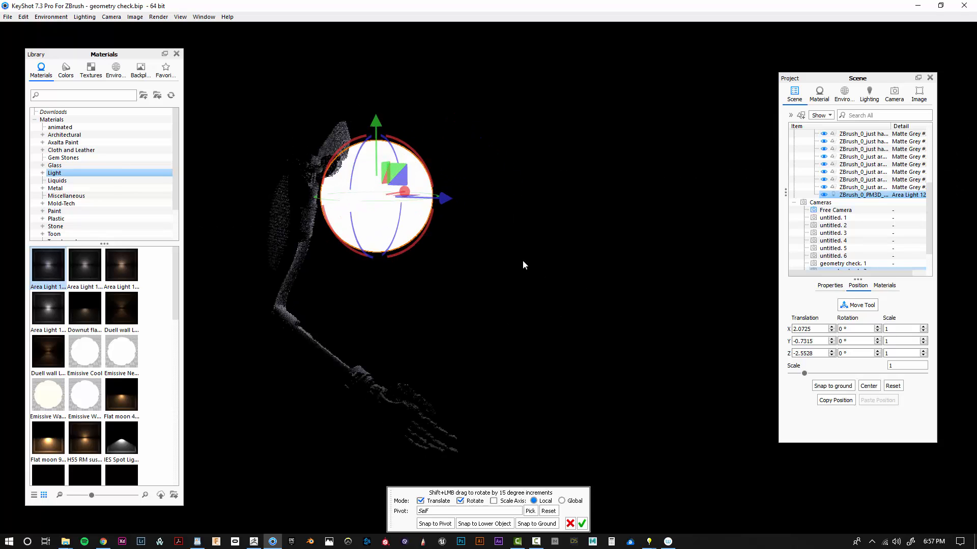
{"action": "left_click_drag", "start_coordinate": [447, 199], "coordinate": [473, 206]}
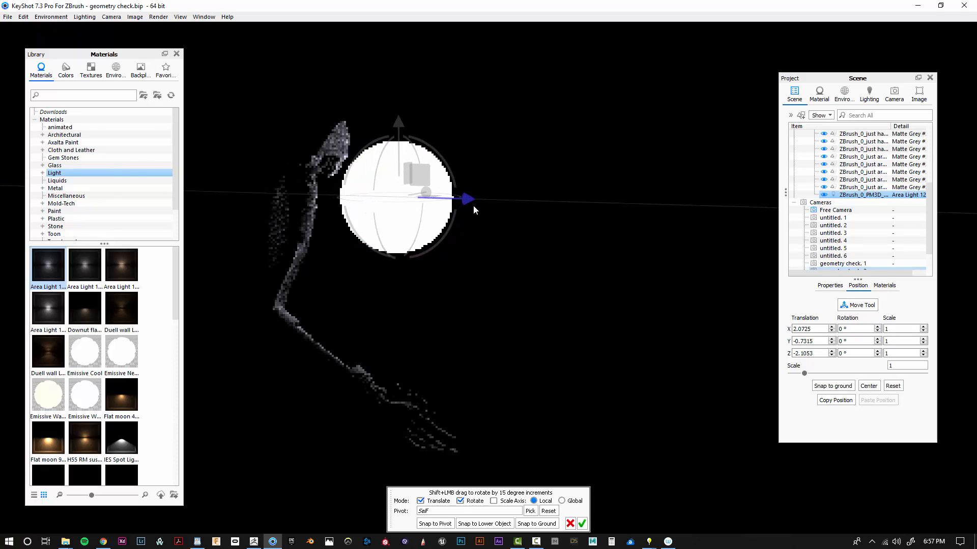
{"action": "left_click_drag", "start_coordinate": [493, 316], "coordinate": [547, 287]}
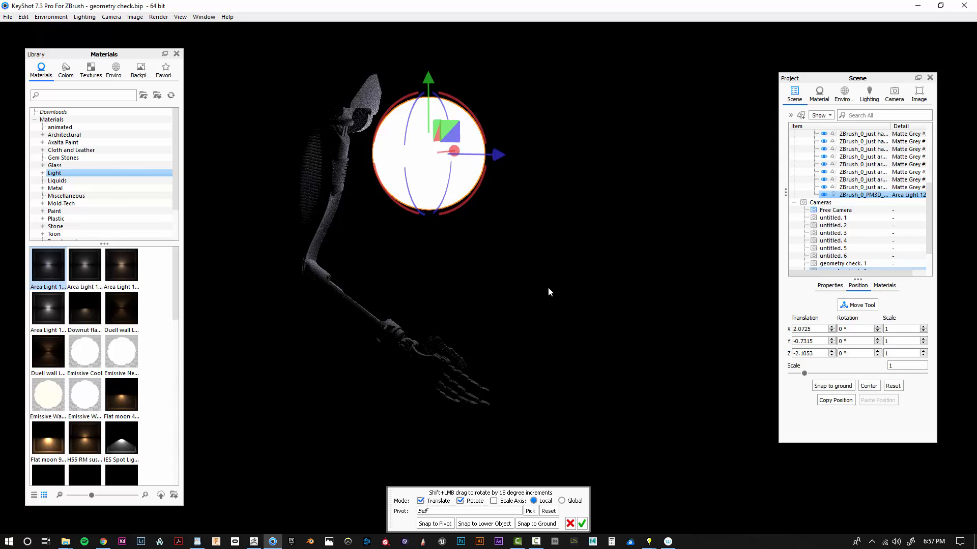
{"action": "left_click_drag", "start_coordinate": [538, 289], "coordinate": [648, 296]}
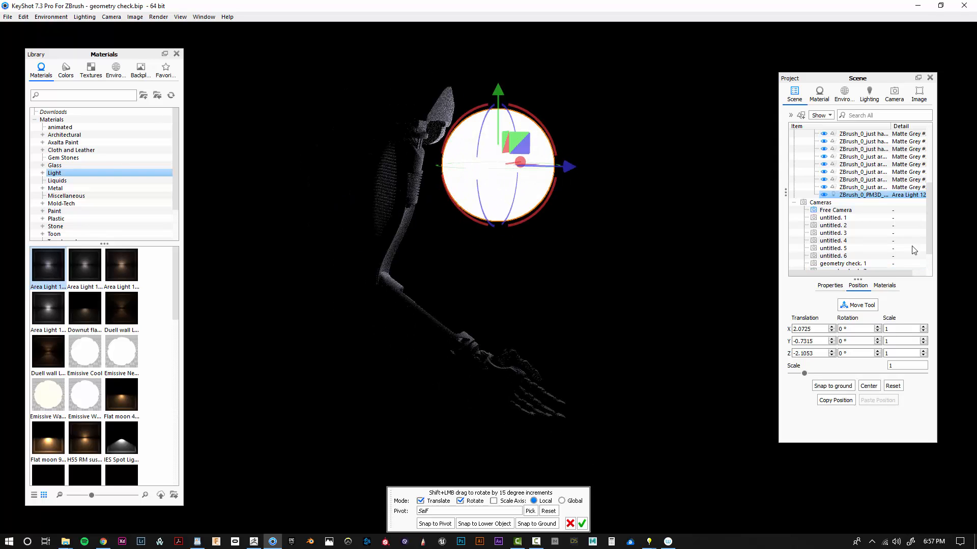
Hide the sphere's area light from the camera while keeping it visible in reflections, and accept its new position.
{"action": "double_click", "coordinate": [506, 191]}
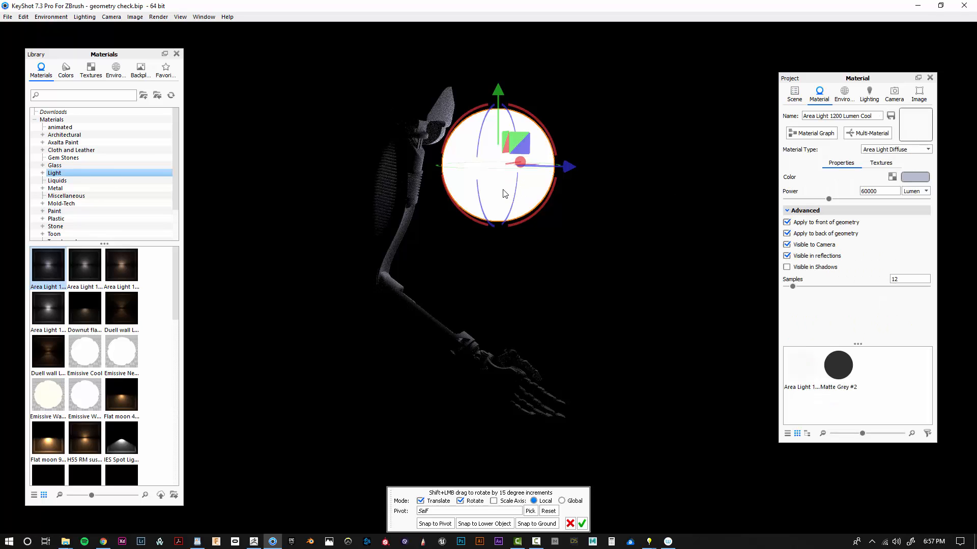
{"action": "left_click", "coordinate": [787, 245]}
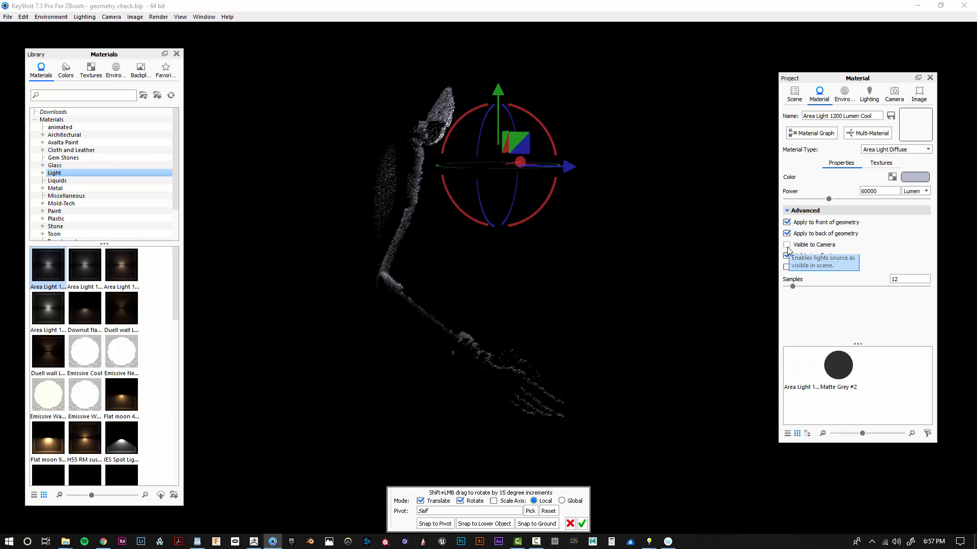
{"action": "left_click", "coordinate": [797, 99]}
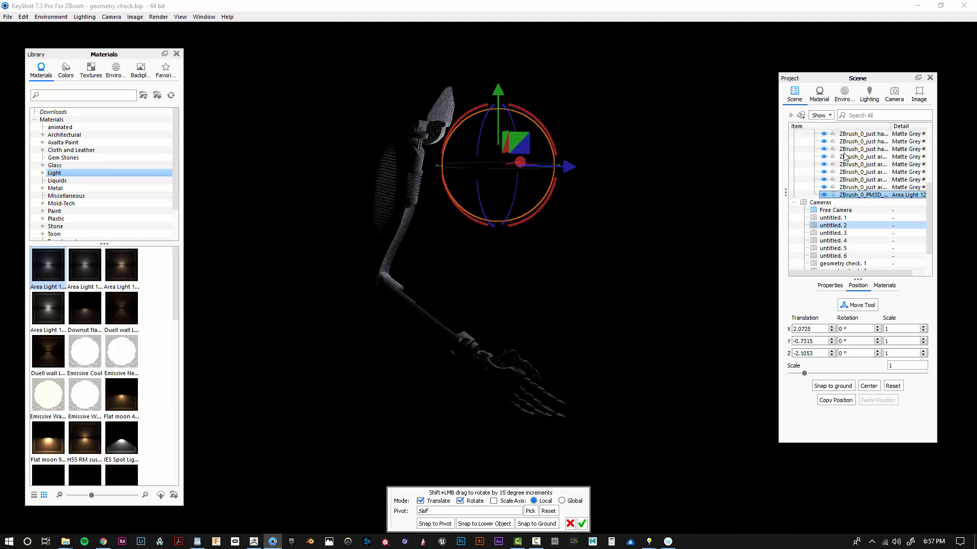
{"action": "left_click", "coordinate": [820, 97]}
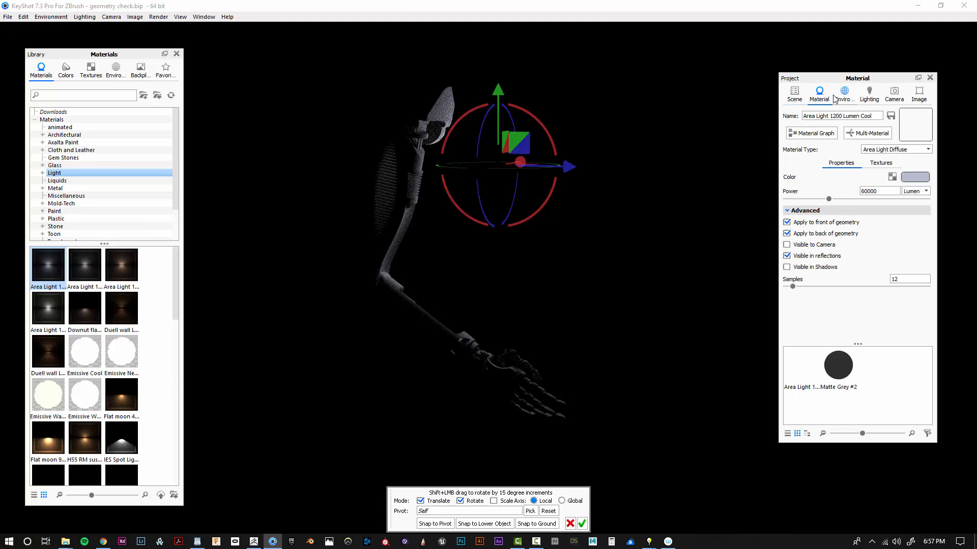
{"action": "left_click", "coordinate": [795, 95]}
{"action": "left_click", "coordinate": [581, 524]}
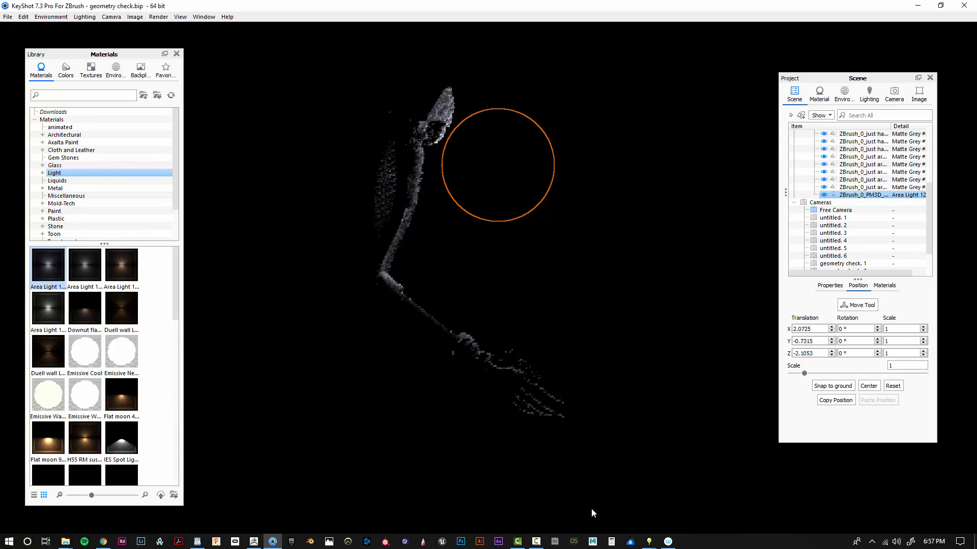
Reselect the hidden sphere light among the scene items and bring up its area light material settings.
{"action": "left_click", "coordinate": [820, 94]}
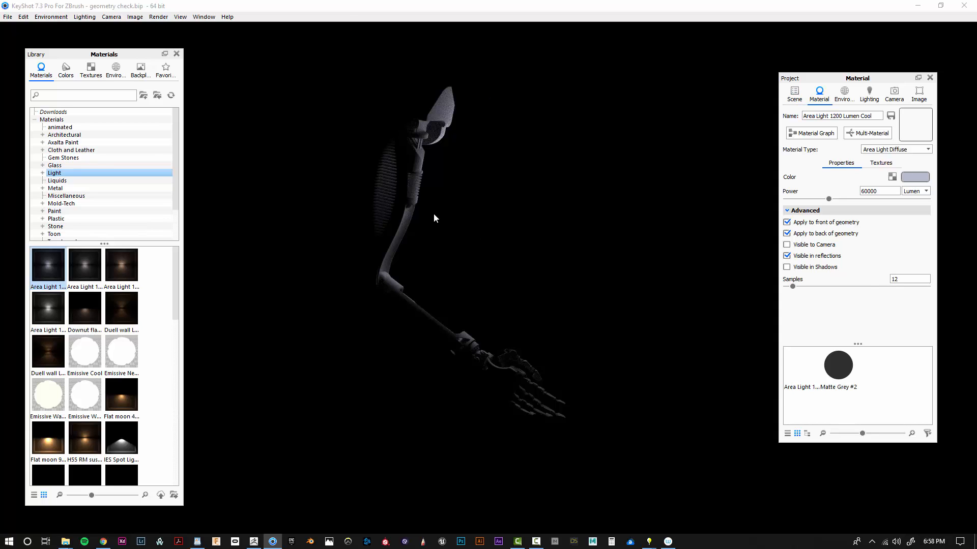
{"action": "left_click", "coordinate": [794, 93]}
{"action": "left_click", "coordinate": [851, 196]}
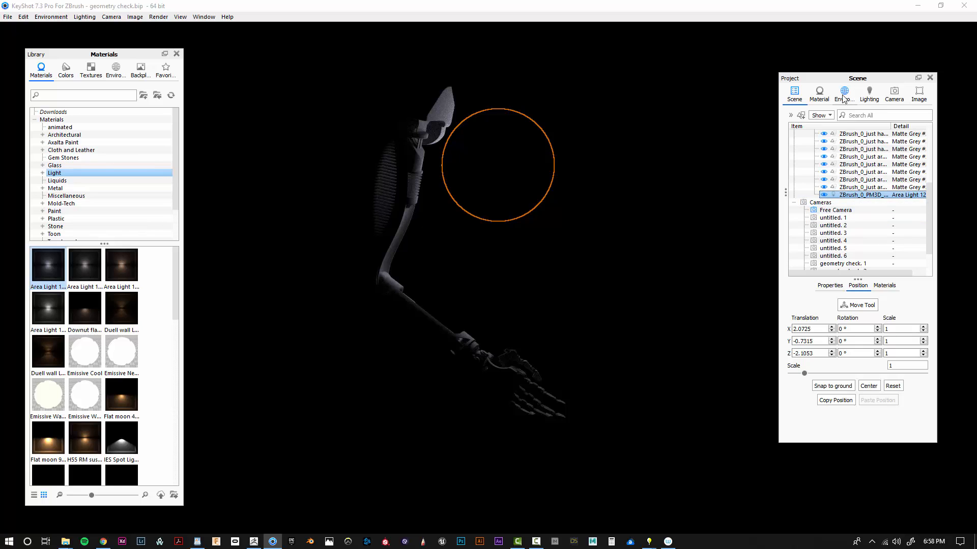
{"action": "left_click", "coordinate": [819, 94]}
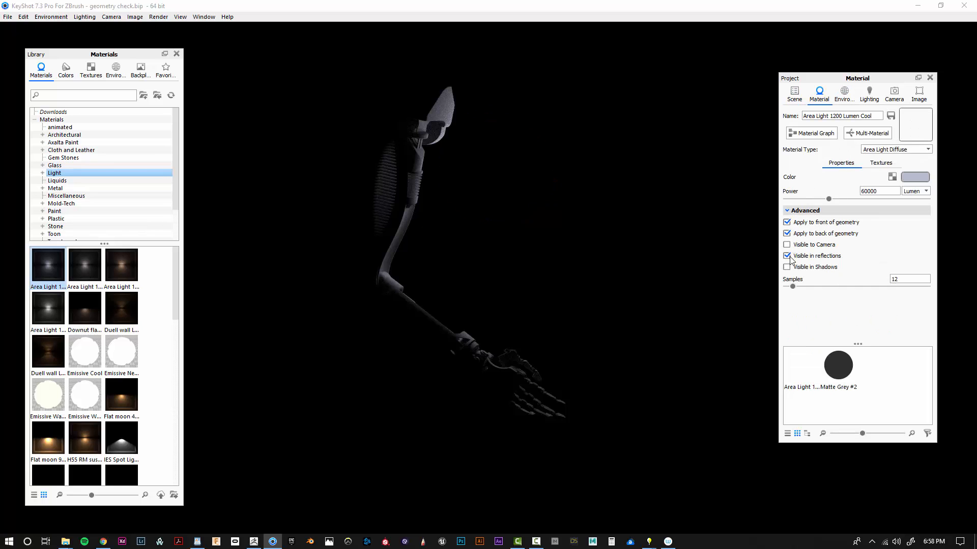
Change the HDRI environment's base color to a very dark grey with a value of about 9%.
{"action": "left_click", "coordinate": [844, 99]}
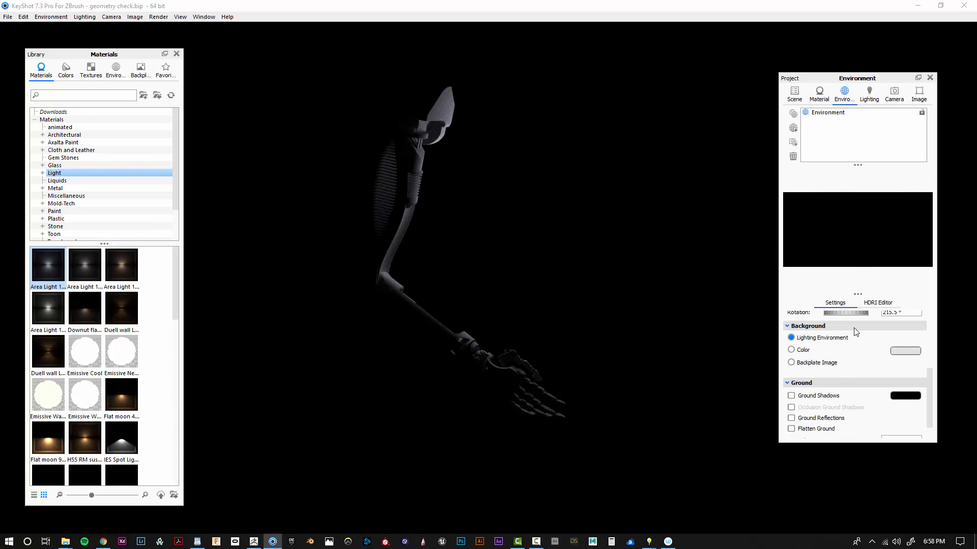
{"action": "scroll", "coordinate": [855, 331], "scroll_direction": "up", "scroll_amount": 3}
{"action": "left_click", "coordinate": [878, 304]}
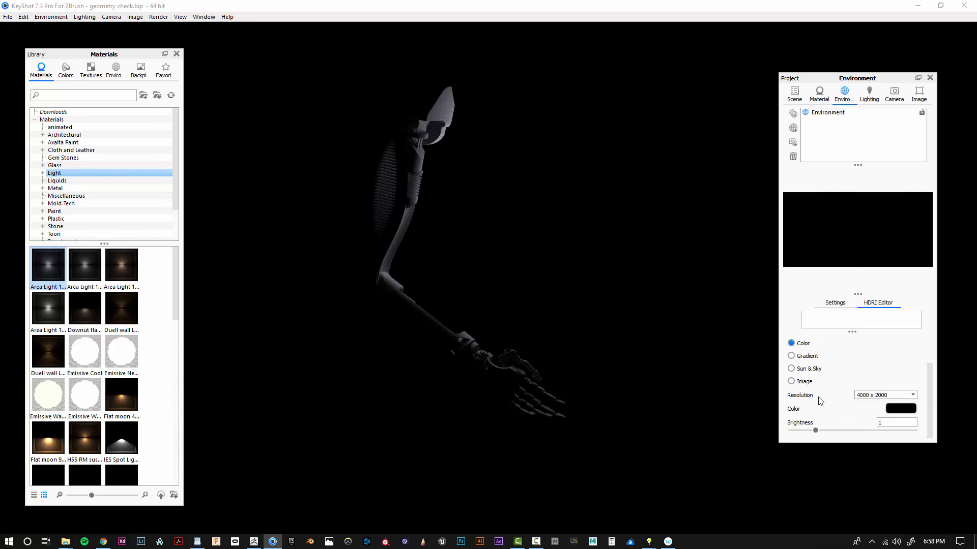
{"action": "left_click", "coordinate": [900, 410]}
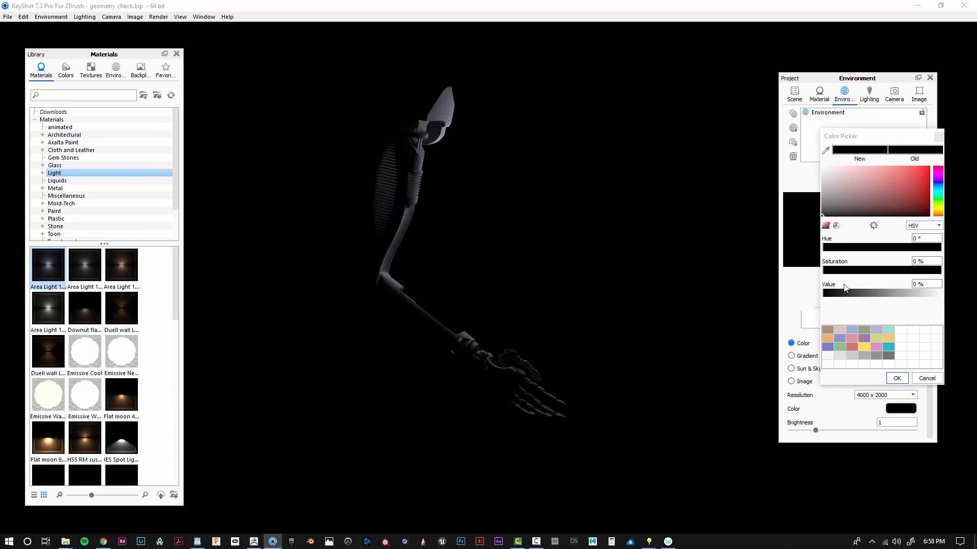
{"action": "left_click", "coordinate": [824, 294]}
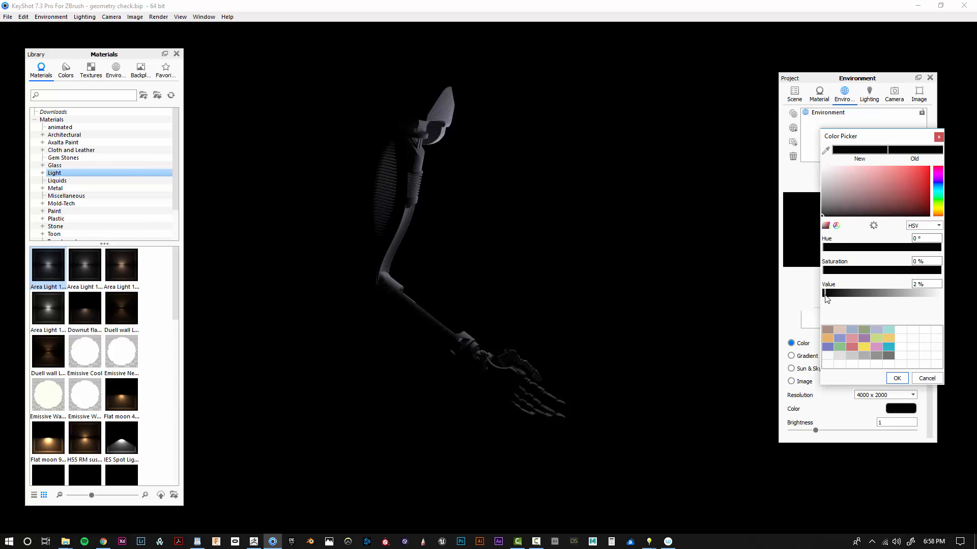
{"action": "left_click_drag", "start_coordinate": [825, 294], "coordinate": [834, 294]}
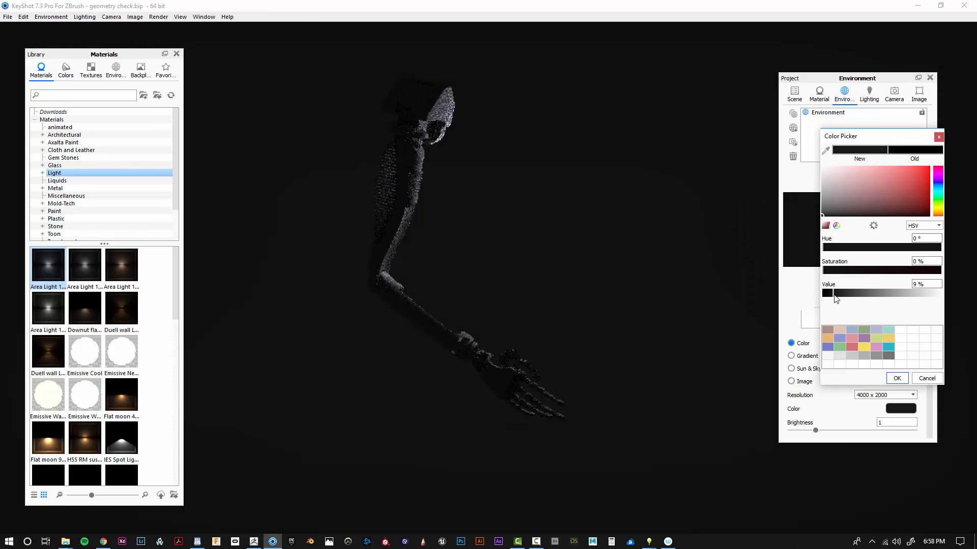
{"action": "left_click_drag", "start_coordinate": [835, 297], "coordinate": [837, 298]}
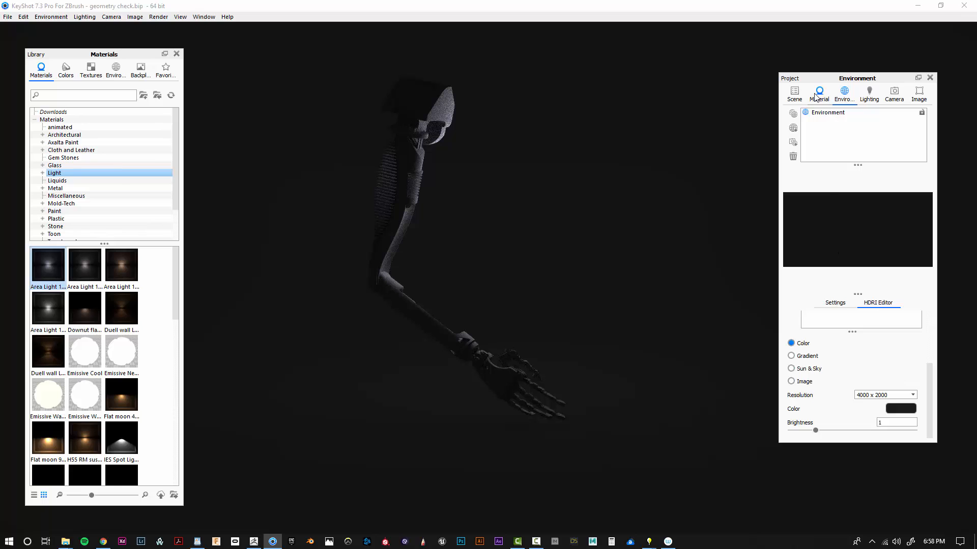
Switch the background from the lighting environment to a solid color and set that color to near black.
{"action": "left_click", "coordinate": [829, 303]}
{"action": "scroll", "coordinate": [804, 367], "scroll_direction": "down", "scroll_amount": 2}
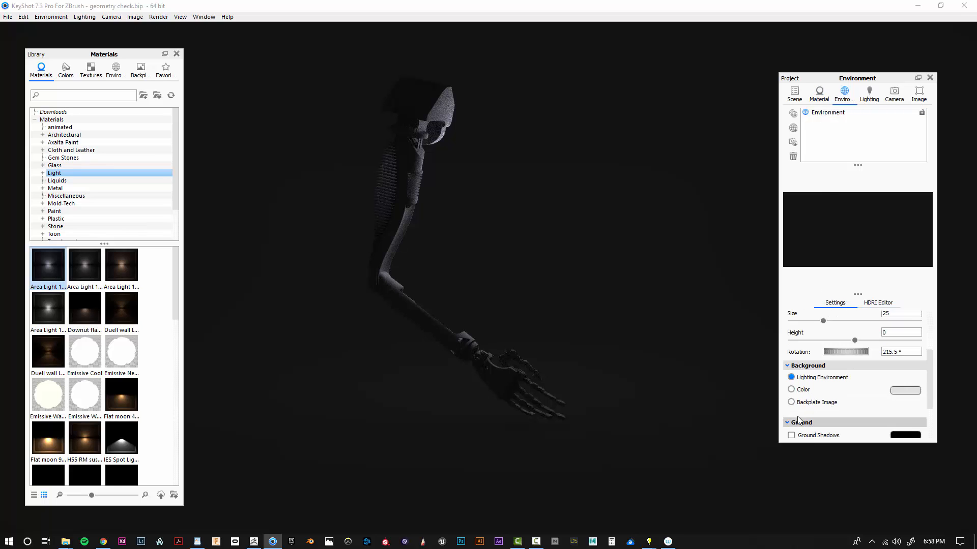
{"action": "left_click", "coordinate": [791, 389]}
{"action": "left_click", "coordinate": [906, 391]}
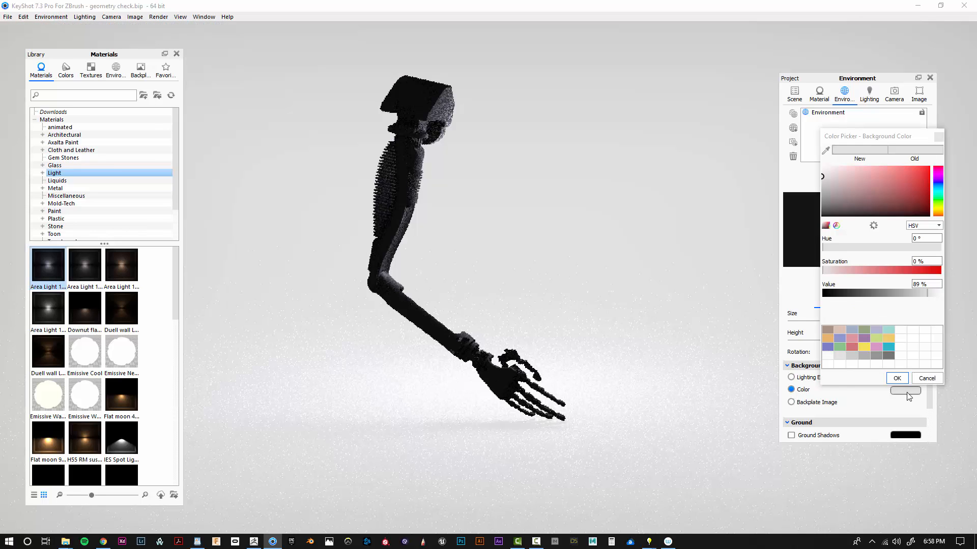
{"action": "left_click_drag", "start_coordinate": [834, 216], "coordinate": [821, 218]}
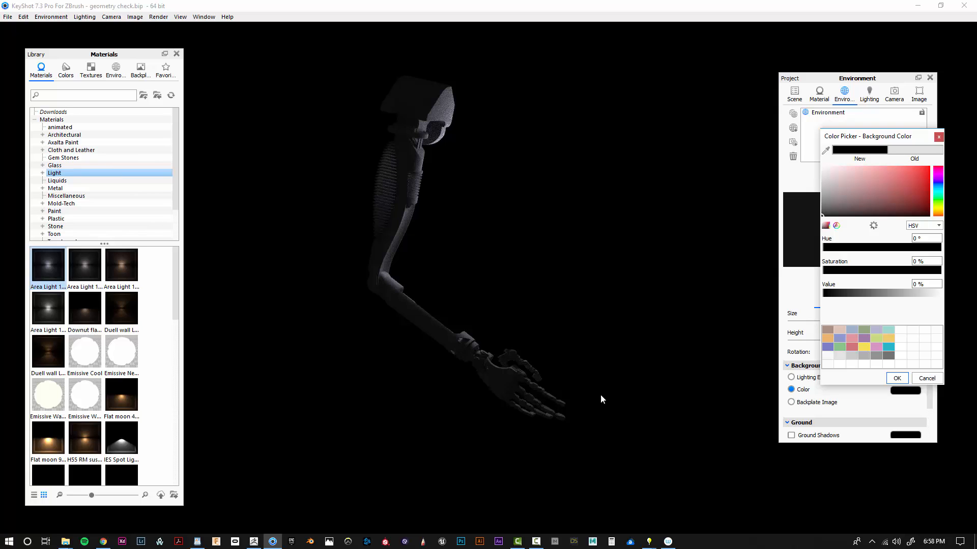
{"action": "left_click", "coordinate": [825, 295]}
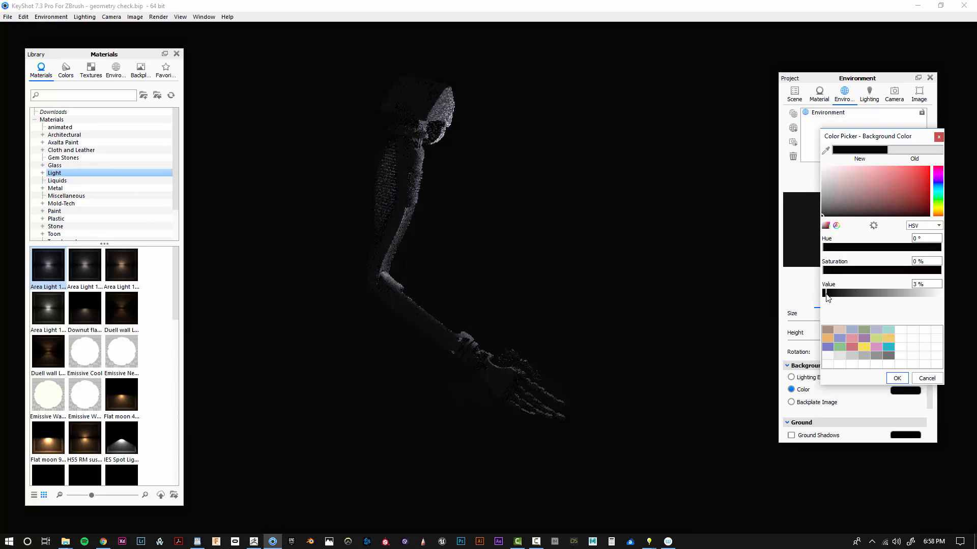
{"action": "left_click", "coordinate": [829, 294]}
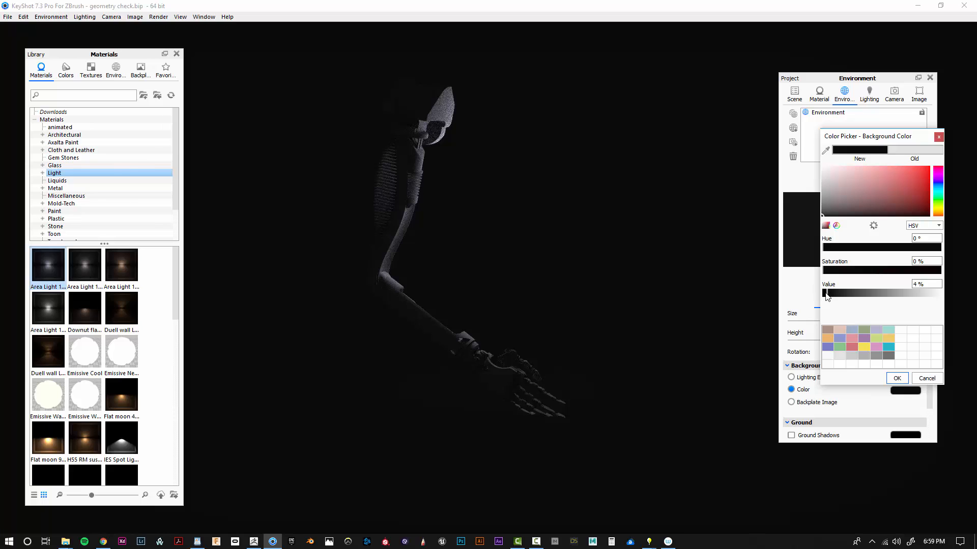
{"action": "left_click_drag", "start_coordinate": [825, 294], "coordinate": [822, 294]}
{"action": "left_click", "coordinate": [903, 380]}
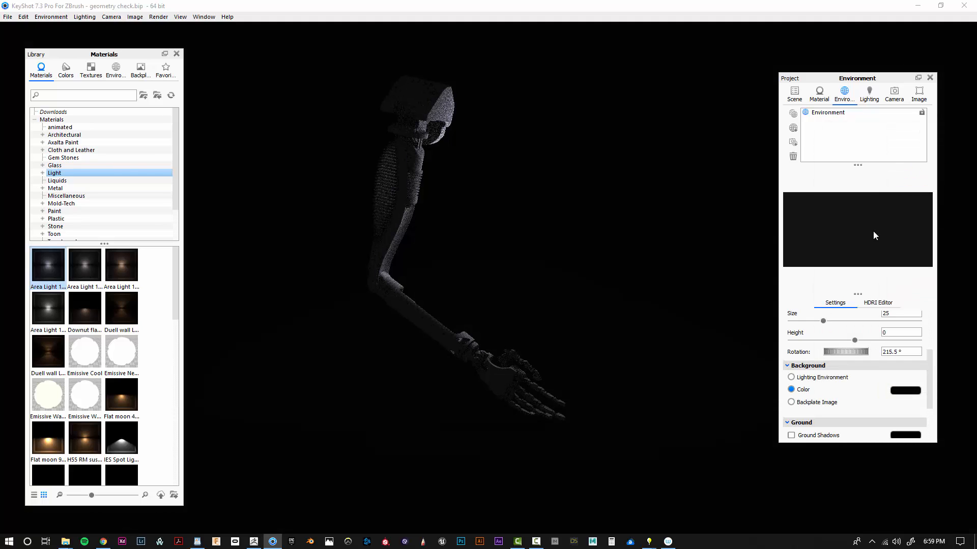
Lower the HDRI environment's brightness and set the sphere light's power to about 148280 lumen.
{"action": "left_click", "coordinate": [875, 307]}
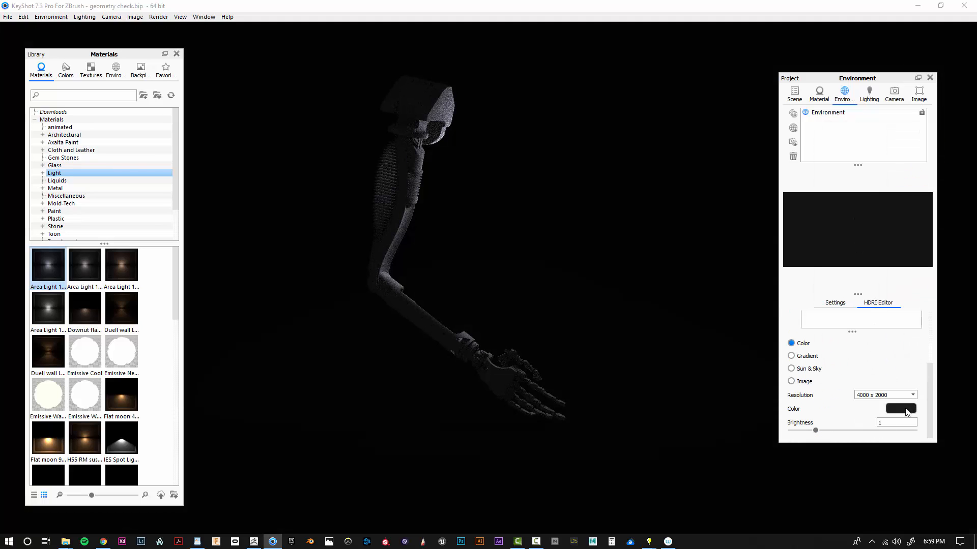
{"action": "left_click_drag", "start_coordinate": [815, 430], "coordinate": [802, 432]}
{"action": "left_click", "coordinate": [819, 96]}
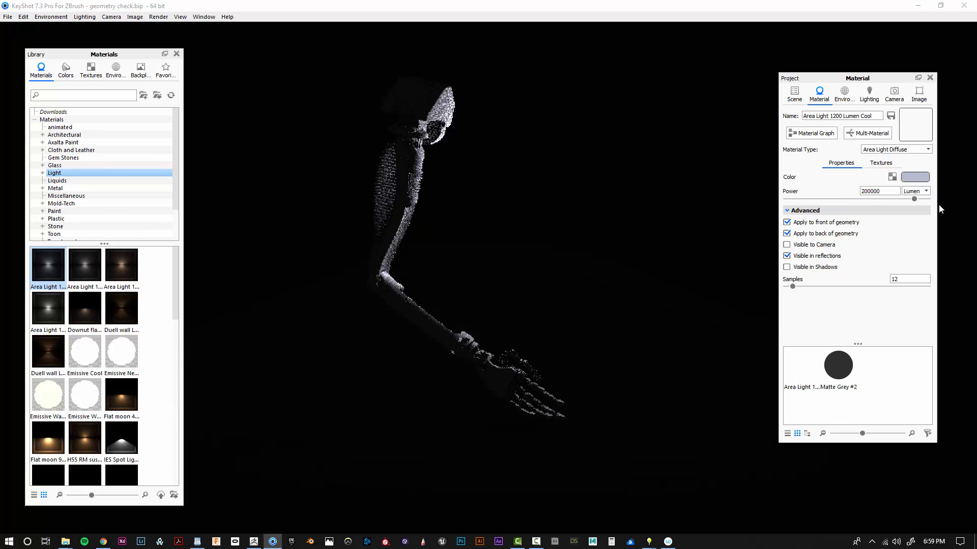
{"action": "left_click_drag", "start_coordinate": [914, 199], "coordinate": [883, 200]}
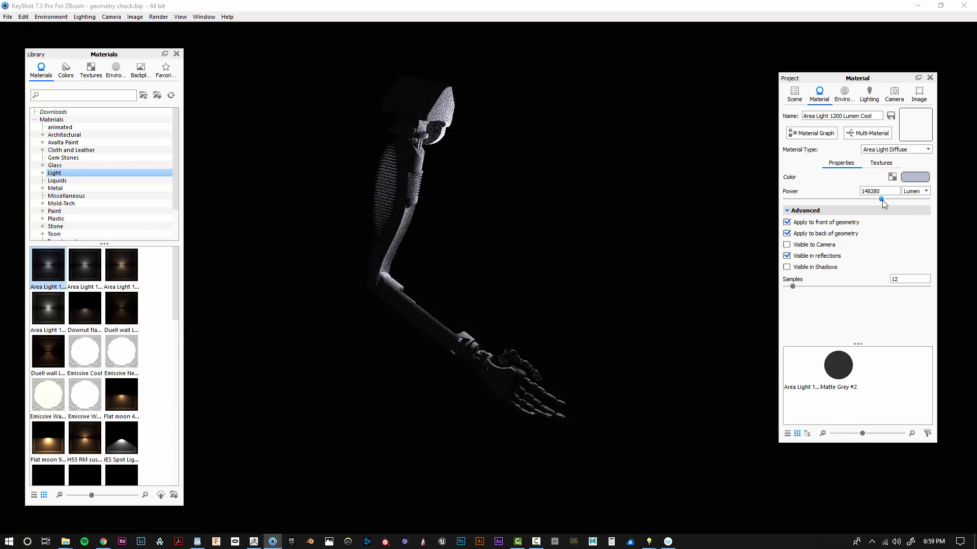
Set the sphere light's color temperature to about 6150 Kelvin and inspect the lit arm.
{"action": "left_click", "coordinate": [906, 178]}
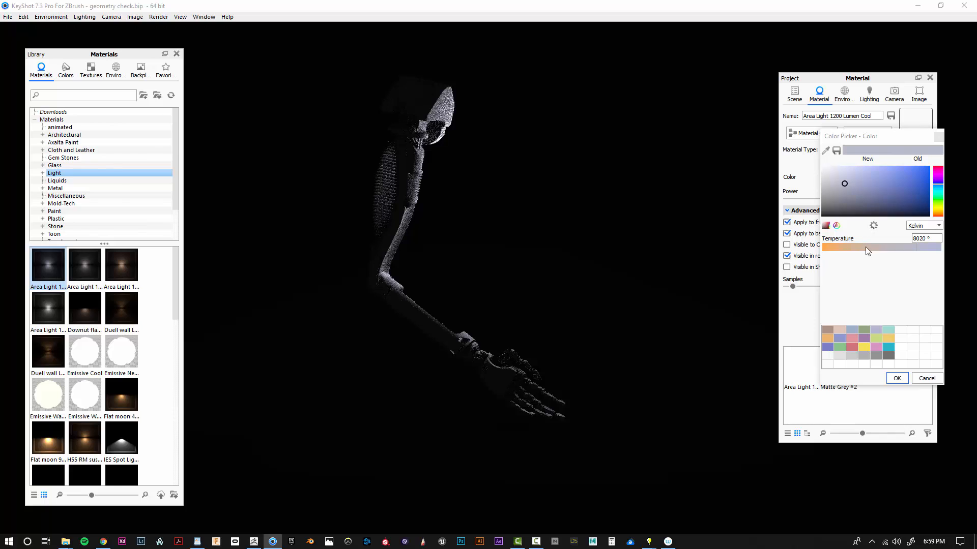
{"action": "left_click_drag", "start_coordinate": [867, 245], "coordinate": [884, 243]}
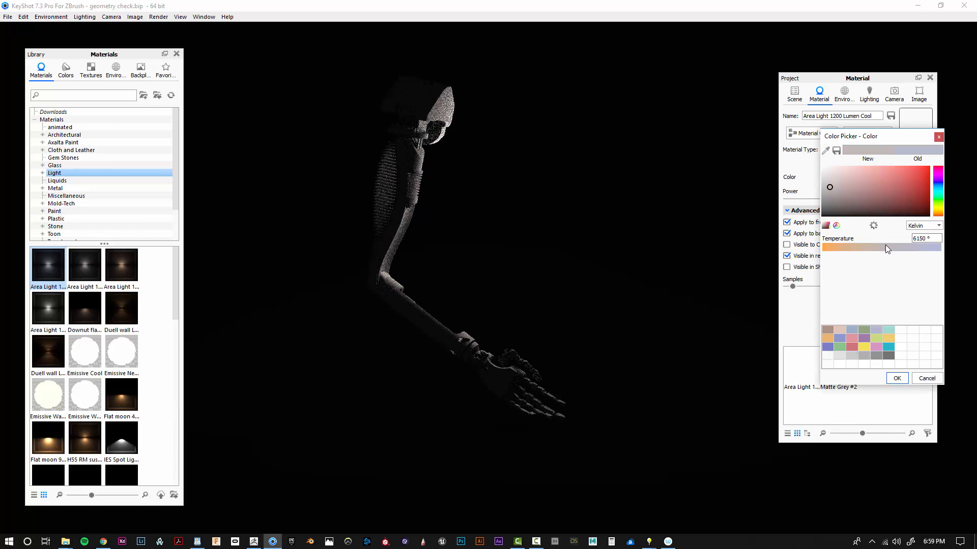
{"action": "left_click", "coordinate": [896, 379]}
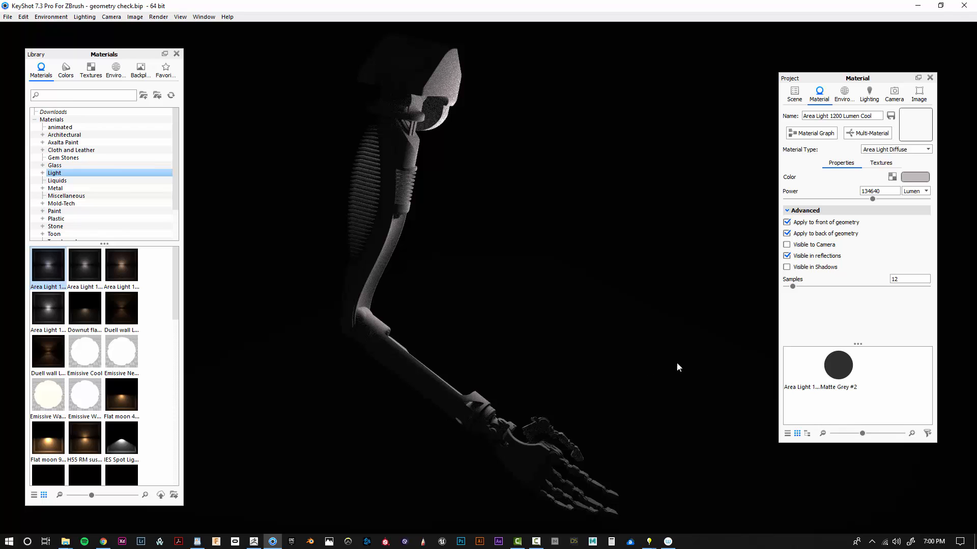
{"action": "left_click_drag", "start_coordinate": [675, 402], "coordinate": [743, 405]}
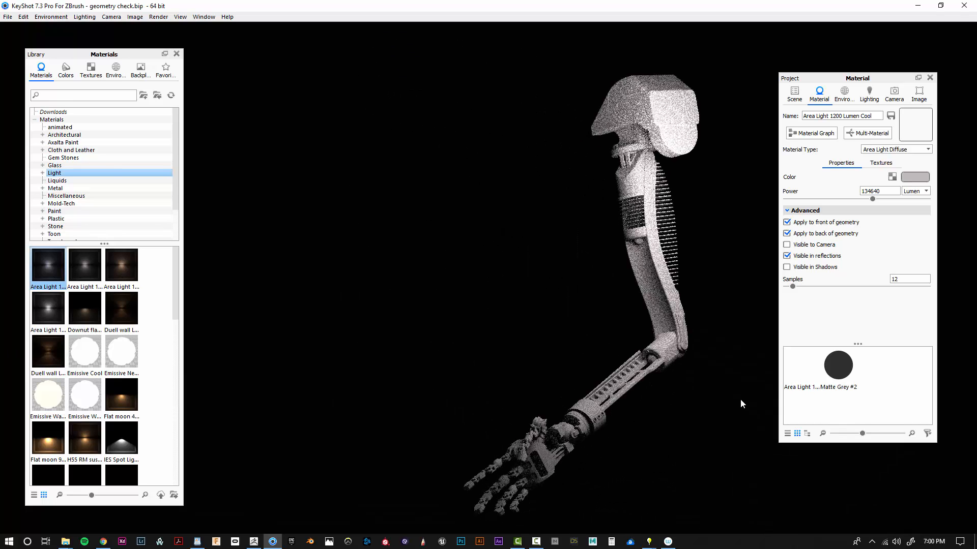
{"action": "middle_click_drag", "start_coordinate": [725, 420], "coordinate": [571, 350]}
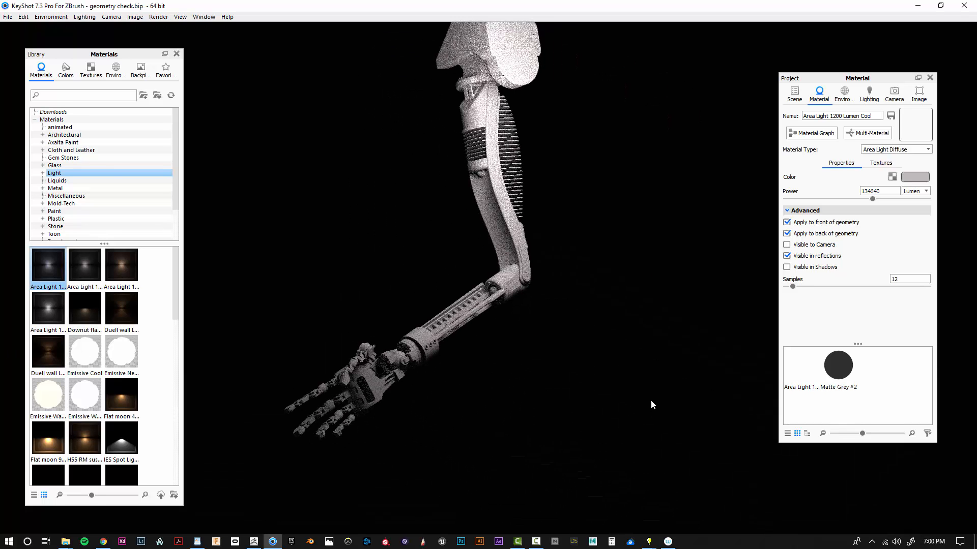
Duplicate the sphere area light in the scene.
{"action": "middle_click_drag", "start_coordinate": [599, 291], "coordinate": [600, 369]}
{"action": "left_click_drag", "start_coordinate": [599, 371], "coordinate": [765, 474]}
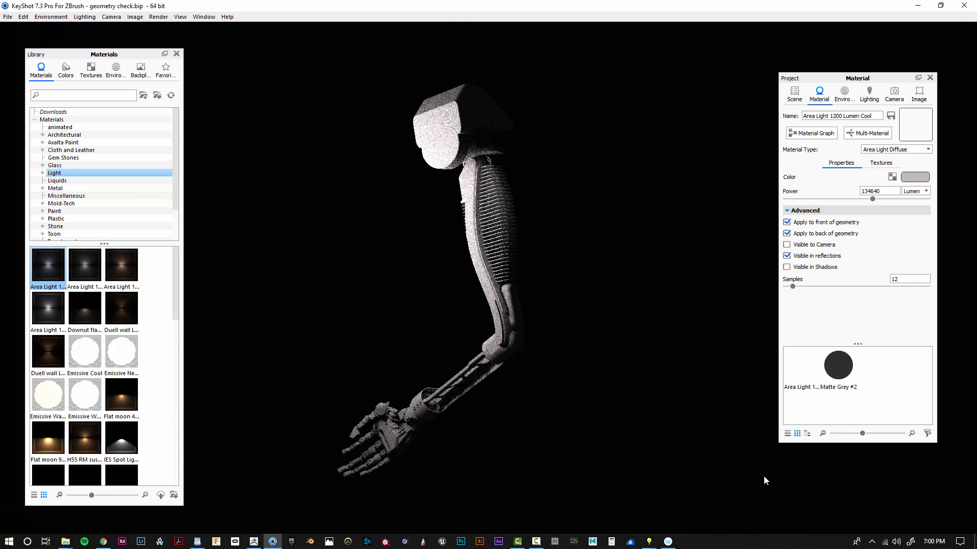
{"action": "left_click_drag", "start_coordinate": [390, 388], "coordinate": [738, 341]}
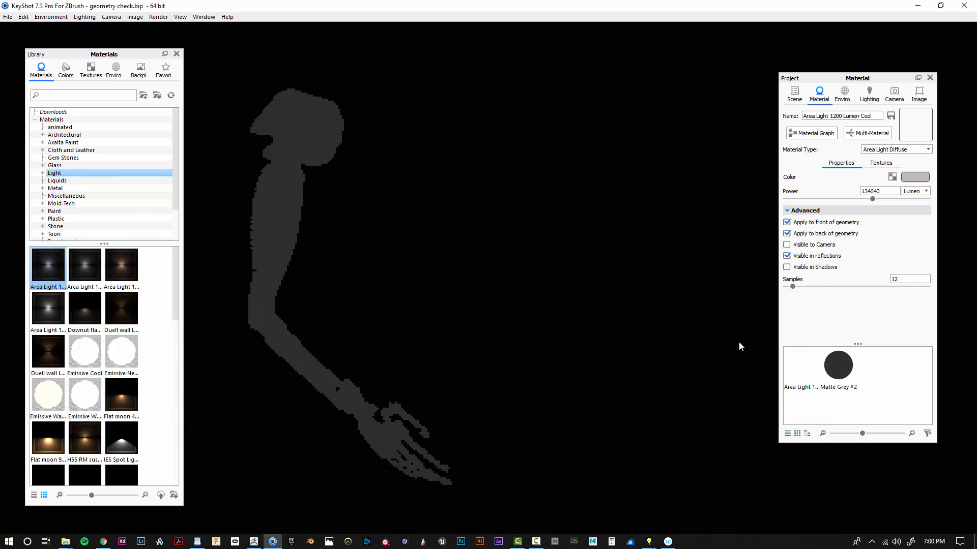
{"action": "left_click_drag", "start_coordinate": [378, 305], "coordinate": [464, 323]}
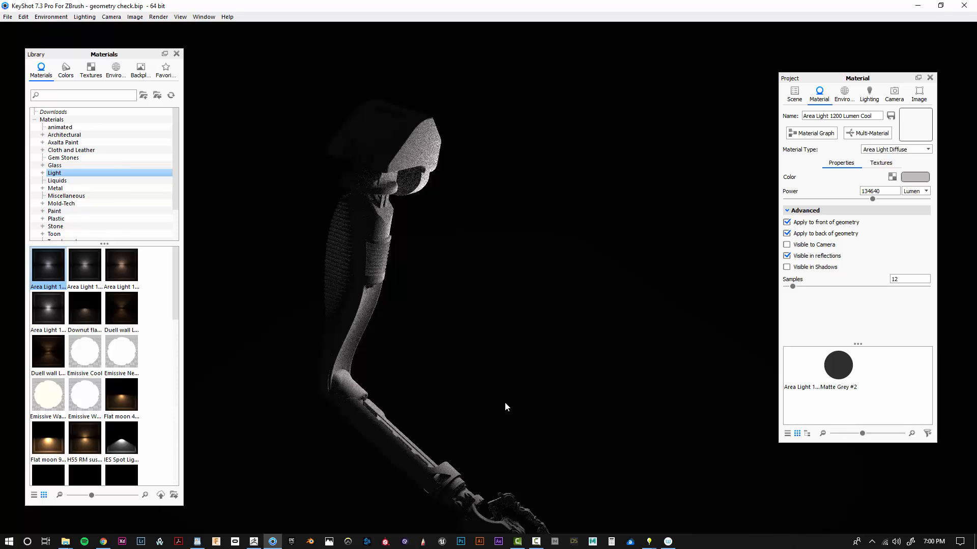
{"action": "left_click_drag", "start_coordinate": [505, 403], "coordinate": [525, 337]}
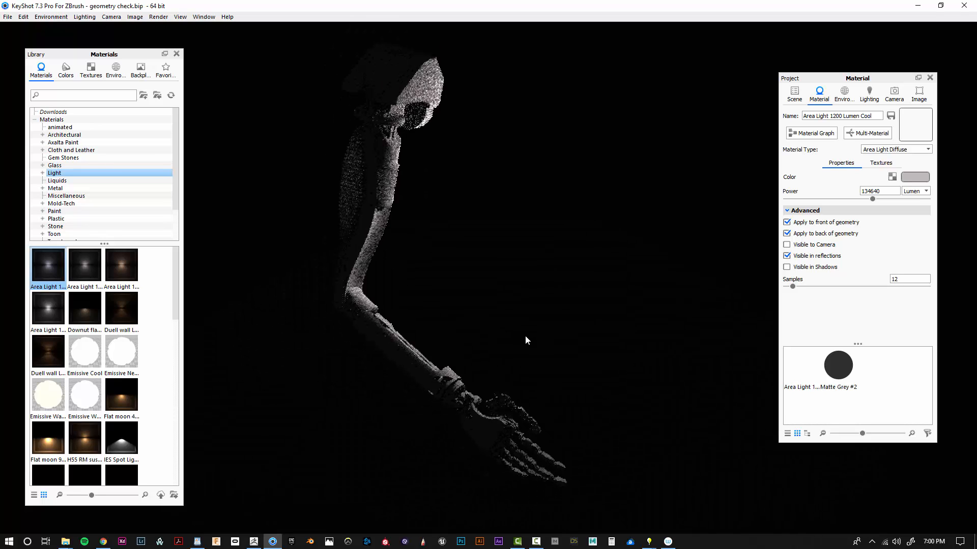
{"action": "left_click", "coordinate": [795, 94]}
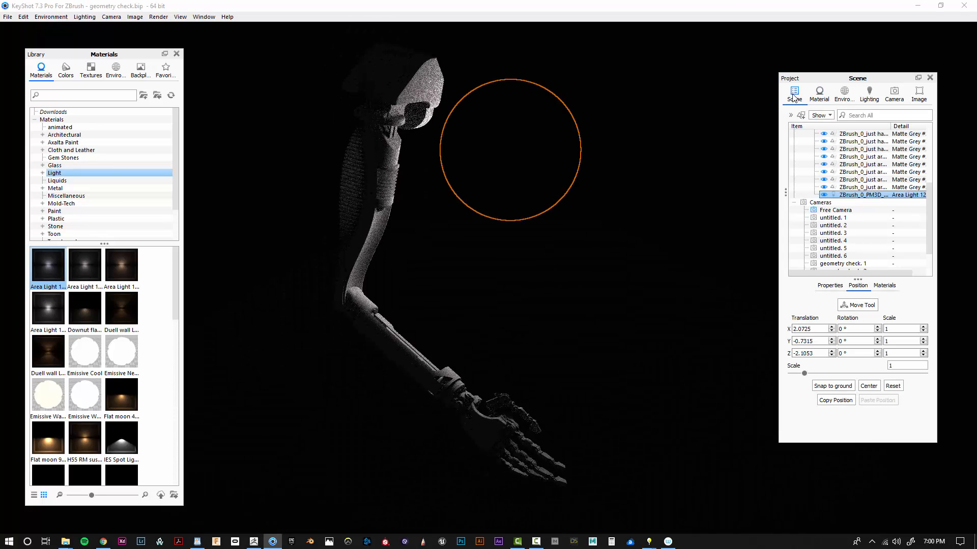
{"action": "right_click", "coordinate": [863, 196]}
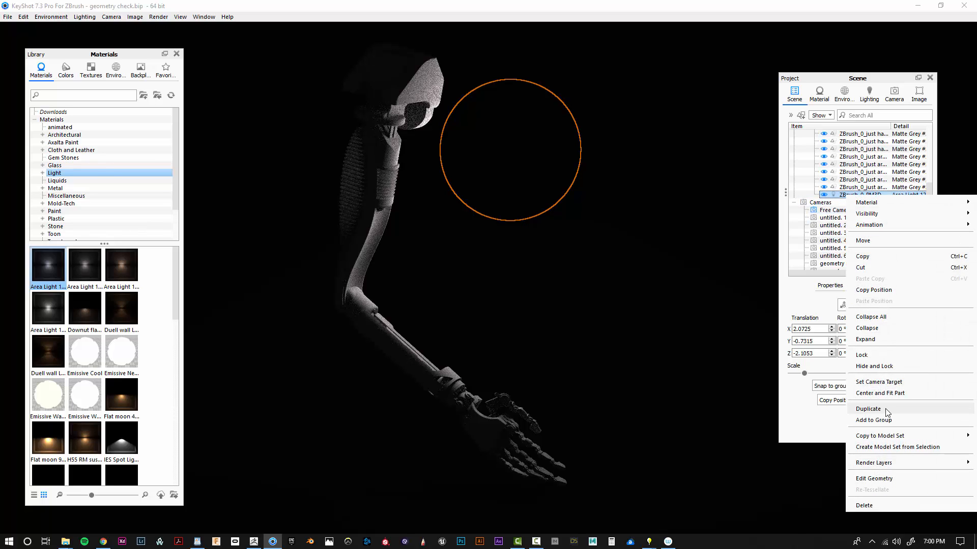
{"action": "left_click", "coordinate": [868, 409]}
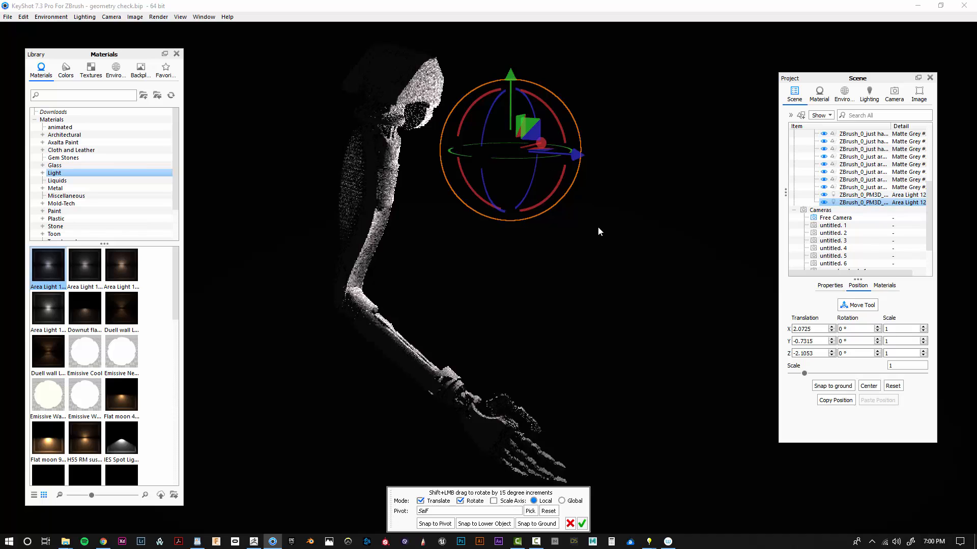
Move the duplicate sphere light above and behind the arm, to about X -3.78, Y 5.27, Z -6.69.
{"action": "left_click_drag", "start_coordinate": [597, 227], "coordinate": [420, 75]}
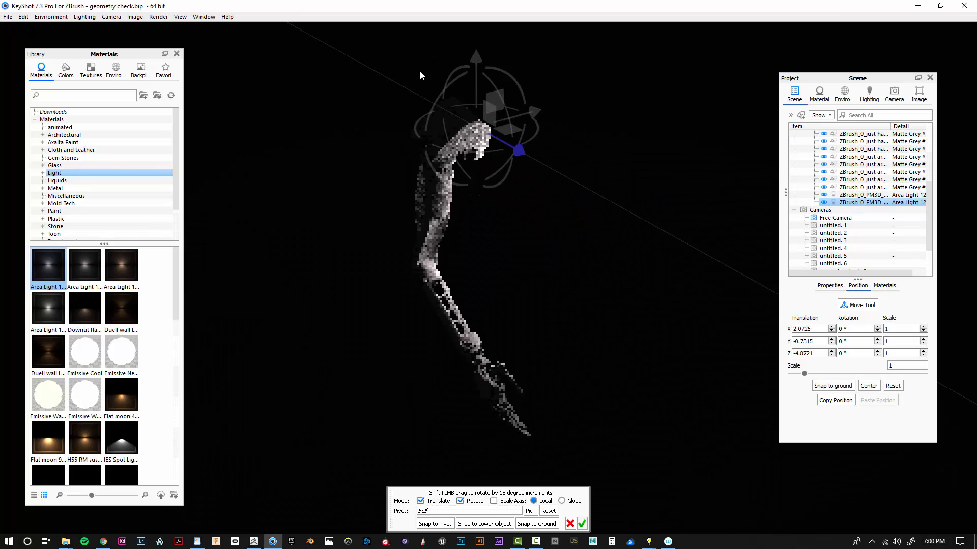
{"action": "left_click_drag", "start_coordinate": [531, 110], "coordinate": [212, 134]}
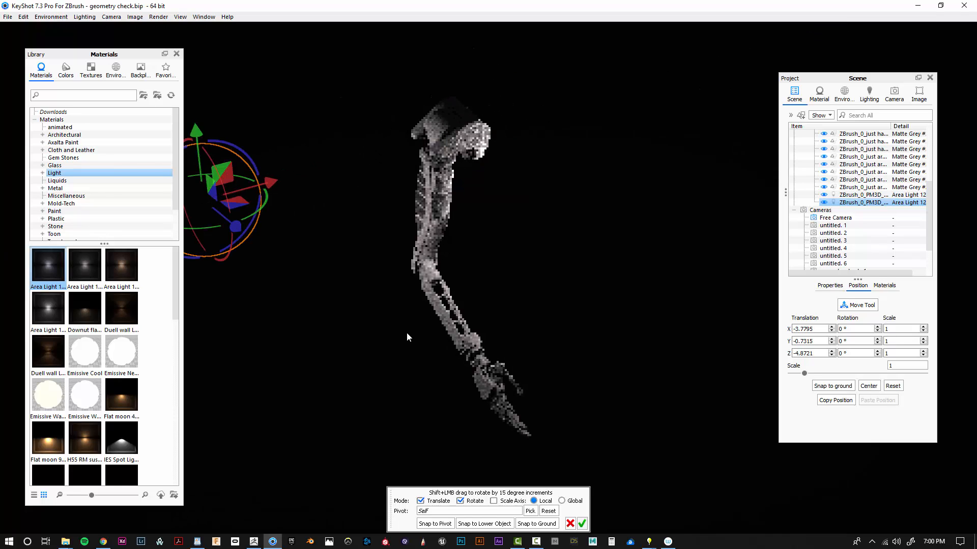
{"action": "left_click_drag", "start_coordinate": [407, 337], "coordinate": [649, 345]}
{"action": "left_click_drag", "start_coordinate": [465, 124], "coordinate": [452, 4]}
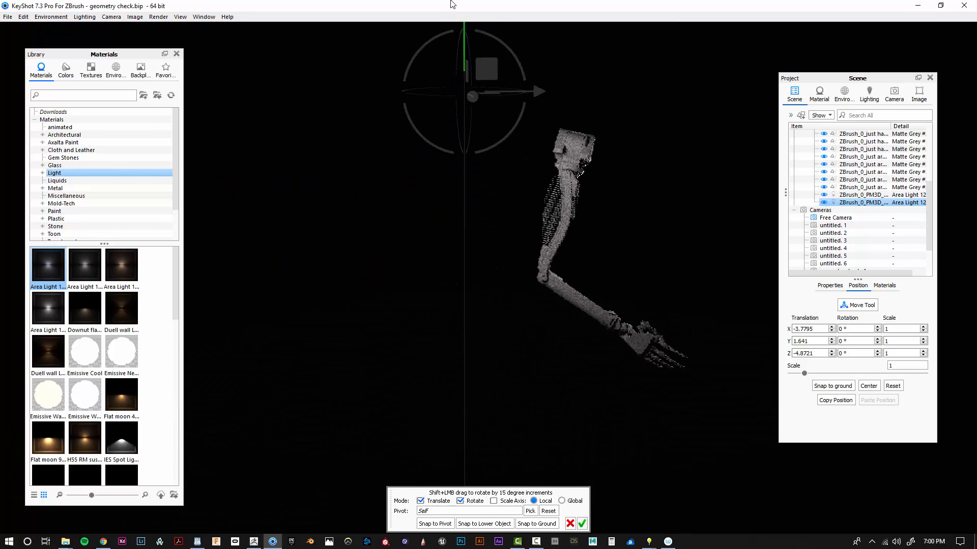
{"action": "left_click_drag", "start_coordinate": [529, 93], "coordinate": [428, 76]}
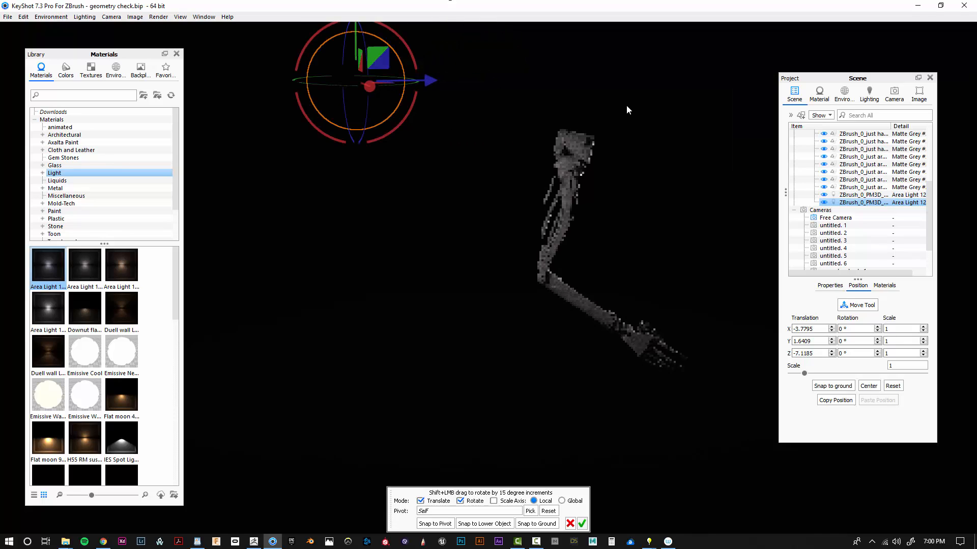
{"action": "left_click_drag", "start_coordinate": [627, 110], "coordinate": [405, 279]}
{"action": "left_click_drag", "start_coordinate": [340, 216], "coordinate": [388, 39]}
{"action": "left_click_drag", "start_coordinate": [414, 115], "coordinate": [431, 127]}
Examine the arm's shading with the relocated duplicate light and accept the light's new position.
{"action": "middle_click_drag", "start_coordinate": [569, 345], "coordinate": [483, 216]}
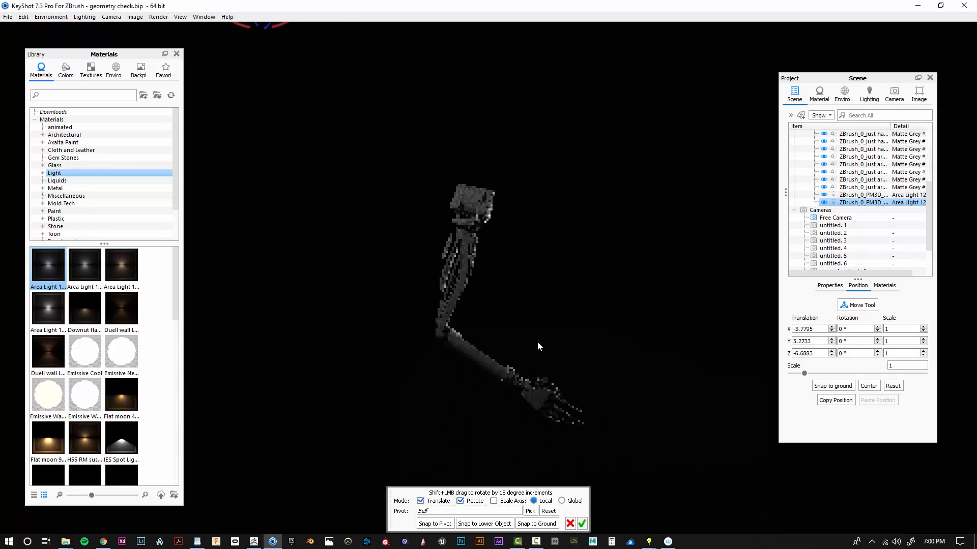
{"action": "scroll", "coordinate": [537, 341], "scroll_direction": "up", "scroll_amount": 4}
{"action": "middle_click_drag", "start_coordinate": [672, 425], "coordinate": [643, 359]}
{"action": "left_click_drag", "start_coordinate": [642, 359], "coordinate": [667, 369]}
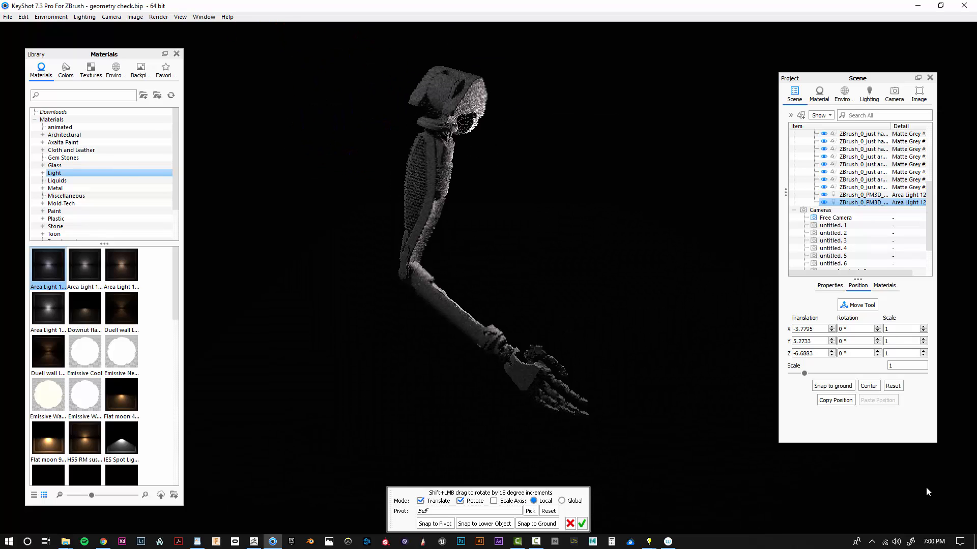
{"action": "scroll", "coordinate": [455, 228], "scroll_direction": "down", "scroll_amount": 6}
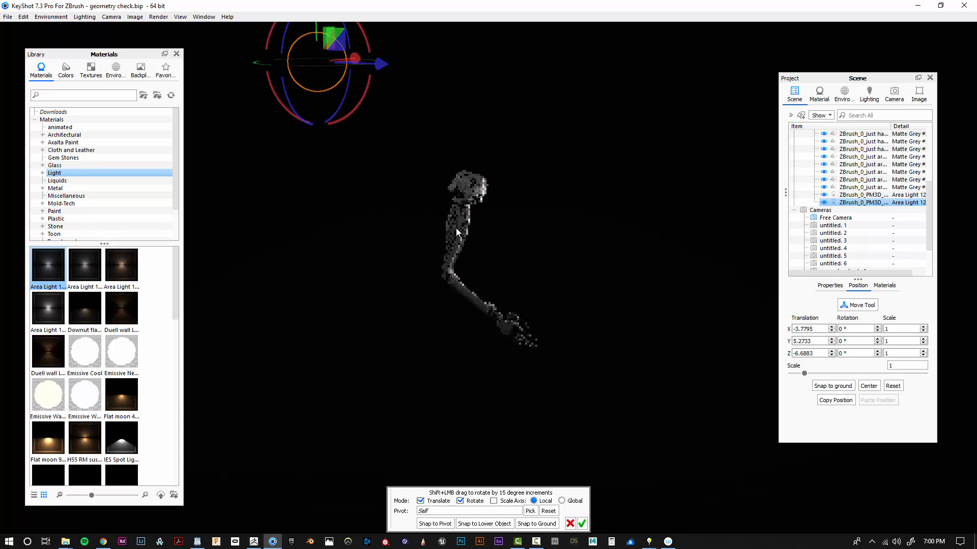
{"action": "left_click_drag", "start_coordinate": [456, 230], "coordinate": [415, 336]}
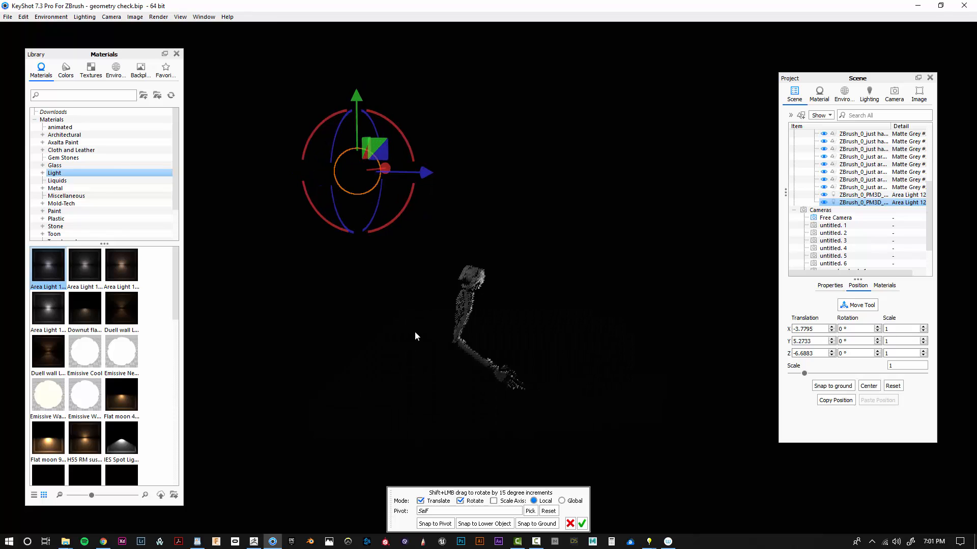
{"action": "scroll", "coordinate": [418, 334], "scroll_direction": "up", "scroll_amount": 6}
{"action": "middle_click_drag", "start_coordinate": [476, 396], "coordinate": [521, 346]}
{"action": "scroll", "coordinate": [621, 339], "scroll_direction": "up", "scroll_amount": 3}
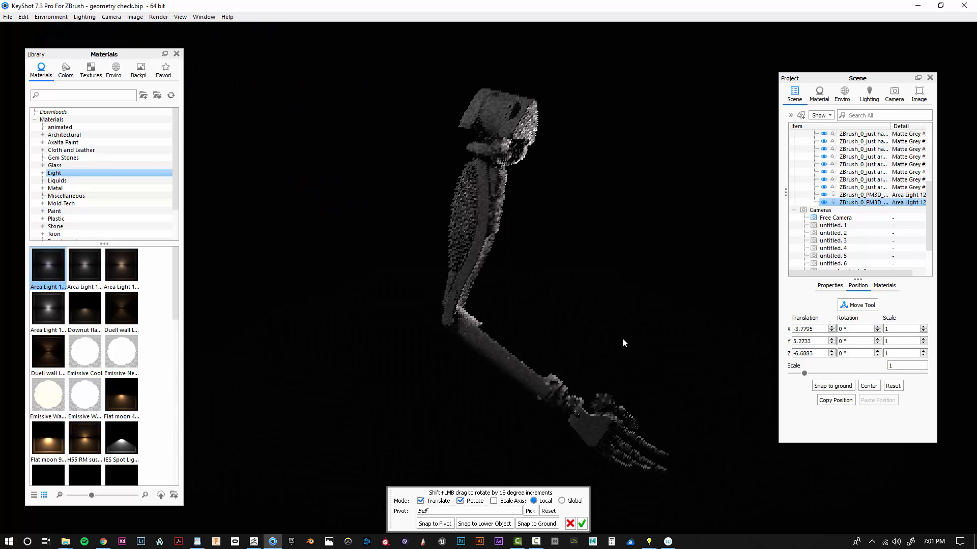
{"action": "middle_click_drag", "start_coordinate": [622, 338], "coordinate": [456, 327]}
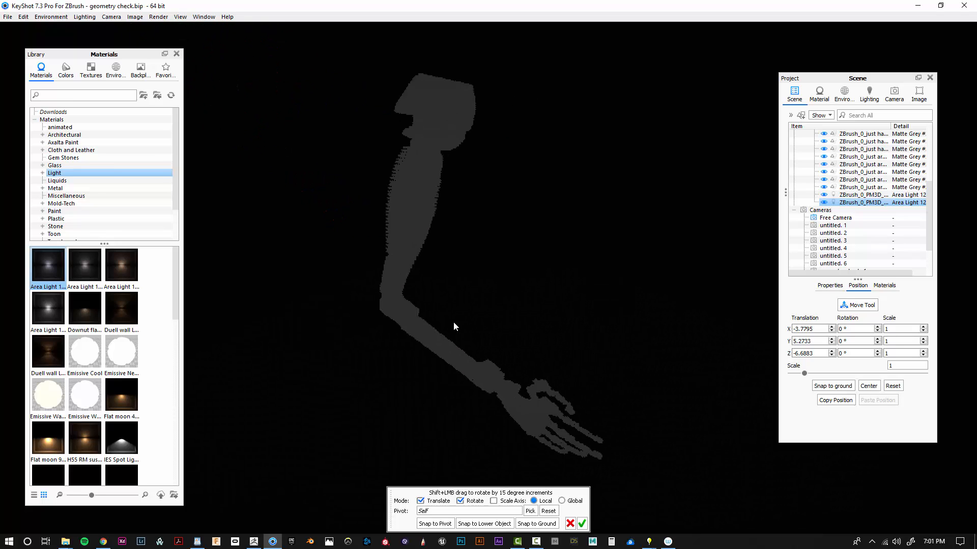
{"action": "left_click", "coordinate": [582, 524]}
Select the original sphere light and make its area light material visible to the camera.
{"action": "left_click_drag", "start_coordinate": [565, 437], "coordinate": [638, 229]}
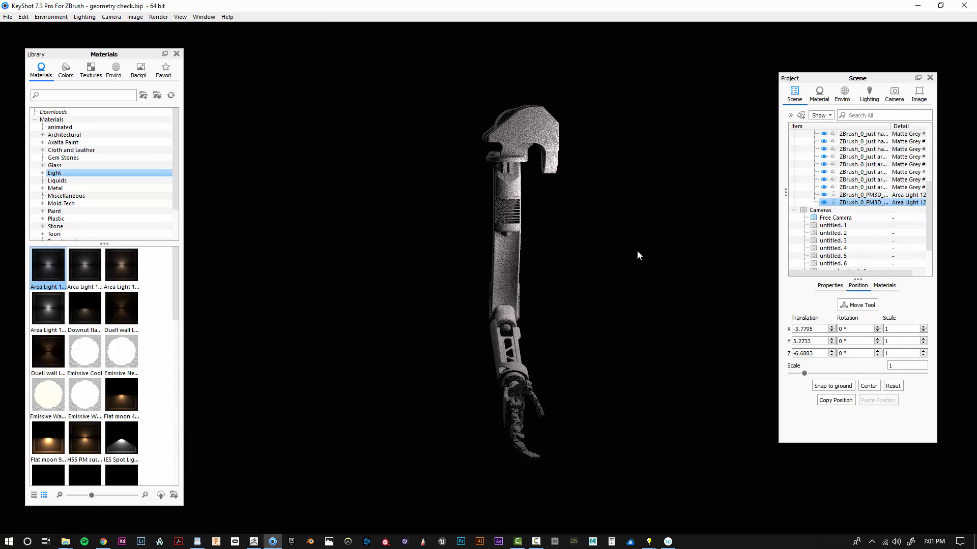
{"action": "left_click", "coordinate": [863, 194]}
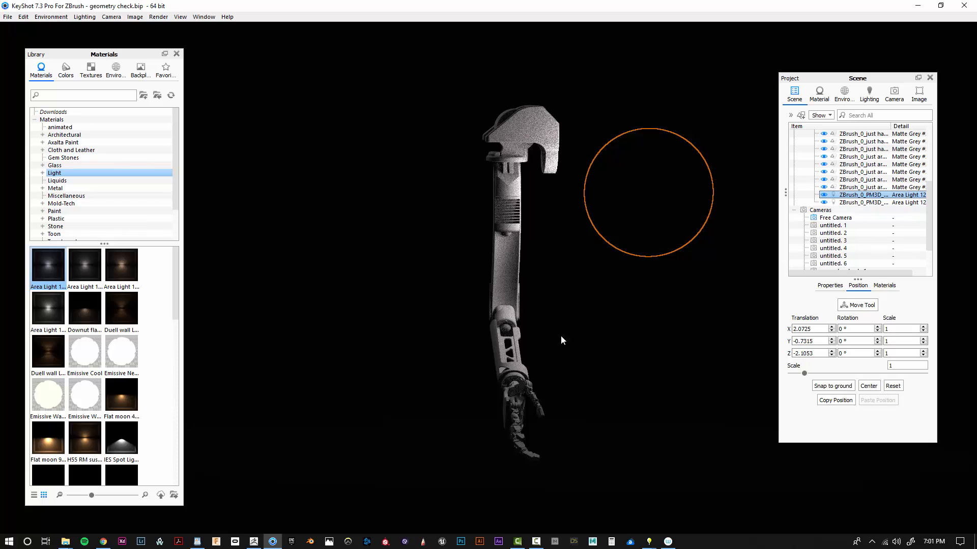
{"action": "left_click_drag", "start_coordinate": [561, 340], "coordinate": [698, 319]}
{"action": "left_click", "coordinate": [819, 95]}
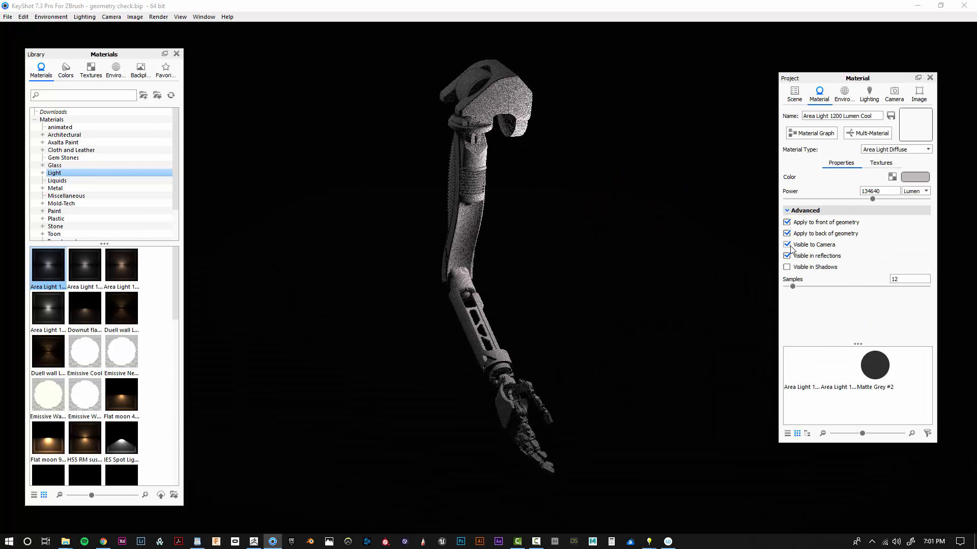
Apply the original sphere's camera-visible area light material to the duplicate sphere so both lights share it.
{"action": "left_click_drag", "start_coordinate": [467, 284], "coordinate": [615, 346]}
{"action": "left_click_drag", "start_coordinate": [482, 280], "coordinate": [682, 164]}
{"action": "left_click_drag", "start_coordinate": [662, 264], "coordinate": [540, 218]}
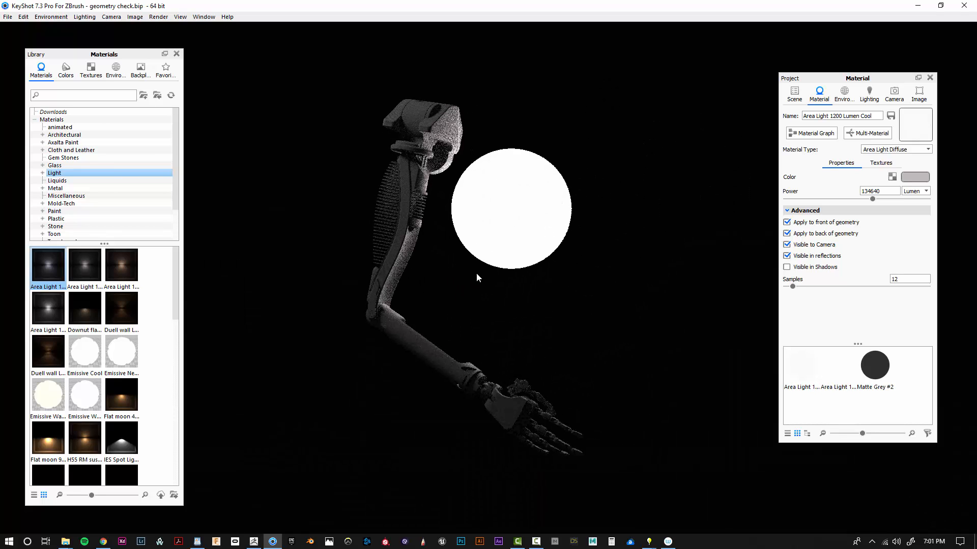
{"action": "left_click_drag", "start_coordinate": [478, 277], "coordinate": [464, 340]}
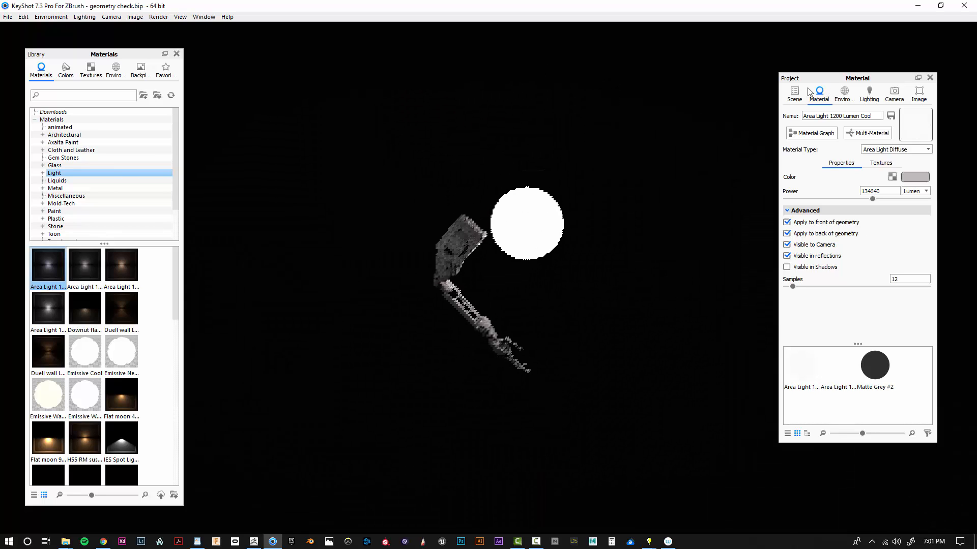
{"action": "left_click", "coordinate": [794, 94]}
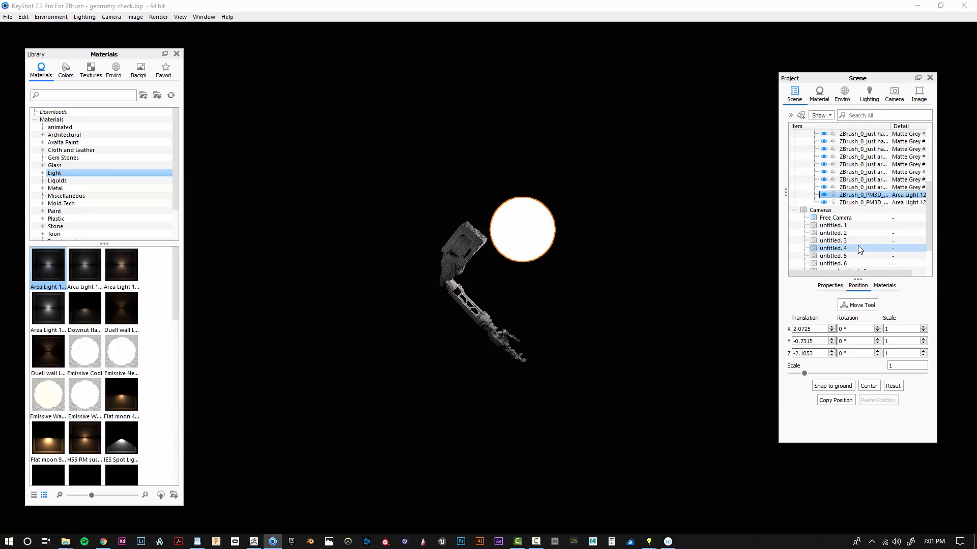
{"action": "left_click", "coordinate": [886, 287]}
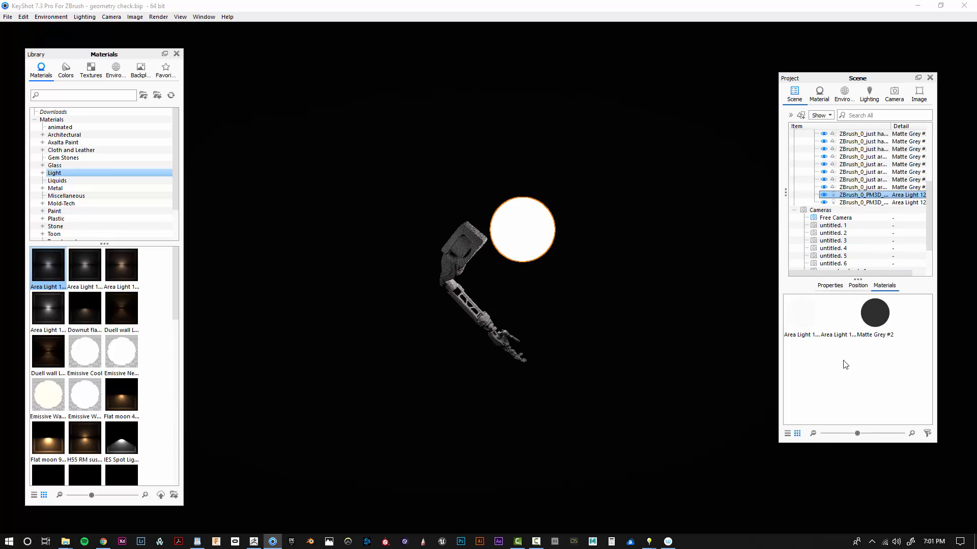
{"action": "left_click_drag", "start_coordinate": [798, 326], "coordinate": [873, 203]}
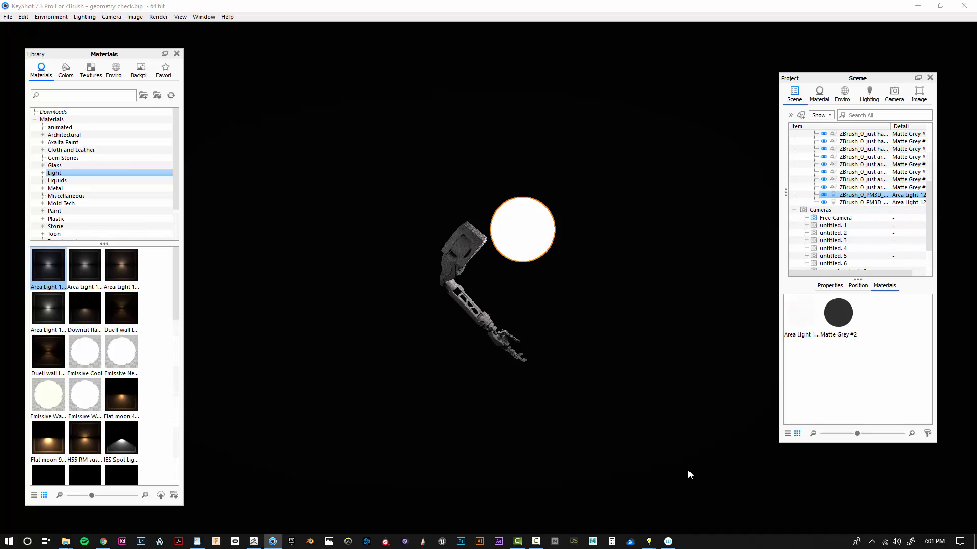
Hide both sphere lights from the camera by turning off Visible to Camera in their shared area light material.
{"action": "left_click_drag", "start_coordinate": [586, 386], "coordinate": [603, 253]}
{"action": "middle_click_drag", "start_coordinate": [604, 253], "coordinate": [542, 332]}
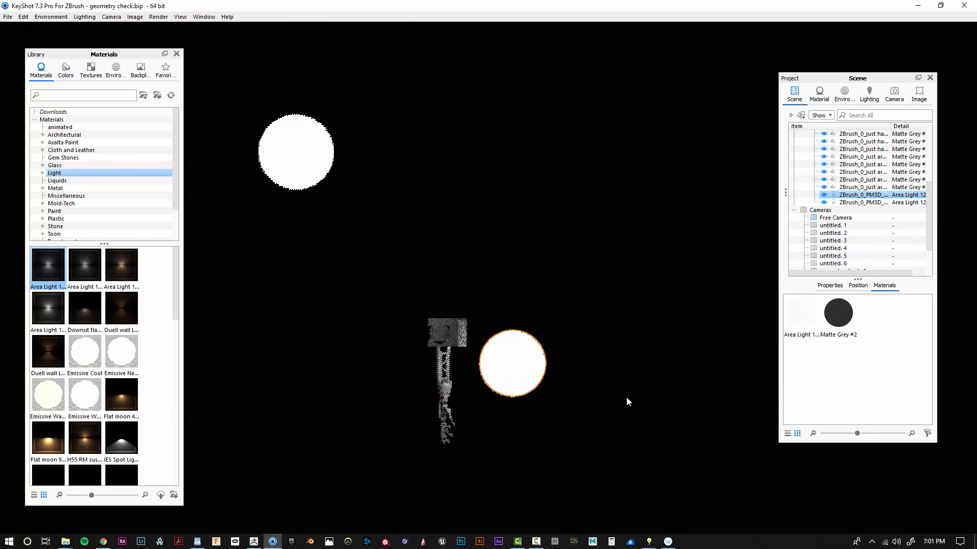
{"action": "left_click_drag", "start_coordinate": [627, 402], "coordinate": [251, 109]}
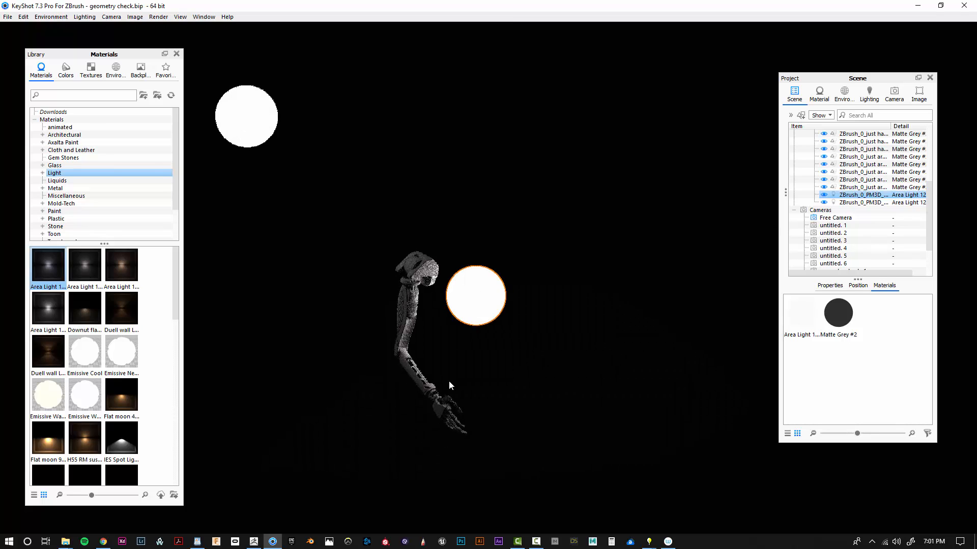
{"action": "middle_click_drag", "start_coordinate": [309, 248], "coordinate": [366, 242]}
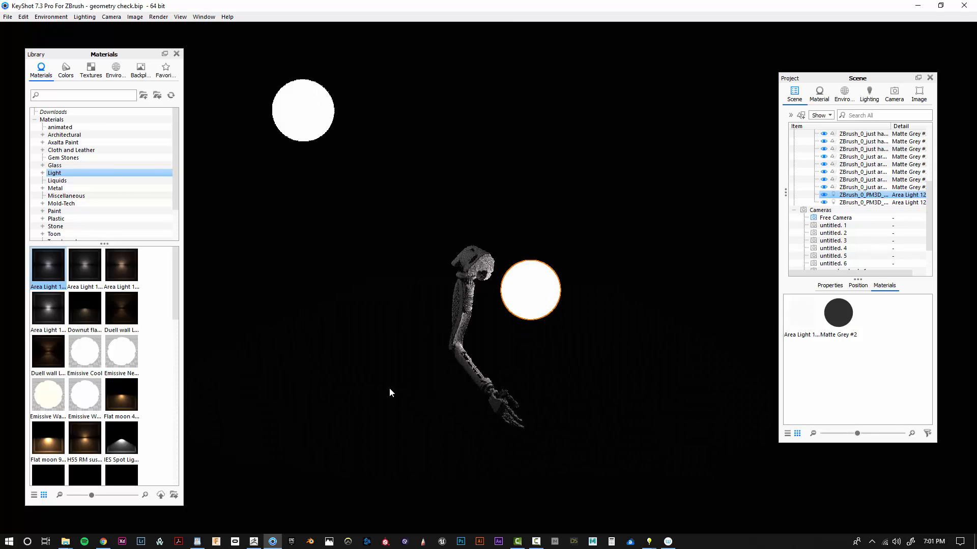
{"action": "scroll", "coordinate": [522, 379], "scroll_direction": "up", "scroll_amount": 4}
{"action": "left_click_drag", "start_coordinate": [428, 406], "coordinate": [529, 399]}
{"action": "double_click", "coordinate": [799, 323]}
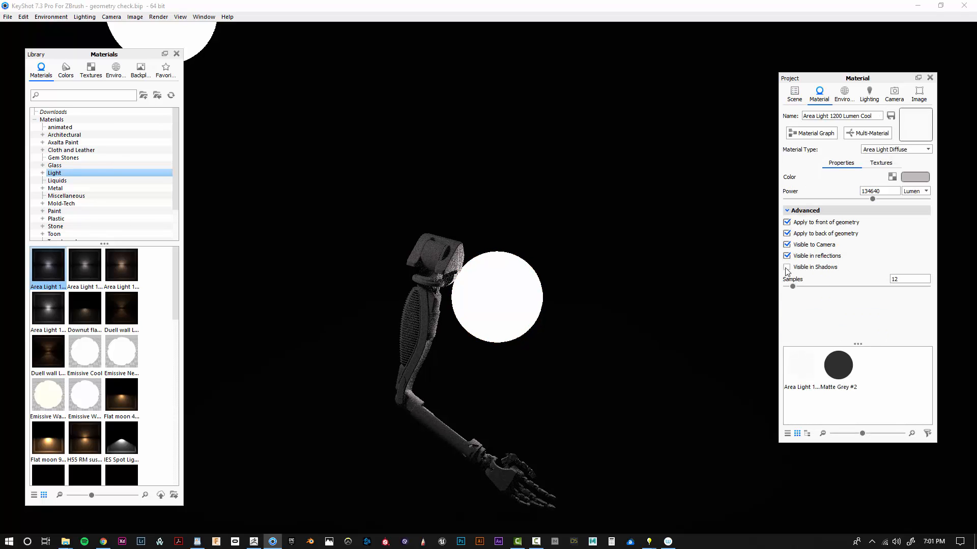
{"action": "left_click", "coordinate": [787, 245]}
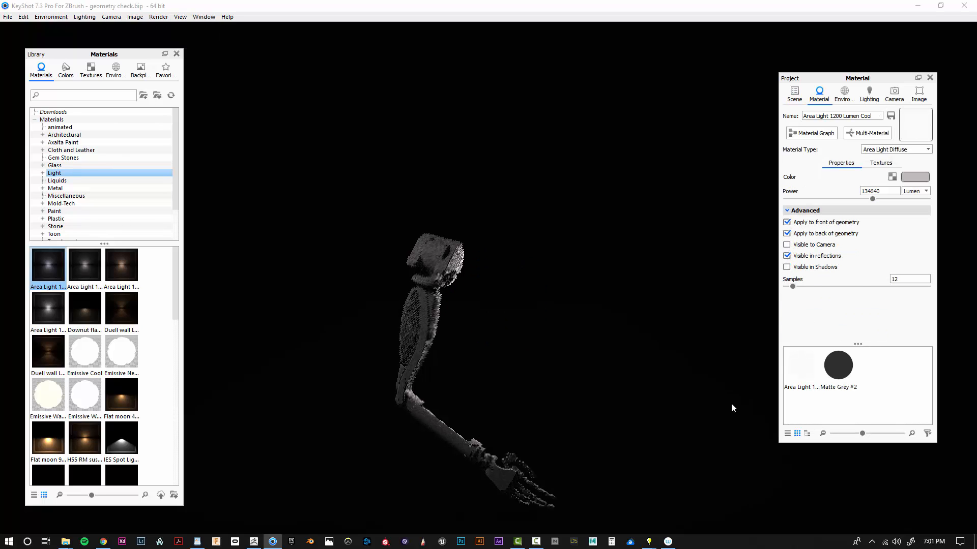
Examine the two-light setup on the arm from several angles, including the forearm and hand.
{"action": "left_click_drag", "start_coordinate": [340, 328], "coordinate": [686, 304]}
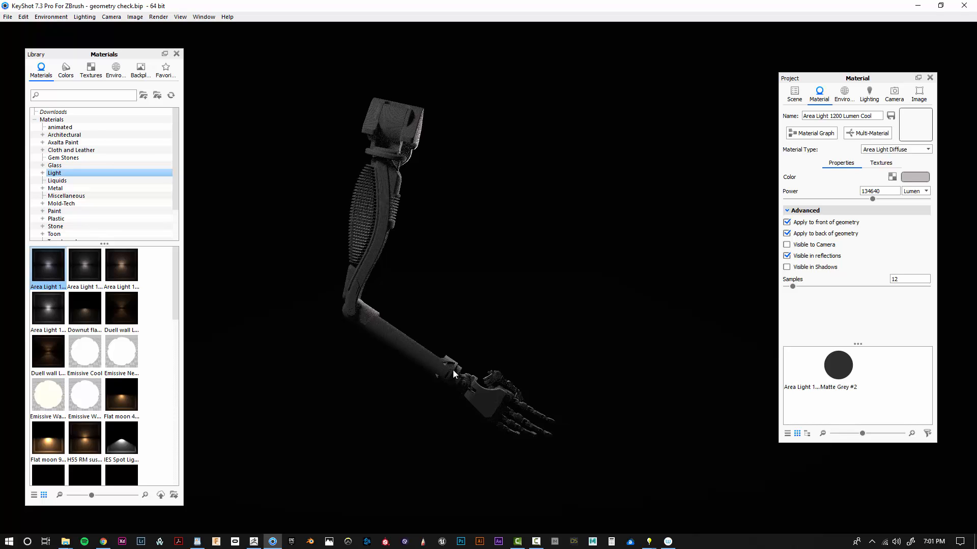
{"action": "middle_click_drag", "start_coordinate": [453, 370], "coordinate": [479, 390]}
{"action": "scroll", "coordinate": [502, 389], "scroll_direction": "up", "scroll_amount": 2}
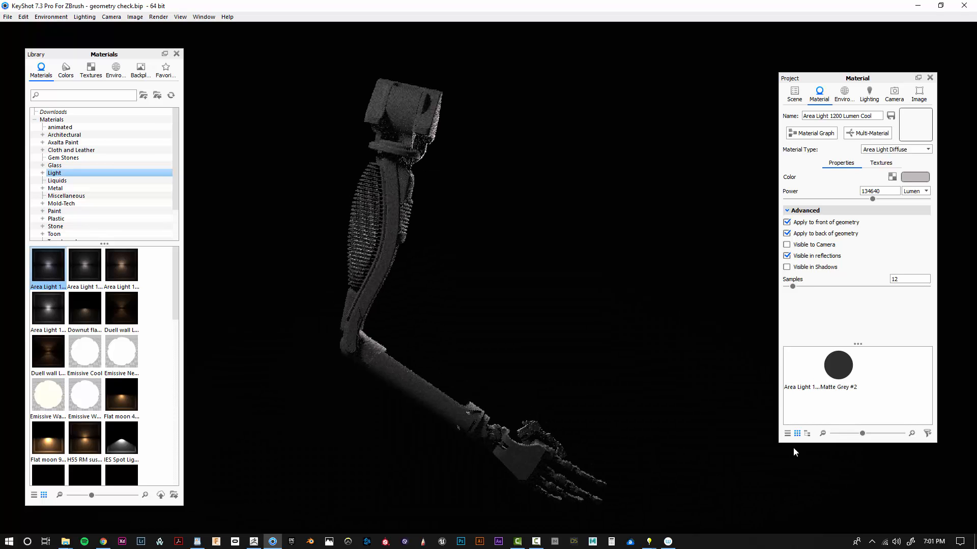
{"action": "middle_click_drag", "start_coordinate": [623, 450], "coordinate": [634, 420]}
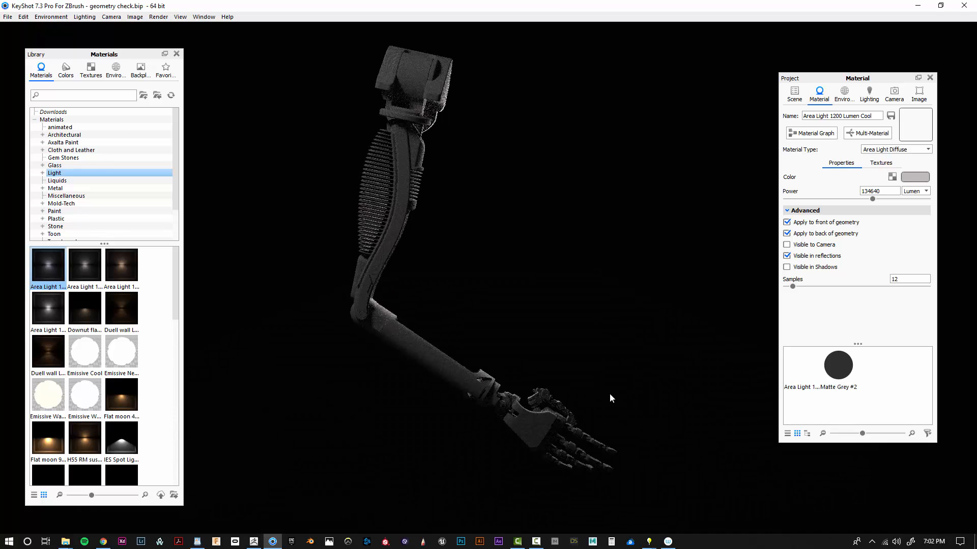
{"action": "left_click_drag", "start_coordinate": [599, 385], "coordinate": [630, 430]}
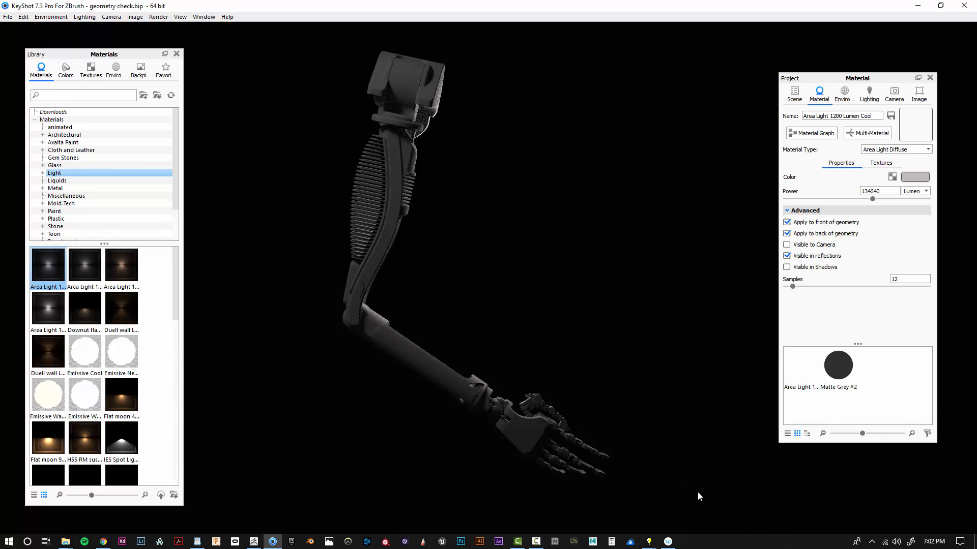
{"action": "left_click_drag", "start_coordinate": [699, 496], "coordinate": [462, 367]}
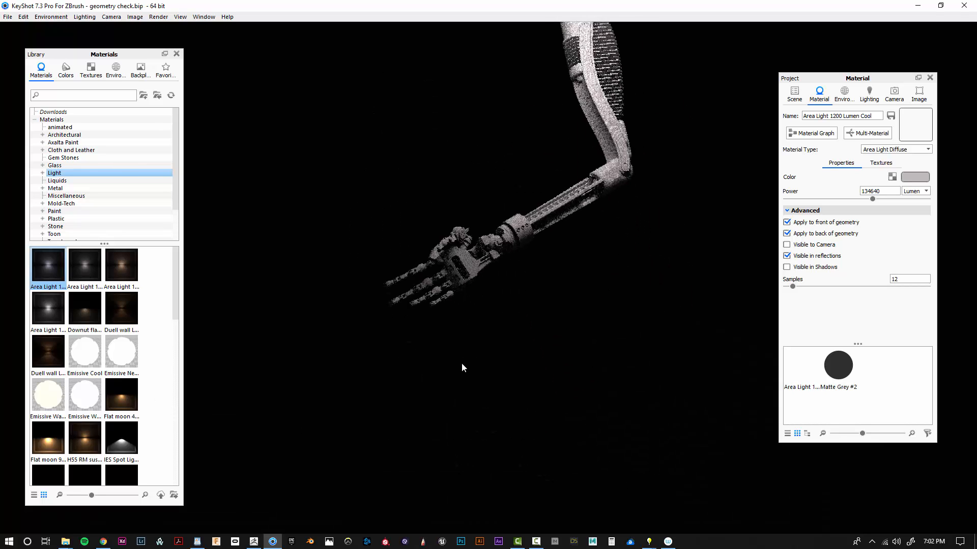
Set the camera target to the palm part of the robotic hand.
{"action": "left_click", "coordinate": [794, 94]}
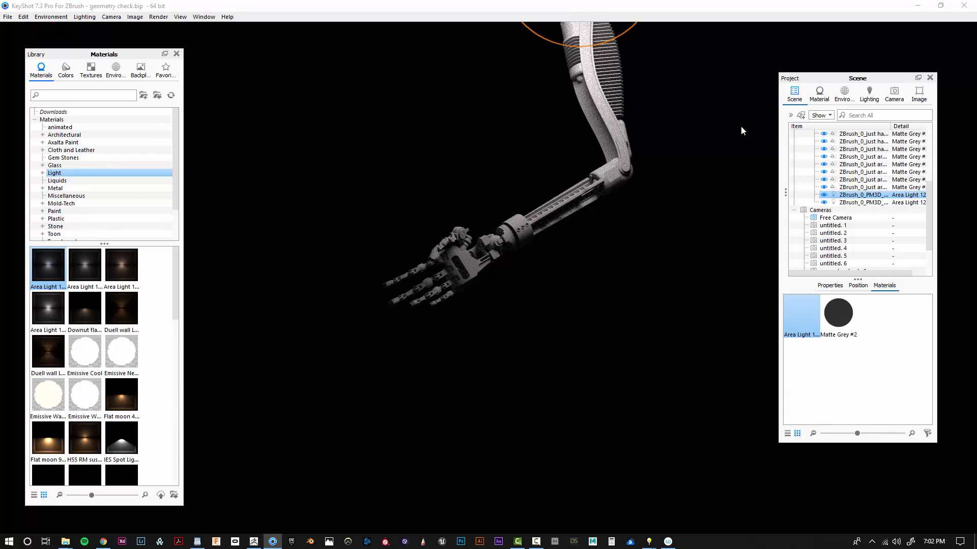
{"action": "left_click", "coordinate": [454, 261]}
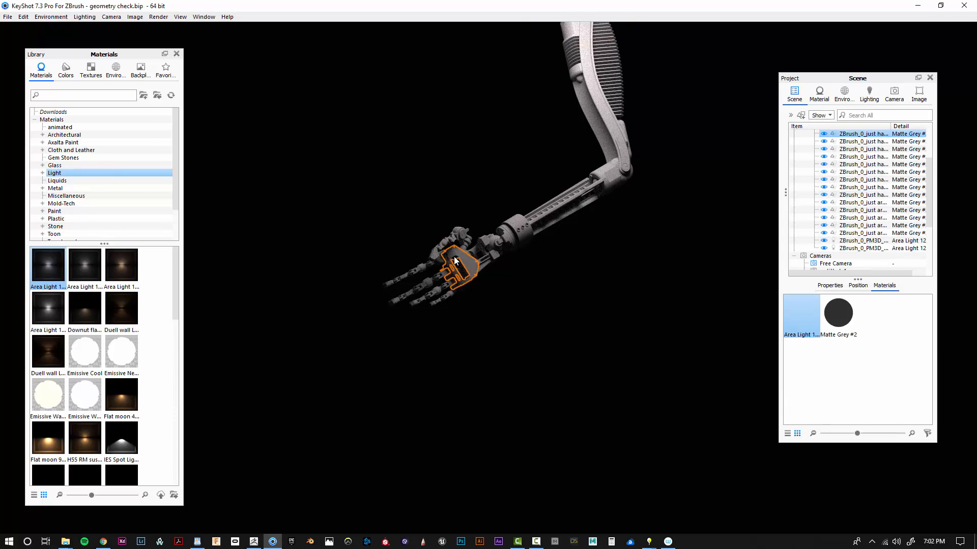
{"action": "right_click", "coordinate": [869, 135]}
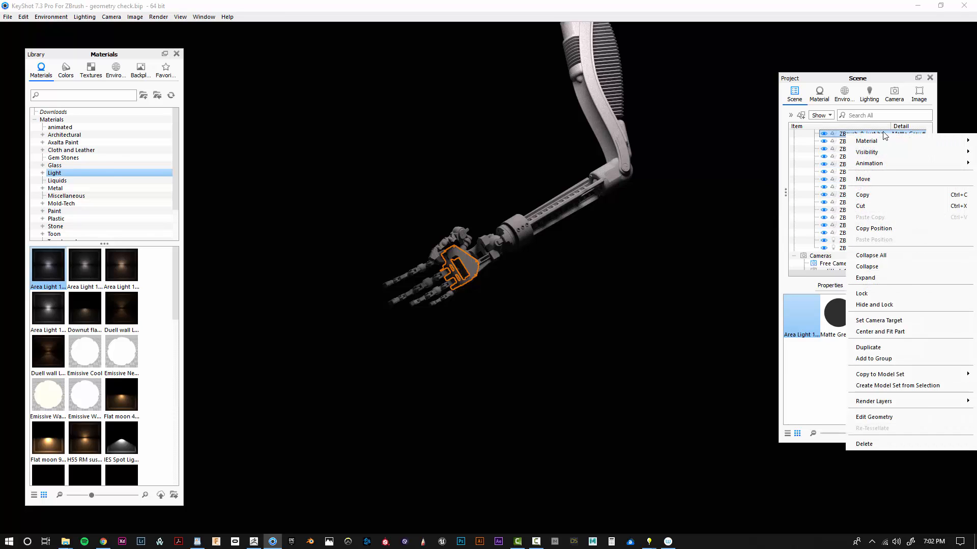
{"action": "left_click", "coordinate": [896, 325]}
{"action": "scroll", "coordinate": [517, 317], "scroll_direction": "up", "scroll_amount": 5}
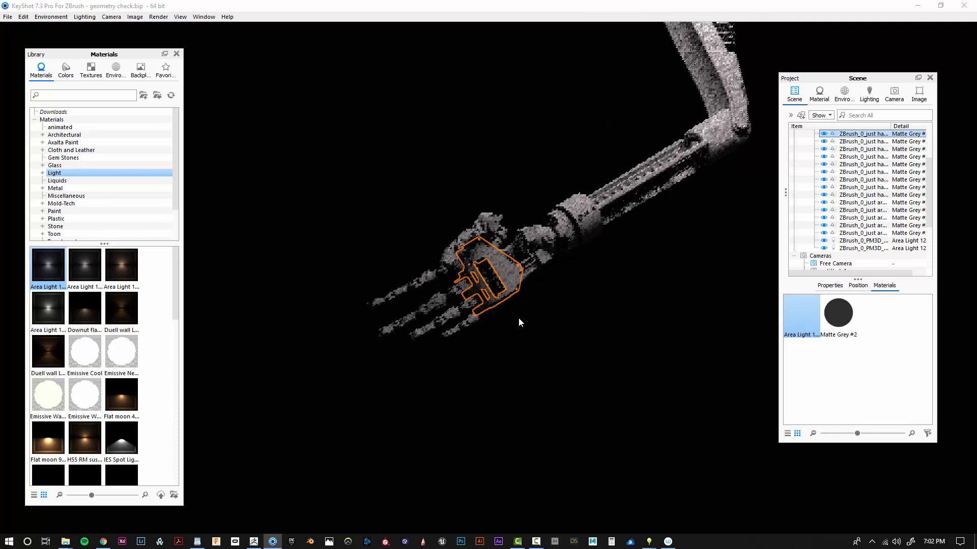
Examine how the two lights fall on the palm, fingers and forearm from the front and back.
{"action": "left_click", "coordinate": [824, 101]}
{"action": "scroll", "coordinate": [528, 409], "scroll_direction": "down", "scroll_amount": 3}
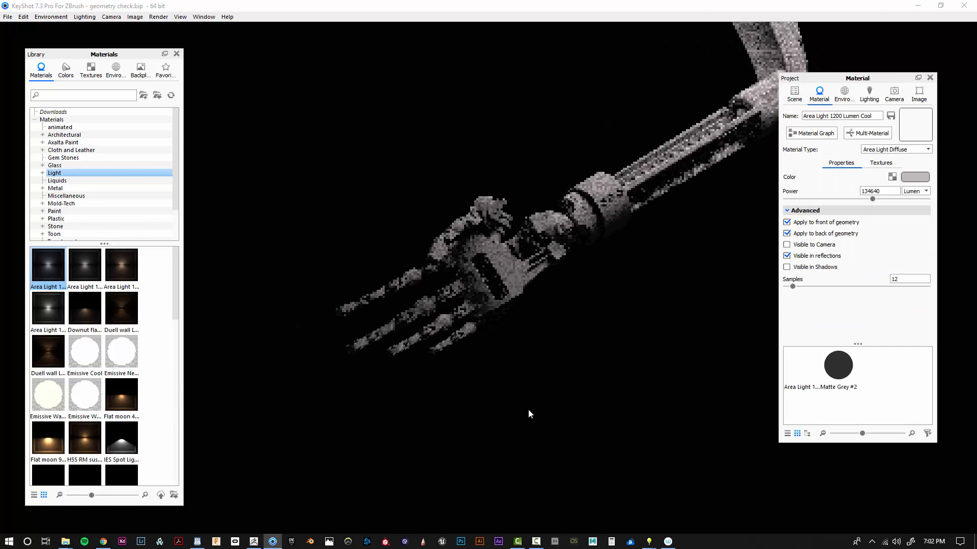
{"action": "left_click_drag", "start_coordinate": [528, 409], "coordinate": [617, 446]}
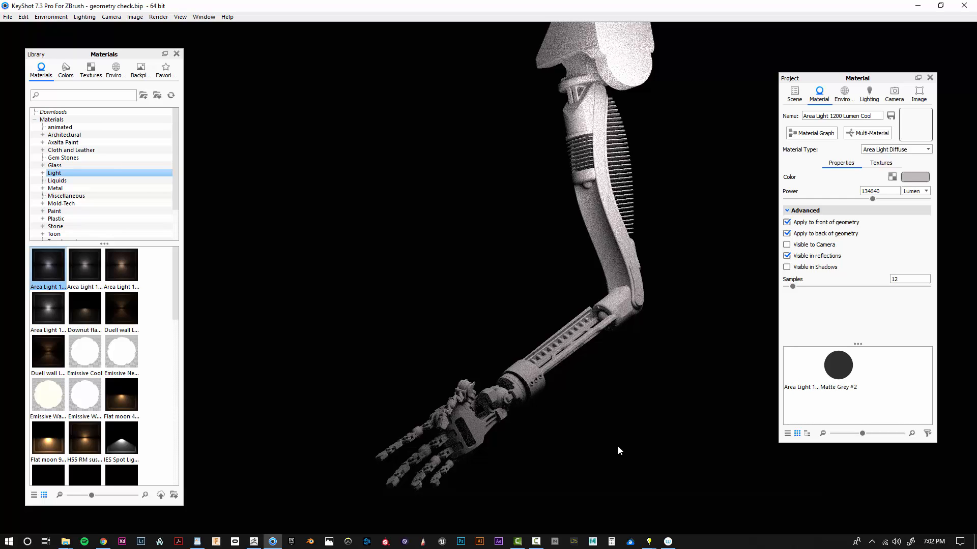
{"action": "scroll", "coordinate": [564, 467], "scroll_direction": "up", "scroll_amount": 4}
{"action": "middle_click_drag", "start_coordinate": [563, 468], "coordinate": [618, 221]}
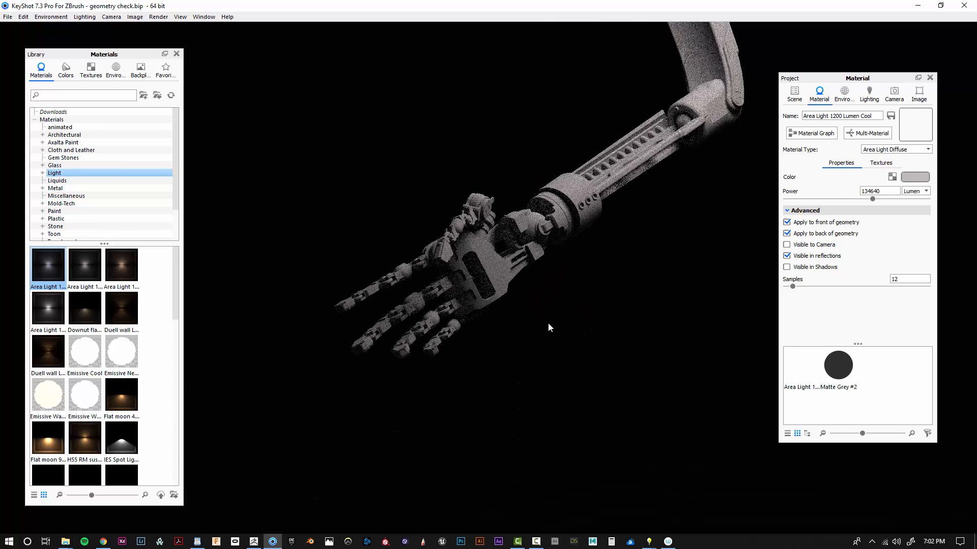
{"action": "scroll", "coordinate": [556, 350], "scroll_direction": "up", "scroll_amount": 2}
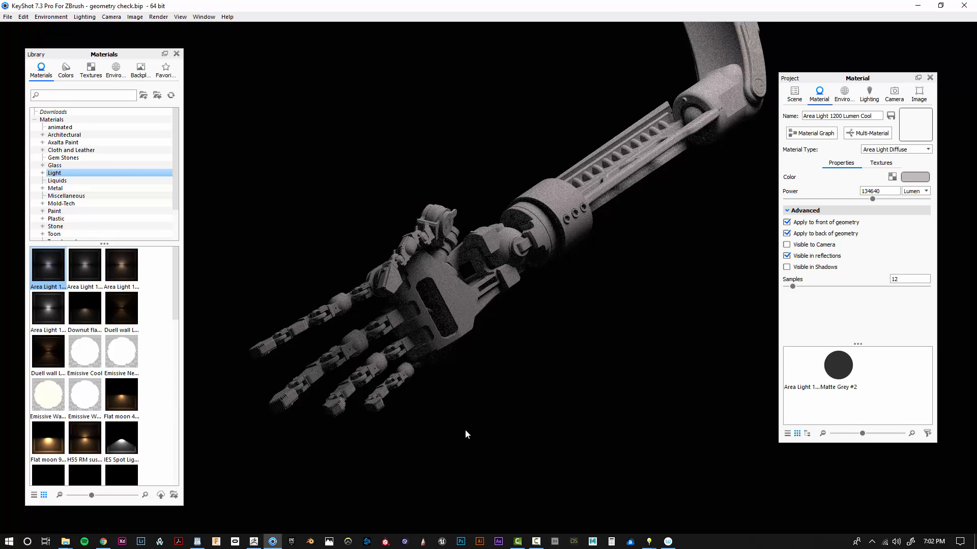
{"action": "left_click_drag", "start_coordinate": [465, 430], "coordinate": [786, 375]}
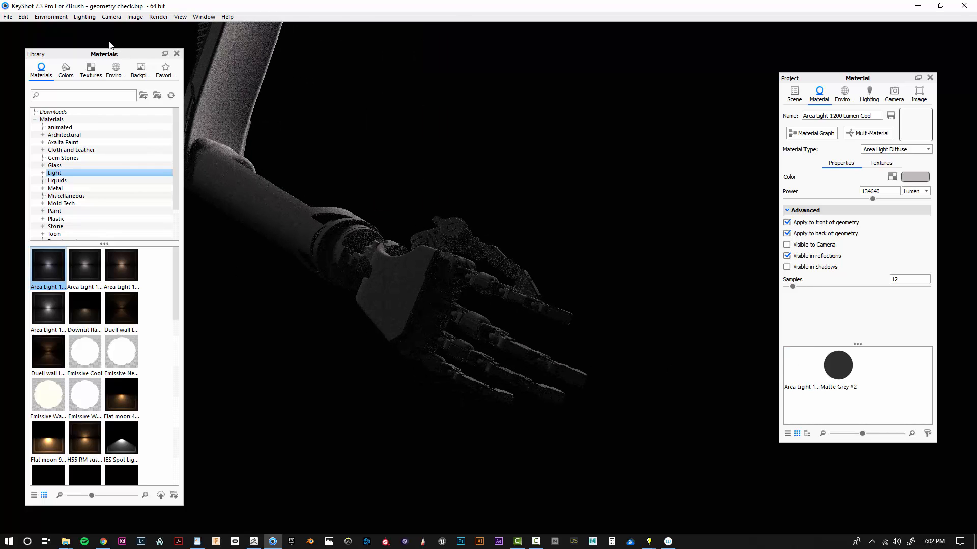
Move the Library window out of the viewport and apply the 1920 x 1200 landscape resolution preset.
{"action": "left_click_drag", "start_coordinate": [137, 54], "coordinate": [0, 64]}
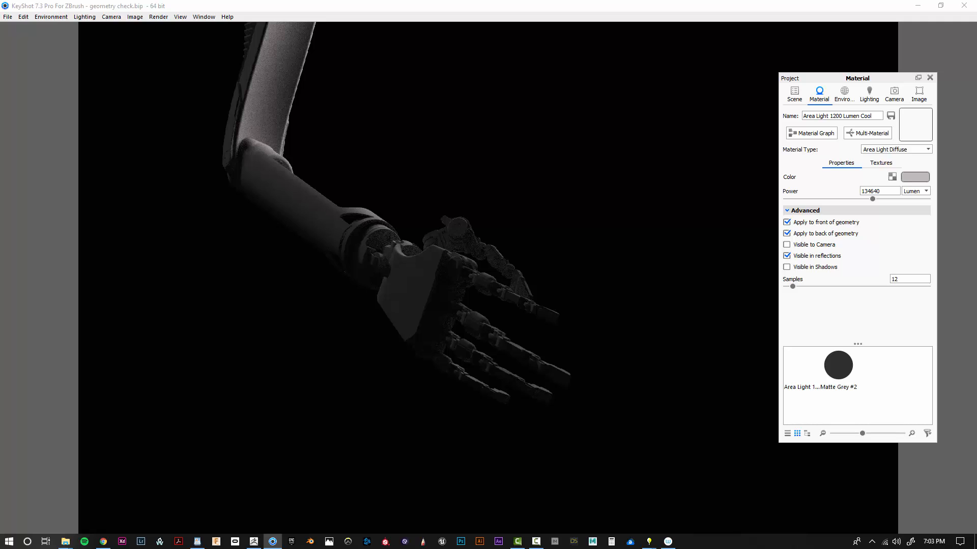
{"action": "left_click", "coordinate": [919, 94]}
{"action": "left_click", "coordinate": [910, 128]}
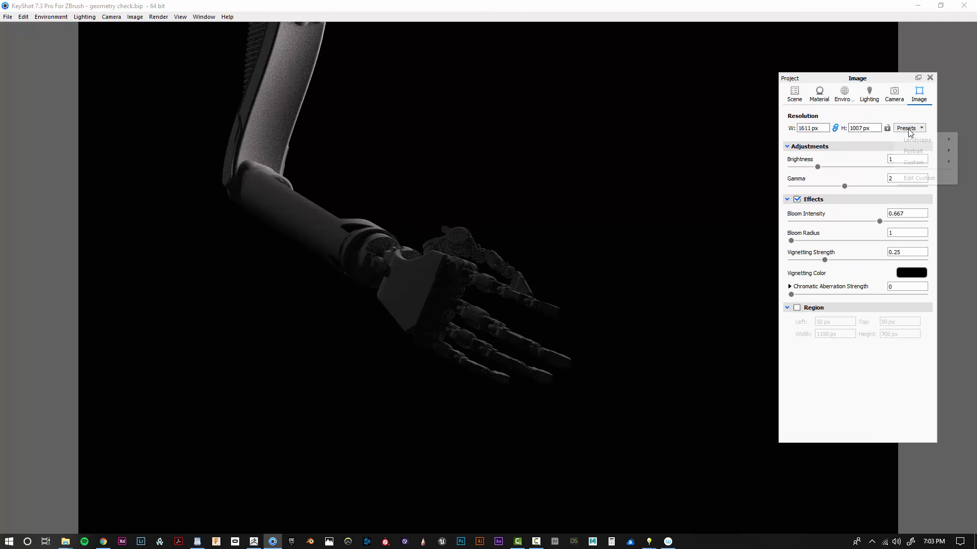
{"action": "mouse_move", "coordinate": [919, 144]}
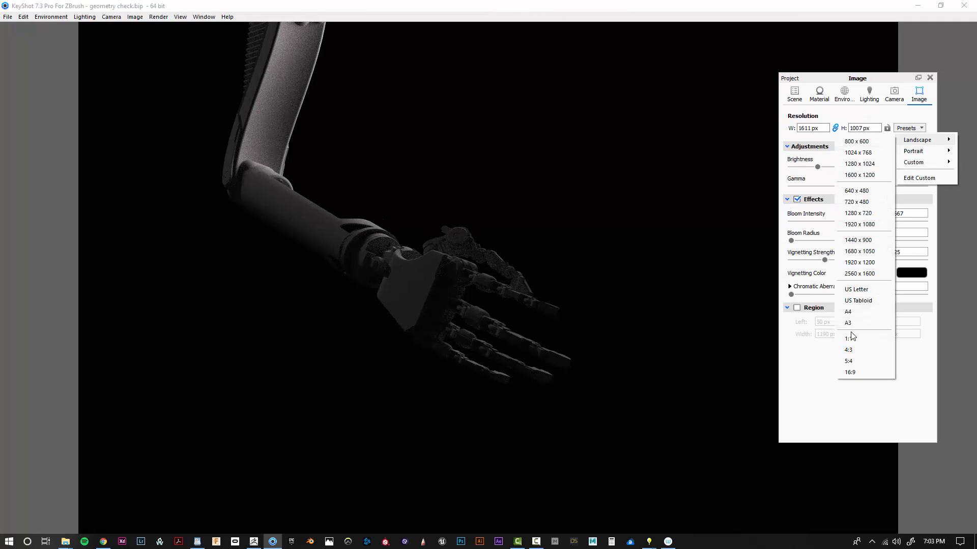
{"action": "left_click", "coordinate": [860, 262]}
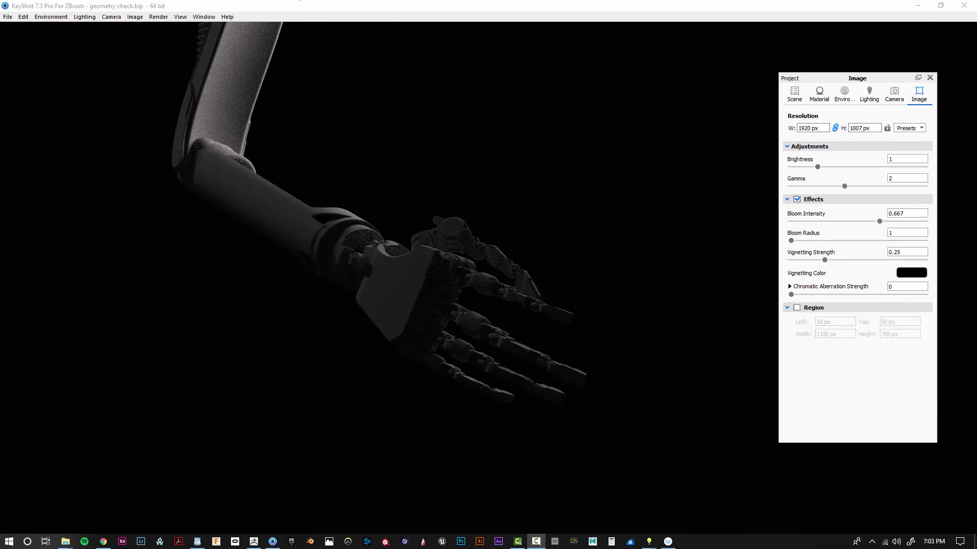
Reposition the Library window outside the viewport and apply the 2560 x 1600 landscape resolution preset.
{"action": "left_click_drag", "start_coordinate": [0, 60], "coordinate": [0, 127]}
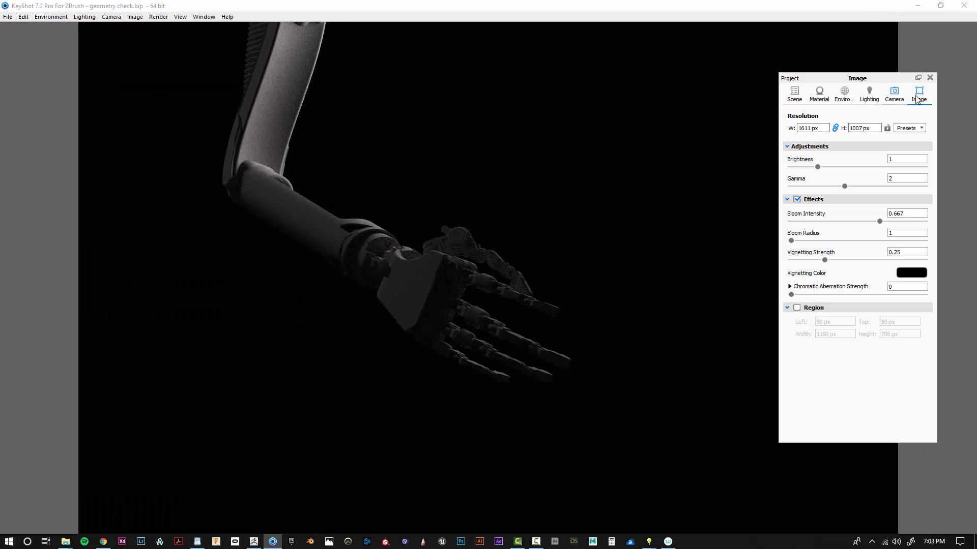
{"action": "left_click", "coordinate": [908, 128]}
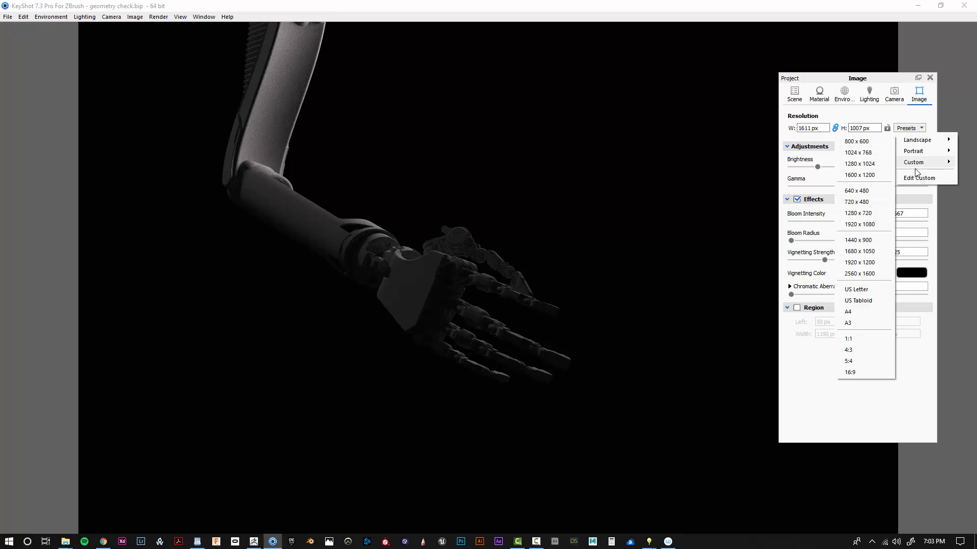
{"action": "mouse_move", "coordinate": [920, 140]}
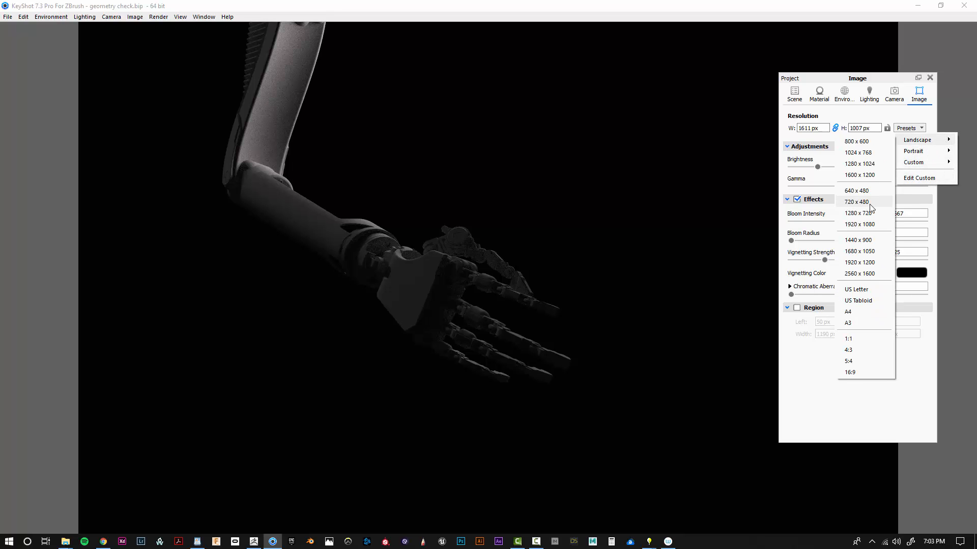
{"action": "left_click", "coordinate": [863, 279]}
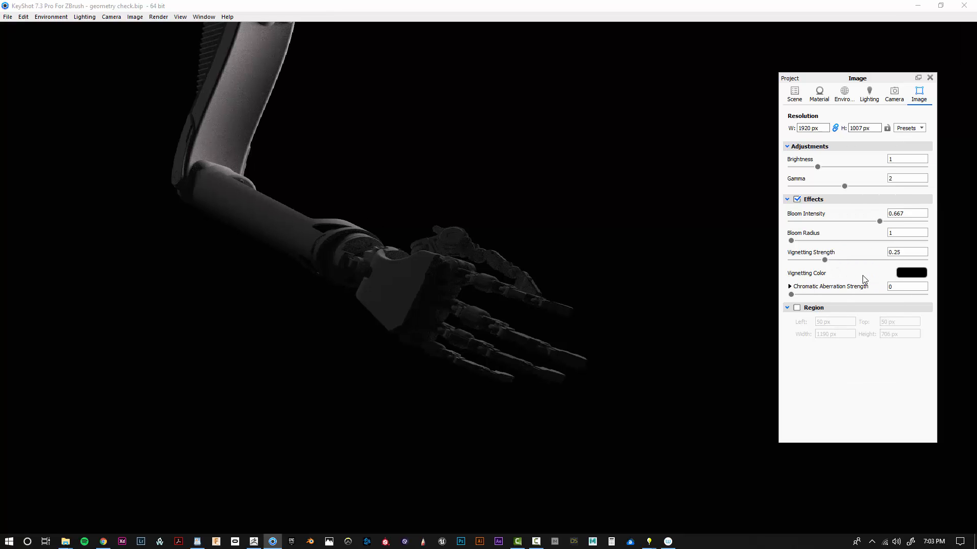
Disable window docking and move the Library window across the screen edge.
{"action": "left_click", "coordinate": [204, 17]}
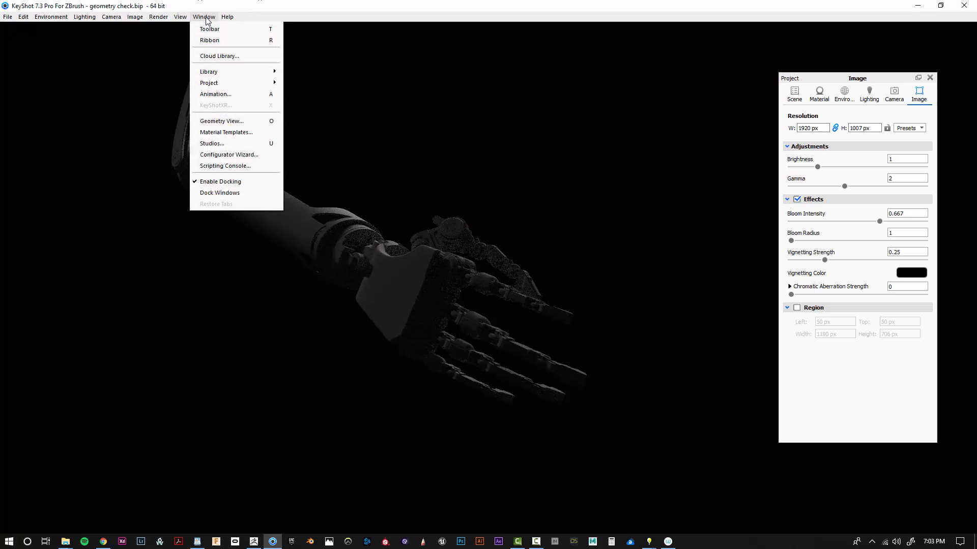
{"action": "left_click", "coordinate": [198, 183]}
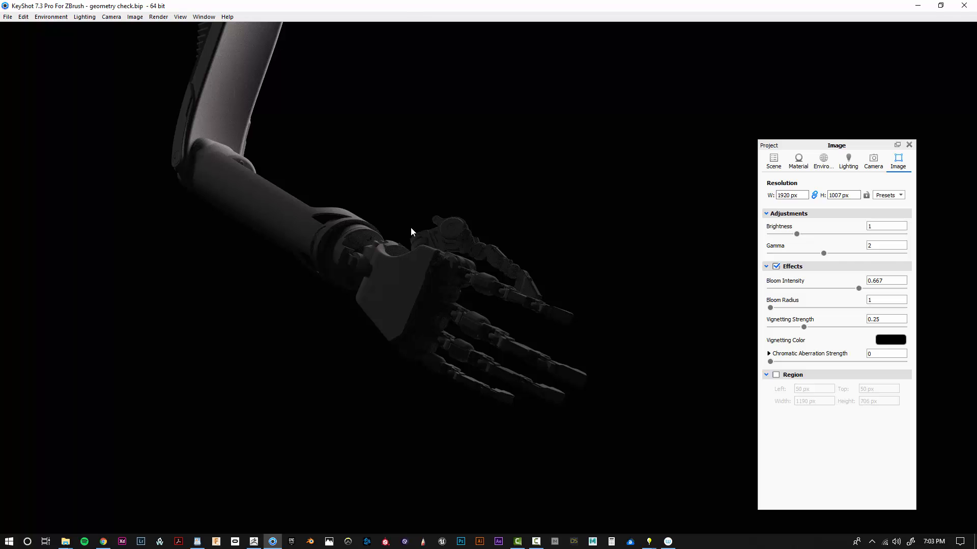
{"action": "scroll", "coordinate": [404, 244], "scroll_direction": "down", "scroll_amount": 2}
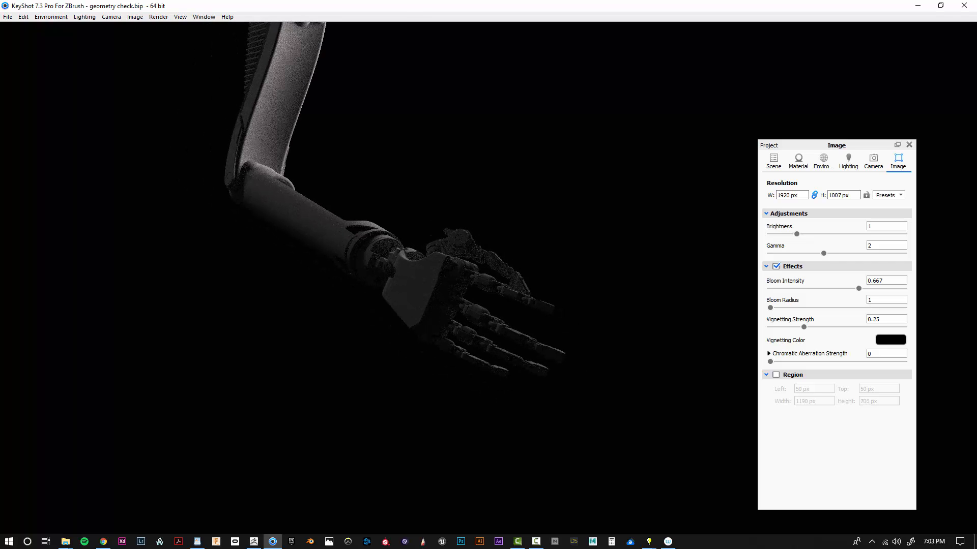
{"action": "left_click_drag", "start_coordinate": [0, 35], "coordinate": [976, 87]}
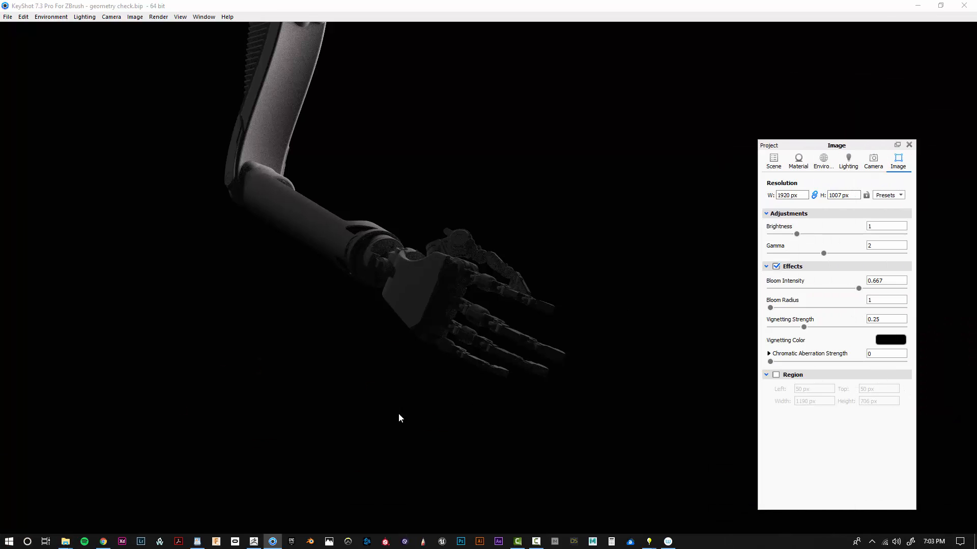
Inspect the lighting on the hand, forearm and shoulder from several angles, looking for areas that stay too dark.
{"action": "left_click_drag", "start_coordinate": [400, 418], "coordinate": [554, 319]}
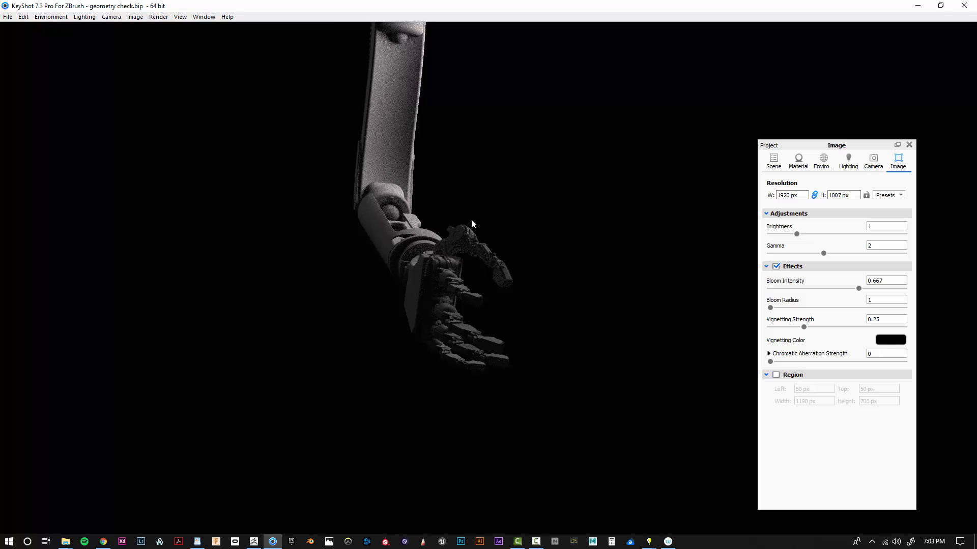
{"action": "left_click_drag", "start_coordinate": [472, 220], "coordinate": [547, 264]}
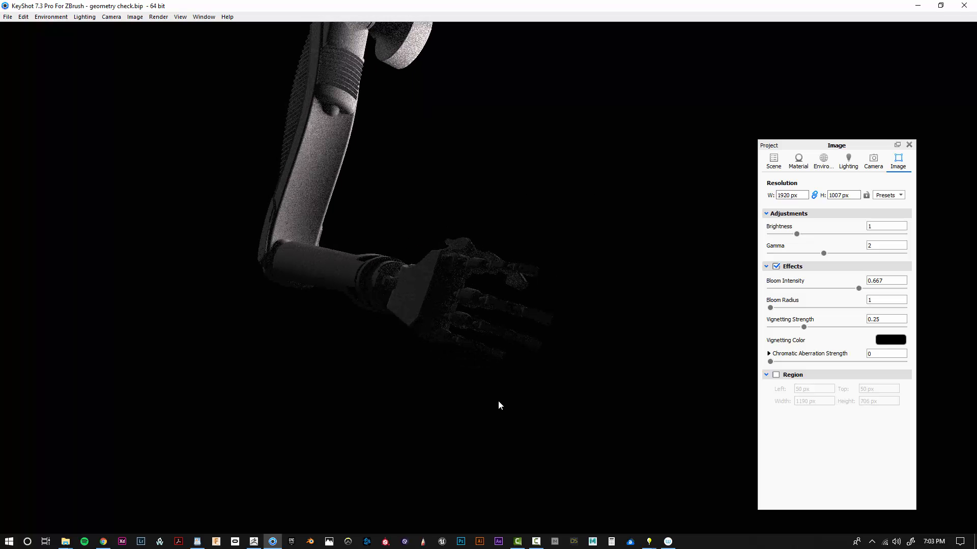
{"action": "left_click_drag", "start_coordinate": [620, 407], "coordinate": [427, 262]}
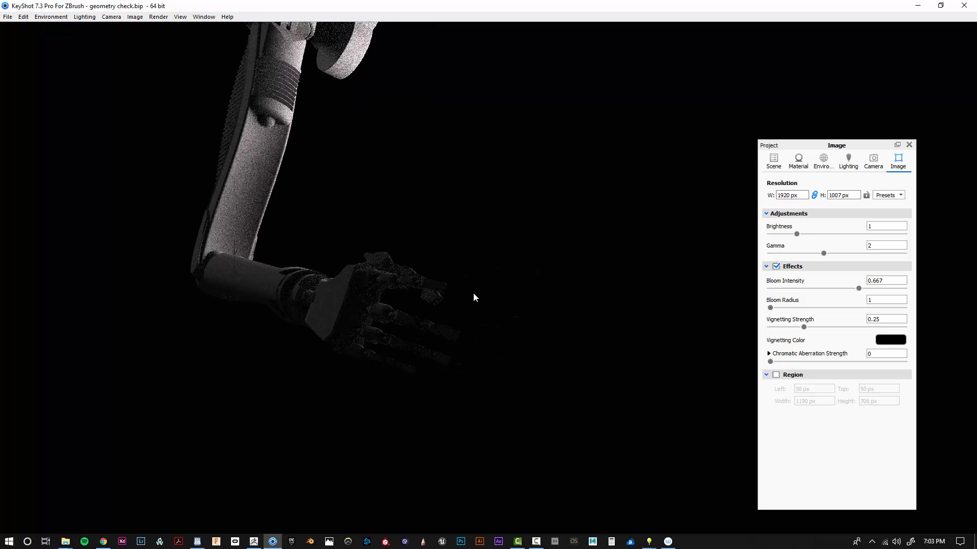
{"action": "left_click_drag", "start_coordinate": [384, 395], "coordinate": [763, 430]}
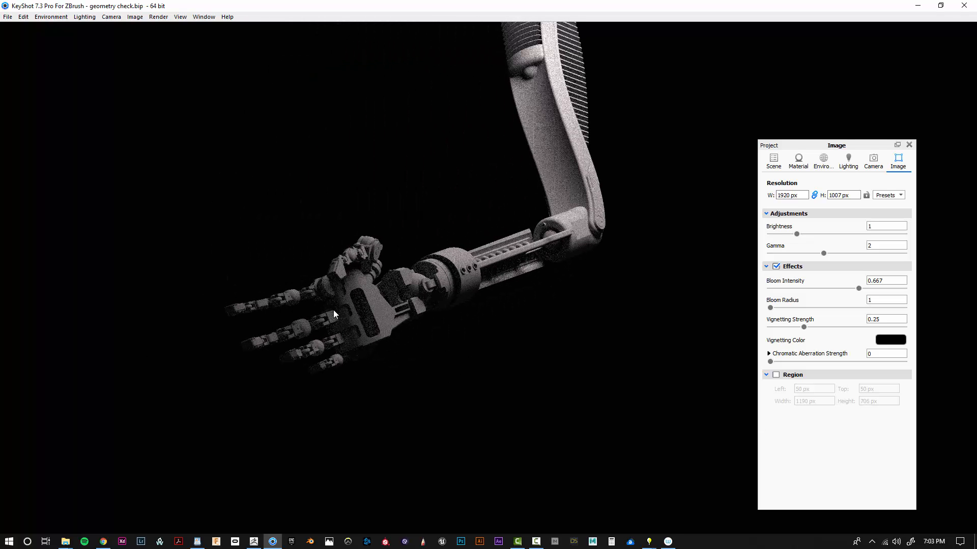
{"action": "left_click_drag", "start_coordinate": [373, 379], "coordinate": [463, 339]}
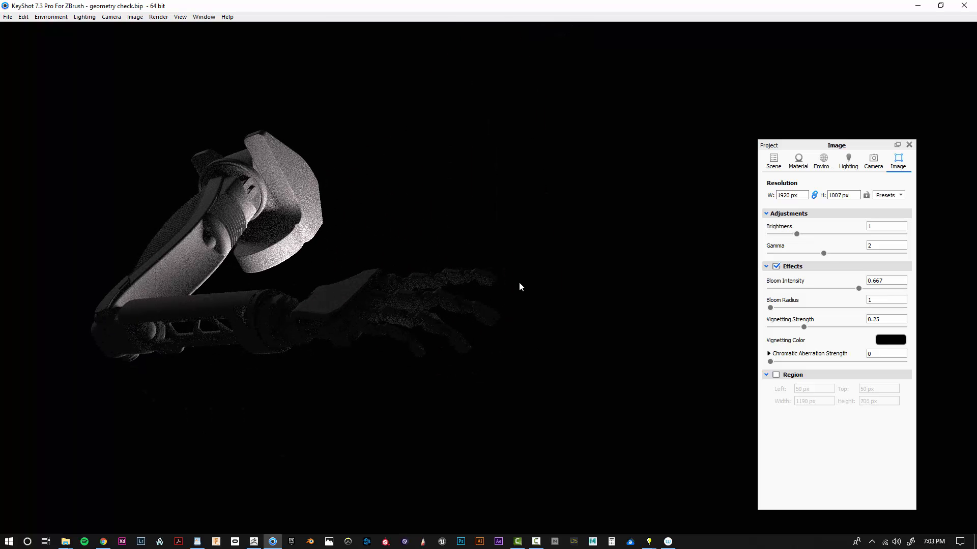
{"action": "left_click_drag", "start_coordinate": [463, 260], "coordinate": [639, 398]}
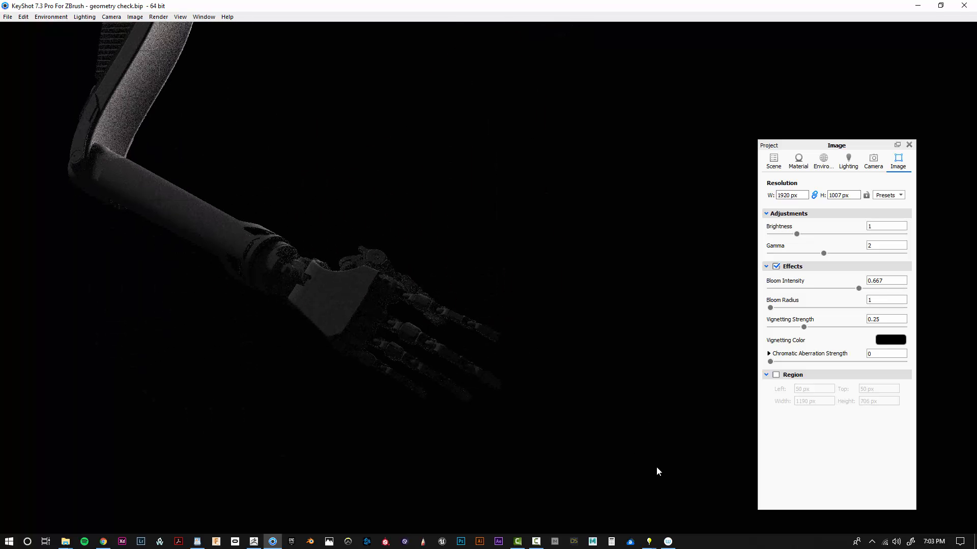
{"action": "scroll", "coordinate": [557, 388], "scroll_direction": "down", "scroll_amount": 5}
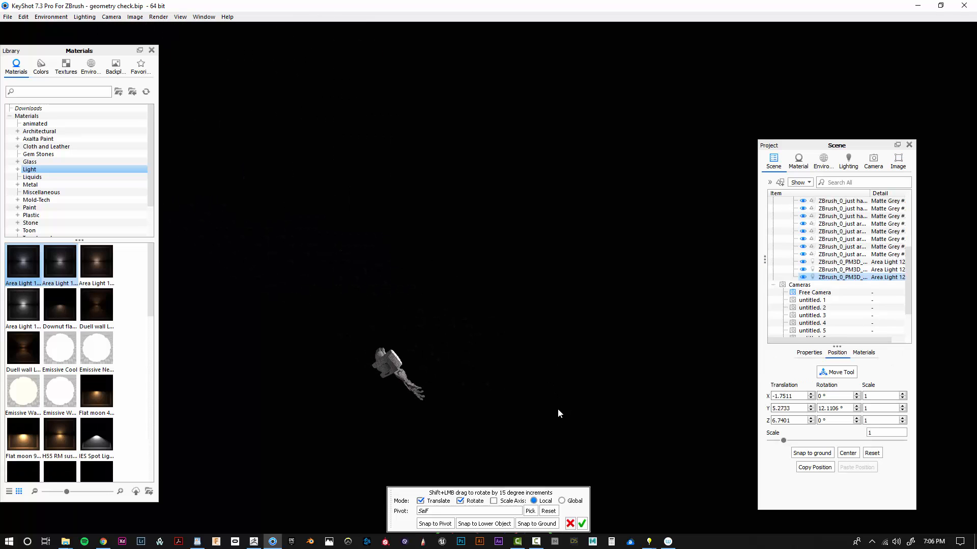
Move the third sphere light below the hand, to about X -0.35, Y -5.32, Z 1.55.
{"action": "left_click_drag", "start_coordinate": [558, 410], "coordinate": [585, 252]}
{"action": "left_click_drag", "start_coordinate": [624, 396], "coordinate": [601, 285]}
{"action": "left_click_drag", "start_coordinate": [553, 152], "coordinate": [526, 445]}
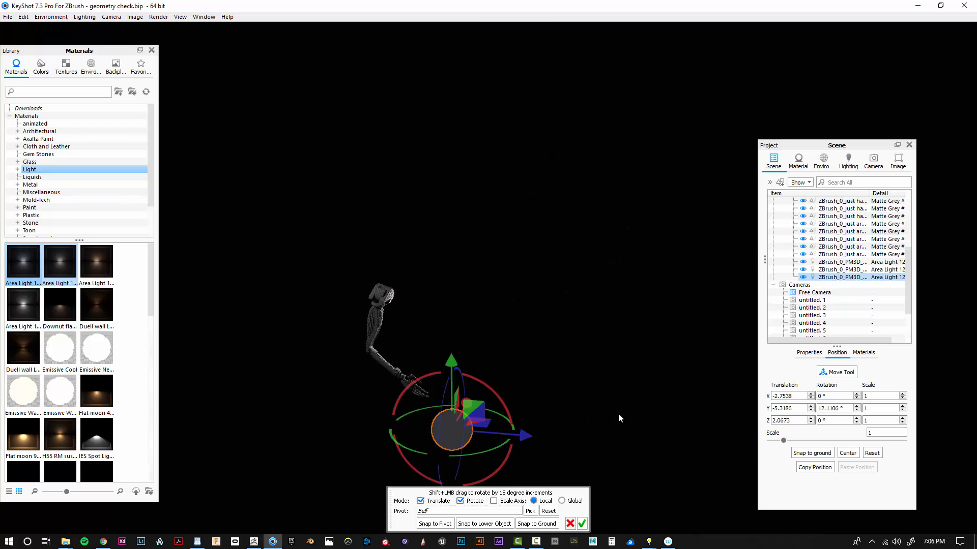
{"action": "left_click_drag", "start_coordinate": [733, 425], "coordinate": [684, 434]}
{"action": "middle_click_drag", "start_coordinate": [684, 433], "coordinate": [710, 361]}
{"action": "left_click_drag", "start_coordinate": [523, 351], "coordinate": [444, 347]}
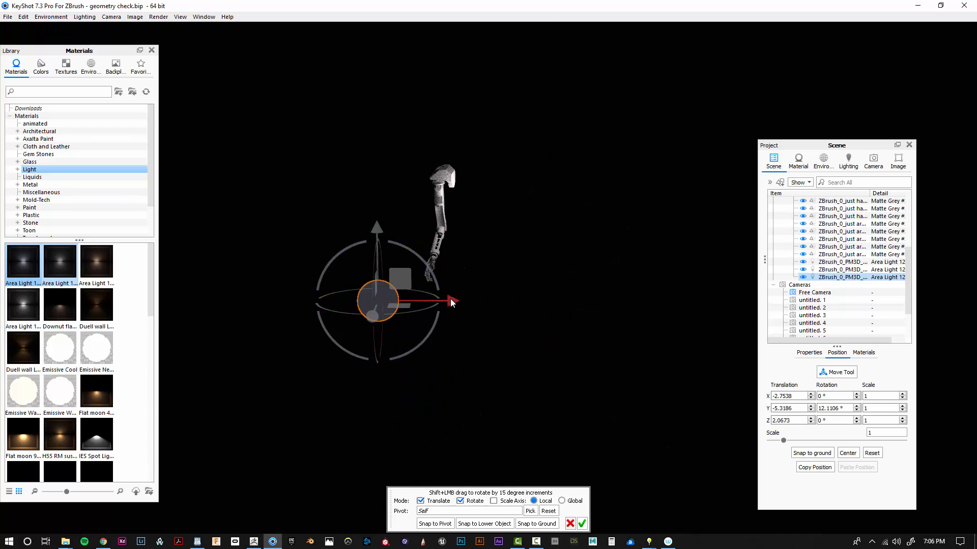
{"action": "mouse_move", "coordinate": [450, 300]}
{"action": "left_mouse_down"}
{"action": "mouse_move", "coordinate": [556, 312]}
{"action": "mouse_move", "coordinate": [467, 308]}
{"action": "left_mouse_up"}
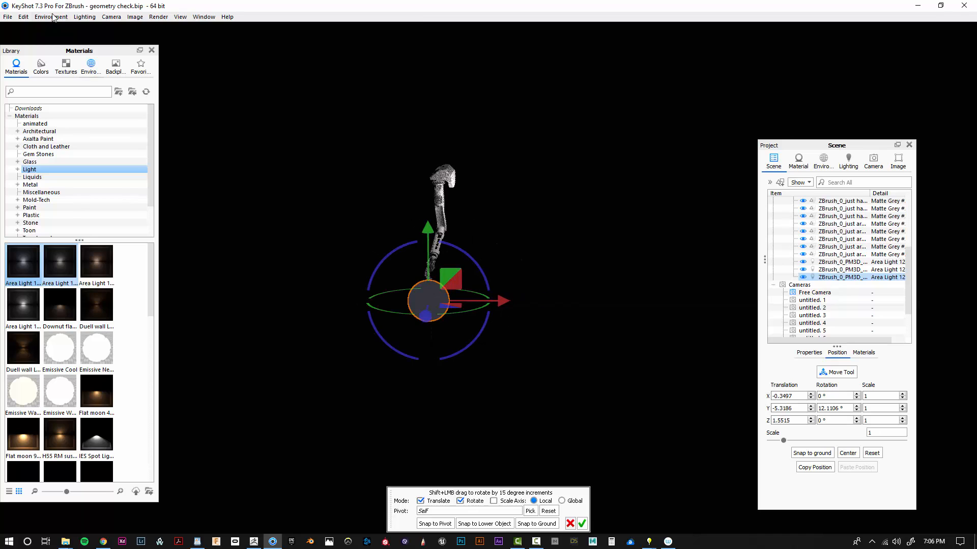
Apply the Product lighting preset and lower the third sphere light to about Y -7.55.
{"action": "left_click", "coordinate": [84, 17]}
{"action": "left_click", "coordinate": [92, 53]}
{"action": "left_click_drag", "start_coordinate": [396, 410], "coordinate": [496, 351]}
{"action": "scroll", "coordinate": [461, 329], "scroll_direction": "up", "scroll_amount": 5}
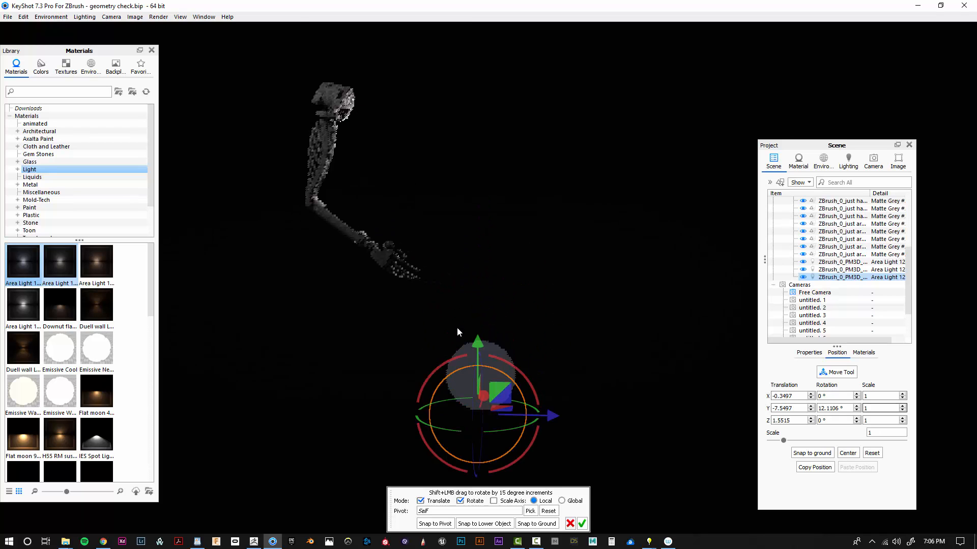
Raise the third sphere light closer to the hand, to about X -0.33, Y -6.18, Z 1.66.
{"action": "middle_click_drag", "start_coordinate": [518, 343], "coordinate": [561, 310]}
{"action": "left_click_drag", "start_coordinate": [524, 318], "coordinate": [521, 244]}
{"action": "mouse_move", "coordinate": [600, 316]}
{"action": "left_mouse_down"}
{"action": "mouse_move", "coordinate": [490, 315]}
{"action": "mouse_move", "coordinate": [600, 330]}
{"action": "left_mouse_up"}
{"action": "left_click_drag", "start_coordinate": [438, 264], "coordinate": [151, 254]}
{"action": "key", "text": "ctrl+z"}
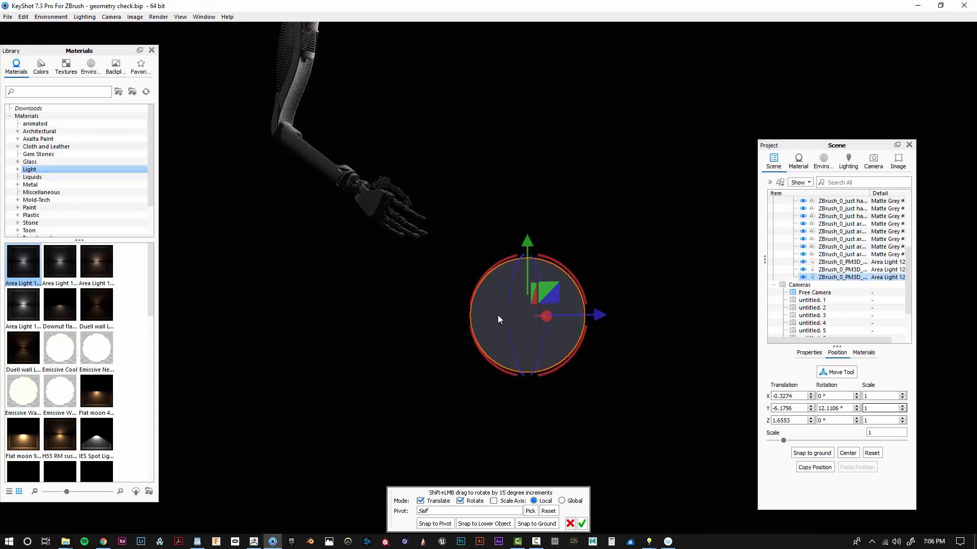
Shift the third sphere light horizontally away from the fingers, to about X -0.36, Z 1.96.
{"action": "left_click_drag", "start_coordinate": [499, 318], "coordinate": [471, 404]}
{"action": "left_click_drag", "start_coordinate": [825, 486], "coordinate": [867, 544]}
{"action": "left_click_drag", "start_coordinate": [606, 207], "coordinate": [322, 306]}
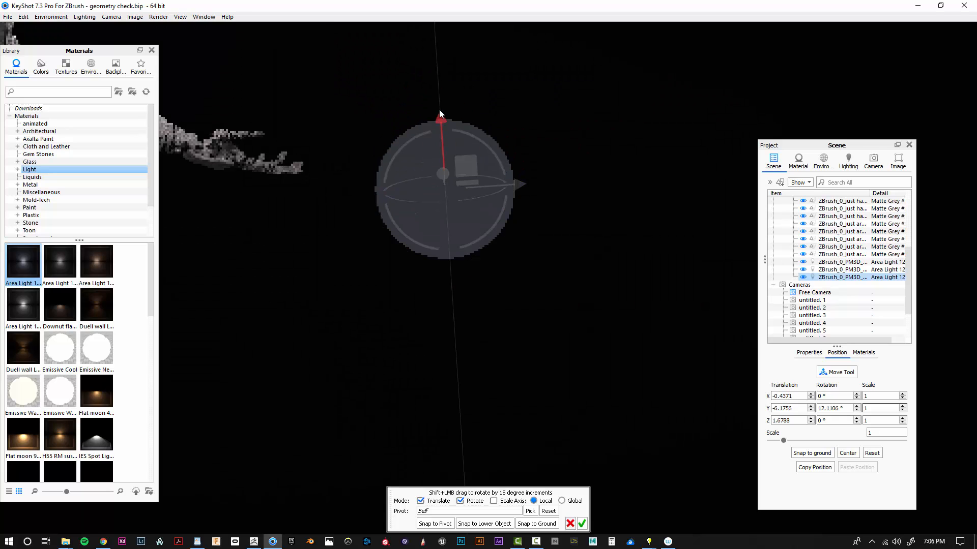
{"action": "mouse_move", "coordinate": [519, 174]}
{"action": "left_mouse_down"}
{"action": "mouse_move", "coordinate": [572, 183]}
{"action": "mouse_move", "coordinate": [523, 175]}
{"action": "left_mouse_up"}
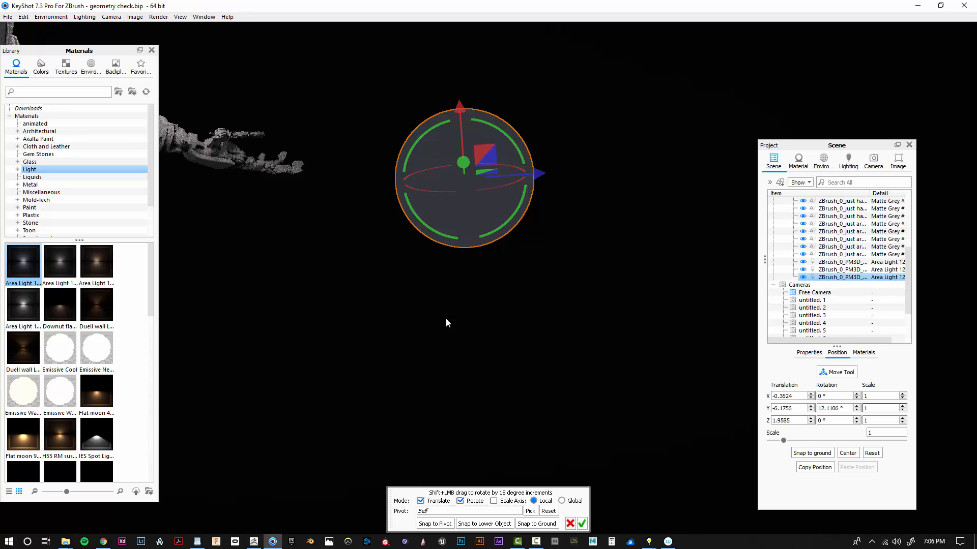
{"action": "left_click_drag", "start_coordinate": [448, 323], "coordinate": [667, 290]}
{"action": "left_click", "coordinate": [81, 18]}
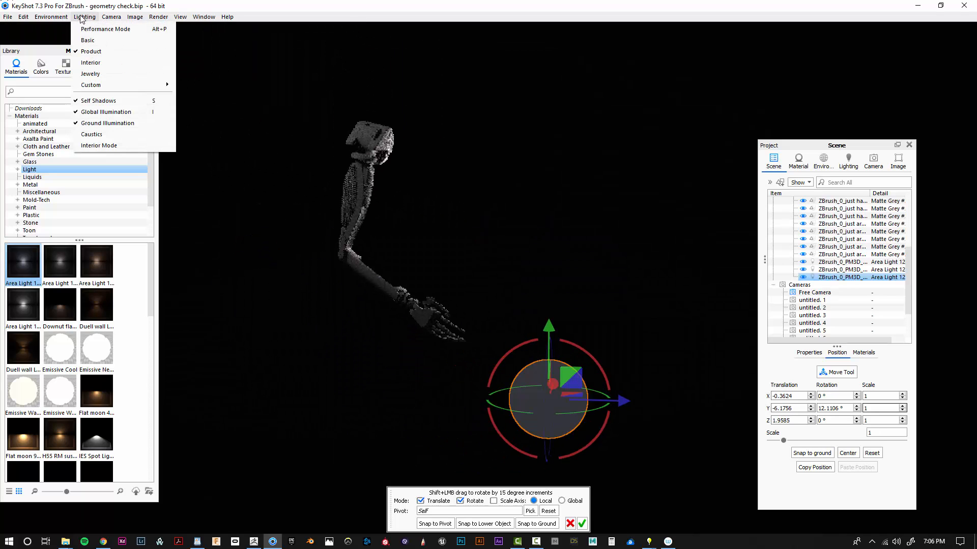
{"action": "mouse_move", "coordinate": [204, 17]}
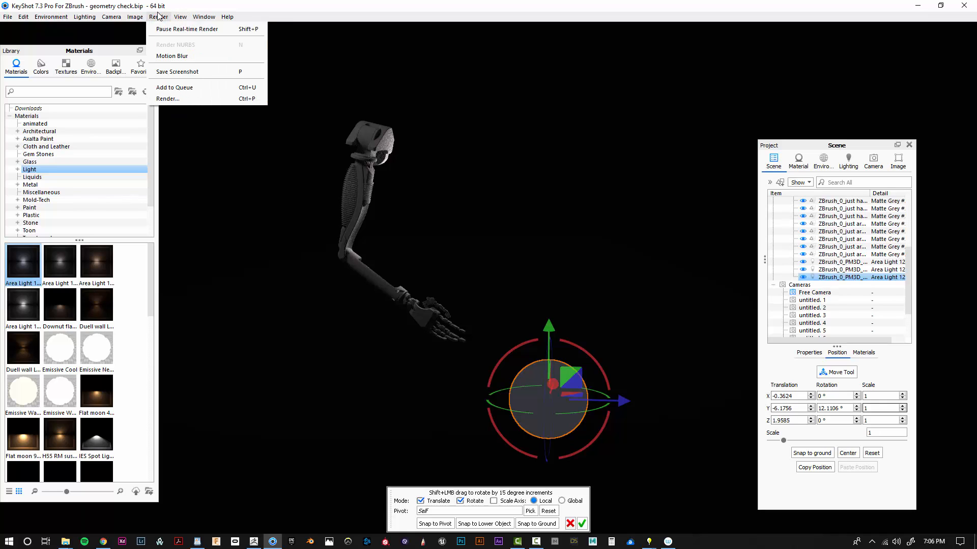
{"action": "mouse_move", "coordinate": [110, 18]}
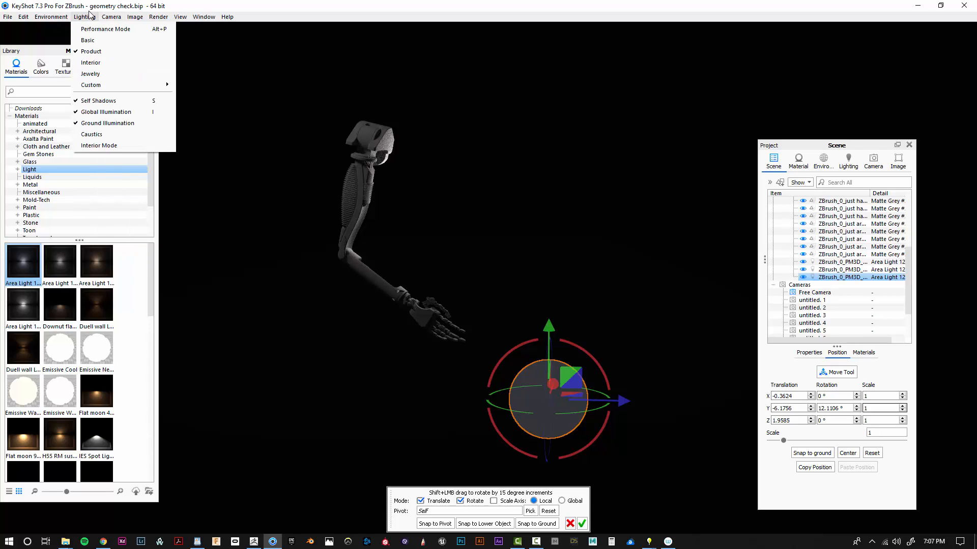
{"action": "mouse_move", "coordinate": [52, 16]}
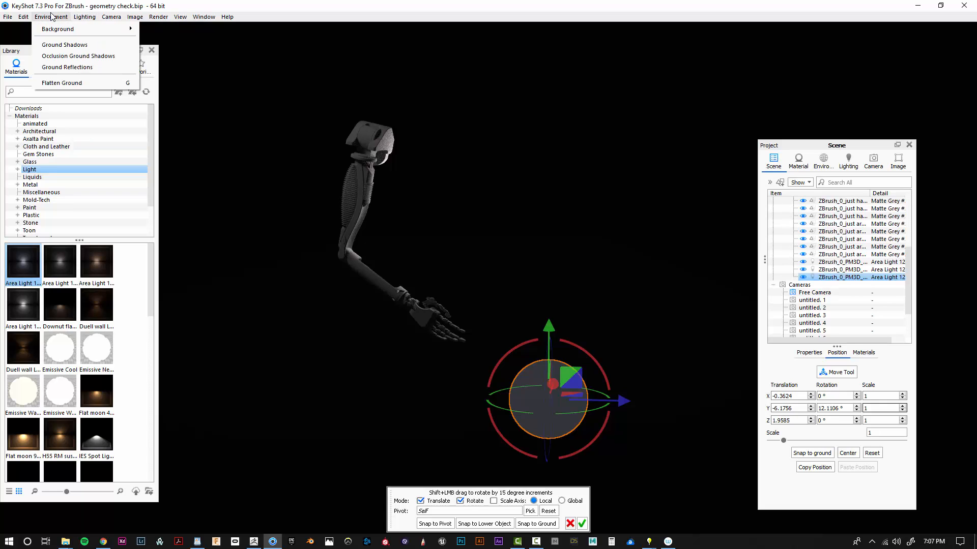
{"action": "mouse_move", "coordinate": [22, 19]}
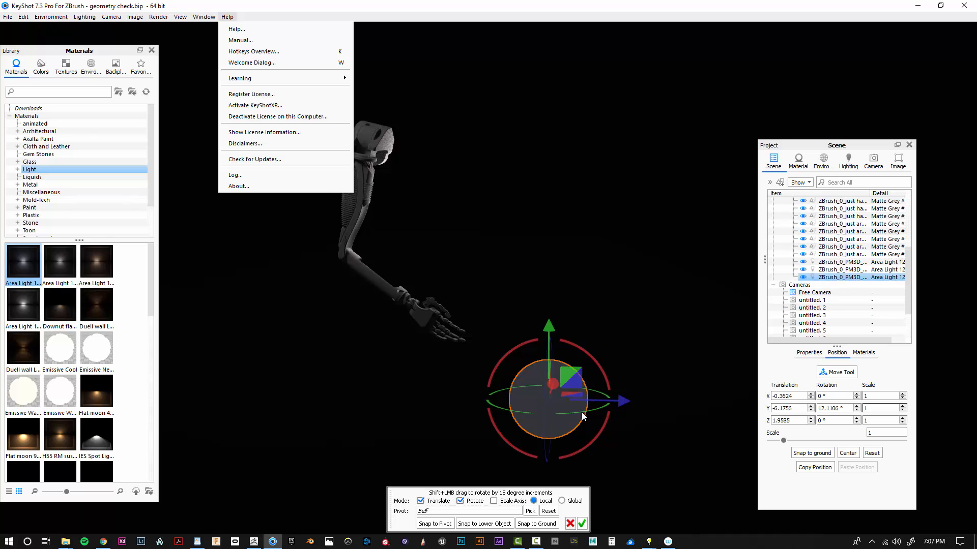
{"action": "left_click", "coordinate": [470, 160]}
Raise the selected sphere light slightly and shift it horizontally closer to the robotic hand.
{"action": "left_click_drag", "start_coordinate": [553, 385], "coordinate": [543, 431]}
{"action": "scroll", "coordinate": [544, 435], "scroll_direction": "up", "scroll_amount": 5}
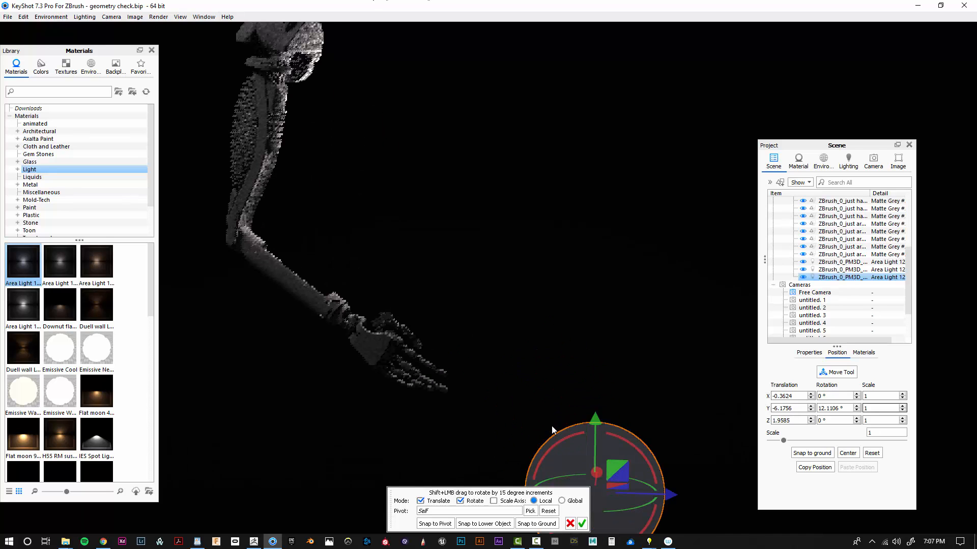
{"action": "middle_click_drag", "start_coordinate": [593, 321], "coordinate": [547, 211]}
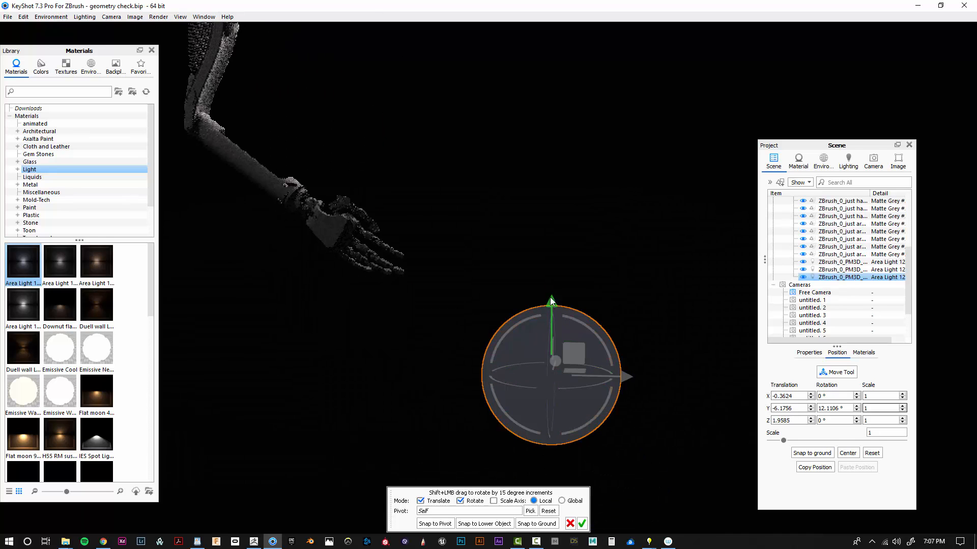
{"action": "left_click_drag", "start_coordinate": [550, 298], "coordinate": [549, 275]}
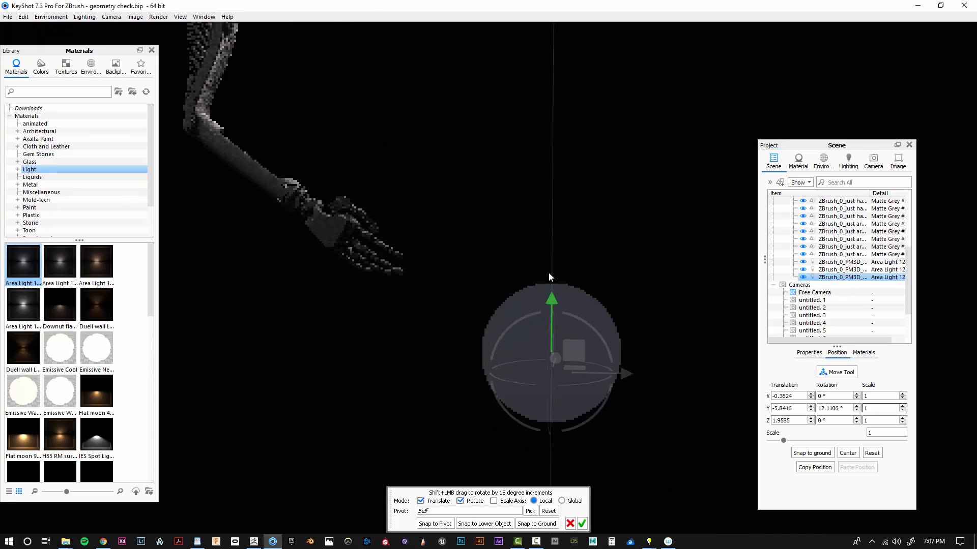
{"action": "left_click_drag", "start_coordinate": [625, 353], "coordinate": [580, 358]}
Set the power of the sphere's area light material to 60000 lumen.
{"action": "double_click", "coordinate": [855, 270]}
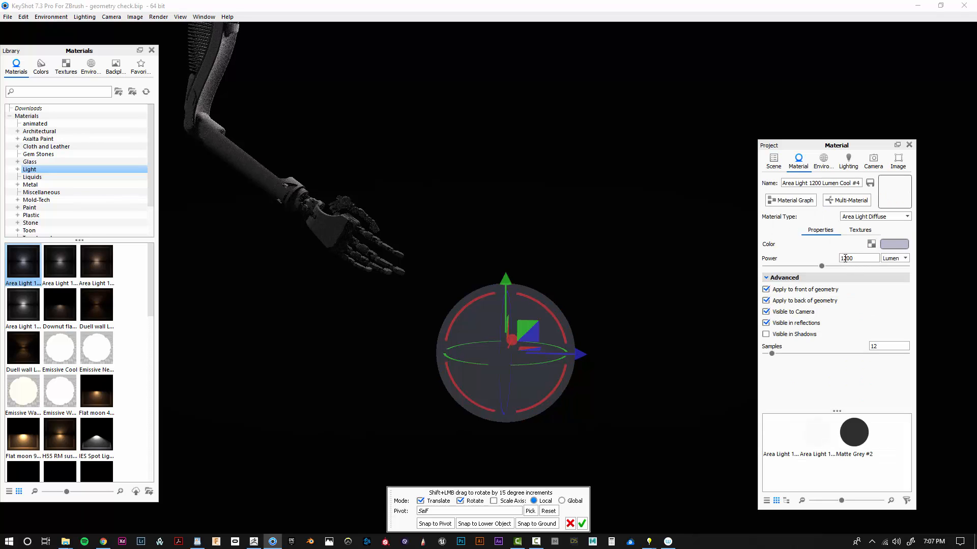
{"action": "left_click_drag", "start_coordinate": [846, 258], "coordinate": [815, 268]}
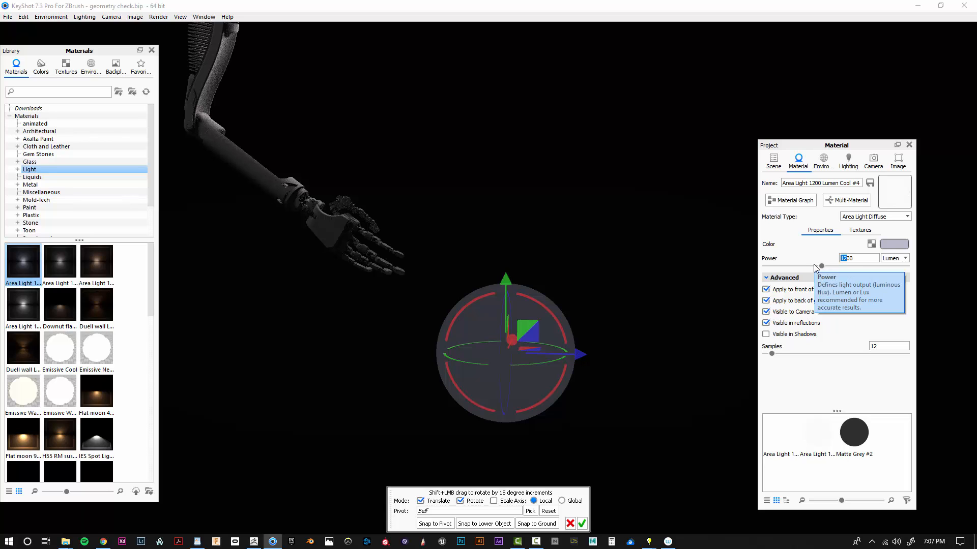
{"action": "type", "text": "6000"}
{"action": "key", "text": "Return"}
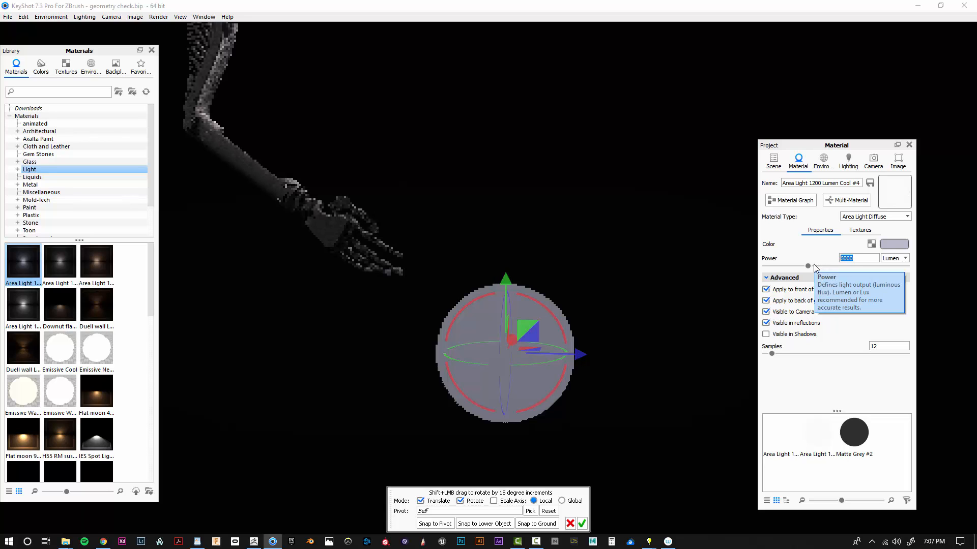
{"action": "left_click", "coordinate": [863, 260]}
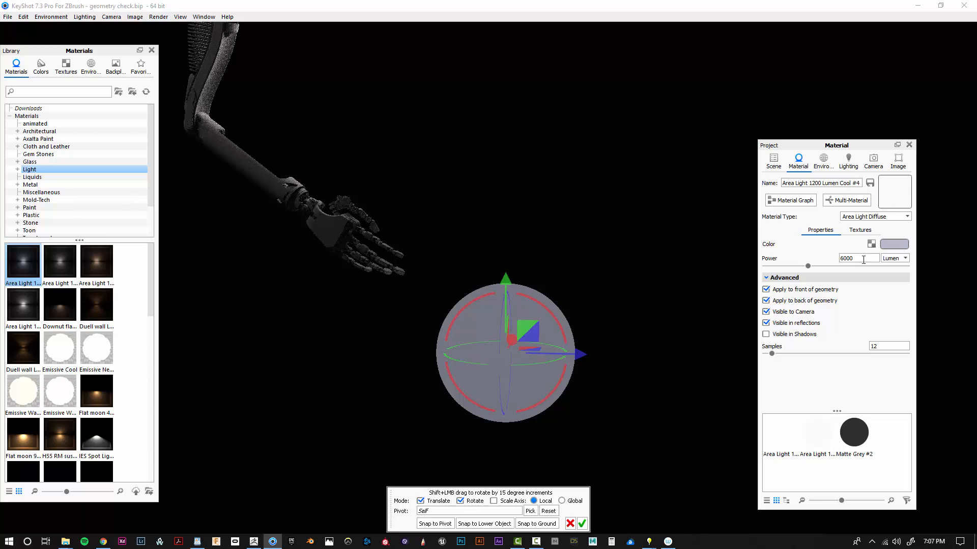
{"action": "type", "text": "0"}
{"action": "key", "text": "Return"}
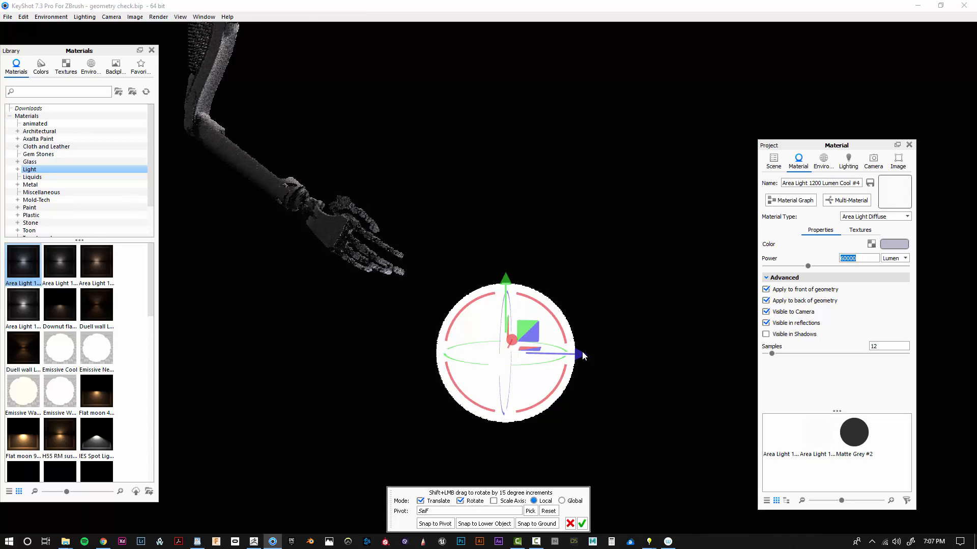
Move the sphere light well below the hand, to about X -0.41, Y -7.52, Z 1.74, and accept the move.
{"action": "left_click_drag", "start_coordinate": [583, 356], "coordinate": [739, 385]}
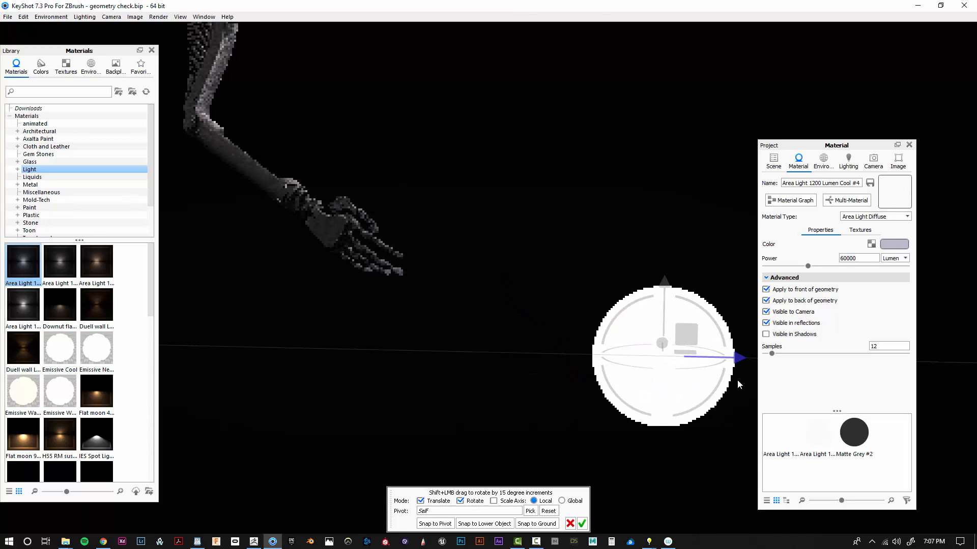
{"action": "left_click_drag", "start_coordinate": [664, 294], "coordinate": [664, 405]}
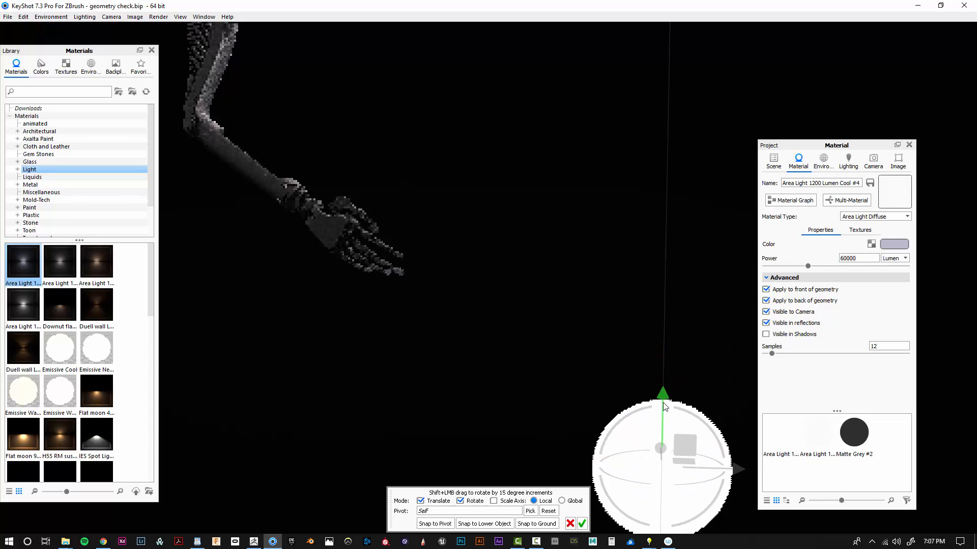
{"action": "left_click_drag", "start_coordinate": [722, 469], "coordinate": [601, 467]}
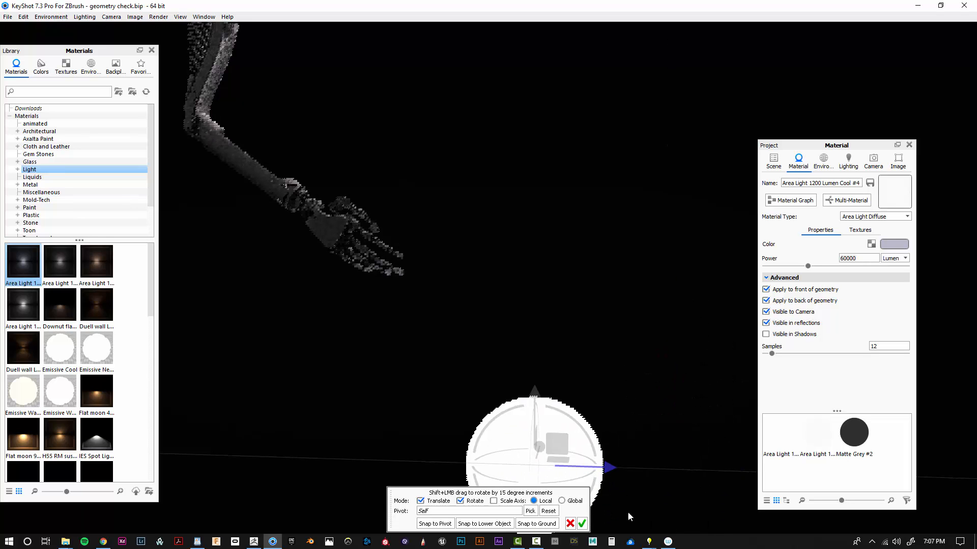
{"action": "left_click", "coordinate": [582, 523]}
Examine how the repositioned light falls on the forearm and hand from several close-up angles.
{"action": "scroll", "coordinate": [380, 267], "scroll_direction": "up", "scroll_amount": 6}
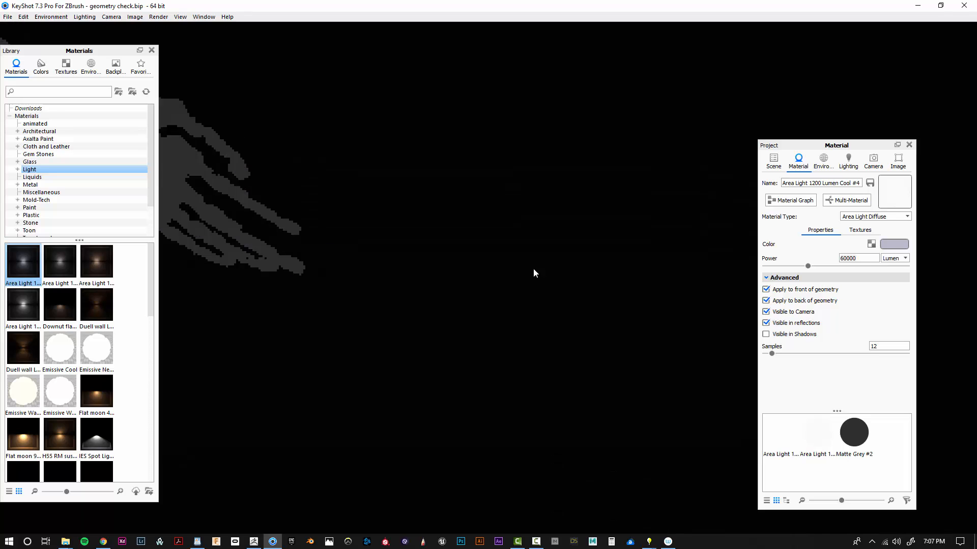
{"action": "middle_click_drag", "start_coordinate": [535, 273], "coordinate": [736, 371]}
{"action": "left_click", "coordinate": [774, 161]}
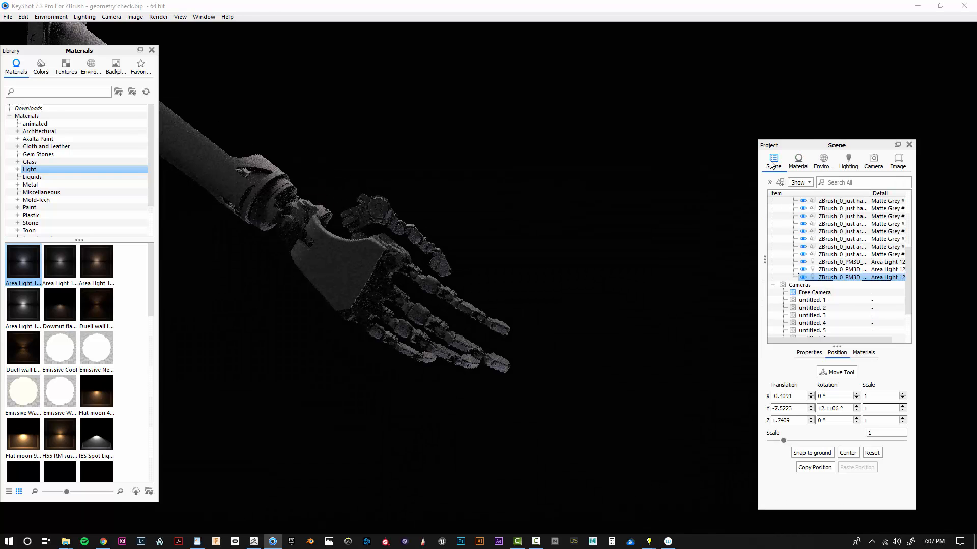
{"action": "left_click_drag", "start_coordinate": [664, 370], "coordinate": [495, 298]}
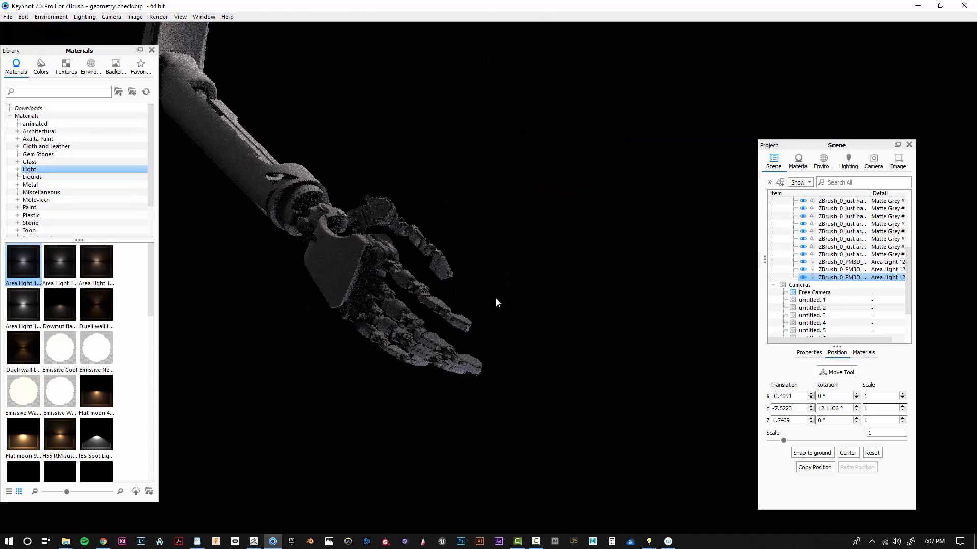
{"action": "middle_click_drag", "start_coordinate": [477, 257], "coordinate": [648, 358]}
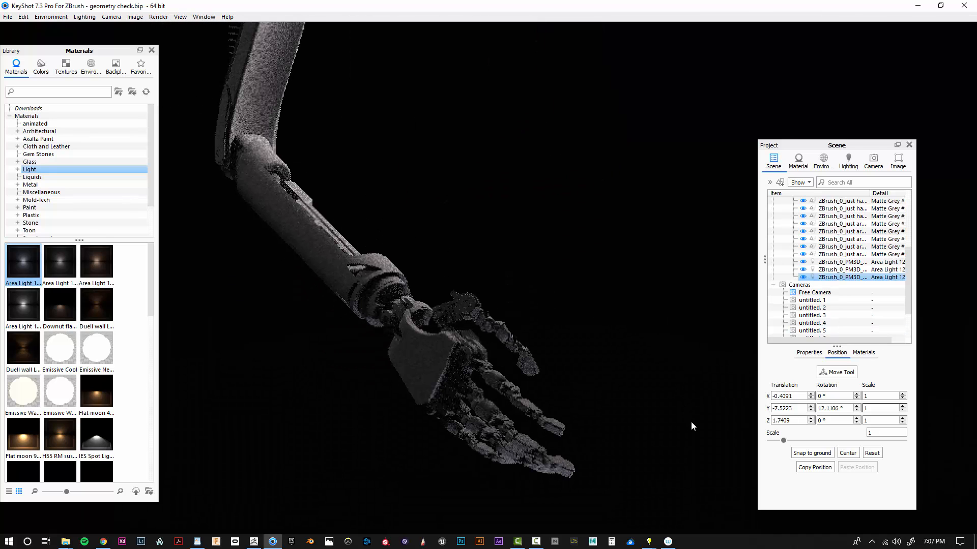
{"action": "left_click_drag", "start_coordinate": [690, 420], "coordinate": [633, 315]}
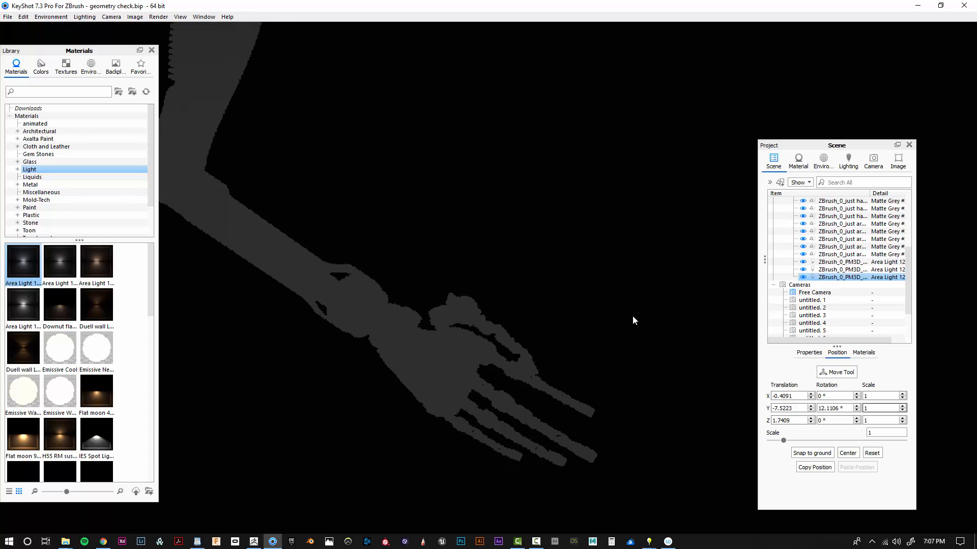
Clear the Library window from the viewport and frame the forearm and hand diagonally, with the sphere light out of view.
{"action": "left_click_drag", "start_coordinate": [108, 52], "coordinate": [0, 51]}
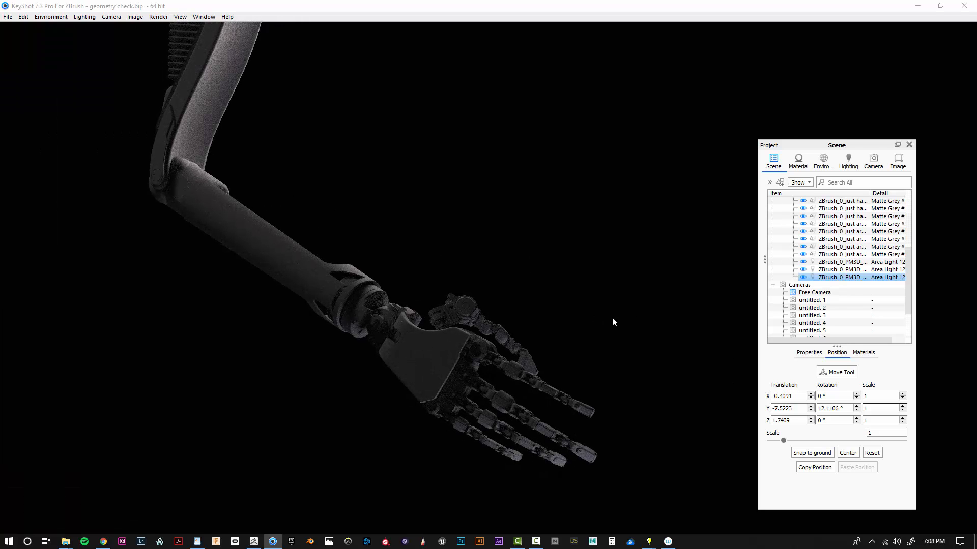
{"action": "left_click_drag", "start_coordinate": [614, 320], "coordinate": [569, 262]}
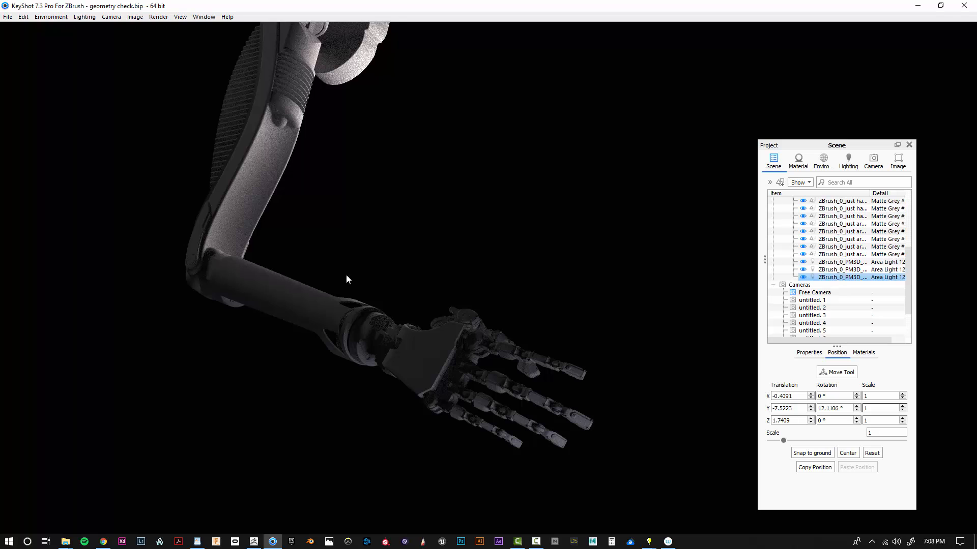
{"action": "left_click_drag", "start_coordinate": [345, 276], "coordinate": [555, 407]}
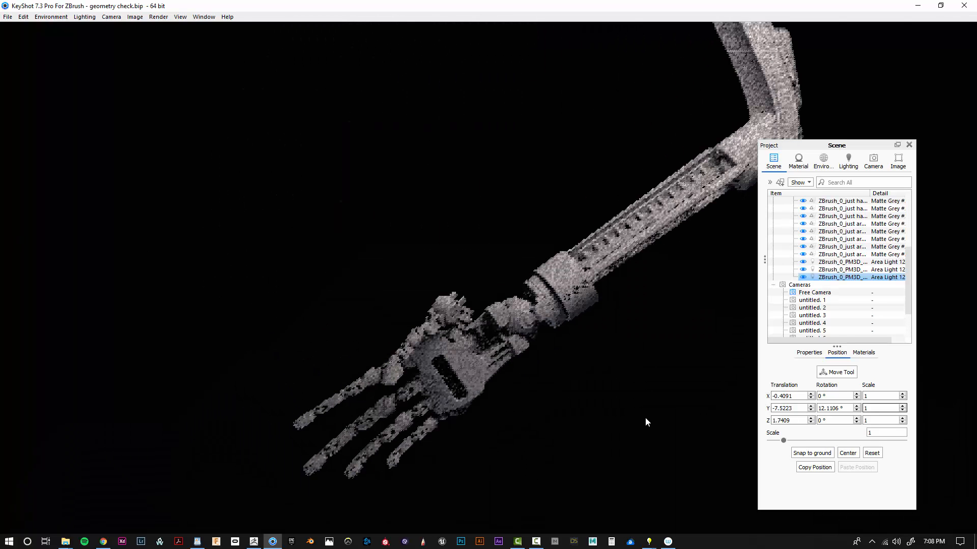
{"action": "left_click_drag", "start_coordinate": [639, 414], "coordinate": [712, 259]}
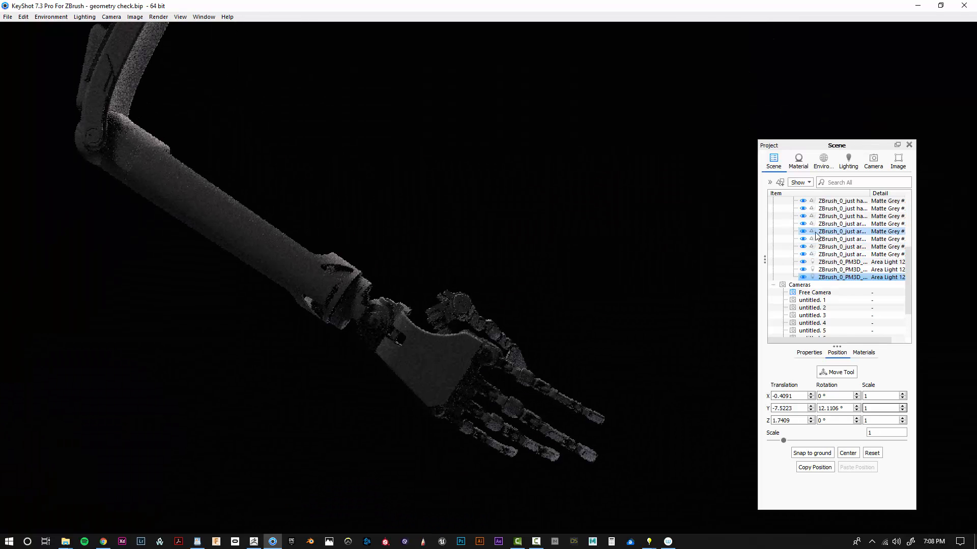
{"action": "middle_click_drag", "start_coordinate": [546, 243], "coordinate": [690, 229]}
{"action": "mouse_move", "coordinate": [688, 322]}
{"action": "left_mouse_down"}
{"action": "mouse_move", "coordinate": [698, 342]}
{"action": "mouse_move", "coordinate": [608, 331]}
{"action": "mouse_move", "coordinate": [673, 322]}
{"action": "left_mouse_up"}
{"action": "left_click_drag", "start_coordinate": [681, 253], "coordinate": [590, 222]}
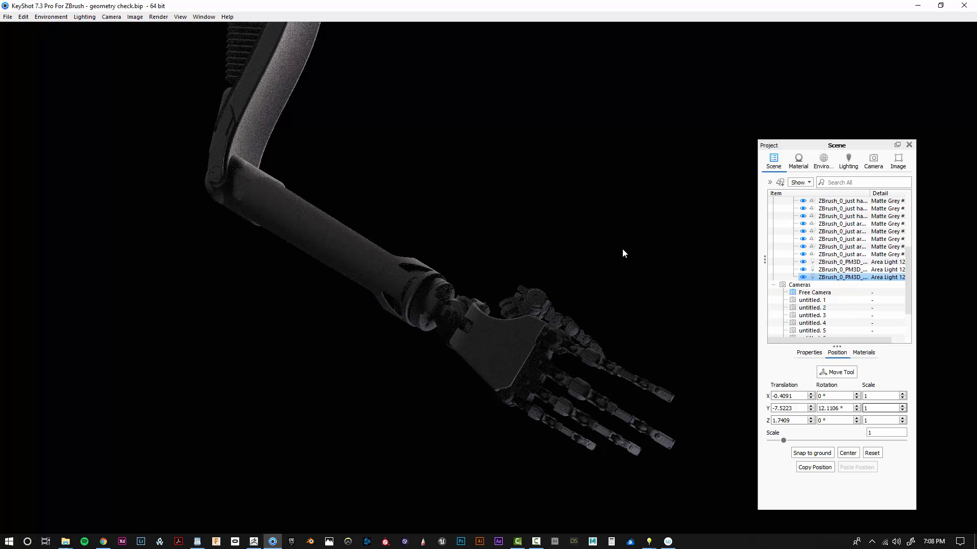
{"action": "left_click_drag", "start_coordinate": [598, 276], "coordinate": [582, 342]}
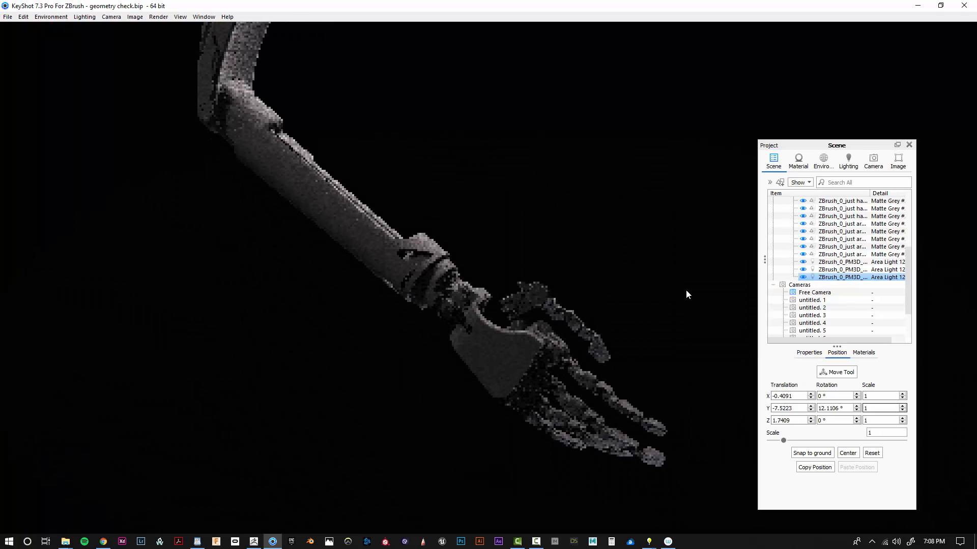
{"action": "left_click_drag", "start_coordinate": [684, 298], "coordinate": [685, 300]}
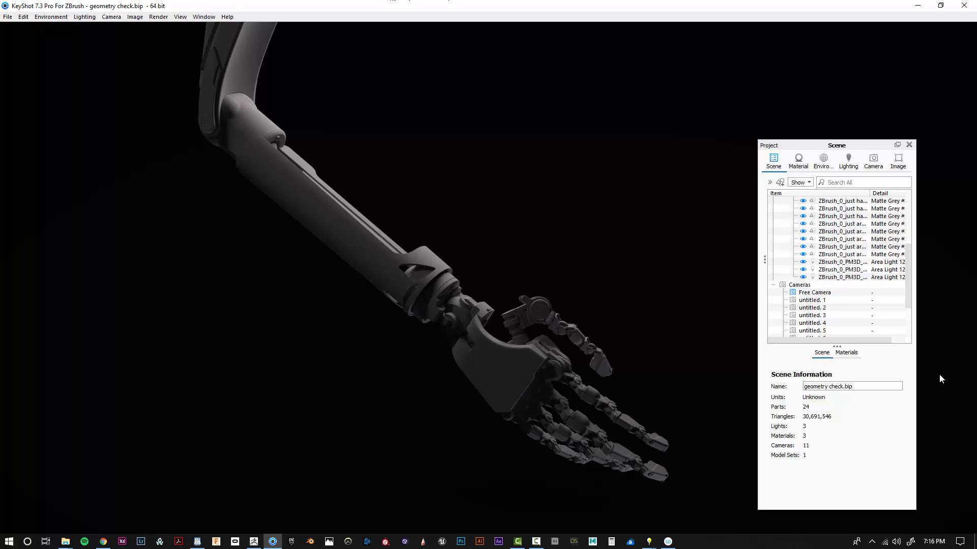
Activate the saved camera "geometry check. 7" and lock it against view changes.
{"action": "left_click", "coordinate": [873, 162]}
{"action": "scroll", "coordinate": [812, 233], "scroll_direction": "down", "scroll_amount": 2}
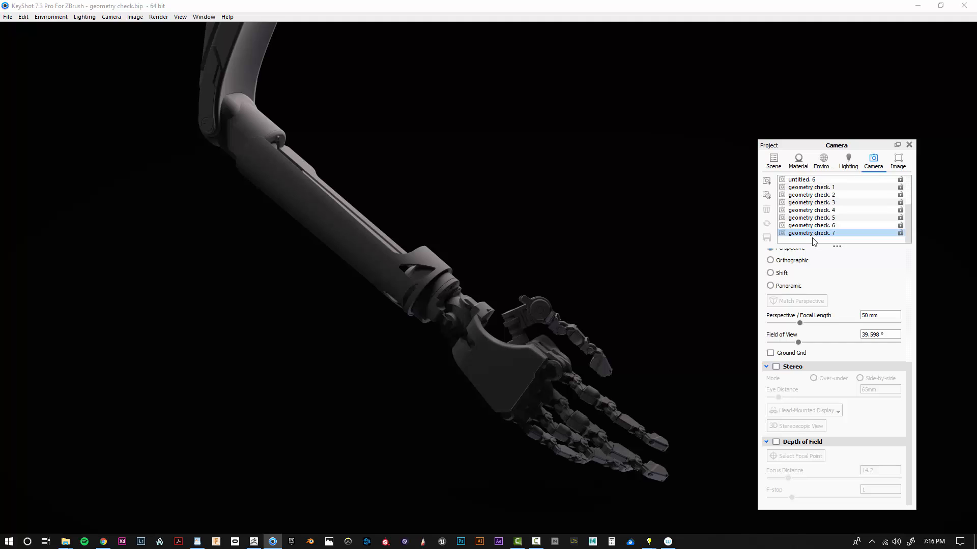
{"action": "left_click", "coordinate": [825, 234]}
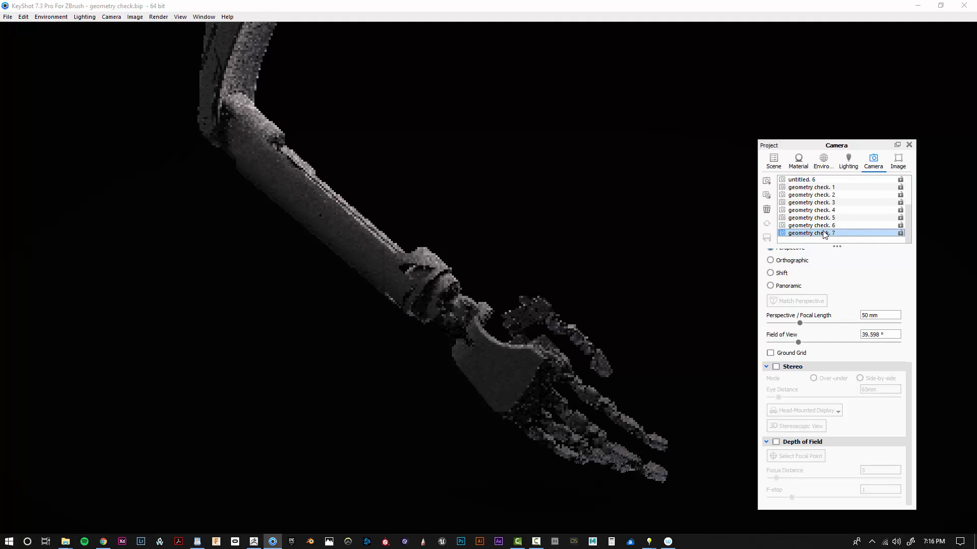
{"action": "left_click", "coordinate": [901, 233]}
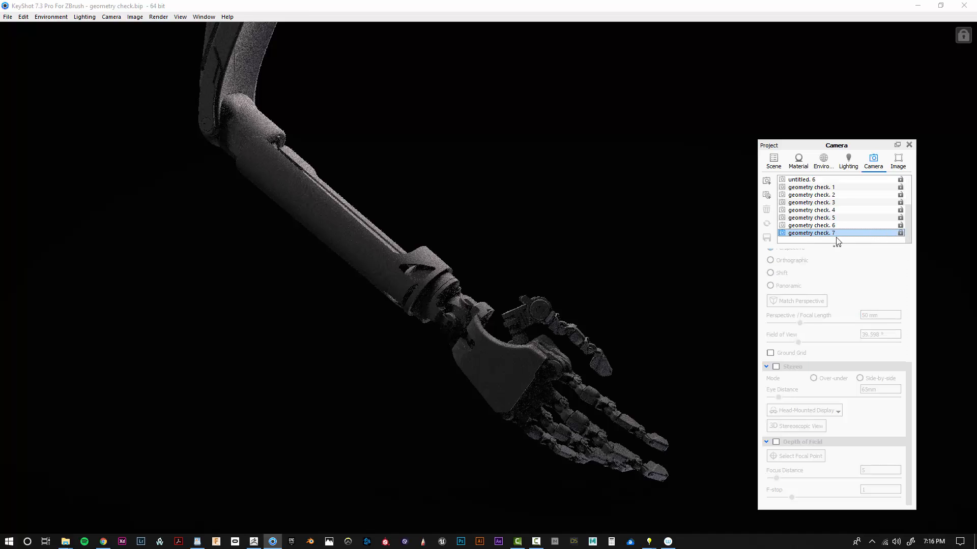
Review the locked camera's position, orientation and lens settings along with the list of saved cameras.
{"action": "scroll", "coordinate": [814, 300], "scroll_direction": "up", "scroll_amount": 3}
{"action": "scroll", "coordinate": [806, 321], "scroll_direction": "up", "scroll_amount": 2}
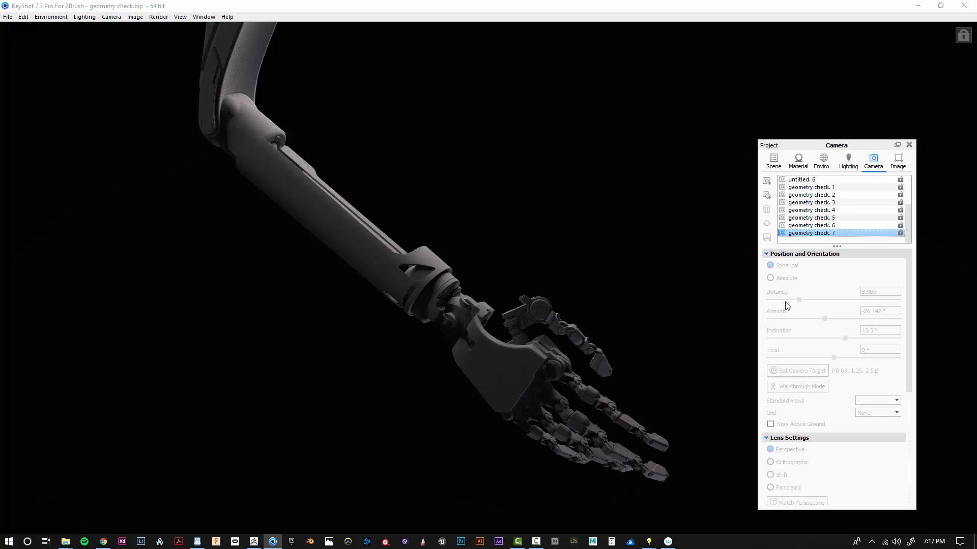
{"action": "scroll", "coordinate": [786, 305], "scroll_direction": "down", "scroll_amount": 3}
{"action": "scroll", "coordinate": [814, 216], "scroll_direction": "up", "scroll_amount": 2}
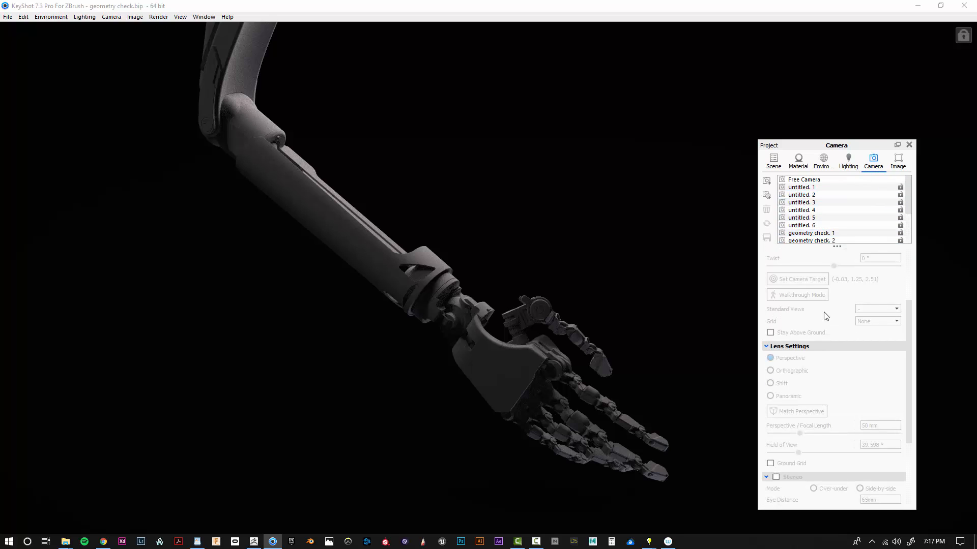
{"action": "scroll", "coordinate": [824, 316], "scroll_direction": "down", "scroll_amount": 3}
{"action": "scroll", "coordinate": [824, 377], "scroll_direction": "up", "scroll_amount": 3}
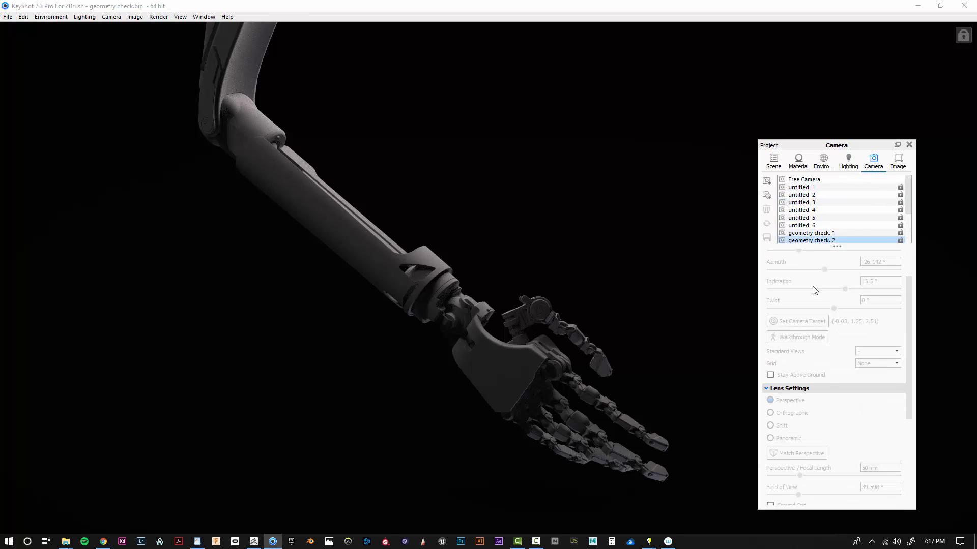
{"action": "scroll", "coordinate": [824, 466], "scroll_direction": "up", "scroll_amount": 3}
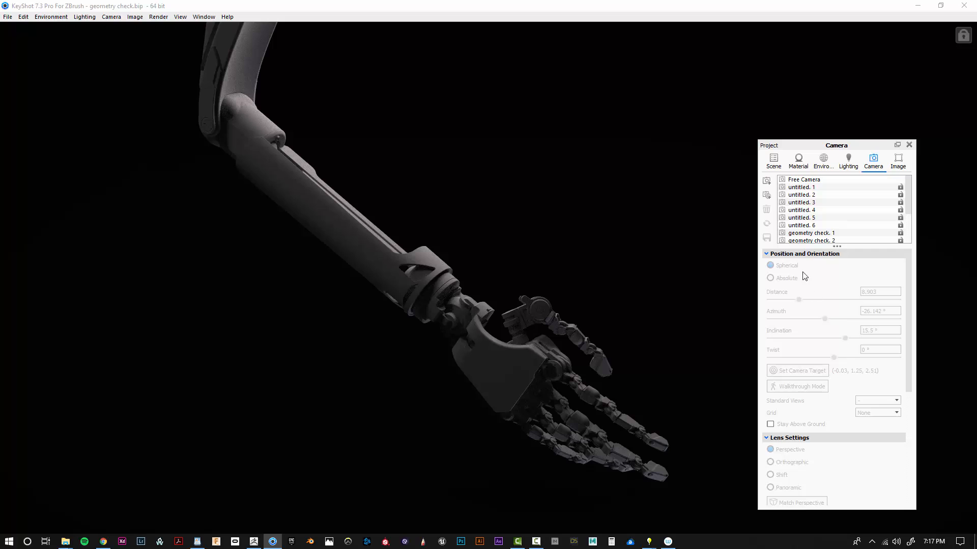
{"action": "left_click", "coordinate": [159, 19]}
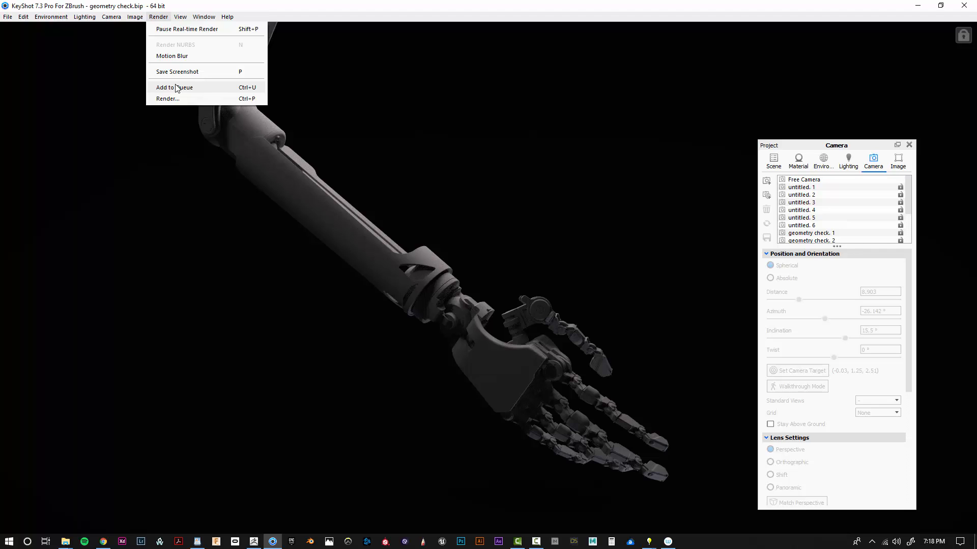
{"action": "left_click", "coordinate": [320, 4]}
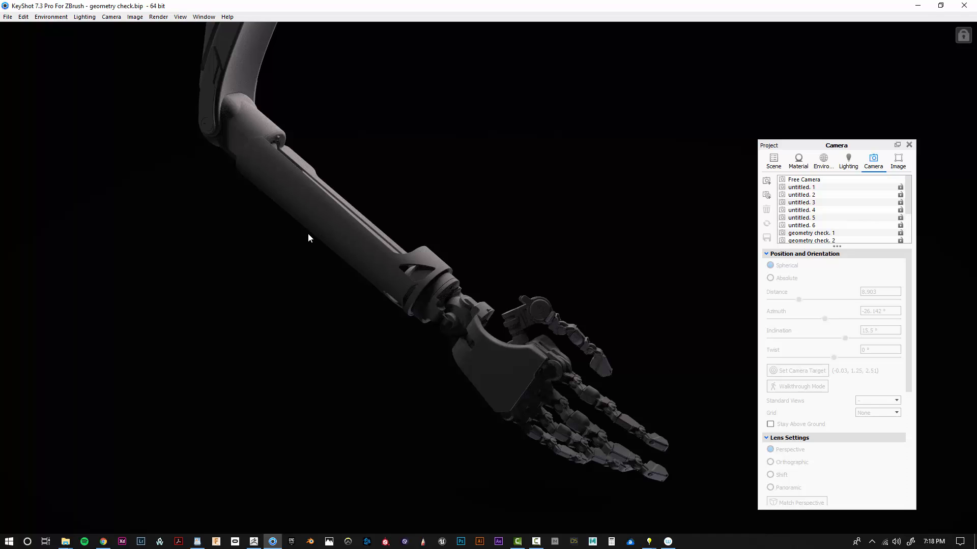
Try lowering the power of the "Area Light 1200 Lumen Cool" sphere to 0 lumen and undo it.
{"action": "left_click", "coordinate": [773, 161]}
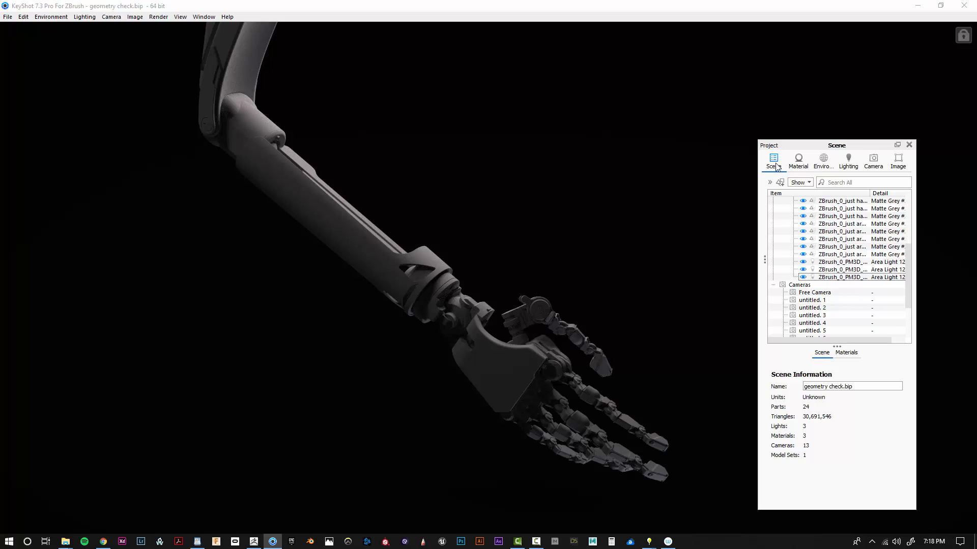
{"action": "double_click", "coordinate": [857, 271]}
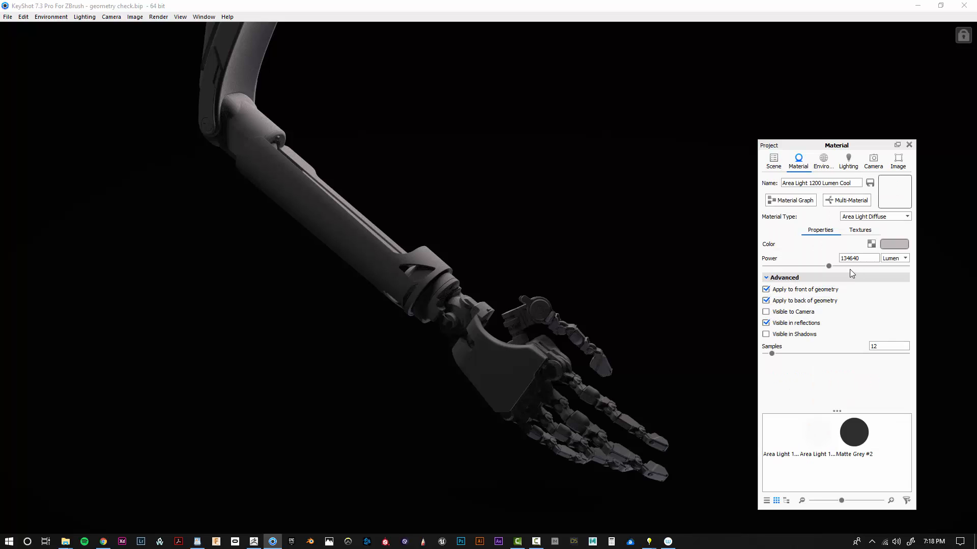
{"action": "left_click_drag", "start_coordinate": [829, 266], "coordinate": [768, 270]}
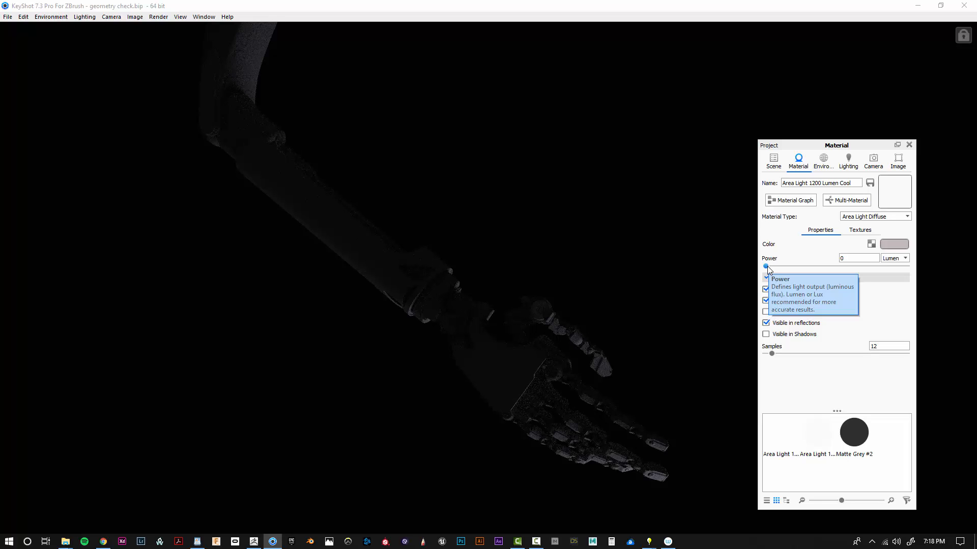
{"action": "key", "text": "ctrl+z"}
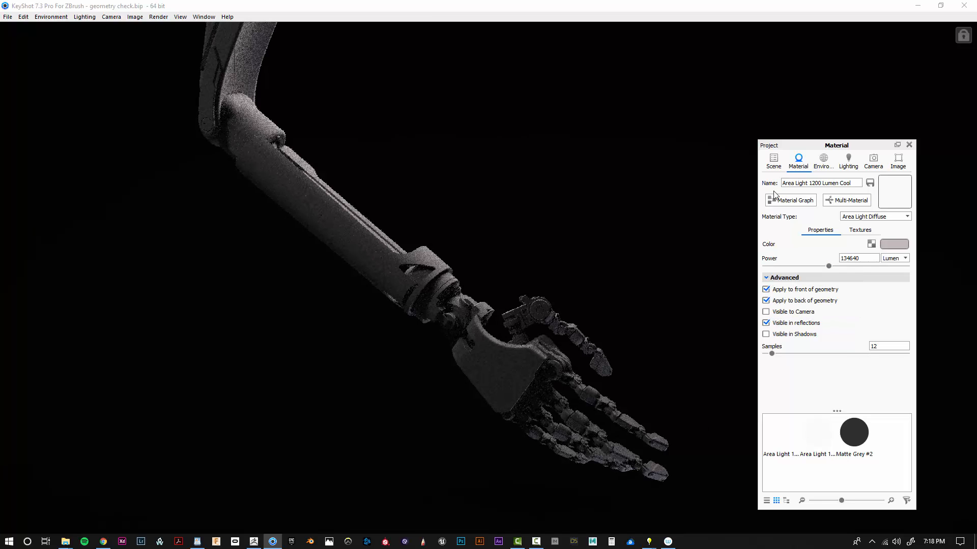
Try a more saturated blue colour on the "Area Light 1200 Lumen Cool #4" light.
{"action": "left_click", "coordinate": [773, 161]}
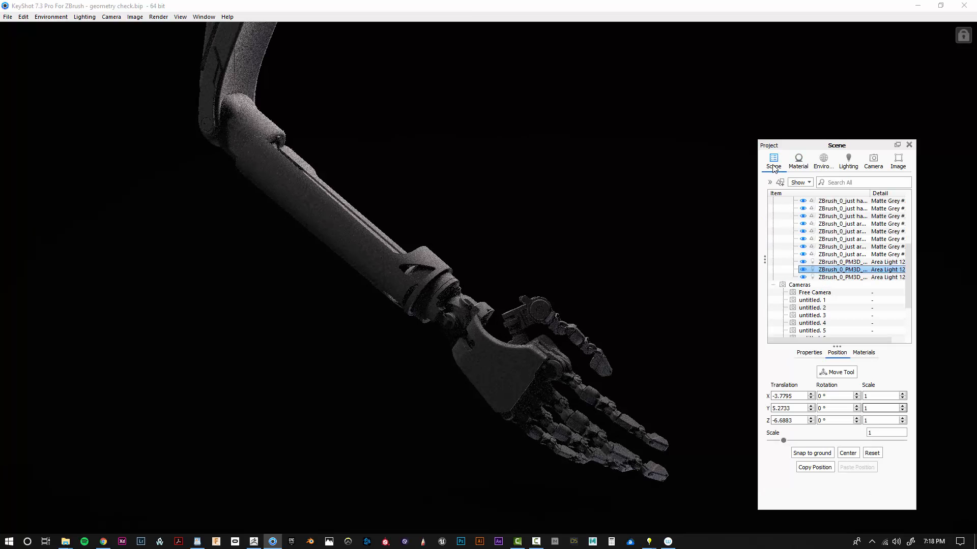
{"action": "double_click", "coordinate": [881, 279]}
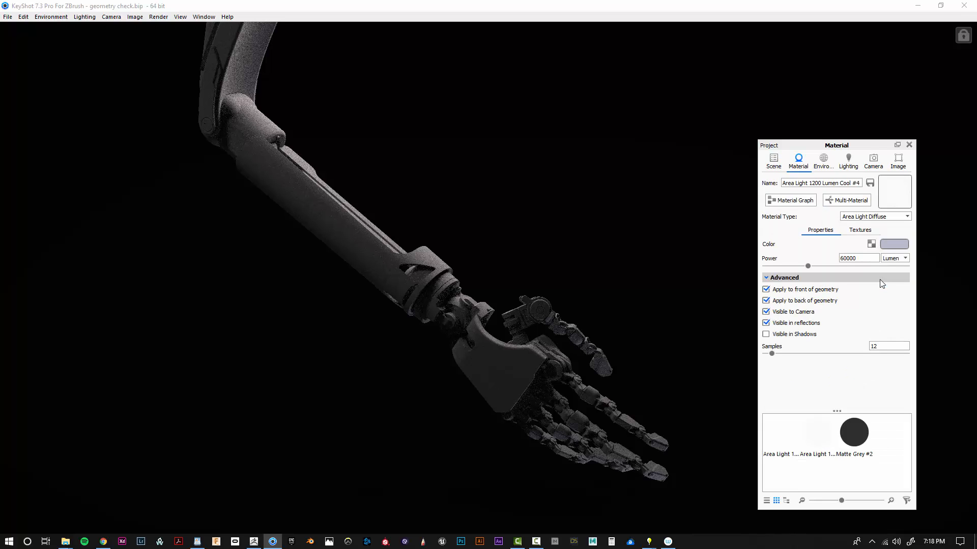
{"action": "left_click", "coordinate": [895, 245]}
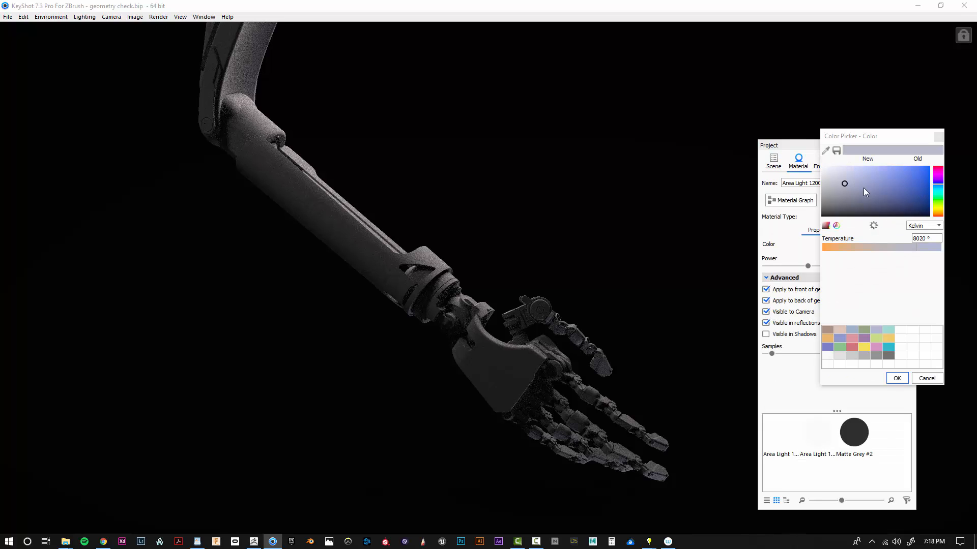
{"action": "left_click", "coordinate": [886, 184]}
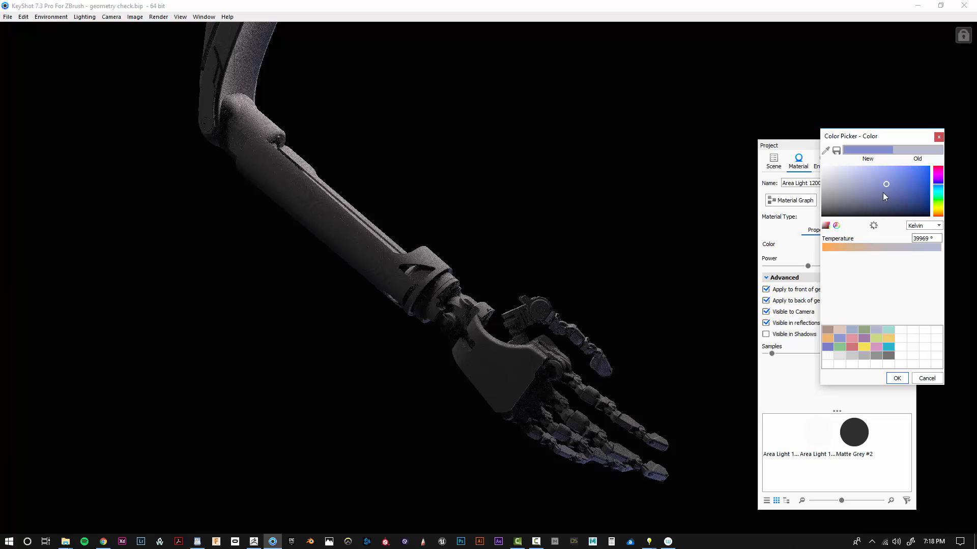
{"action": "left_click", "coordinate": [896, 378]}
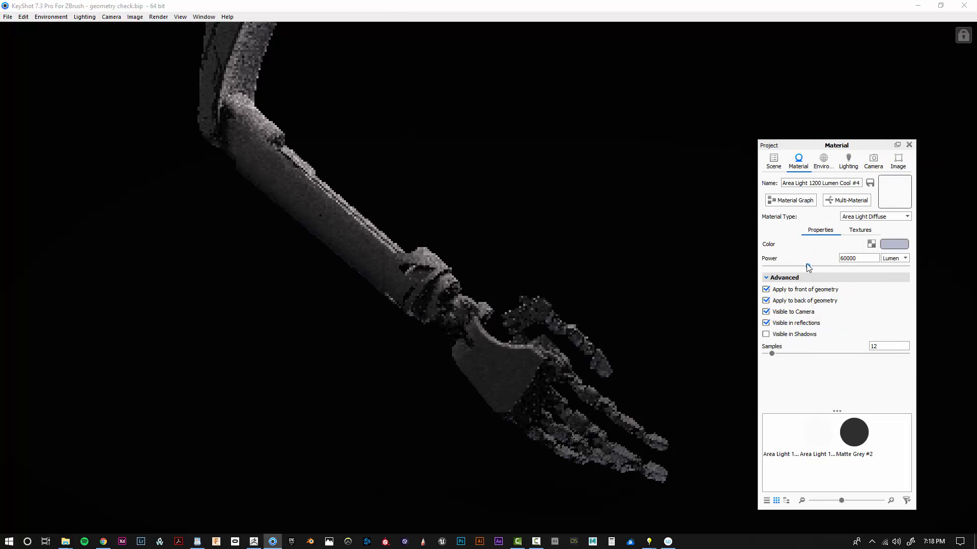
Try a power of 162400 lumen and a slightly bluer 9996 K colour on the #4 area light.
{"action": "left_click_drag", "start_coordinate": [808, 266], "coordinate": [859, 267]}
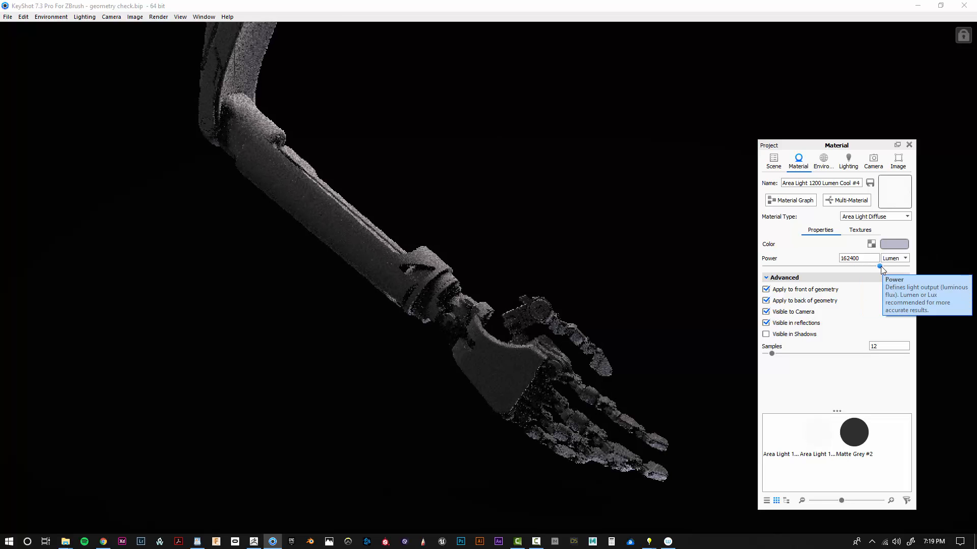
{"action": "left_click", "coordinate": [894, 244]}
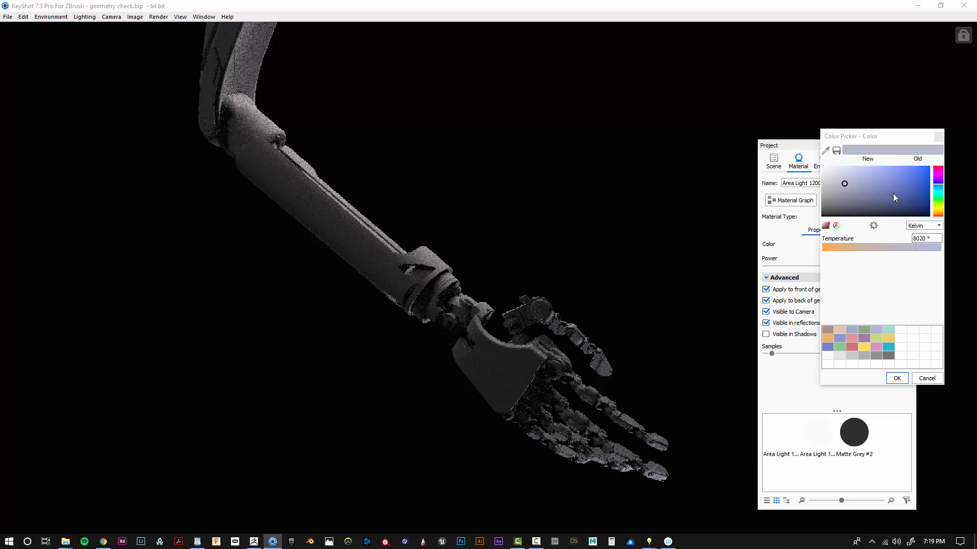
{"action": "left_click", "coordinate": [859, 182]}
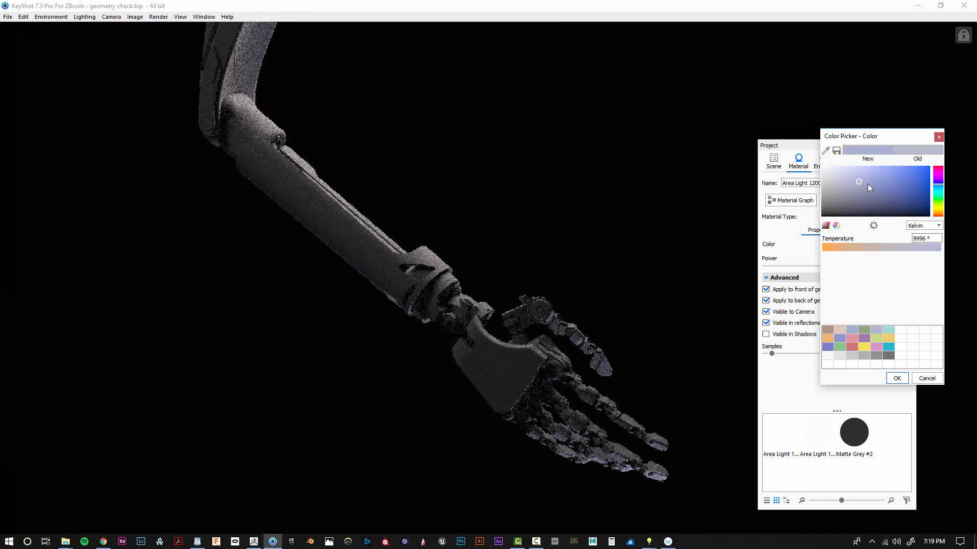
{"action": "left_click", "coordinate": [932, 379]}
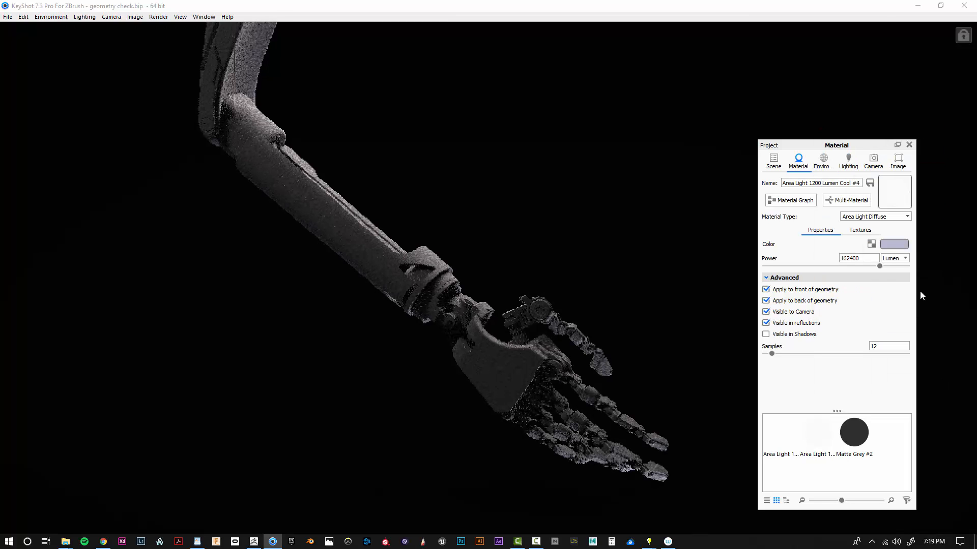
Try a neutral grey 6502 K colour on the #4 area light and undo its colour and power changes.
{"action": "left_click", "coordinate": [905, 247]}
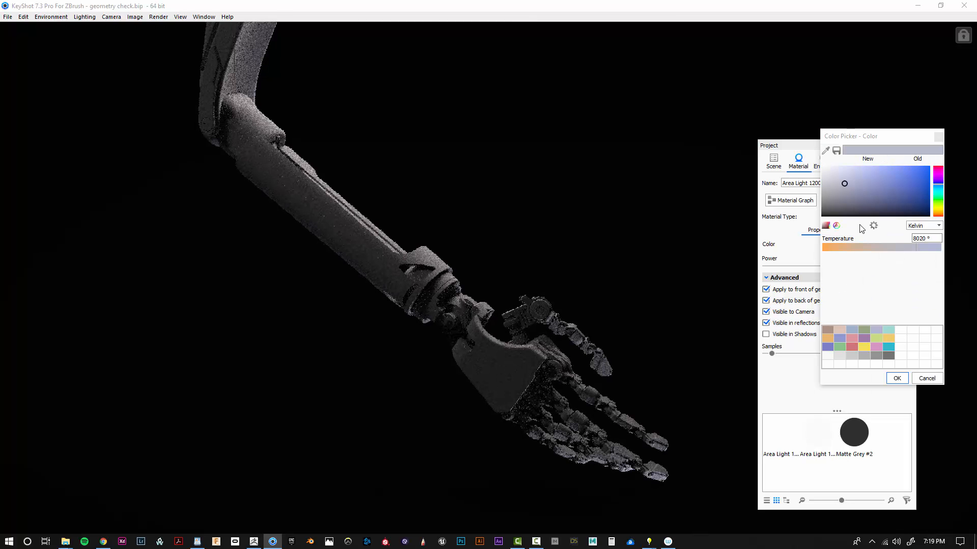
{"action": "left_click", "coordinate": [824, 182]}
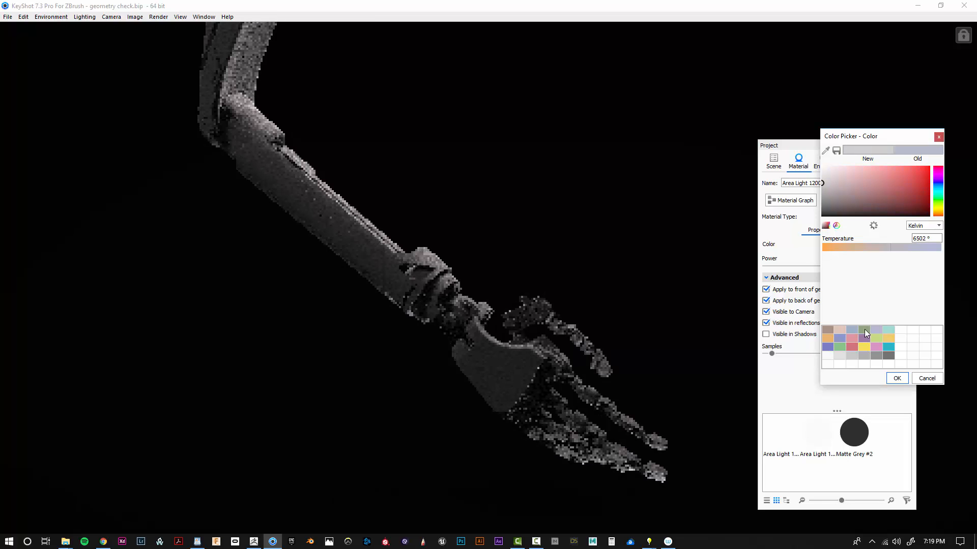
{"action": "left_click", "coordinate": [898, 378]}
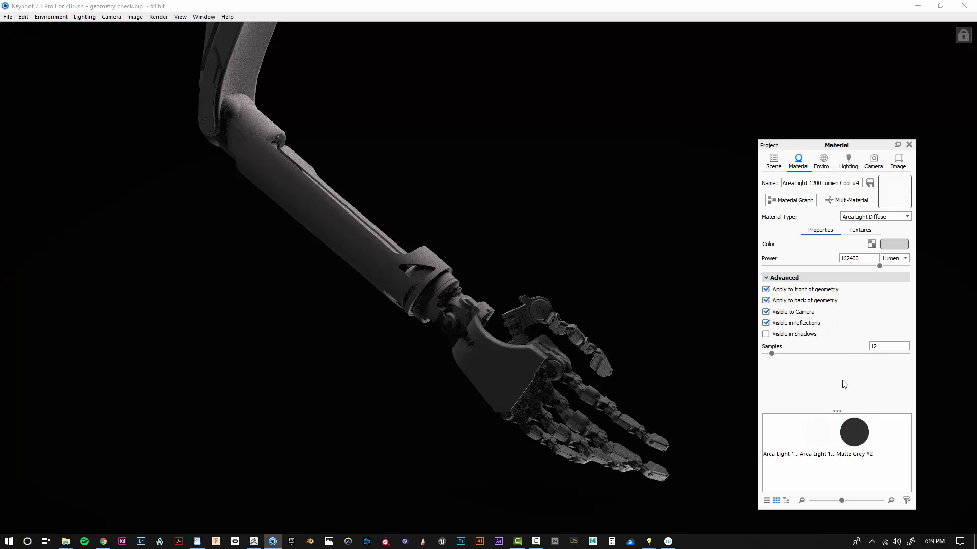
{"action": "key", "text": "ctrl+z"}
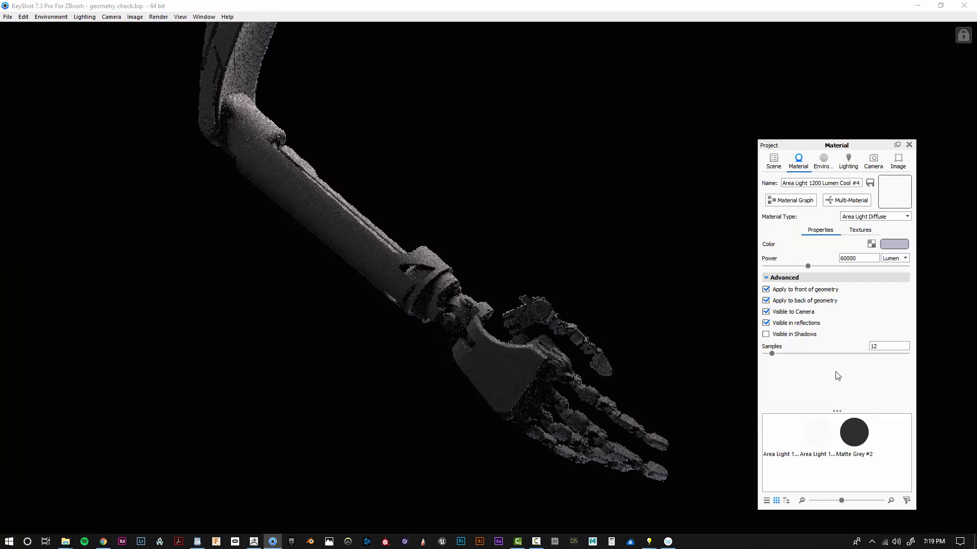
{"action": "left_click", "coordinate": [902, 247]}
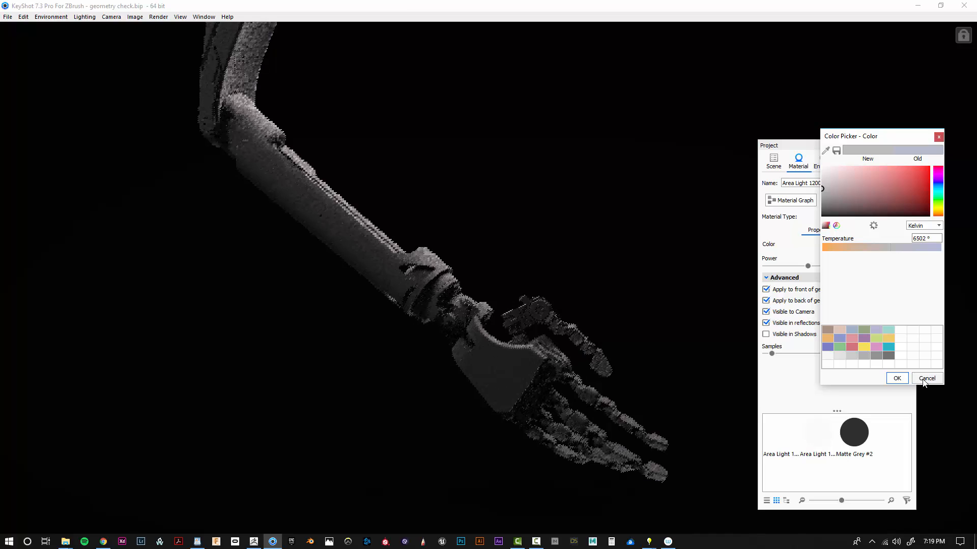
{"action": "left_click", "coordinate": [901, 379]}
Try warming the colour temperature of the "Area Light 1200 Lumen Cool" light to 3457 K.
{"action": "left_click", "coordinate": [775, 165]}
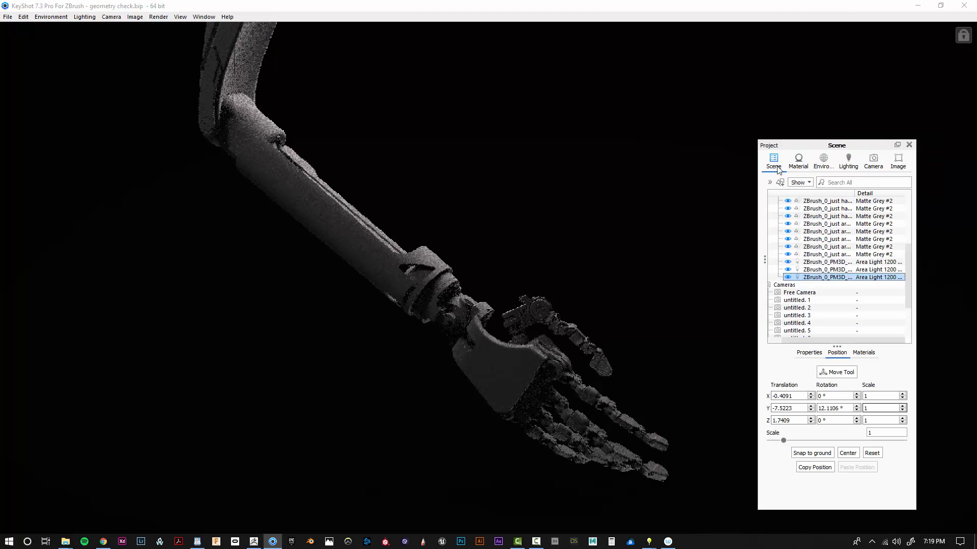
{"action": "double_click", "coordinate": [858, 270]}
{"action": "left_click", "coordinate": [902, 245]}
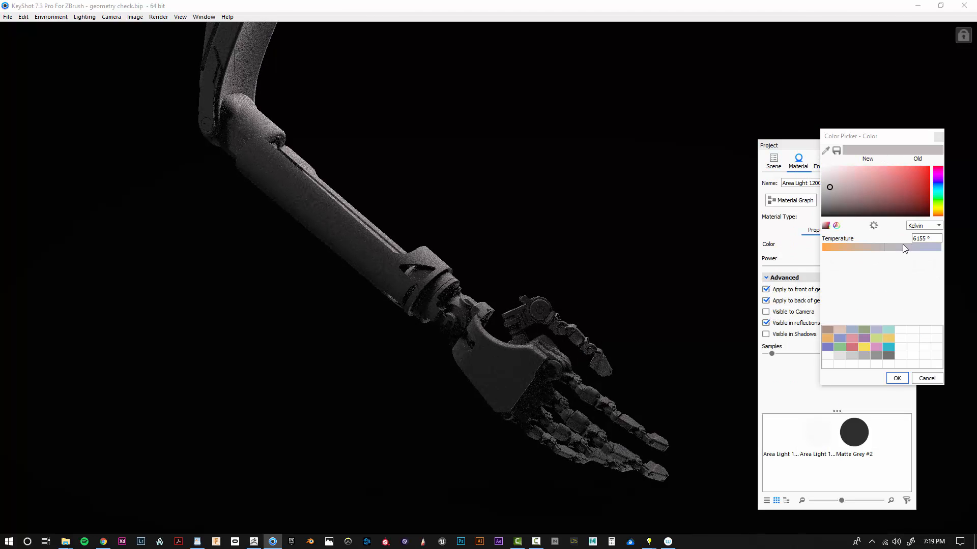
{"action": "left_click", "coordinate": [876, 248]}
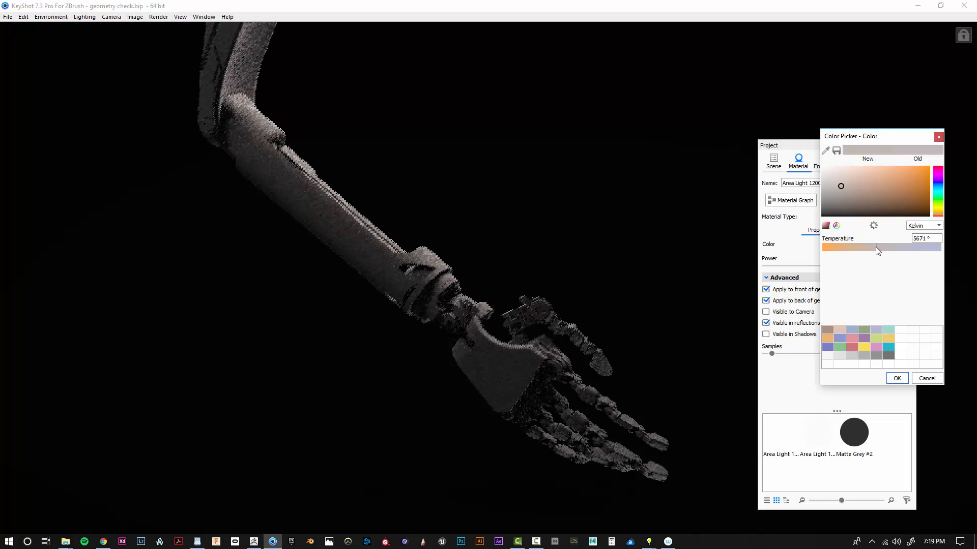
{"action": "left_click_drag", "start_coordinate": [875, 247], "coordinate": [839, 247]}
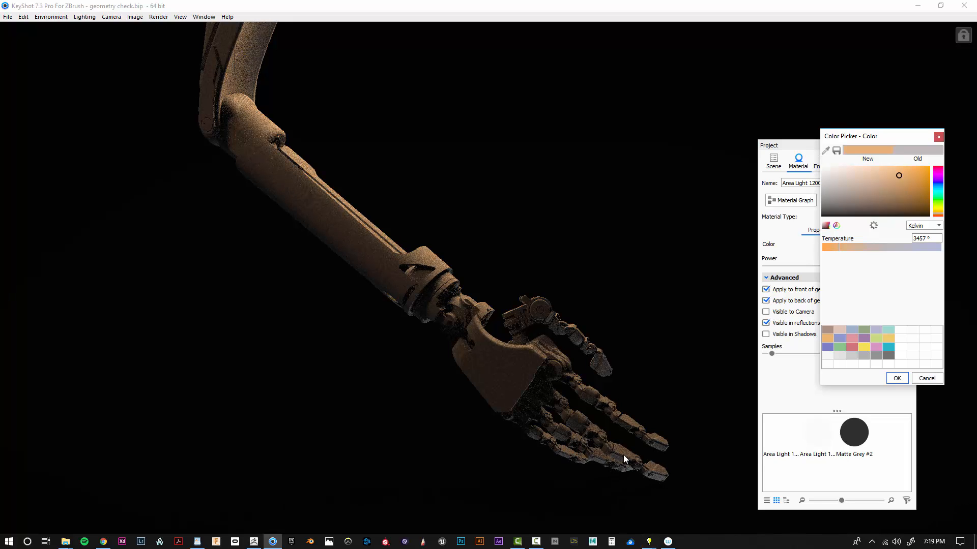
{"action": "left_click", "coordinate": [926, 377]}
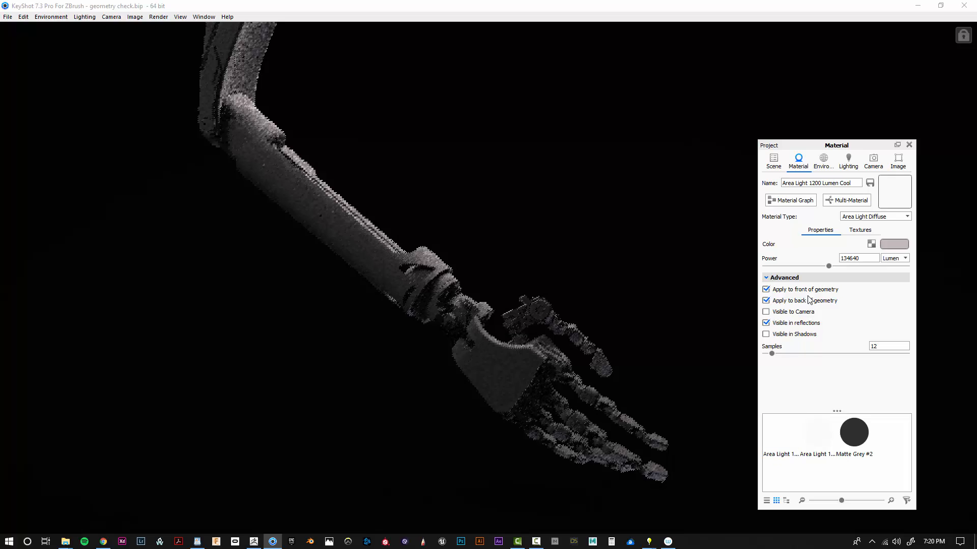
Raise the power of the "Area Light 1200 Lumen Cool #4" light to about 118200 lumen.
{"action": "left_click", "coordinate": [773, 161]}
{"action": "double_click", "coordinate": [858, 277]}
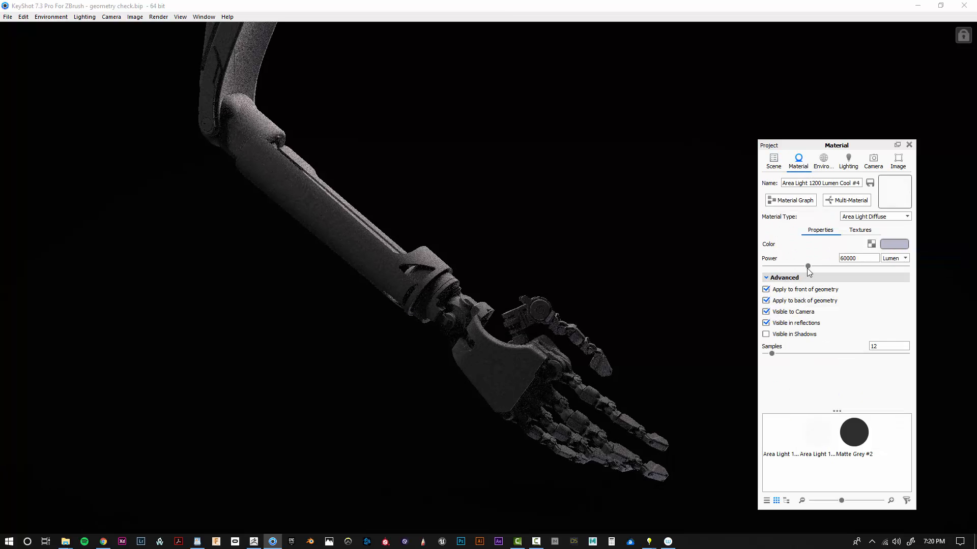
{"action": "left_click_drag", "start_coordinate": [808, 266], "coordinate": [845, 267]}
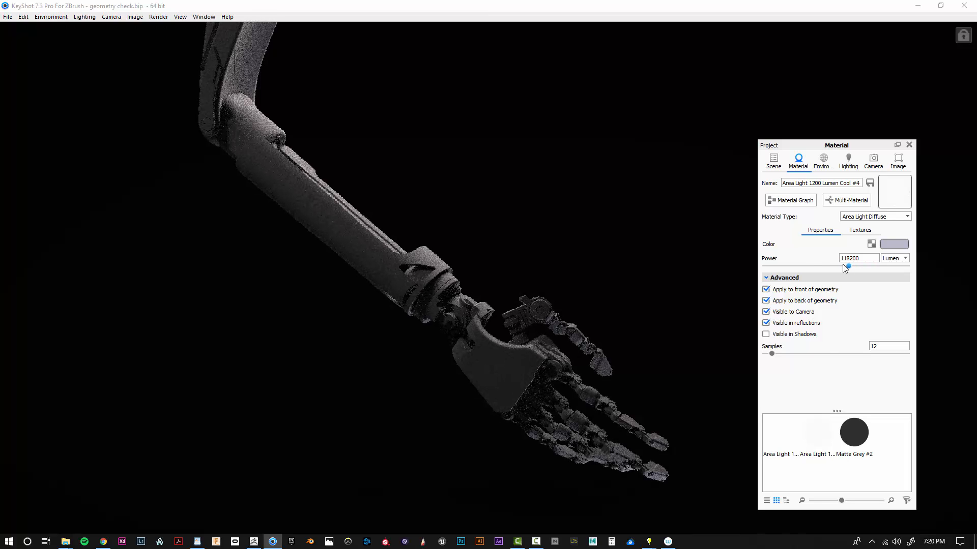
Reduce the power of the "Area Light 1200 Lumen Cool" light to 99000 lumen.
{"action": "left_click", "coordinate": [773, 161]}
{"action": "double_click", "coordinate": [857, 266]}
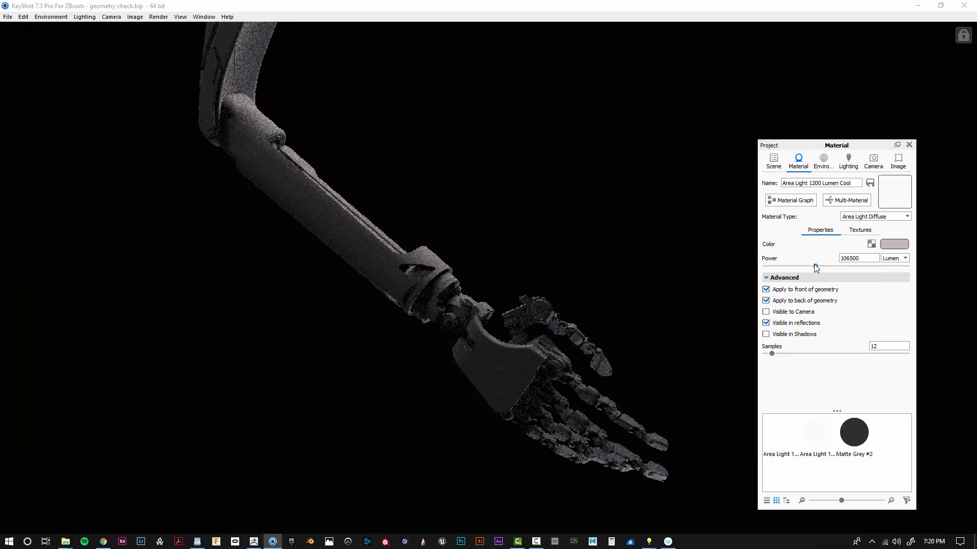
{"action": "left_click_drag", "start_coordinate": [813, 266], "coordinate": [811, 265]}
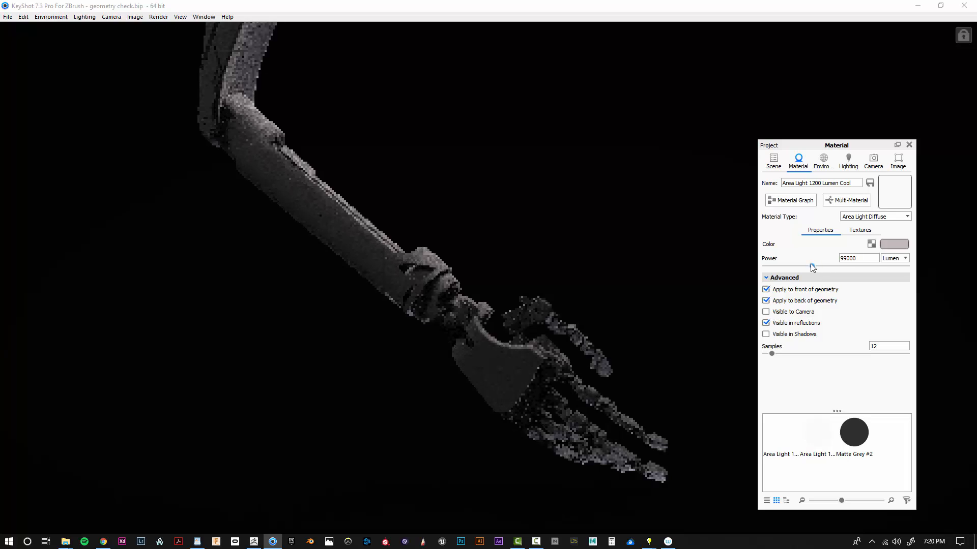
Compare Product Mode and Interior Mode in the lighting settings and set the rendering technique to Interior Mode.
{"action": "left_click", "coordinate": [87, 18]}
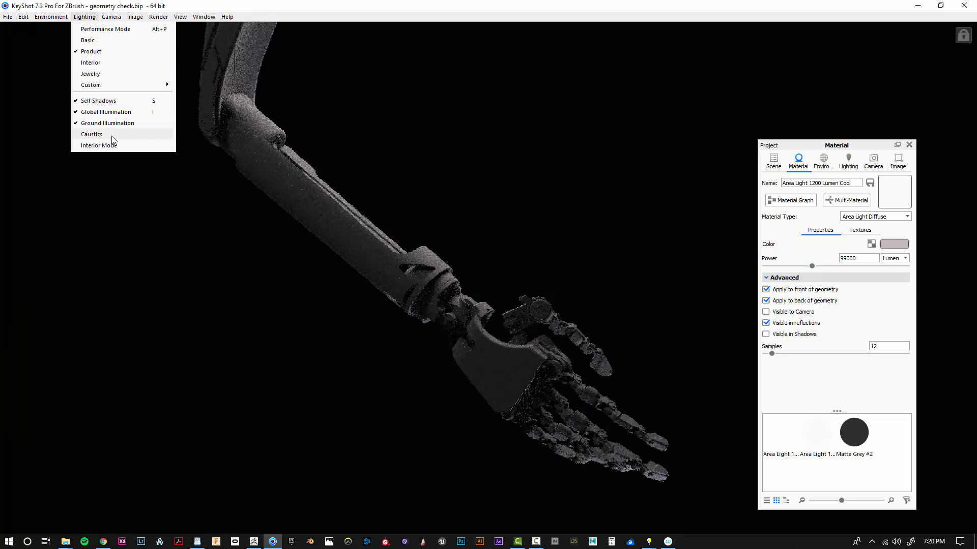
{"action": "left_click", "coordinate": [848, 160]}
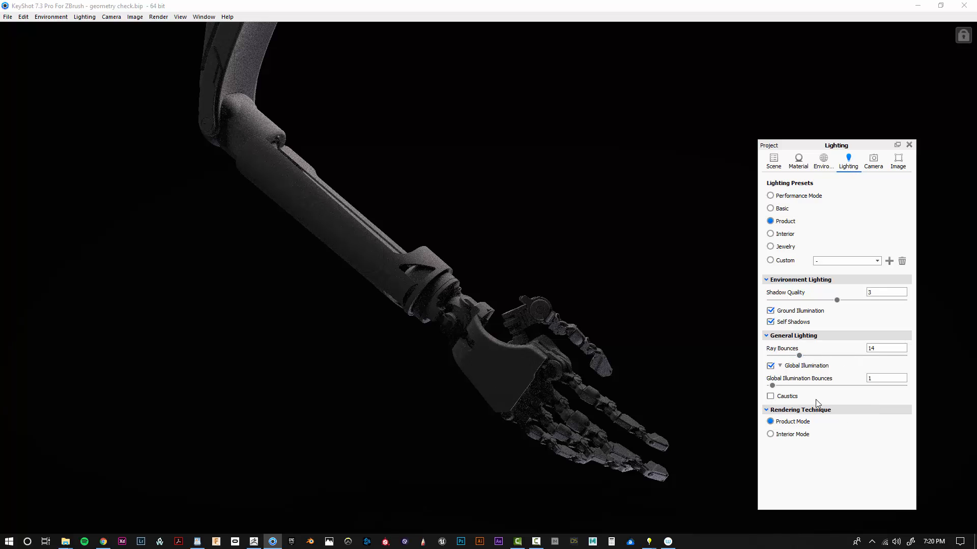
{"action": "left_click", "coordinate": [773, 435]}
{"action": "left_click", "coordinate": [771, 422]}
{"action": "left_click", "coordinate": [770, 434]}
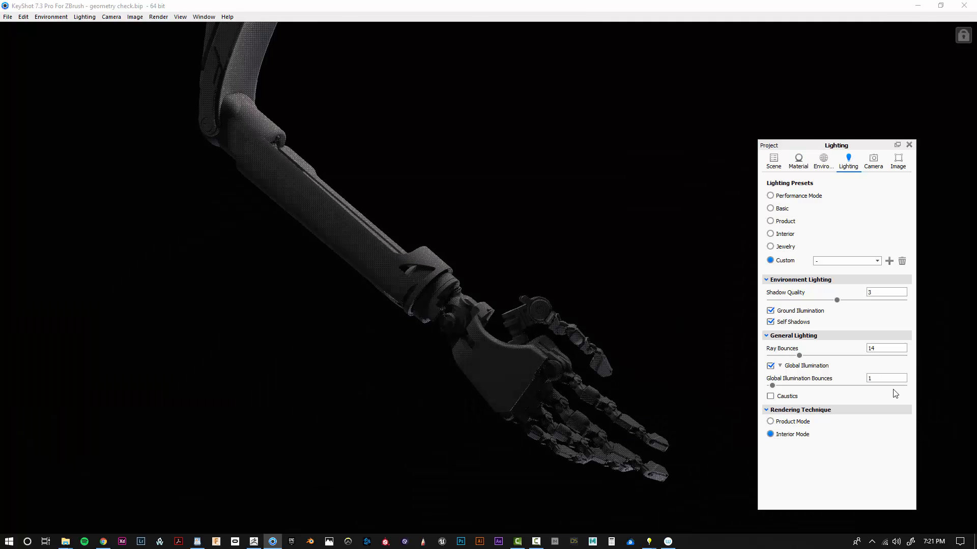
Set the brightness of the environment's solid background colour to 0.
{"action": "left_click", "coordinate": [822, 163]}
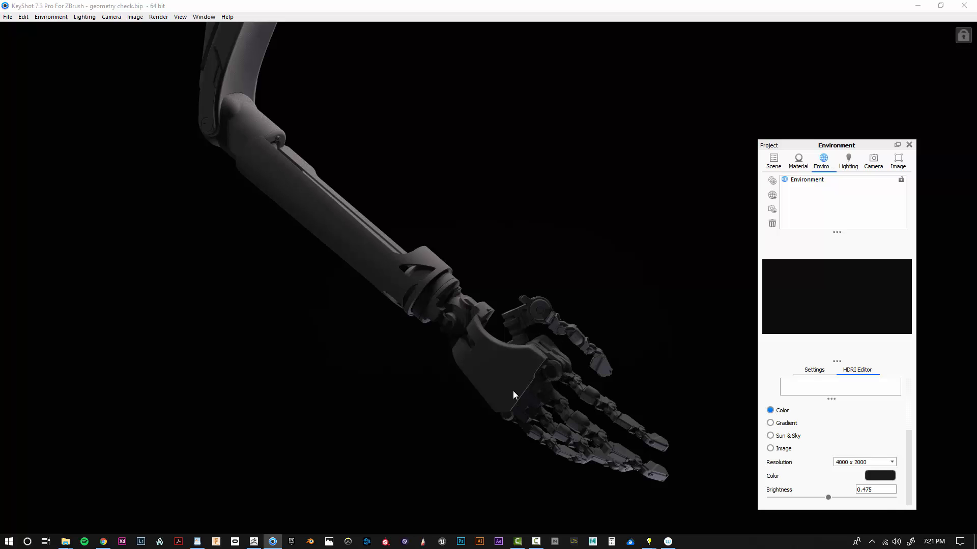
{"action": "left_click_drag", "start_coordinate": [829, 498], "coordinate": [770, 497]}
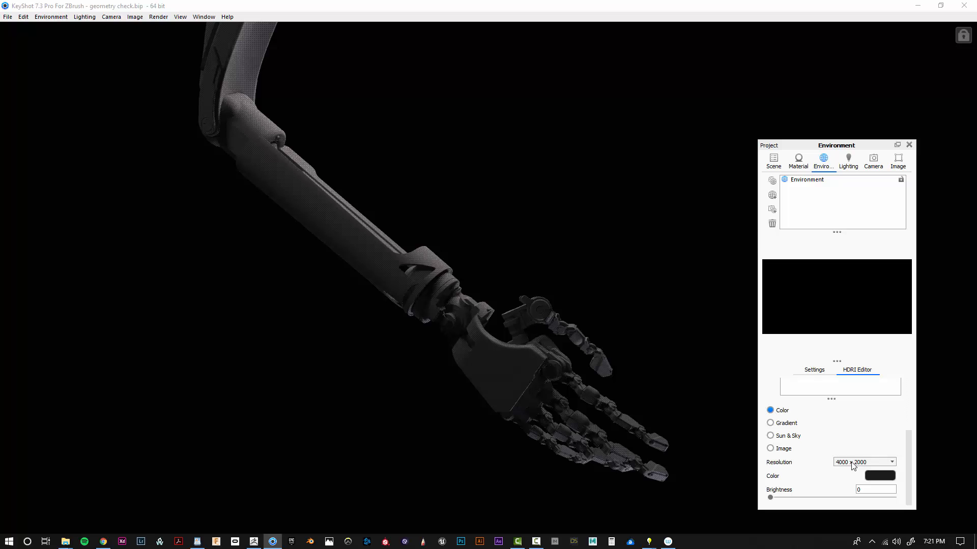
Try lightening the environment's background colour to a value of 20%.
{"action": "left_click", "coordinate": [890, 477]}
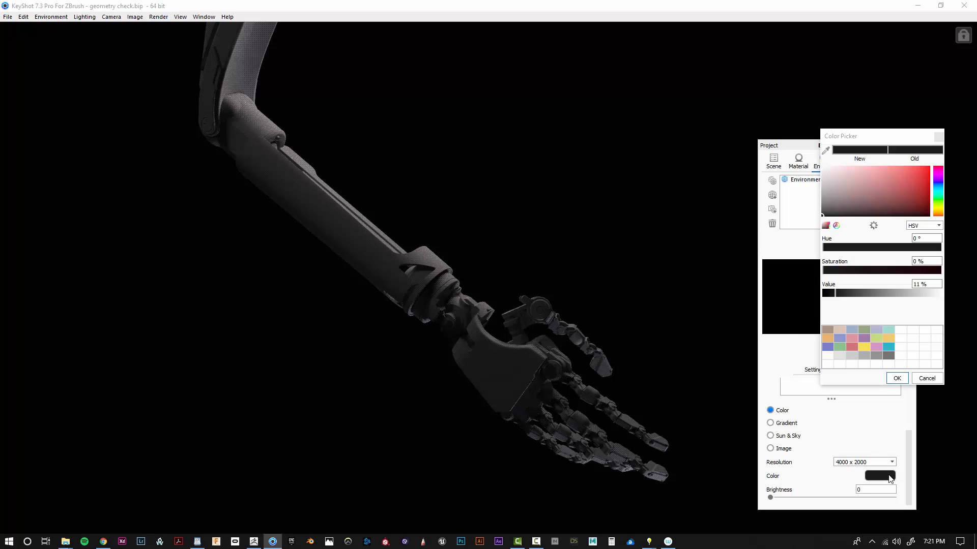
{"action": "left_click_drag", "start_coordinate": [838, 294], "coordinate": [846, 295]}
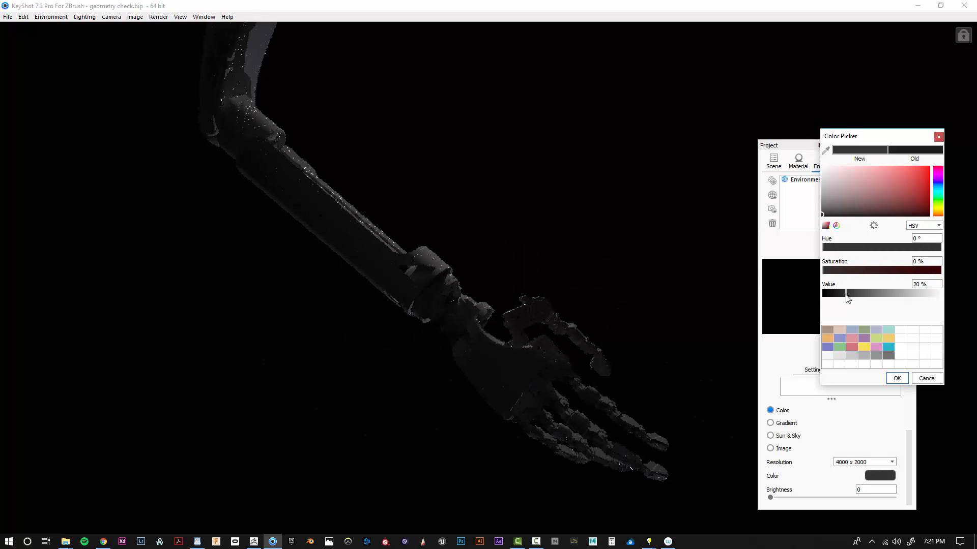
{"action": "left_click", "coordinate": [921, 379]}
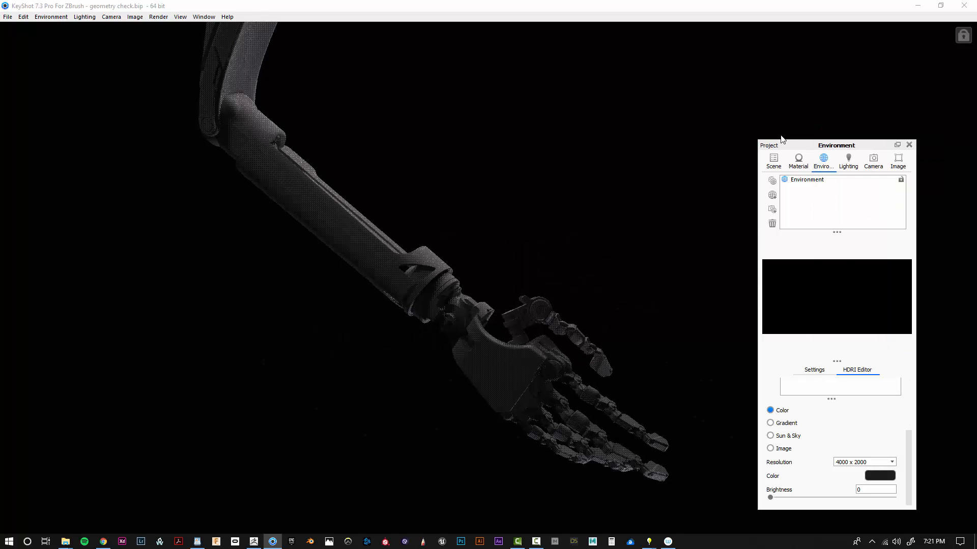
Set the environment's background colour to a value of 3% in its background settings.
{"action": "left_click", "coordinate": [773, 161]}
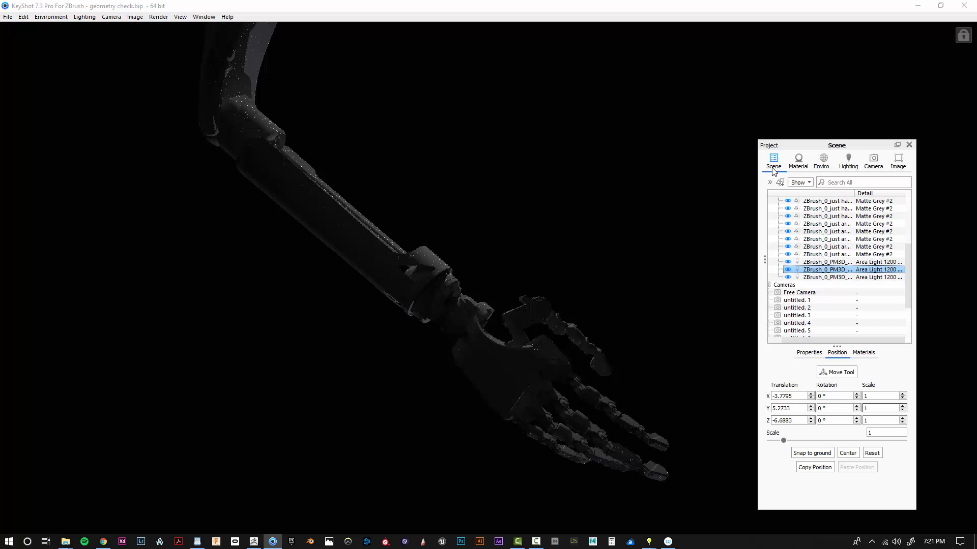
{"action": "left_click", "coordinate": [800, 164]}
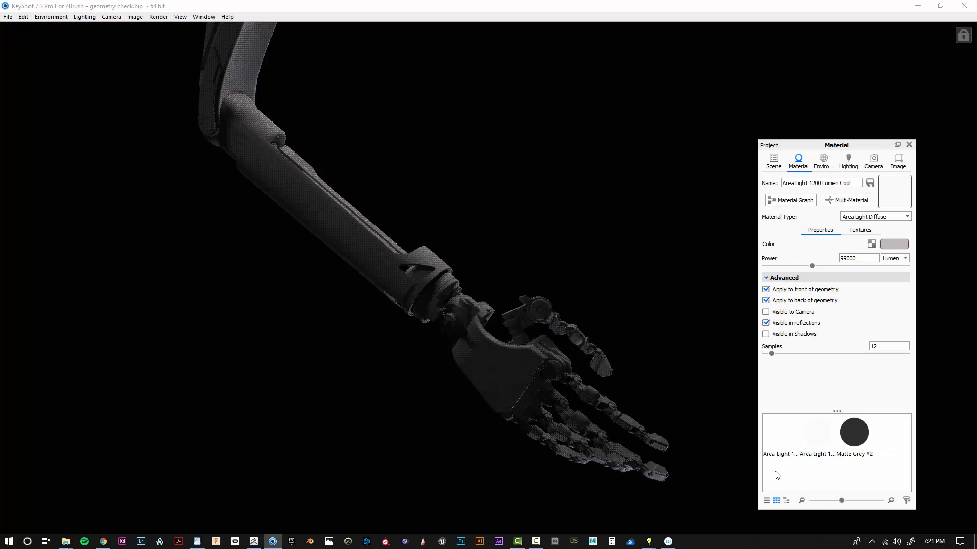
{"action": "left_click", "coordinate": [824, 162]}
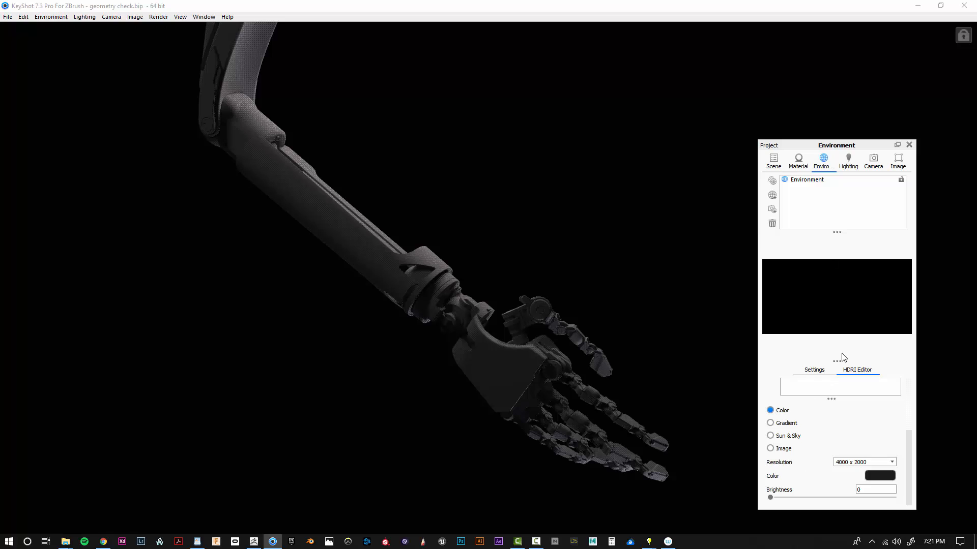
{"action": "left_click", "coordinate": [814, 369]}
{"action": "scroll", "coordinate": [781, 474], "scroll_direction": "down", "scroll_amount": 2}
{"action": "left_click", "coordinate": [884, 427]}
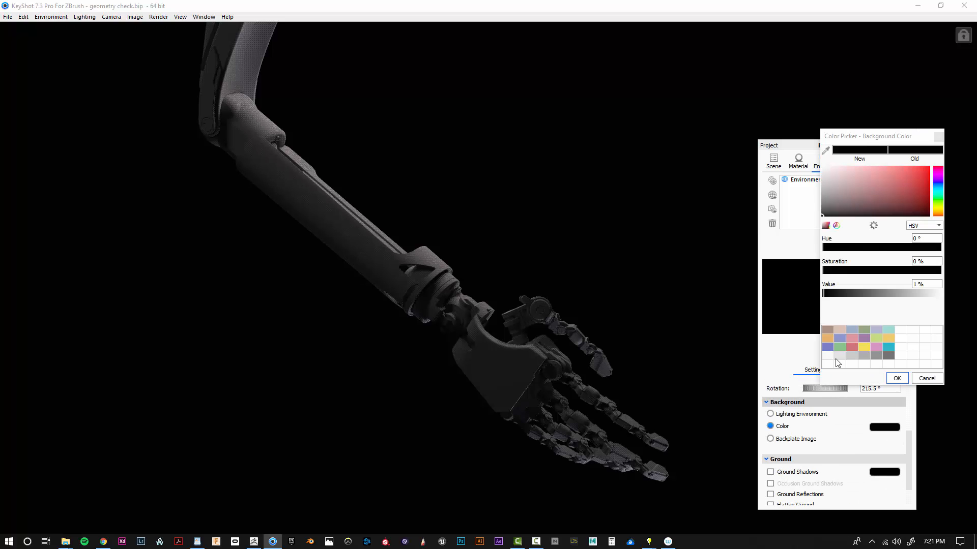
{"action": "left_click", "coordinate": [829, 293]}
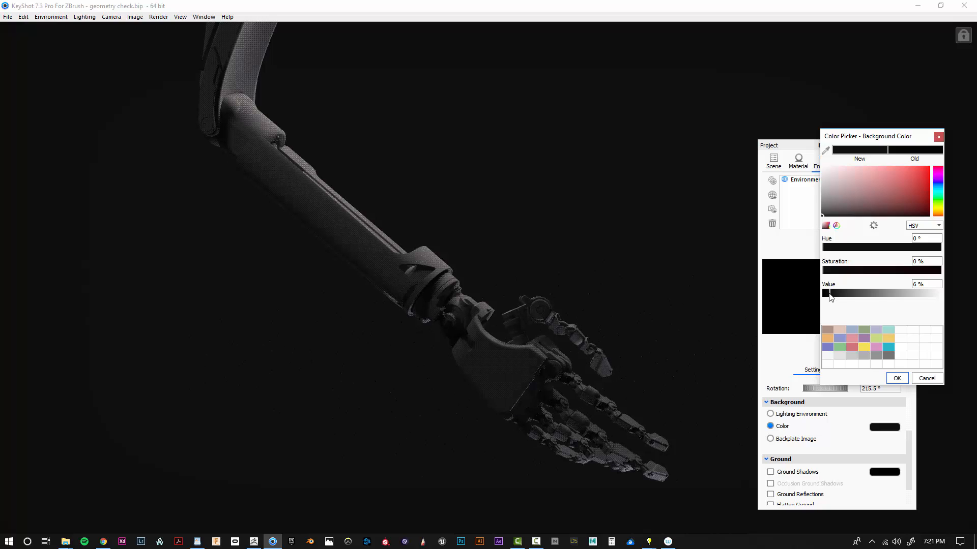
{"action": "left_click", "coordinate": [829, 294]}
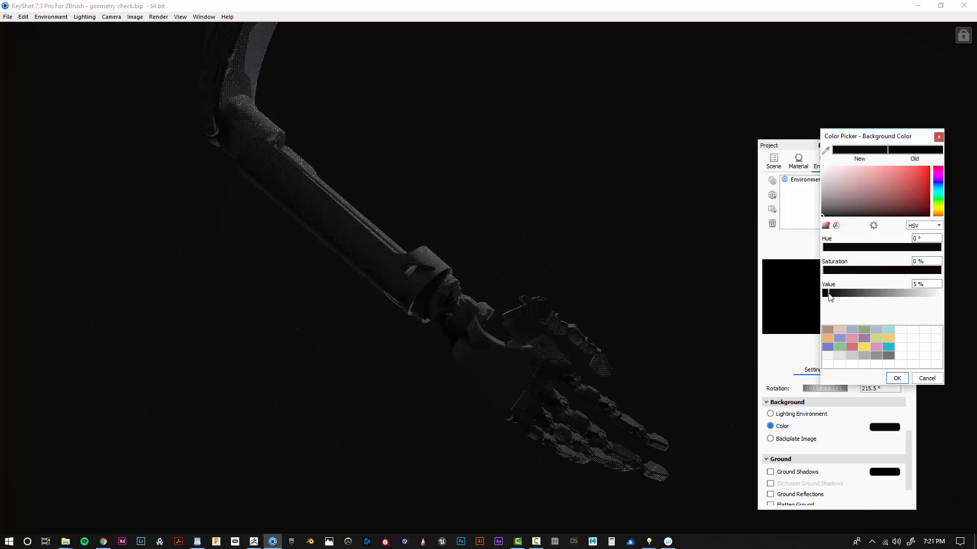
{"action": "left_click", "coordinate": [828, 295]}
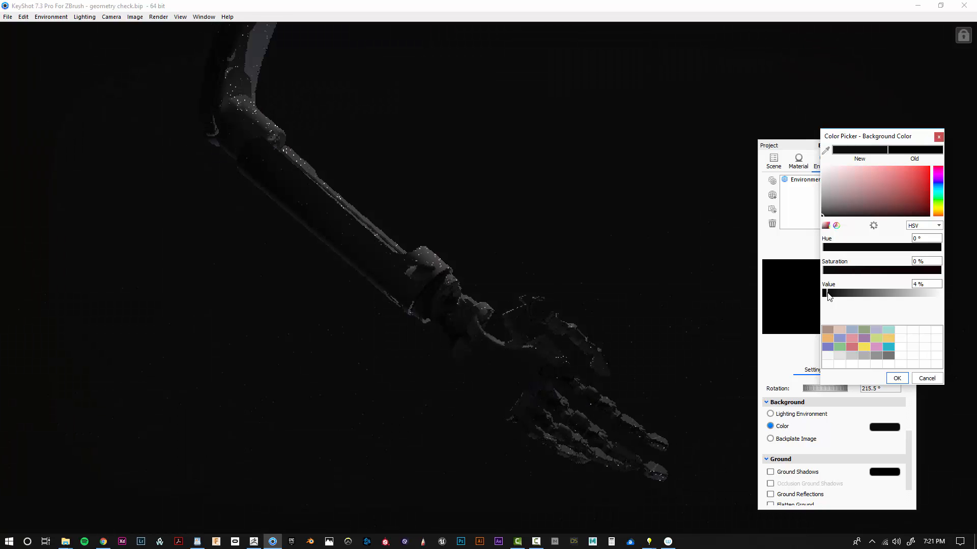
{"action": "left_click", "coordinate": [827, 295]}
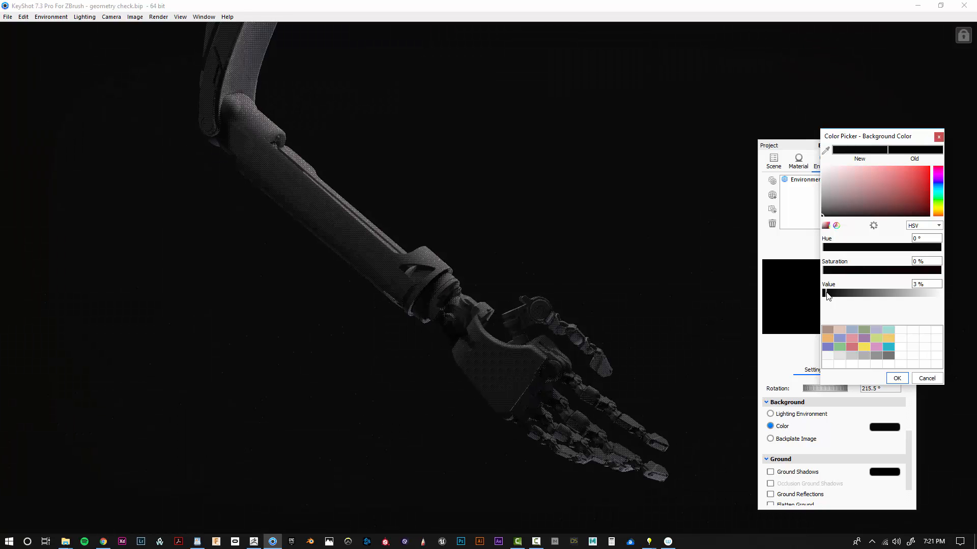
{"action": "left_click", "coordinate": [899, 378]}
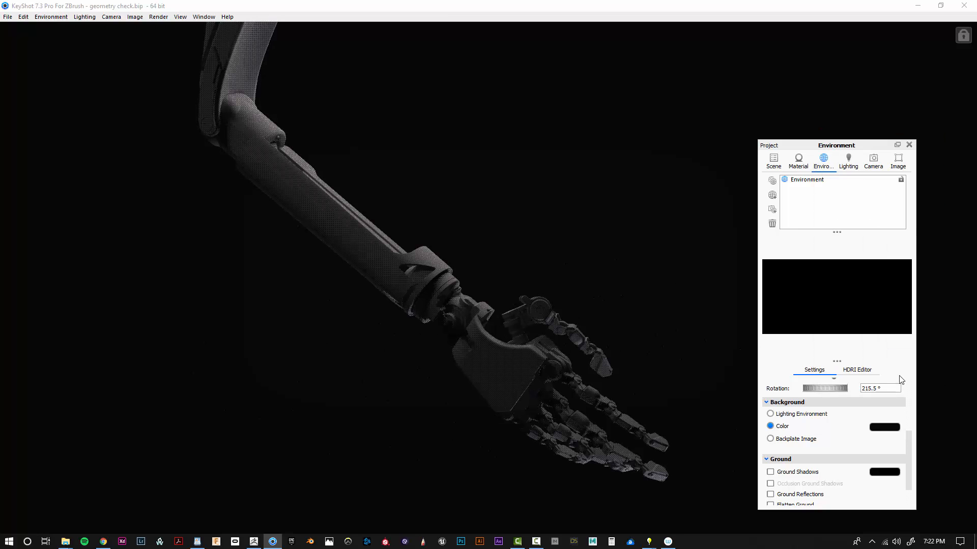
Tint the dark background colour blue with a hue of 209° and 10% saturation, and save the scene.
{"action": "left_click", "coordinate": [890, 429]}
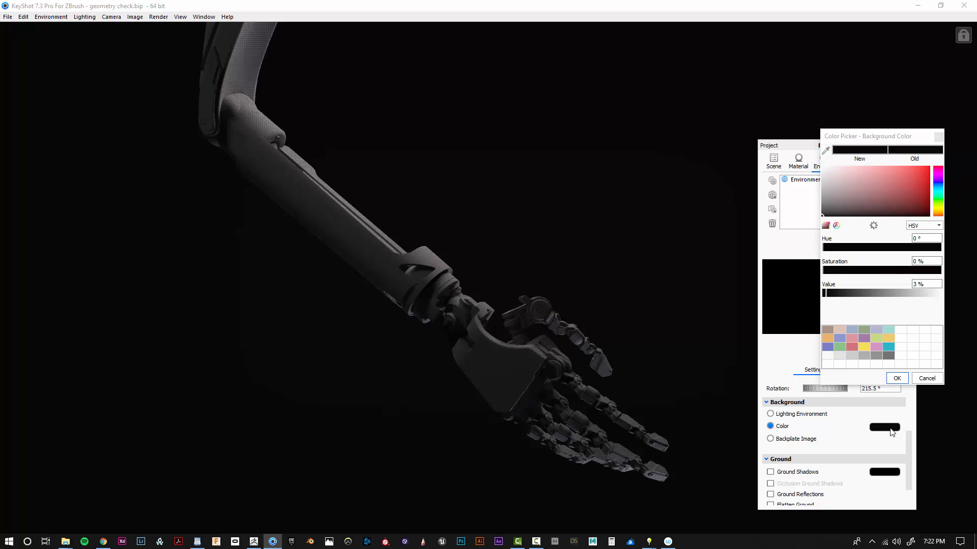
{"action": "left_click_drag", "start_coordinate": [829, 247], "coordinate": [924, 248]}
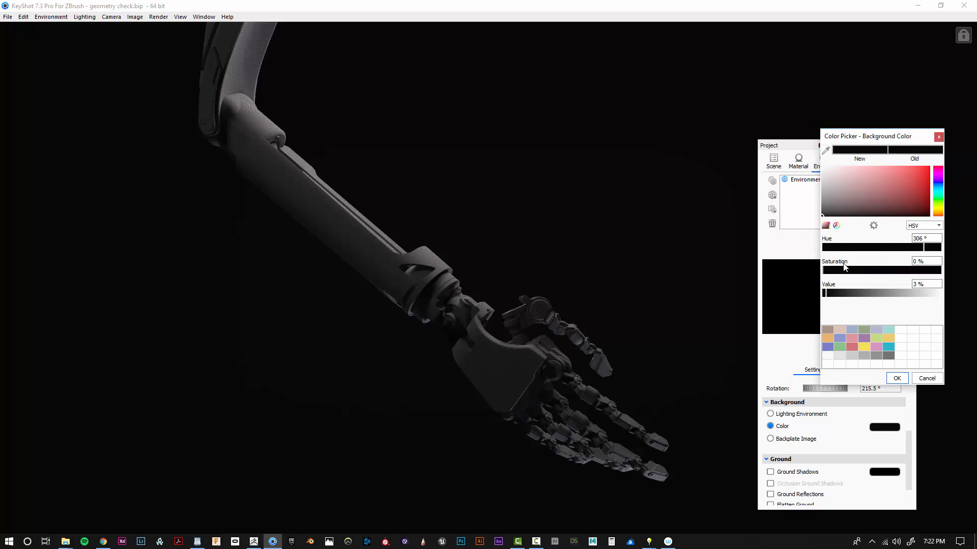
{"action": "left_click_drag", "start_coordinate": [828, 271], "coordinate": [941, 270]}
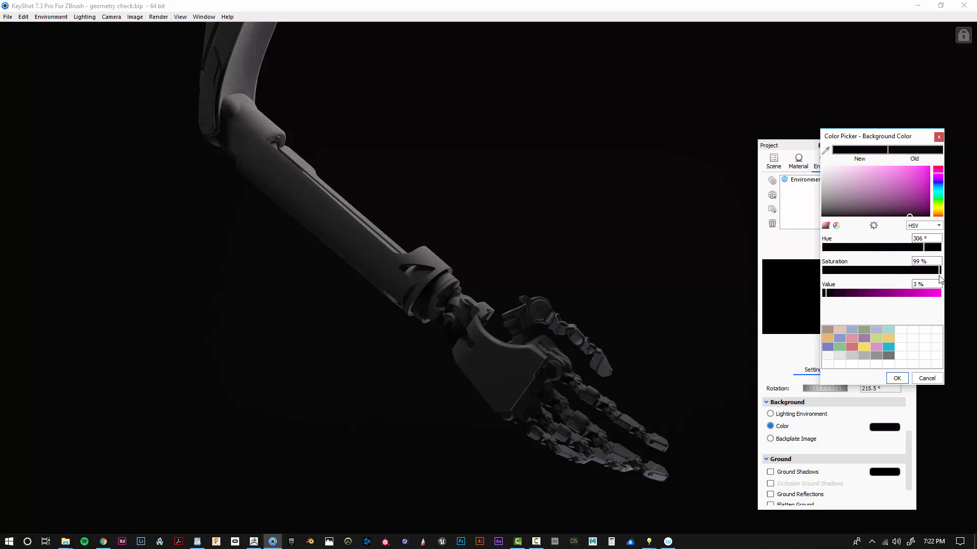
{"action": "left_click", "coordinate": [864, 247]}
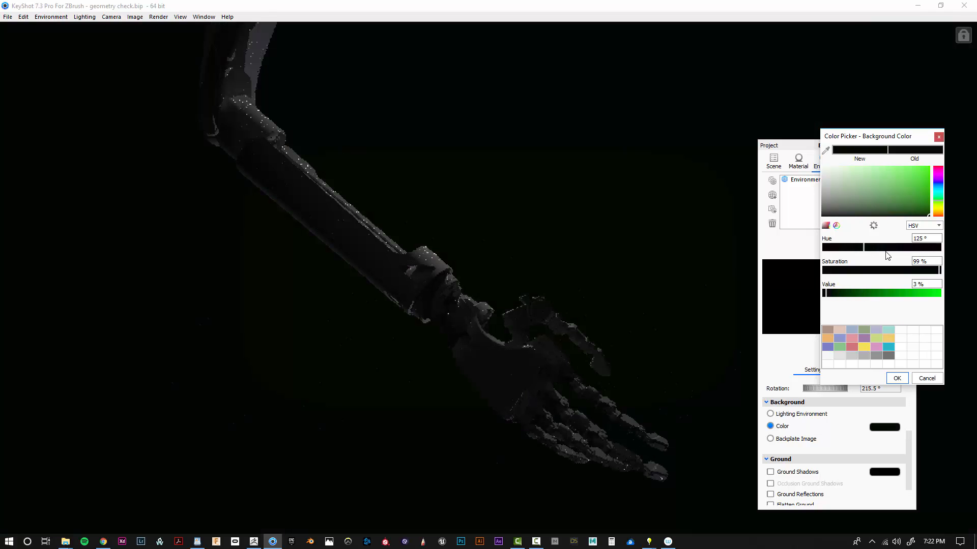
{"action": "left_click", "coordinate": [929, 249]}
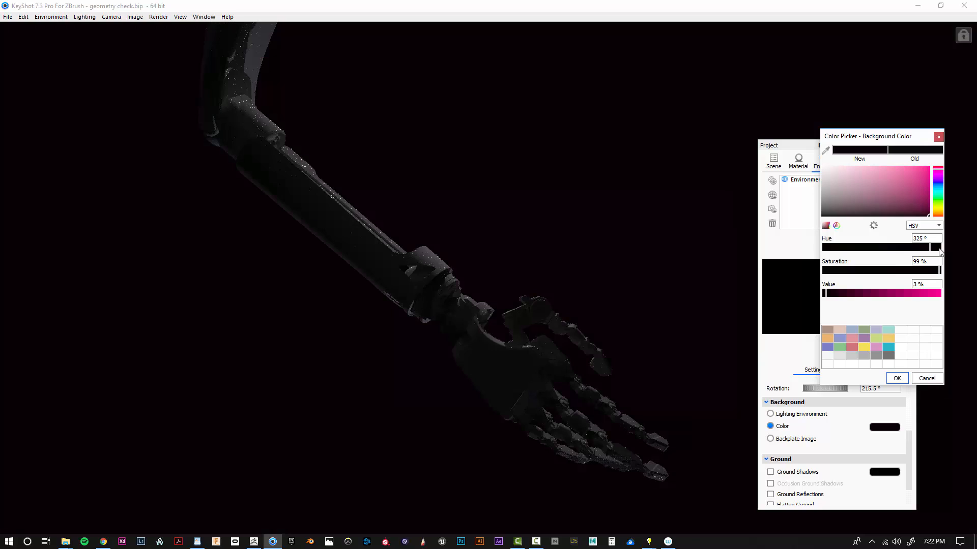
{"action": "left_click", "coordinate": [939, 248]}
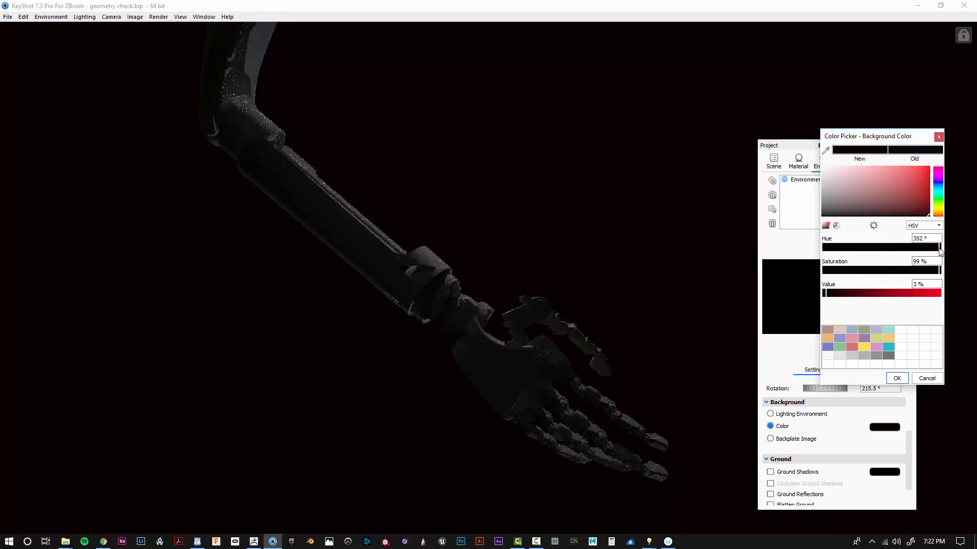
{"action": "left_click_drag", "start_coordinate": [939, 249], "coordinate": [886, 255]}
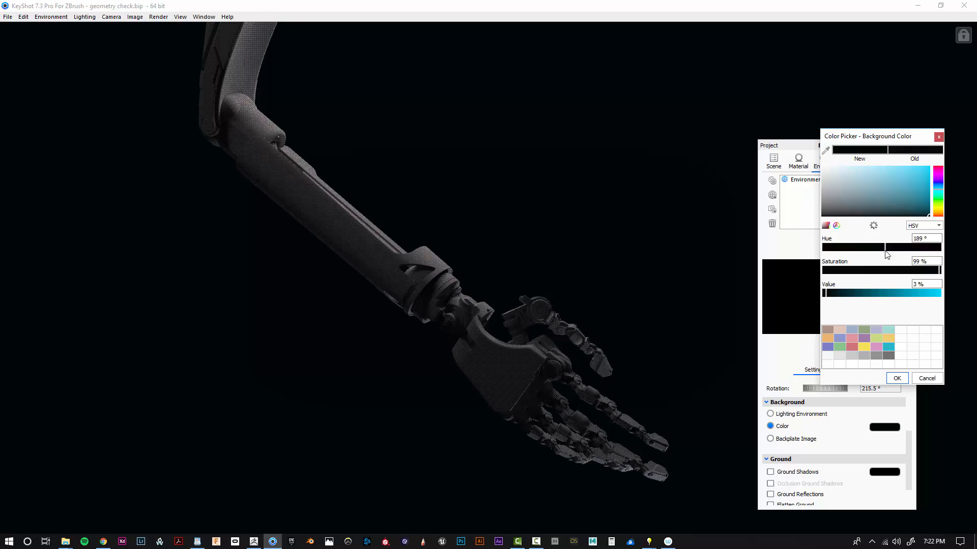
{"action": "left_click_drag", "start_coordinate": [886, 255], "coordinate": [833, 273]}
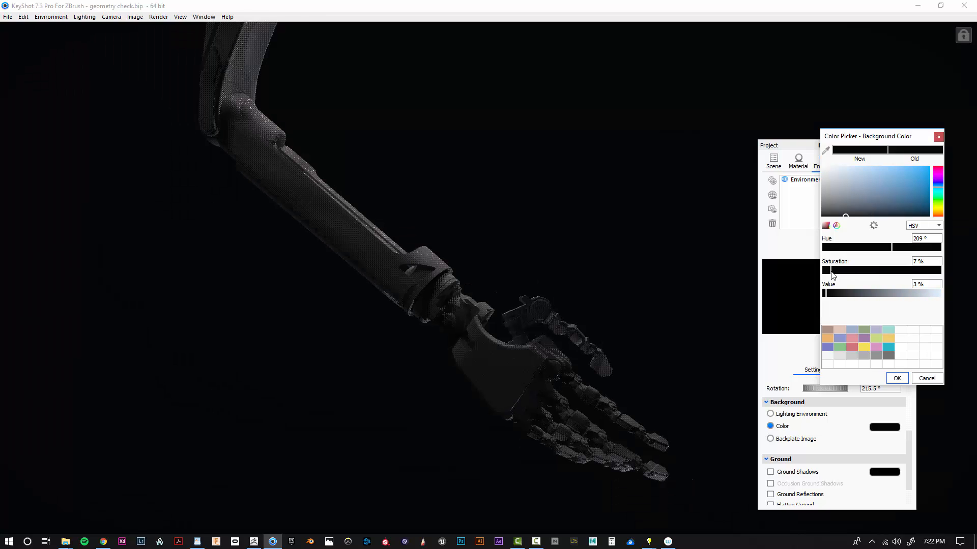
{"action": "left_click_drag", "start_coordinate": [831, 274], "coordinate": [837, 276]}
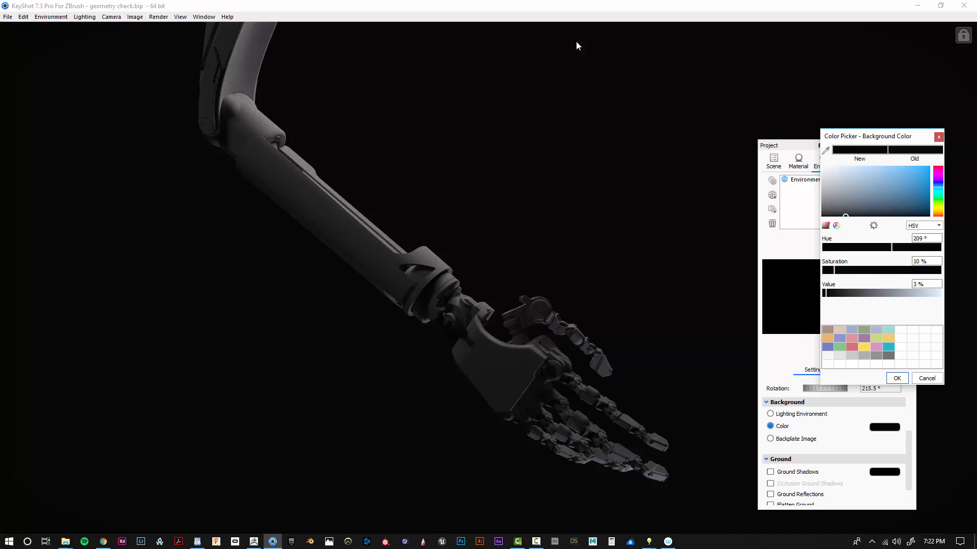
{"action": "left_click", "coordinate": [395, 4]}
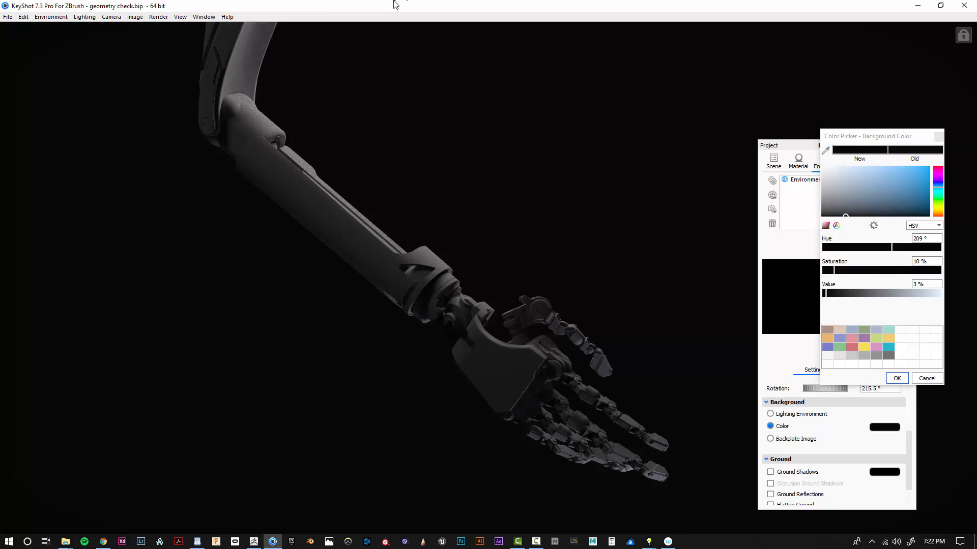
{"action": "key", "text": "ctrl+s"}
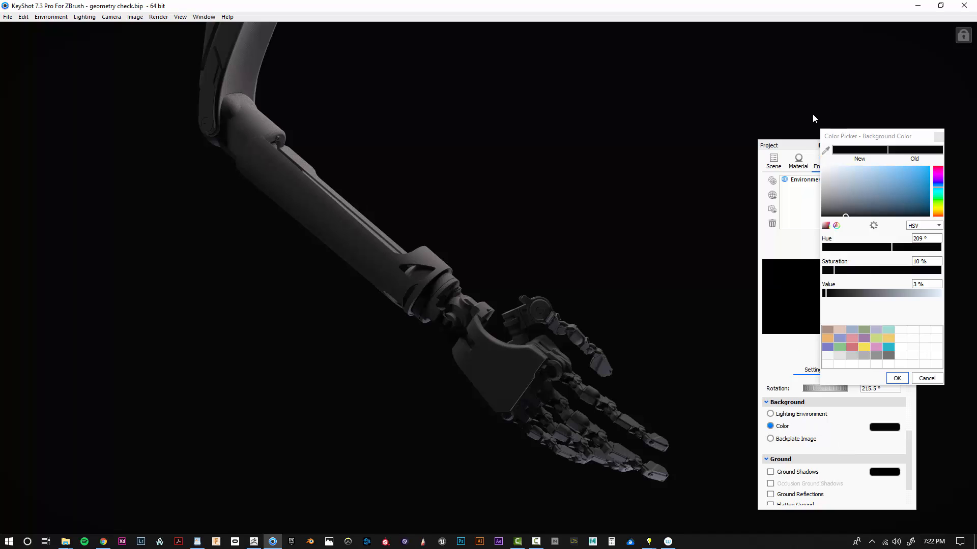
Scale the last area-light sphere in the scene down to 0.3896 and raise its power to 300000 lumen.
{"action": "left_click_drag", "start_coordinate": [797, 146], "coordinate": [818, 62]}
{"action": "left_click_drag", "start_coordinate": [883, 137], "coordinate": [925, 274]}
{"action": "left_click", "coordinate": [793, 78]}
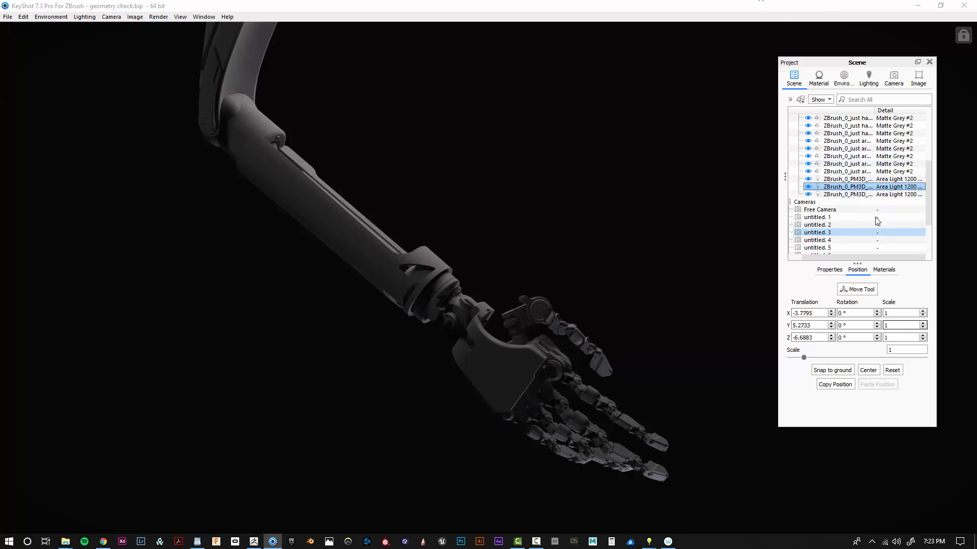
{"action": "double_click", "coordinate": [889, 196]}
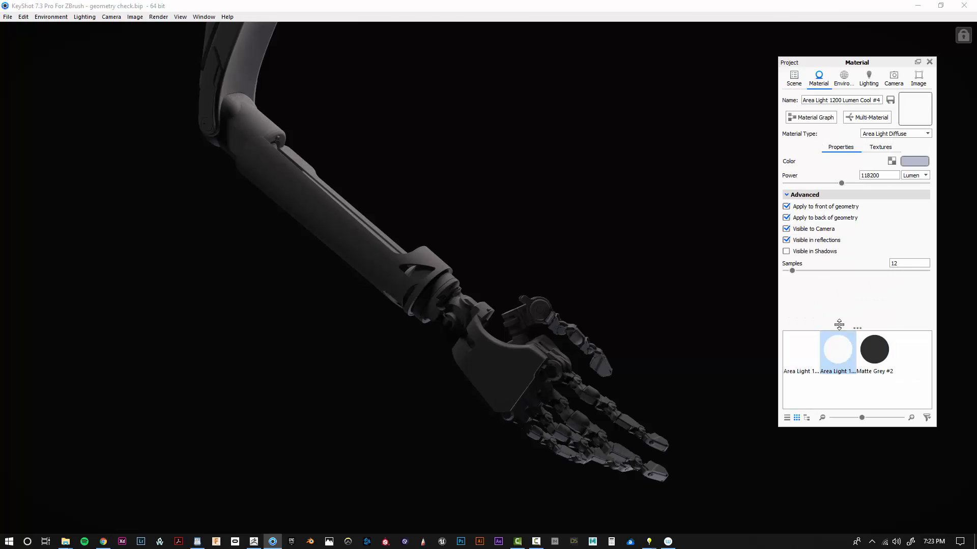
{"action": "left_click", "coordinate": [793, 79]}
{"action": "left_click", "coordinate": [852, 195]}
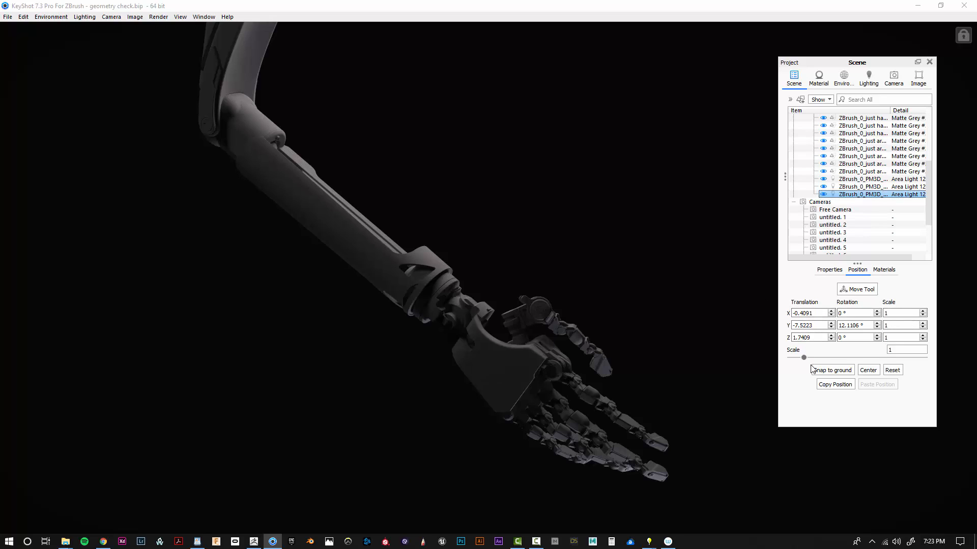
{"action": "mouse_move", "coordinate": [805, 358]}
{"action": "left_mouse_down"}
{"action": "mouse_move", "coordinate": [817, 362]}
{"action": "mouse_move", "coordinate": [803, 359]}
{"action": "left_mouse_up"}
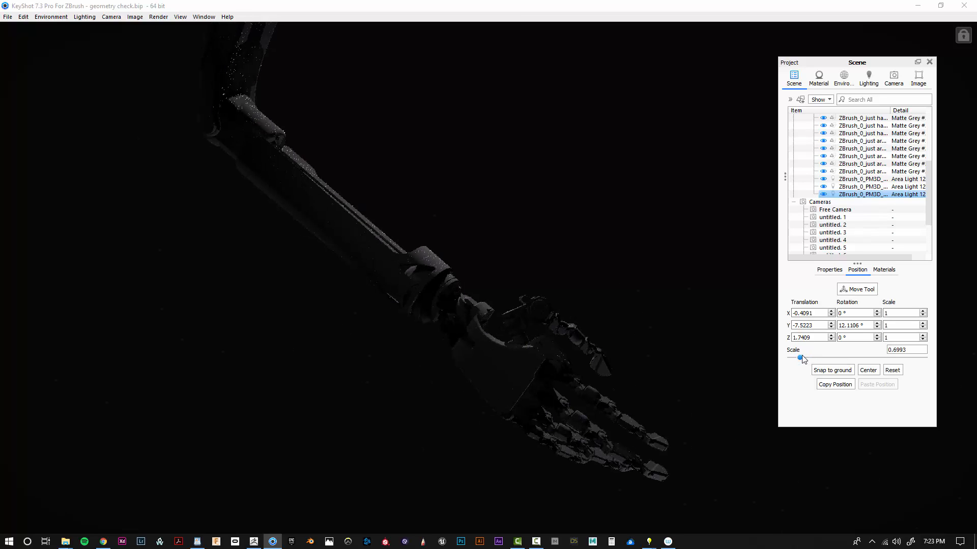
{"action": "left_click_drag", "start_coordinate": [802, 360], "coordinate": [798, 359]}
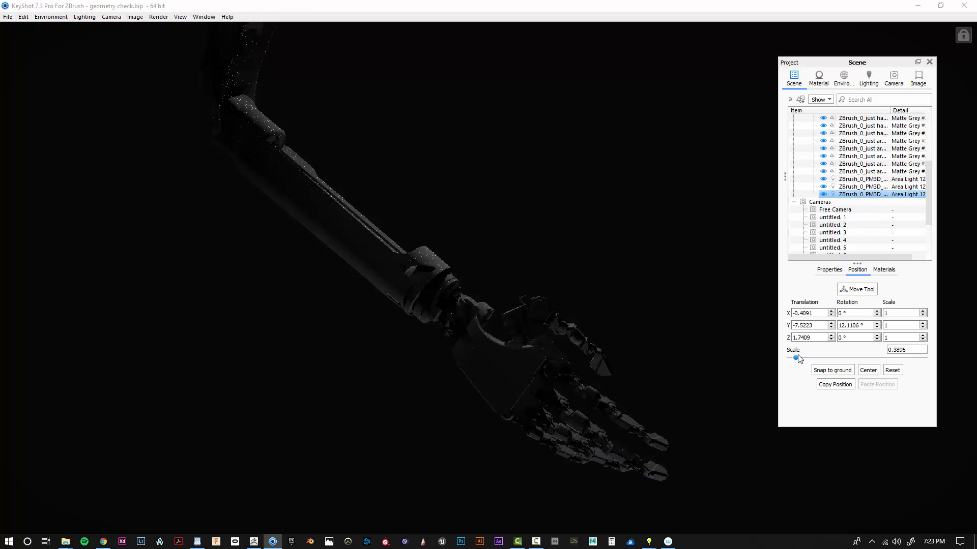
{"action": "double_click", "coordinate": [875, 196]}
{"action": "left_click_drag", "start_coordinate": [841, 184], "coordinate": [947, 196]}
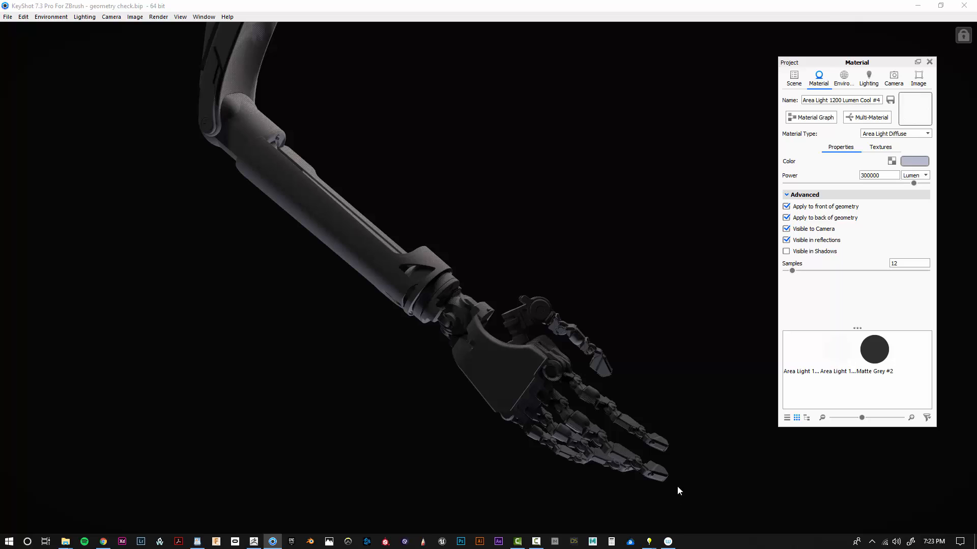
Switch to the Free Camera and raise the last area-light sphere along its vertical axis with the Move Tool.
{"action": "left_click", "coordinate": [894, 79]}
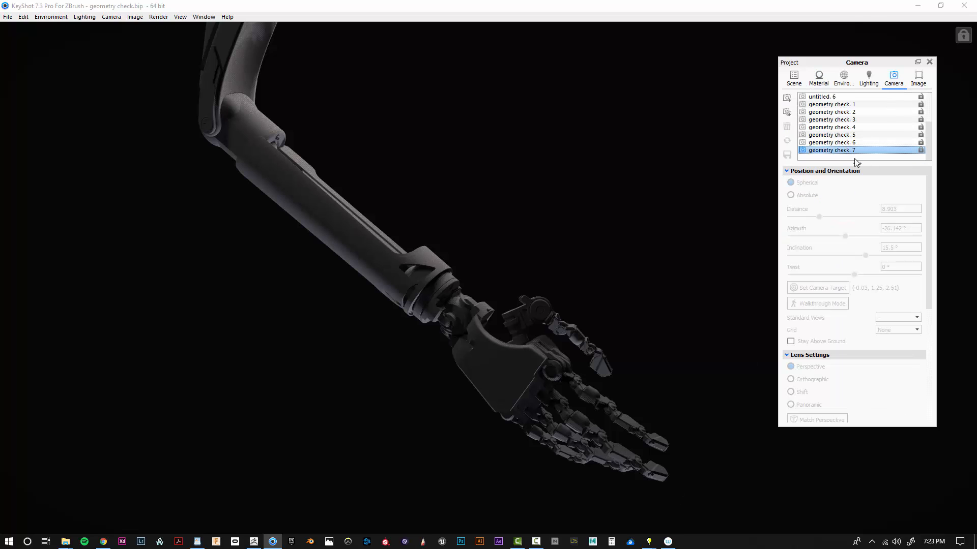
{"action": "scroll", "coordinate": [850, 133], "scroll_direction": "up", "scroll_amount": 5}
{"action": "left_click", "coordinate": [824, 97]}
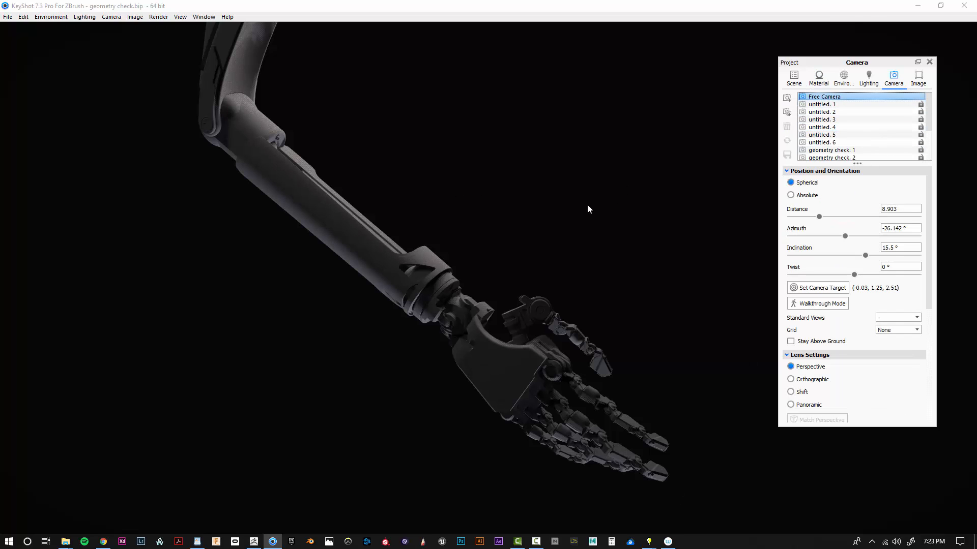
{"action": "left_click_drag", "start_coordinate": [588, 205], "coordinate": [904, 214]}
{"action": "left_click_drag", "start_coordinate": [616, 188], "coordinate": [835, 122]}
{"action": "left_click", "coordinate": [794, 79]}
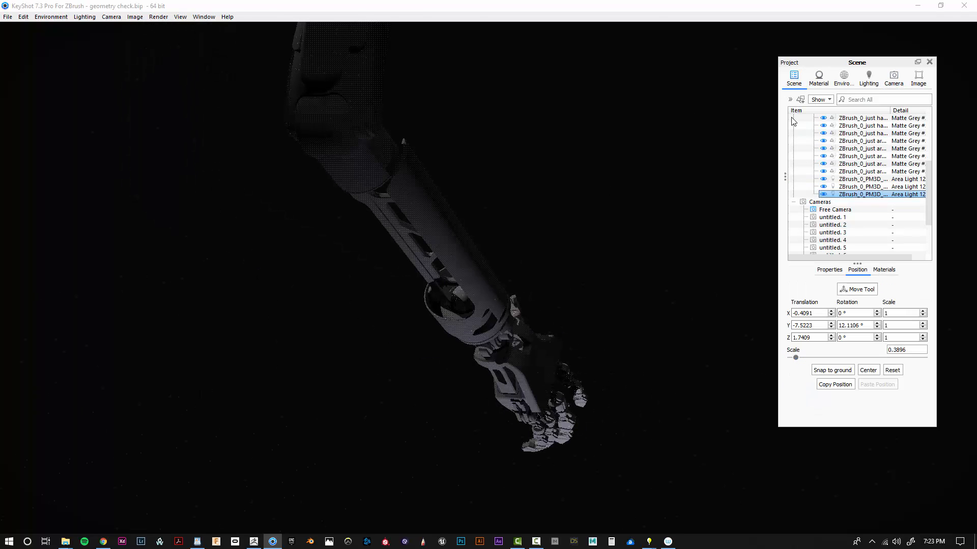
{"action": "right_click", "coordinate": [846, 195]}
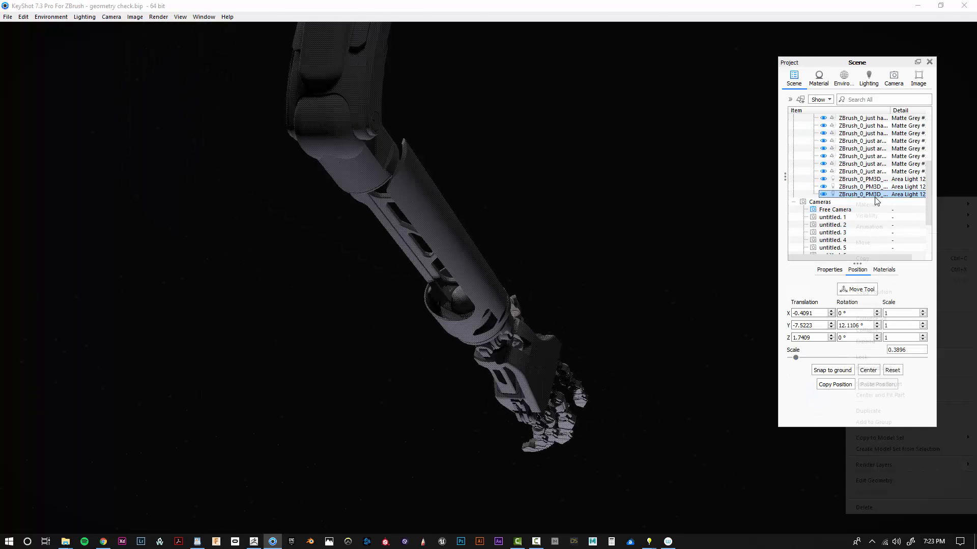
{"action": "left_click", "coordinate": [870, 247]}
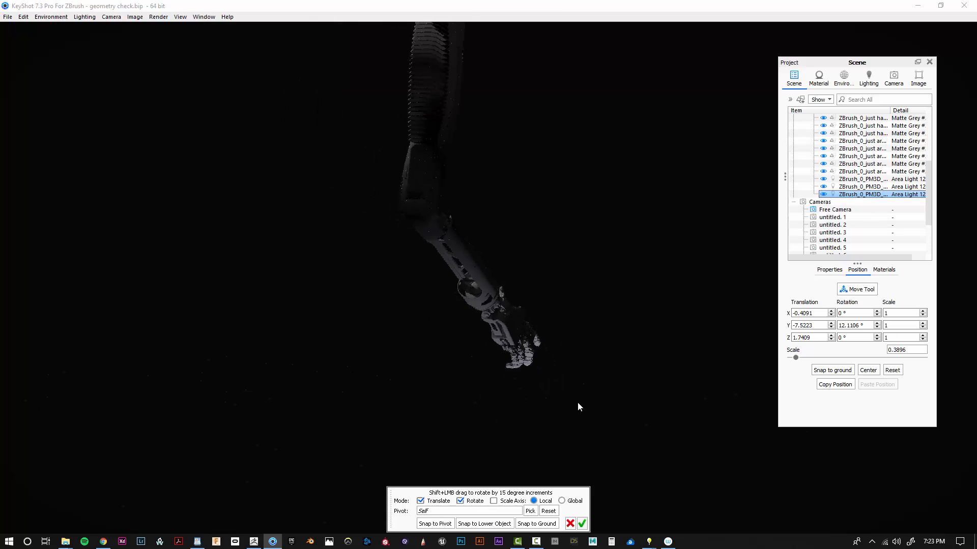
{"action": "scroll", "coordinate": [579, 404], "scroll_direction": "down", "scroll_amount": 5}
{"action": "left_click_drag", "start_coordinate": [558, 433], "coordinate": [565, 380]}
{"action": "scroll", "coordinate": [574, 440], "scroll_direction": "down", "scroll_amount": 4}
{"action": "left_click_drag", "start_coordinate": [482, 223], "coordinate": [475, 168]}
Return to the "geometry check. 7" camera and reduce the power of "Area Light 1200 Lumen Cool #4" to 80223 lumen.
{"action": "left_click", "coordinate": [894, 79]}
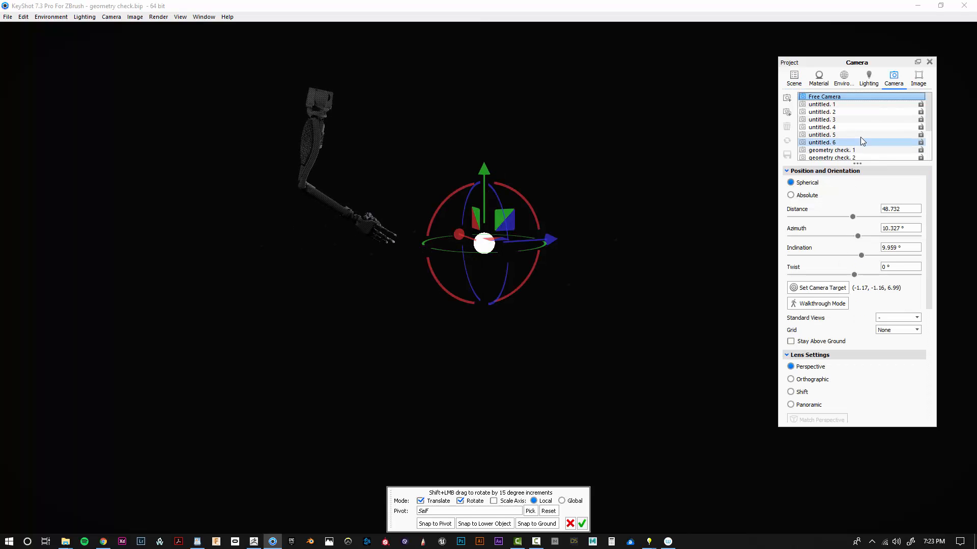
{"action": "scroll", "coordinate": [862, 141], "scroll_direction": "down", "scroll_amount": 2}
{"action": "left_click", "coordinate": [857, 150]}
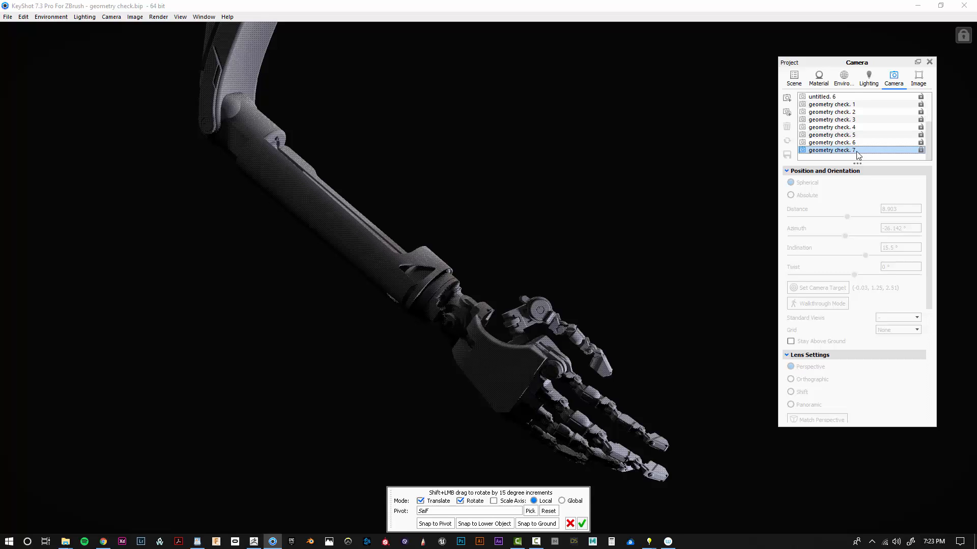
{"action": "left_click", "coordinate": [819, 78]}
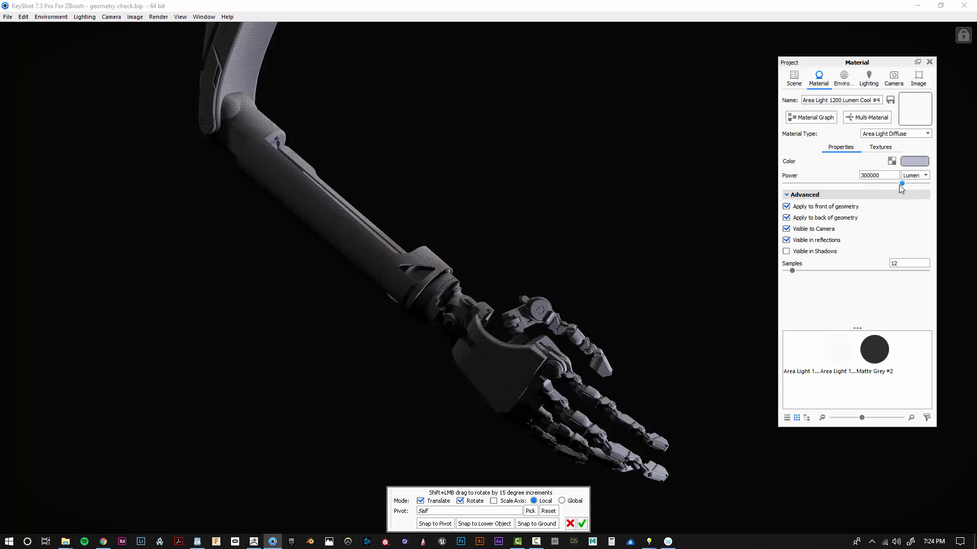
{"action": "left_click", "coordinate": [816, 184]}
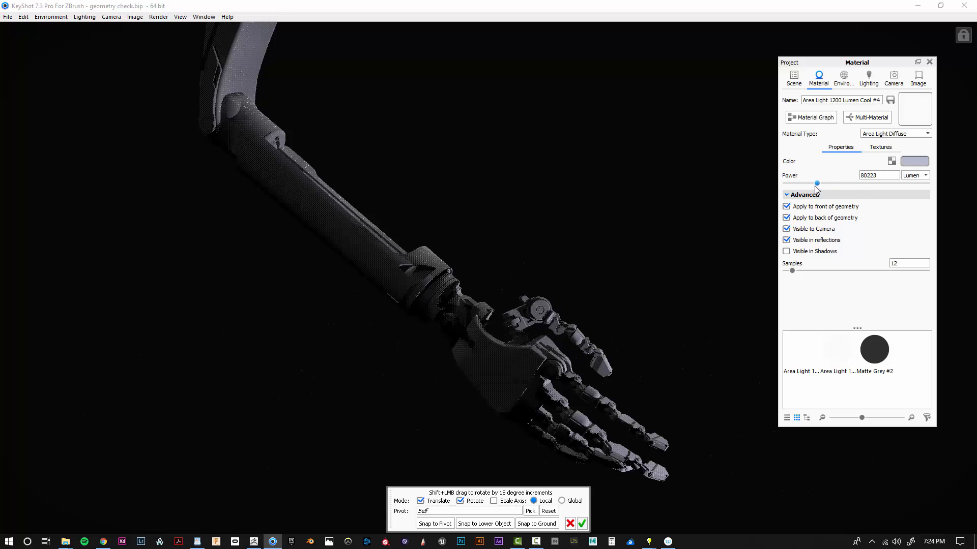
Reduce "Area Light 1200 Lumen Cool #4" to 55176 lumen and stretch its sphere vertically with Scale Axis in the Free Camera.
{"action": "left_click_drag", "start_coordinate": [816, 184], "coordinate": [808, 184]}
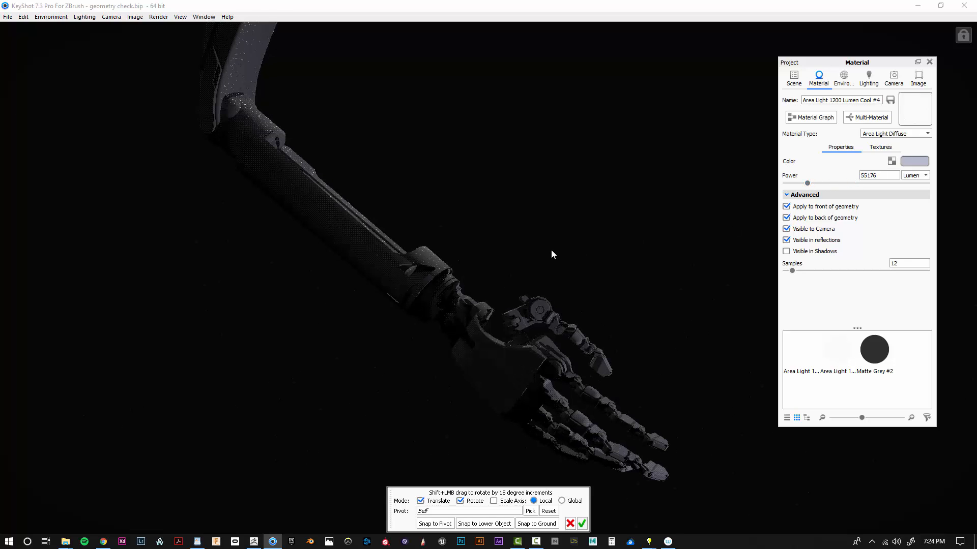
{"action": "left_click", "coordinate": [900, 79]}
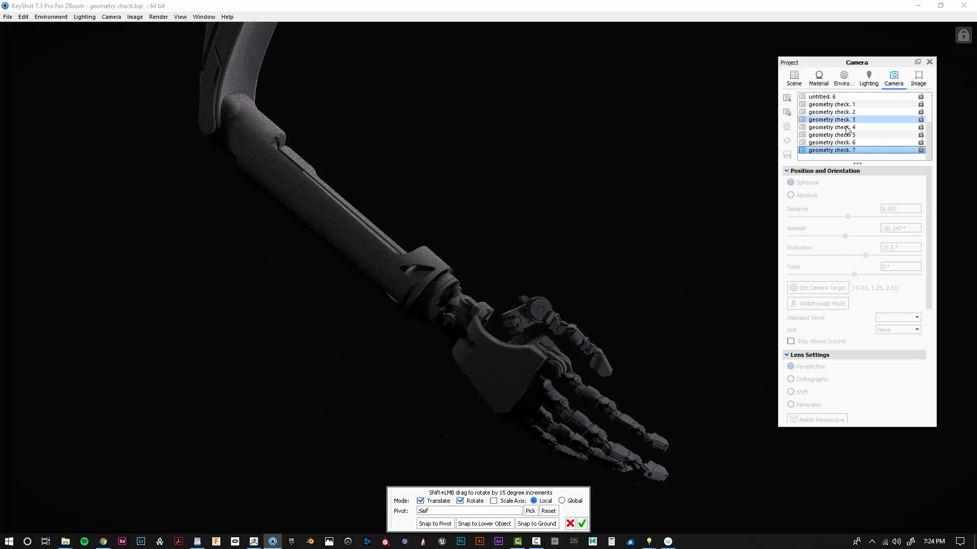
{"action": "scroll", "coordinate": [855, 127], "scroll_direction": "up", "scroll_amount": 2}
{"action": "left_click", "coordinate": [825, 96]}
{"action": "scroll", "coordinate": [689, 253], "scroll_direction": "down", "scroll_amount": 5}
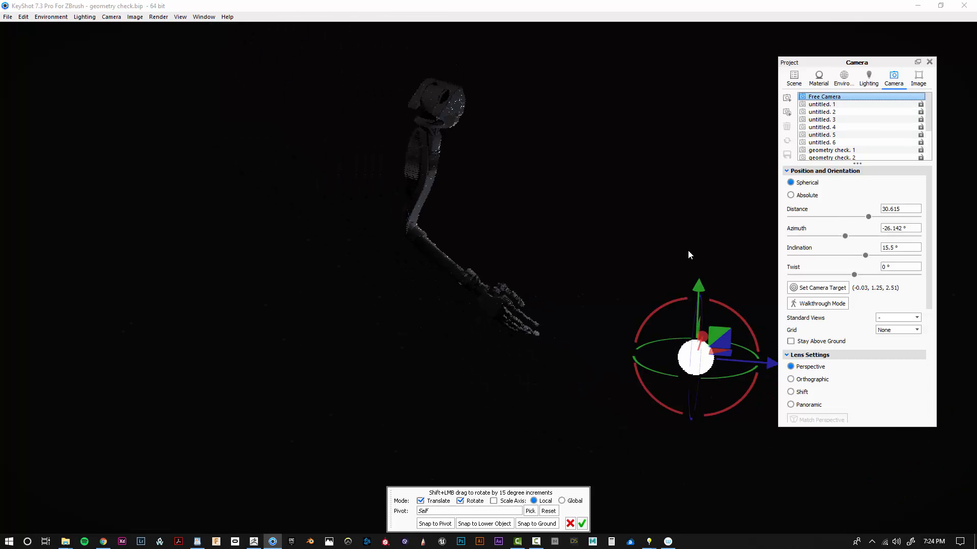
{"action": "middle_click_drag", "start_coordinate": [631, 231], "coordinate": [548, 196]}
{"action": "left_click_drag", "start_coordinate": [549, 204], "coordinate": [621, 209]}
{"action": "left_click_drag", "start_coordinate": [611, 243], "coordinate": [636, 272]}
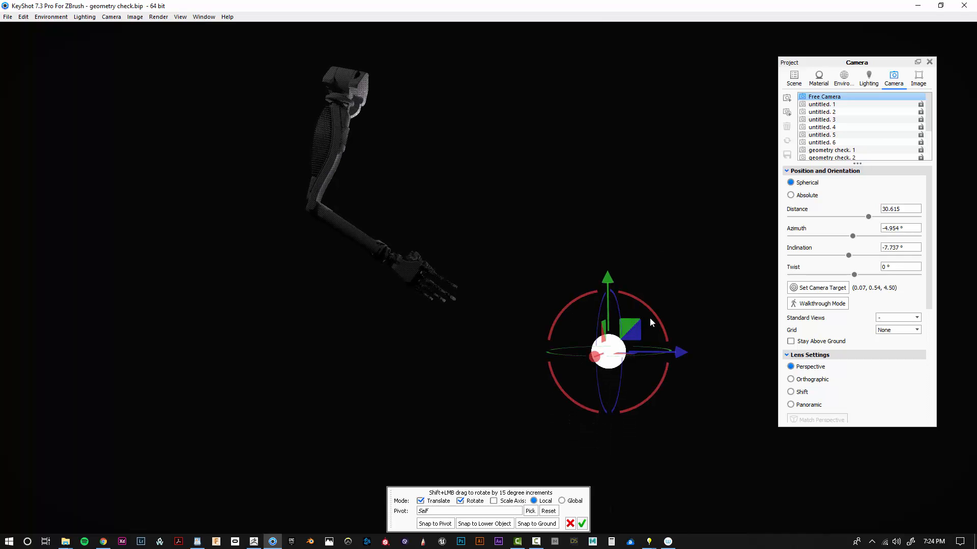
{"action": "left_click", "coordinate": [494, 501]}
{"action": "left_click_drag", "start_coordinate": [608, 311], "coordinate": [612, 425]}
{"action": "left_click_drag", "start_coordinate": [609, 377], "coordinate": [639, 502]}
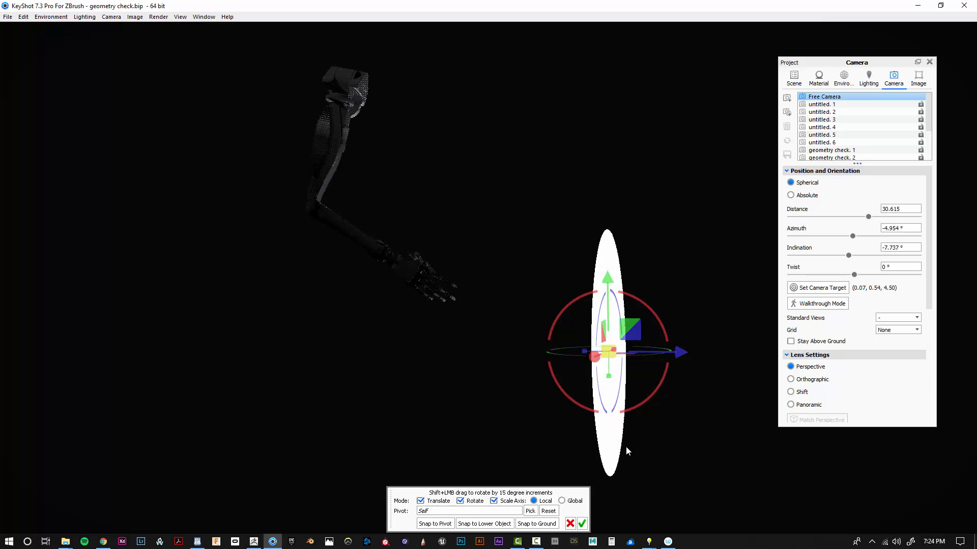
{"action": "left_click_drag", "start_coordinate": [609, 377], "coordinate": [622, 459]}
{"action": "left_click", "coordinate": [582, 524]}
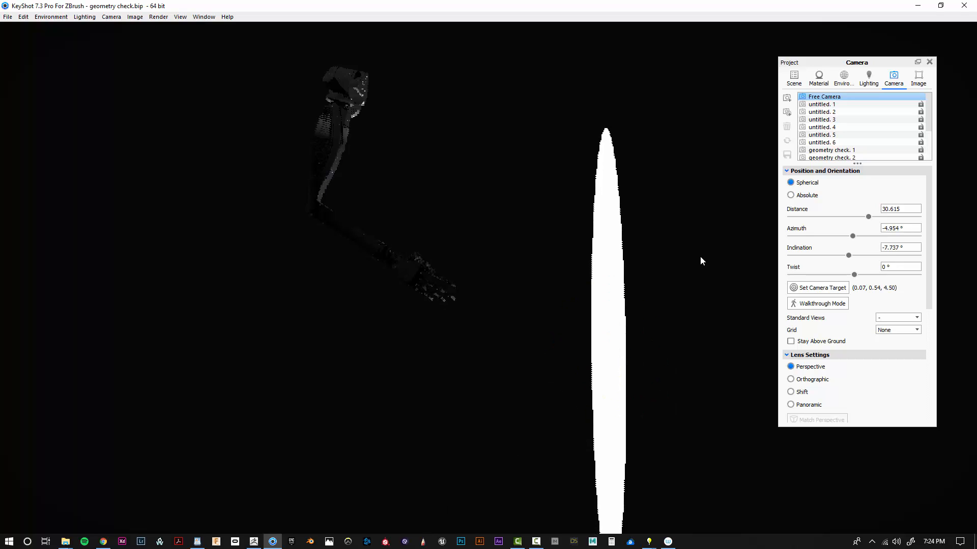
Return to the "geometry check. 7" camera and raise the stretched area light's power to 363000 lumen.
{"action": "left_click_drag", "start_coordinate": [700, 260], "coordinate": [434, 379]}
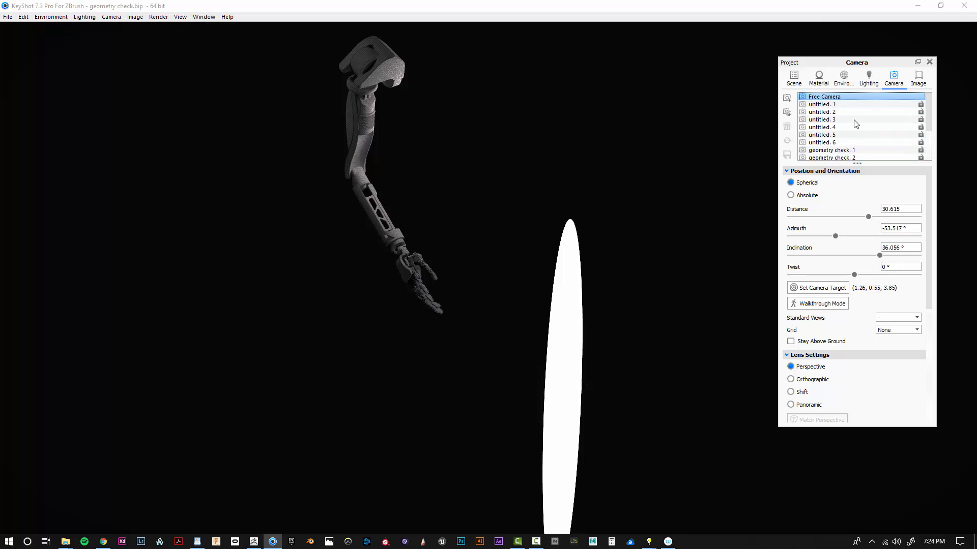
{"action": "scroll", "coordinate": [853, 145], "scroll_direction": "down", "scroll_amount": 3}
{"action": "left_click", "coordinate": [853, 151]}
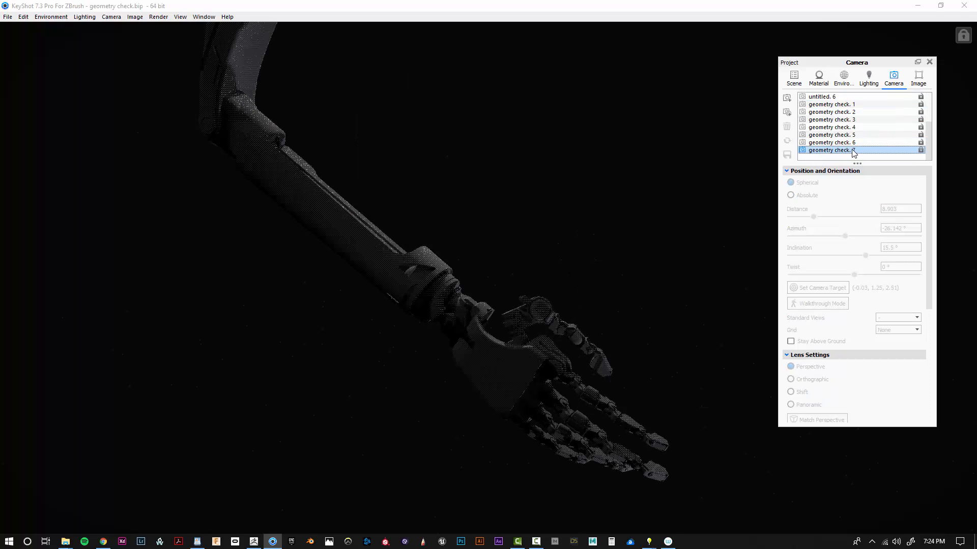
{"action": "left_click", "coordinate": [820, 83]}
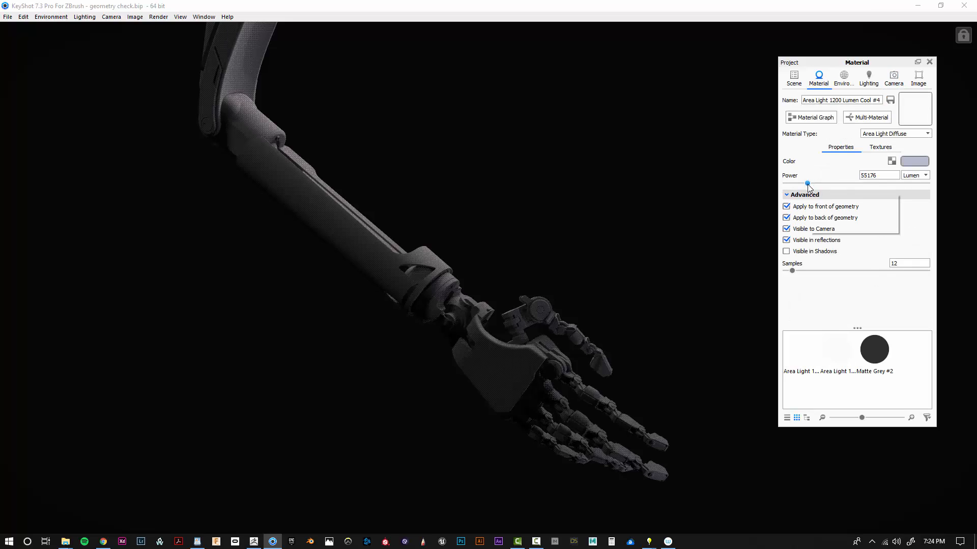
{"action": "mouse_move", "coordinate": [807, 184]}
{"action": "left_mouse_down"}
{"action": "mouse_move", "coordinate": [779, 180]}
{"action": "mouse_move", "coordinate": [808, 182]}
{"action": "left_mouse_up"}
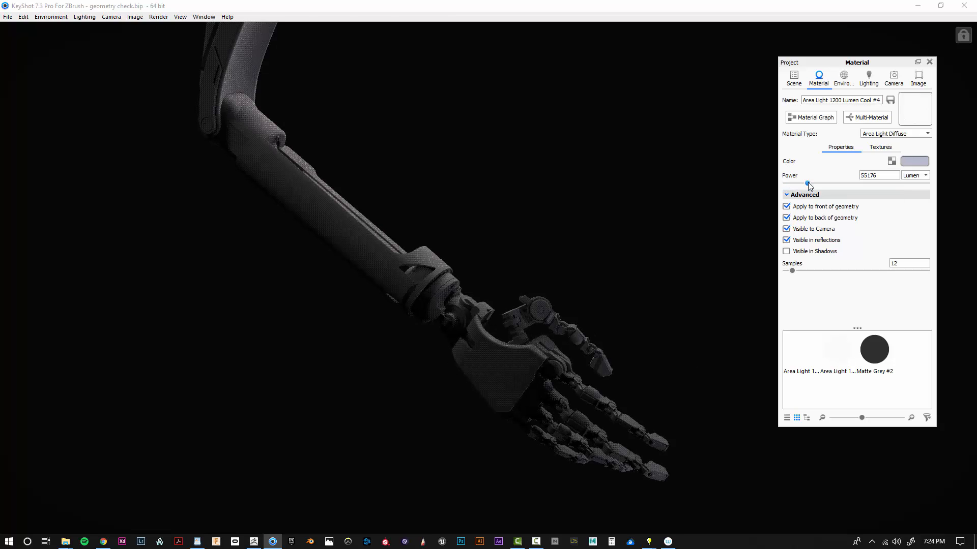
{"action": "left_click_drag", "start_coordinate": [808, 182], "coordinate": [915, 182]}
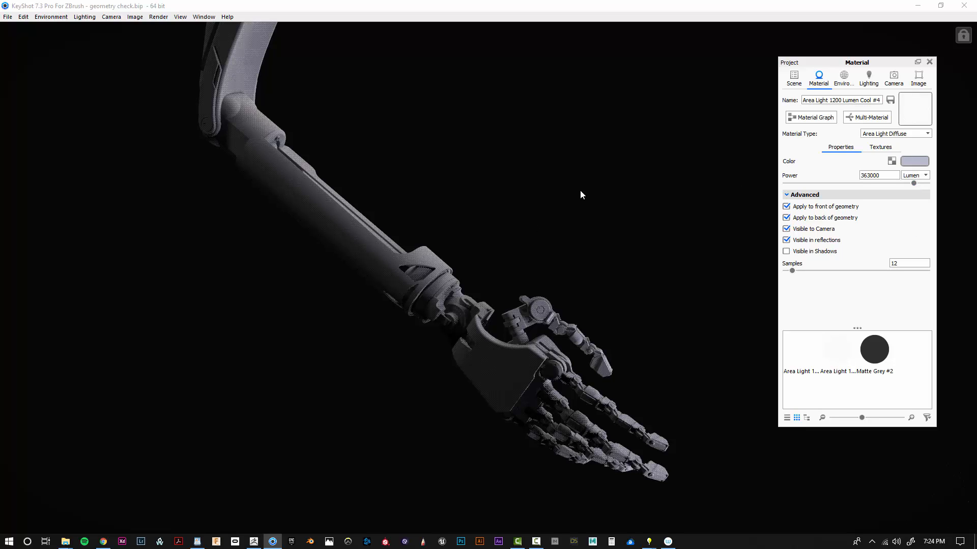
Switch to the Free Camera and undo the vertical stretch of the area-light sphere.
{"action": "left_click", "coordinate": [894, 78]}
{"action": "scroll", "coordinate": [839, 127], "scroll_direction": "up", "scroll_amount": 3}
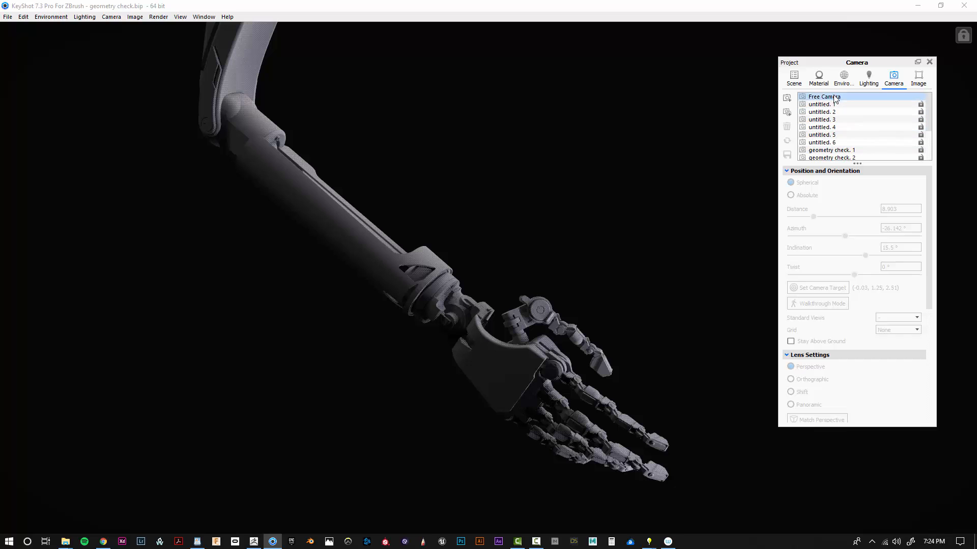
{"action": "left_click", "coordinate": [824, 96]}
{"action": "scroll", "coordinate": [664, 191], "scroll_direction": "down", "scroll_amount": 10}
{"action": "middle_click_drag", "start_coordinate": [617, 209], "coordinate": [526, 200]}
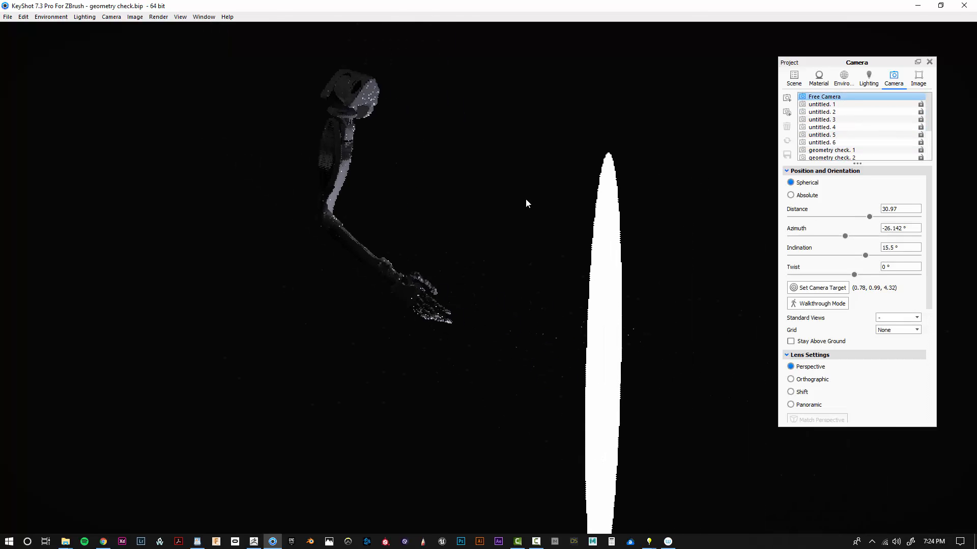
{"action": "key", "text": "ctrl+z"}
{"action": "key", "text": "n"}
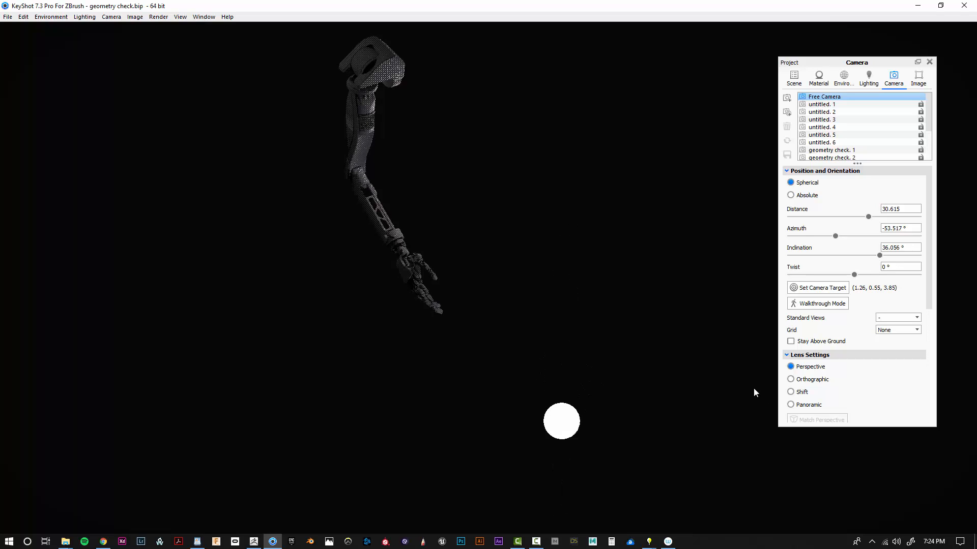
Compare the Free Camera and "geometry check. 7" views, and set the last area-light sphere's overall scale to 1.
{"action": "key", "text": "shift+n"}
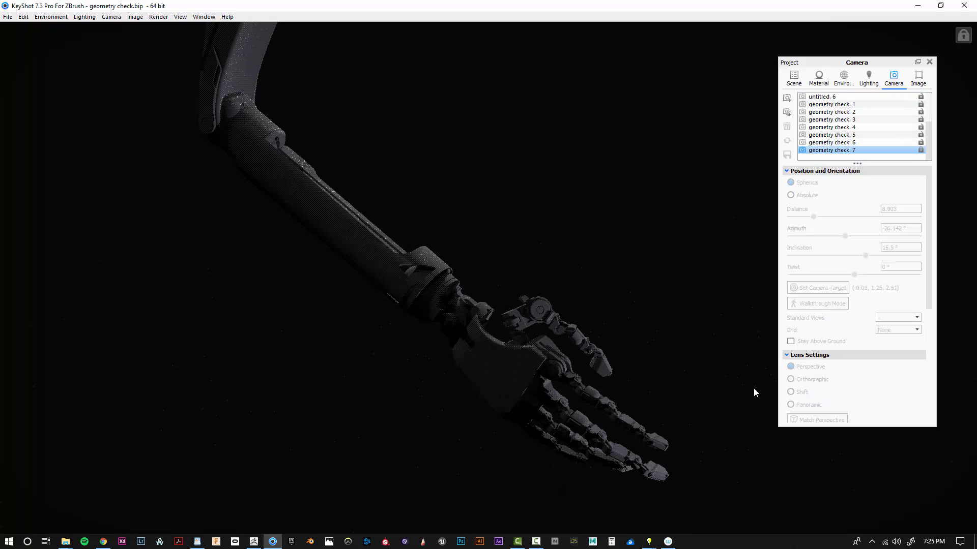
{"action": "key", "text": "n"}
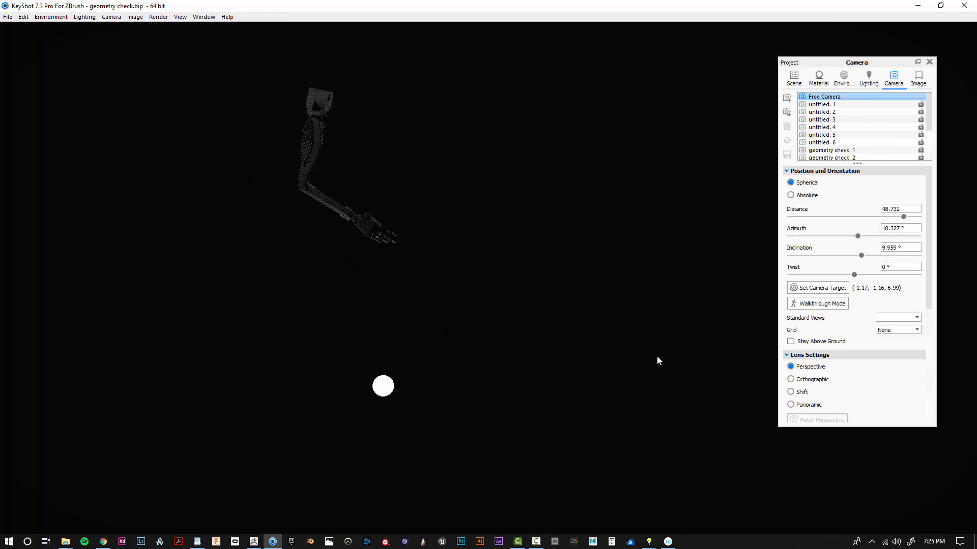
{"action": "key", "text": "shift+n"}
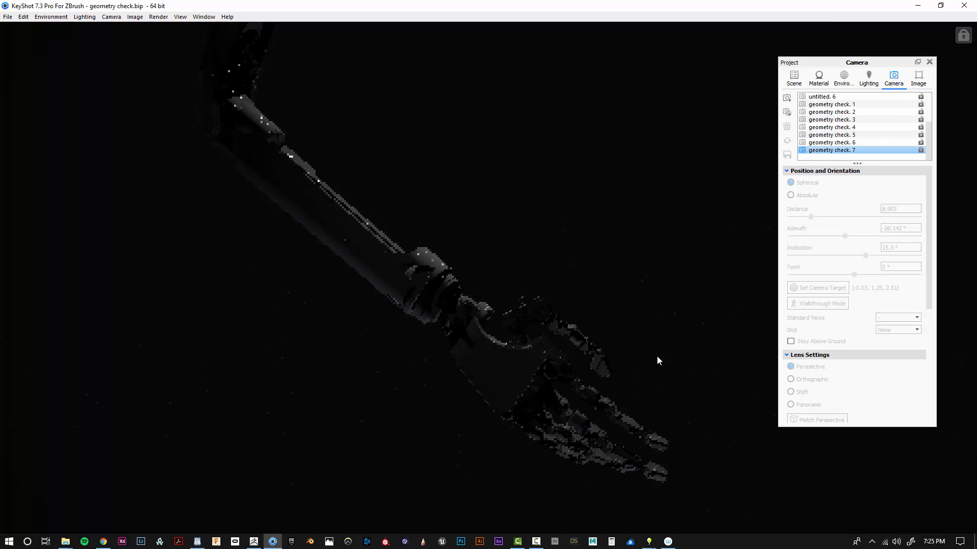
{"action": "scroll", "coordinate": [832, 116], "scroll_direction": "up", "scroll_amount": 3}
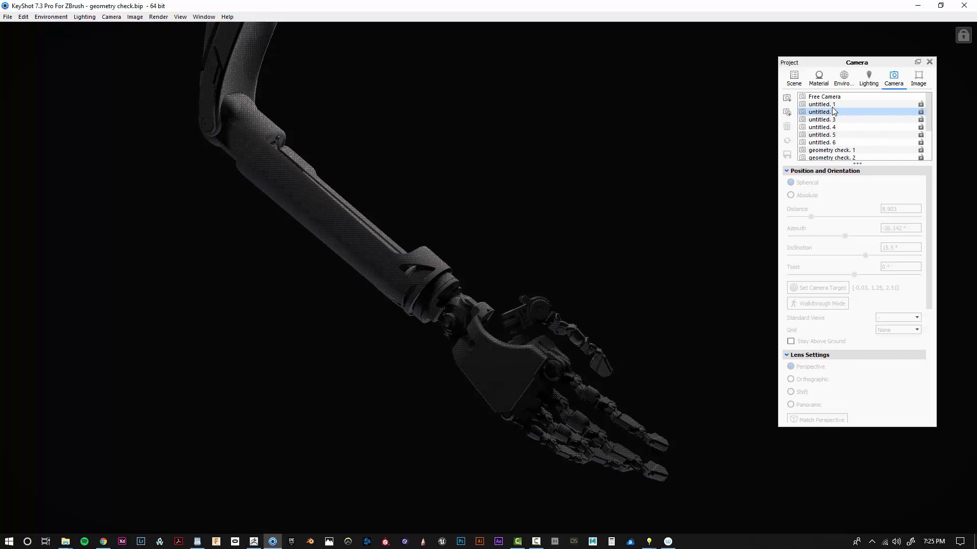
{"action": "left_click", "coordinate": [829, 96]}
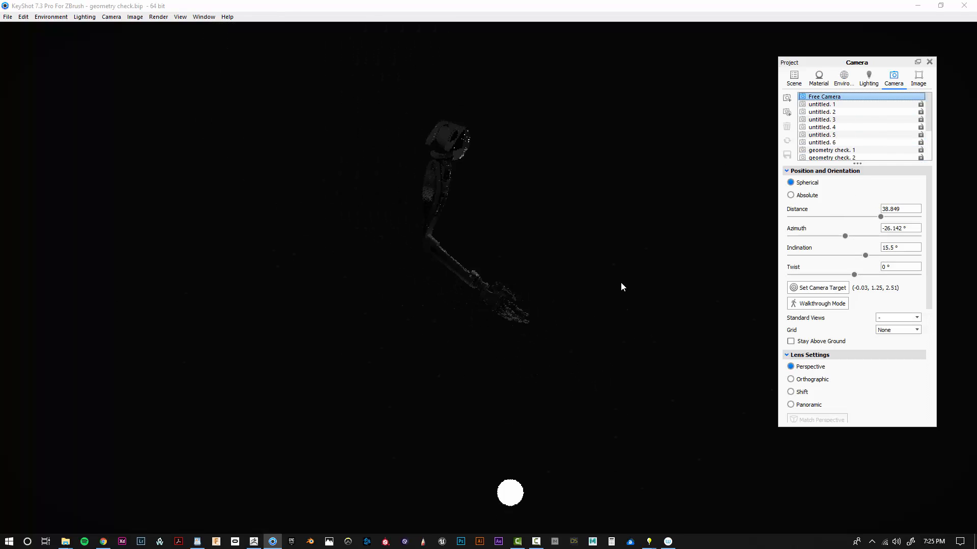
{"action": "key", "text": "shift+n"}
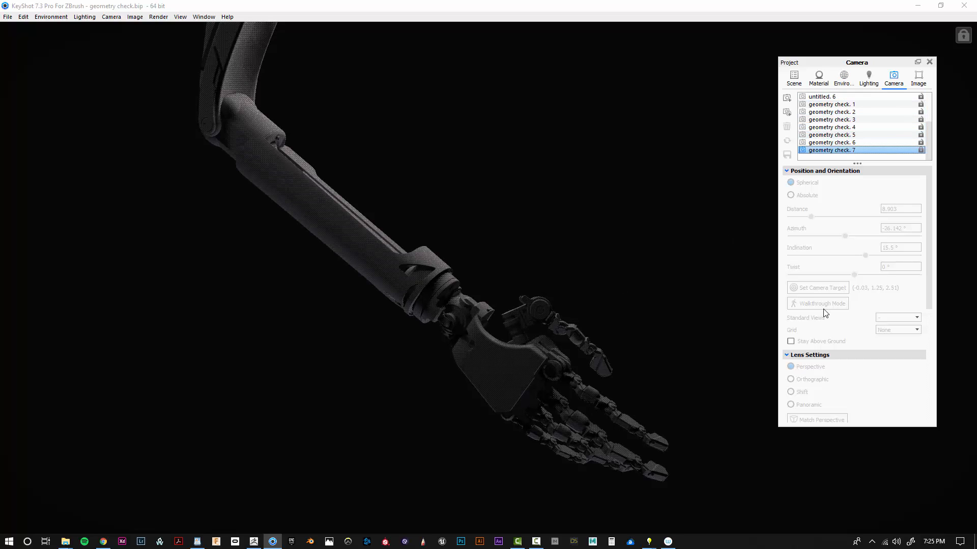
{"action": "left_click", "coordinate": [818, 76]}
{"action": "left_click", "coordinate": [791, 79]}
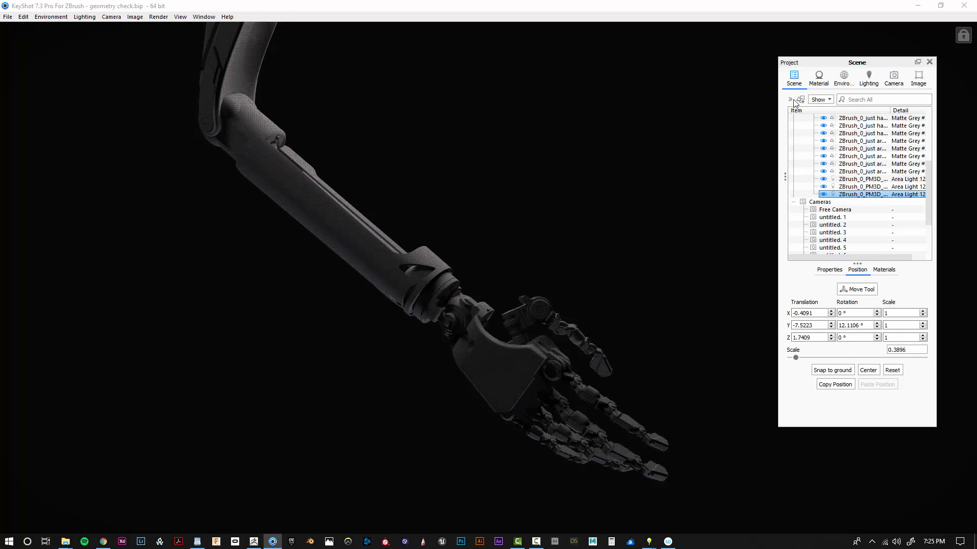
{"action": "left_click_drag", "start_coordinate": [916, 349], "coordinate": [844, 355]}
{"action": "type", "text": "1"}
{"action": "key", "text": "Return"}
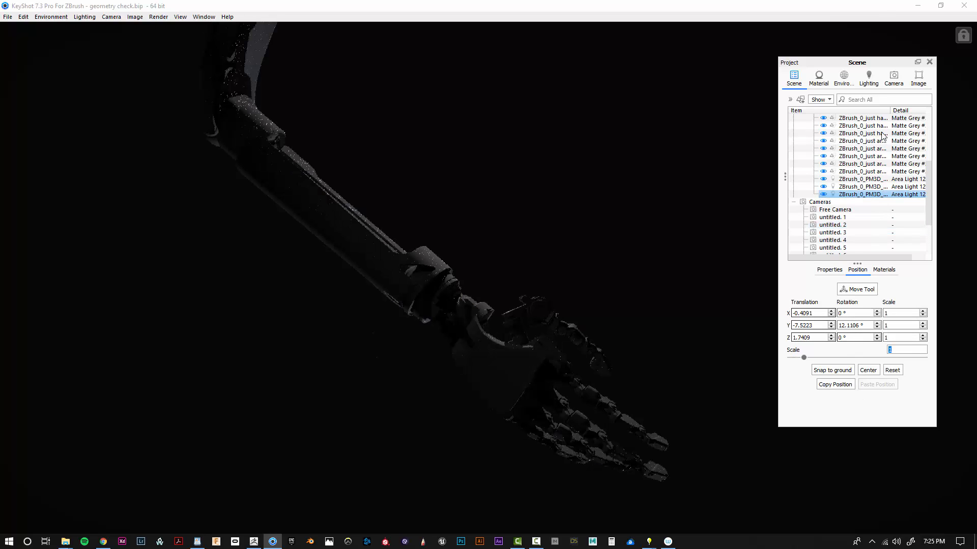
In the Free Camera, move the last area-light sphere to about X -0.316, Y -6.0413, Z 2.1749 with the Move Tool.
{"action": "left_click", "coordinate": [894, 79]}
{"action": "scroll", "coordinate": [859, 112], "scroll_direction": "up", "scroll_amount": 3}
{"action": "left_click", "coordinate": [824, 97]}
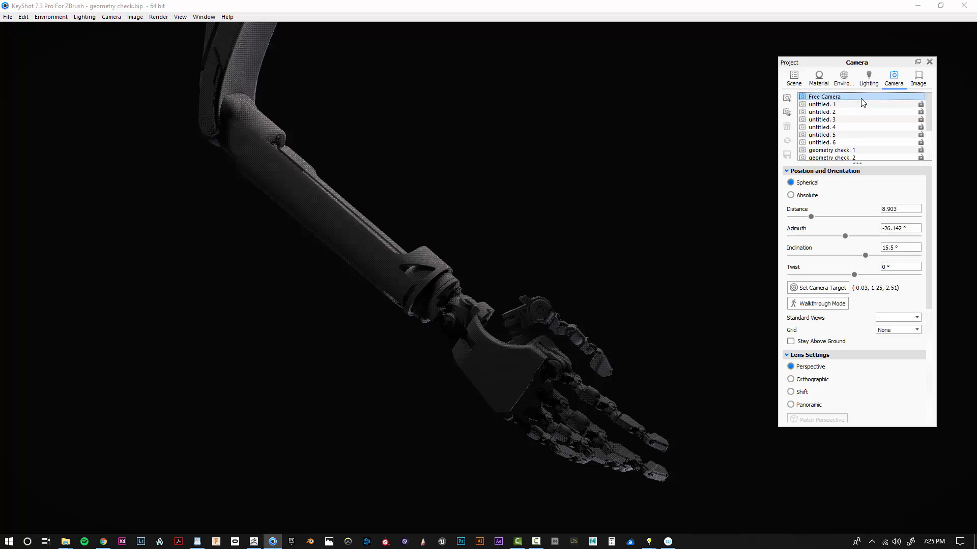
{"action": "scroll", "coordinate": [625, 299], "scroll_direction": "down", "scroll_amount": 5}
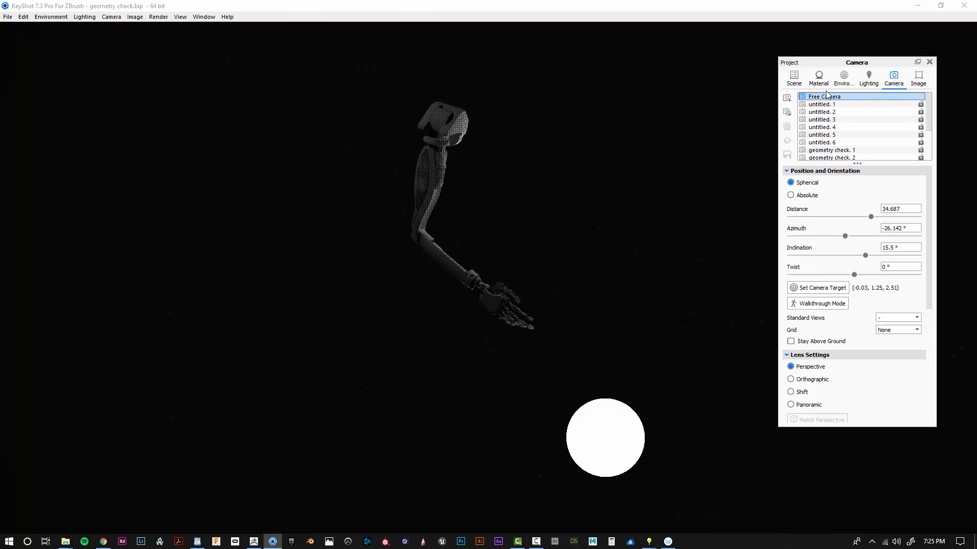
{"action": "left_click", "coordinate": [794, 79]}
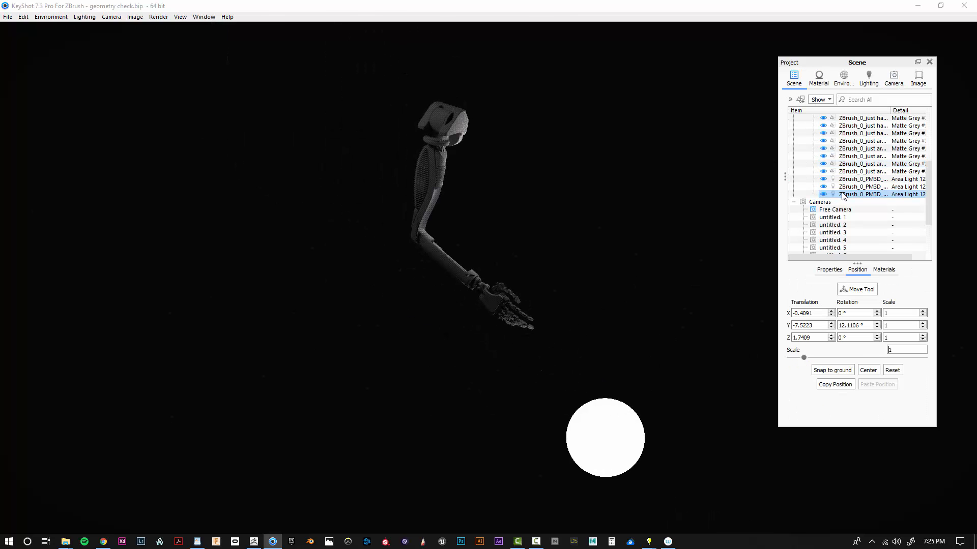
{"action": "right_click", "coordinate": [852, 194]}
{"action": "left_click", "coordinate": [864, 239]}
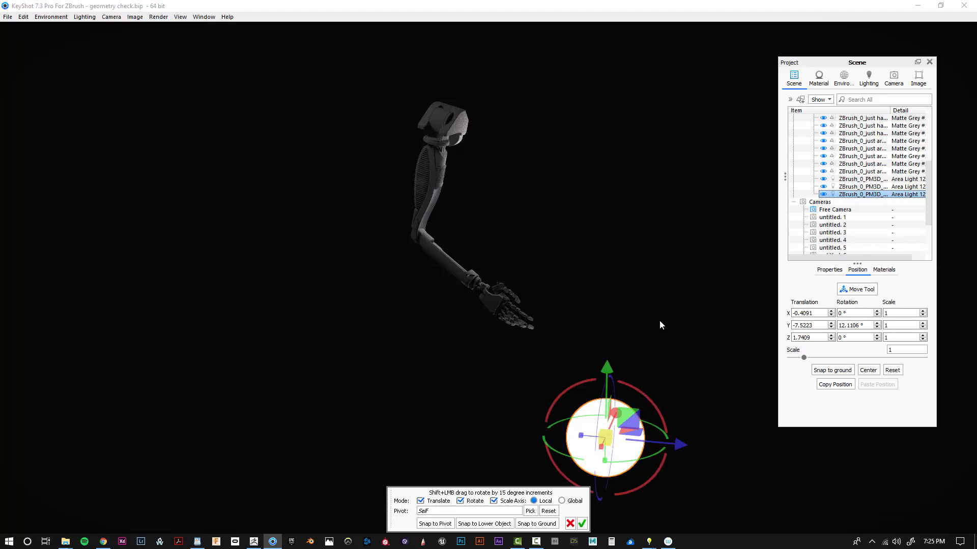
{"action": "left_click_drag", "start_coordinate": [543, 326], "coordinate": [553, 294]}
{"action": "left_click_drag", "start_coordinate": [608, 316], "coordinate": [674, 323]}
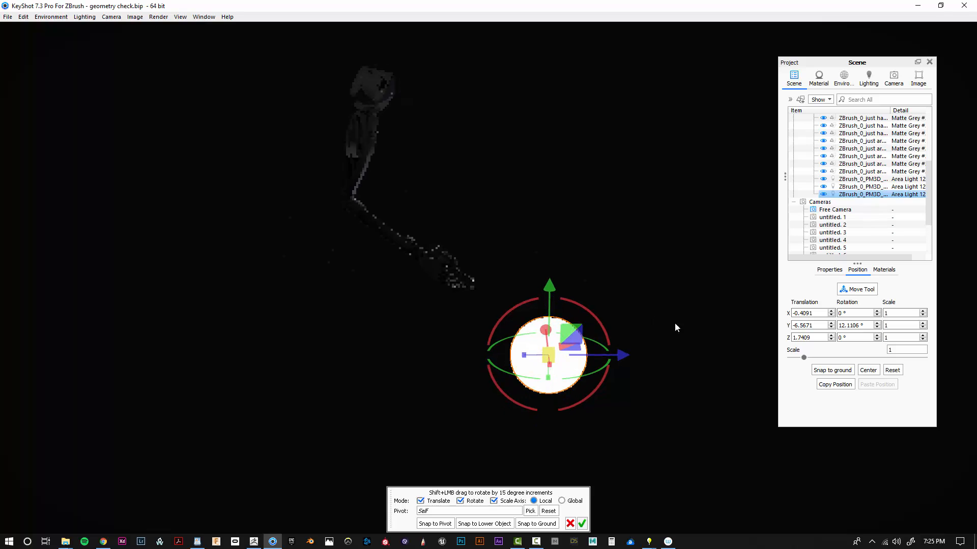
{"action": "mouse_move", "coordinate": [626, 356]}
{"action": "left_mouse_down"}
{"action": "mouse_move", "coordinate": [667, 360]}
{"action": "mouse_move", "coordinate": [643, 356]}
{"action": "left_mouse_up"}
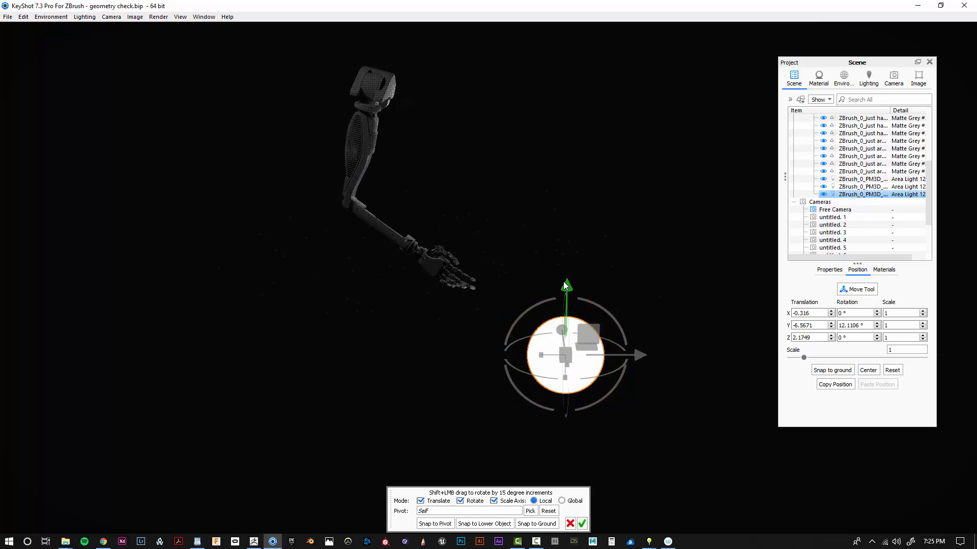
{"action": "left_click_drag", "start_coordinate": [565, 286], "coordinate": [562, 265]}
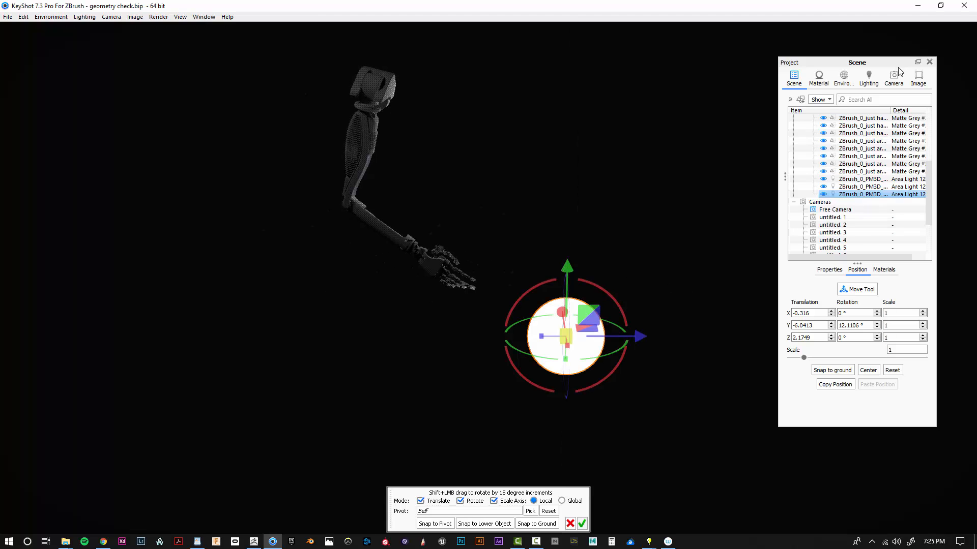
Return to the "geometry check. 7" camera, reduce "Area Light 1200 Lumen Cool #4" to 71594.492 lumen and accept the sphere's move.
{"action": "left_click", "coordinate": [894, 77]}
{"action": "scroll", "coordinate": [844, 148], "scroll_direction": "down", "scroll_amount": 2}
{"action": "left_click", "coordinate": [848, 151]}
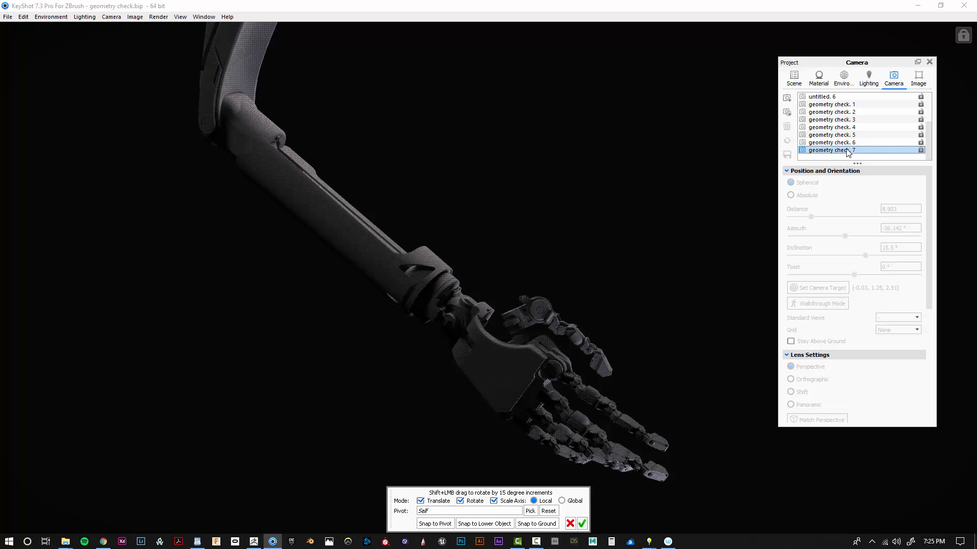
{"action": "scroll", "coordinate": [848, 152], "scroll_direction": "up", "scroll_amount": 2}
{"action": "left_click", "coordinate": [793, 78]}
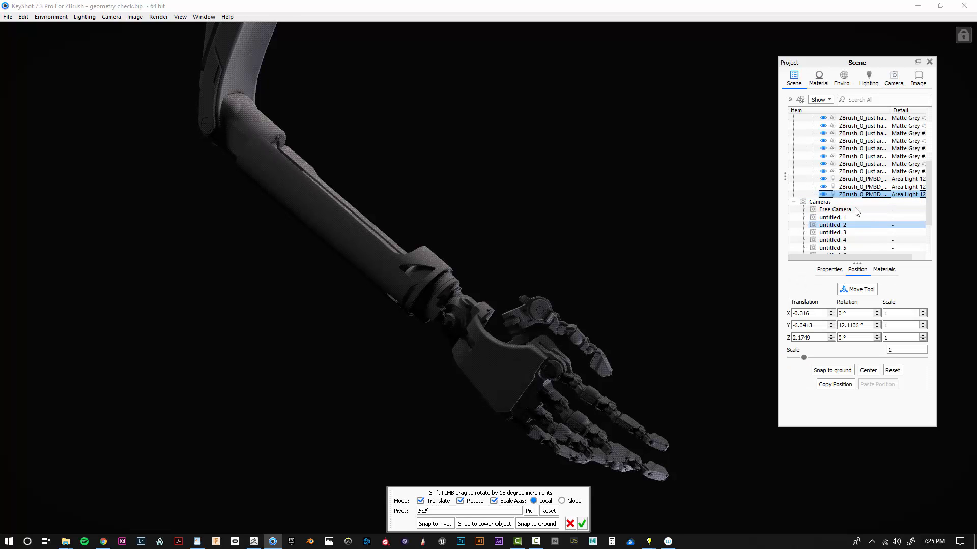
{"action": "double_click", "coordinate": [875, 193]}
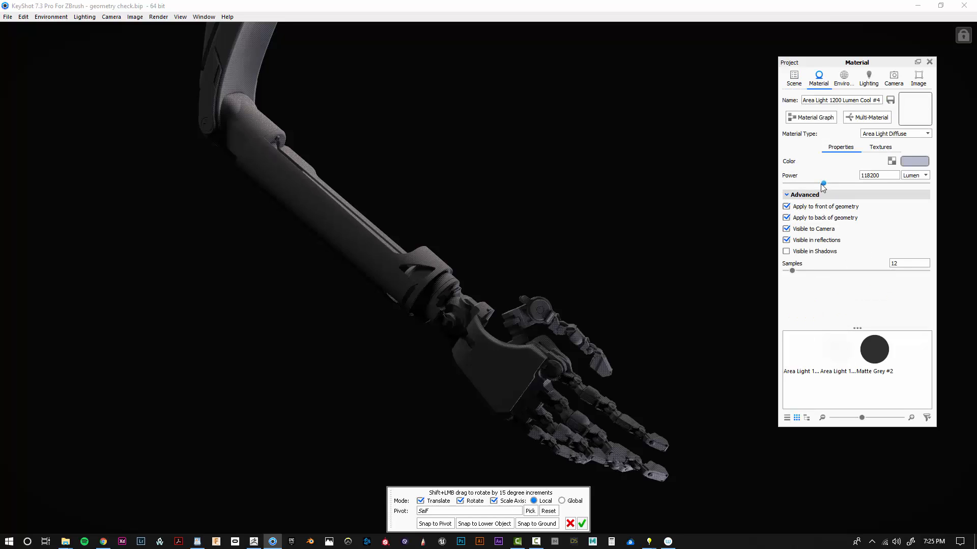
{"action": "left_click_drag", "start_coordinate": [824, 183], "coordinate": [808, 184]}
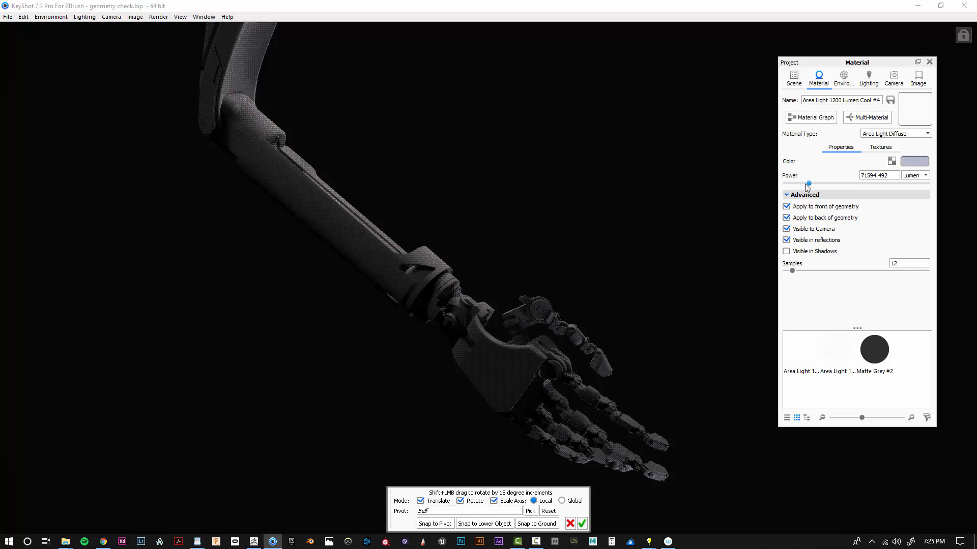
{"action": "left_click", "coordinate": [582, 524]}
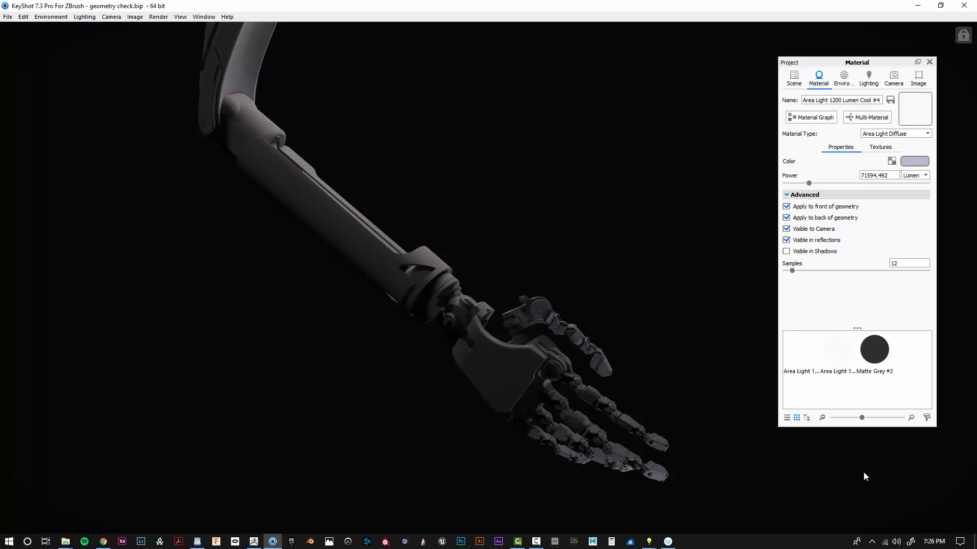
{"action": "left_click", "coordinate": [794, 77]}
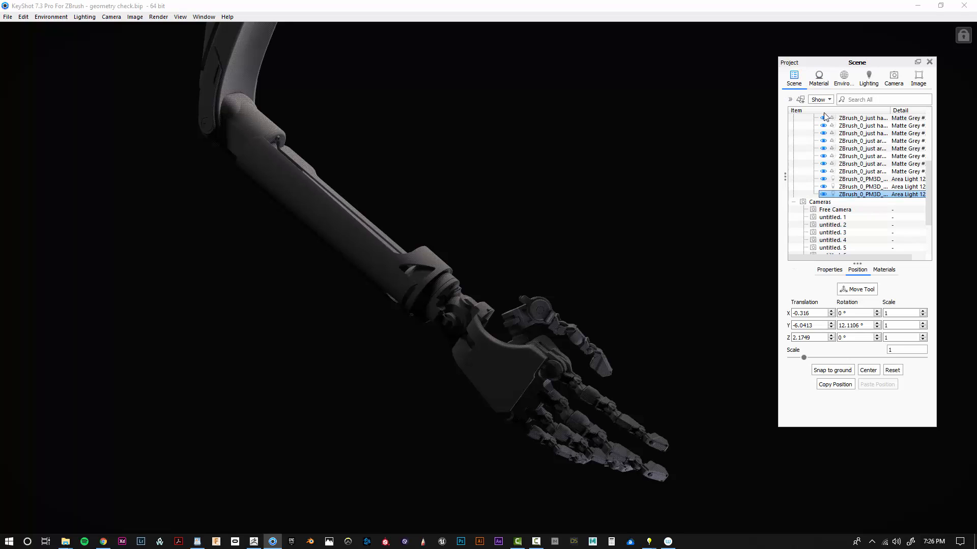
Reduce the power of the "Area Light 1200 Lumen Cool" material to 56600 lumen.
{"action": "double_click", "coordinate": [866, 192]}
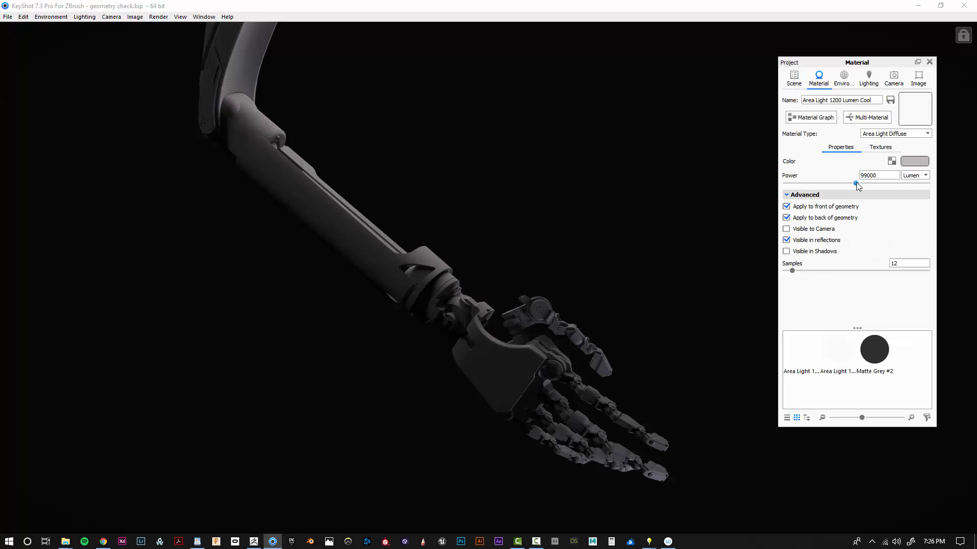
{"action": "left_click_drag", "start_coordinate": [846, 183], "coordinate": [846, 183]}
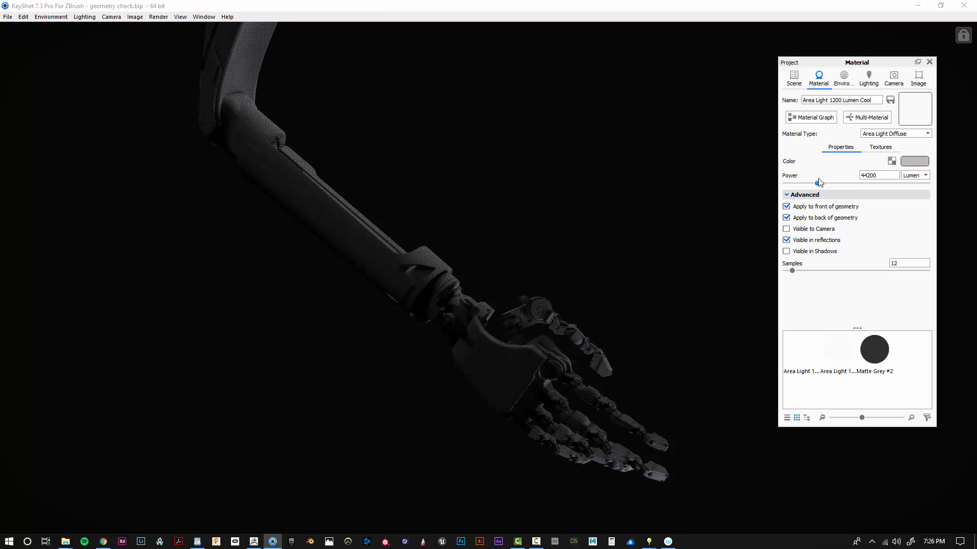
{"action": "left_click_drag", "start_coordinate": [818, 182], "coordinate": [826, 184]}
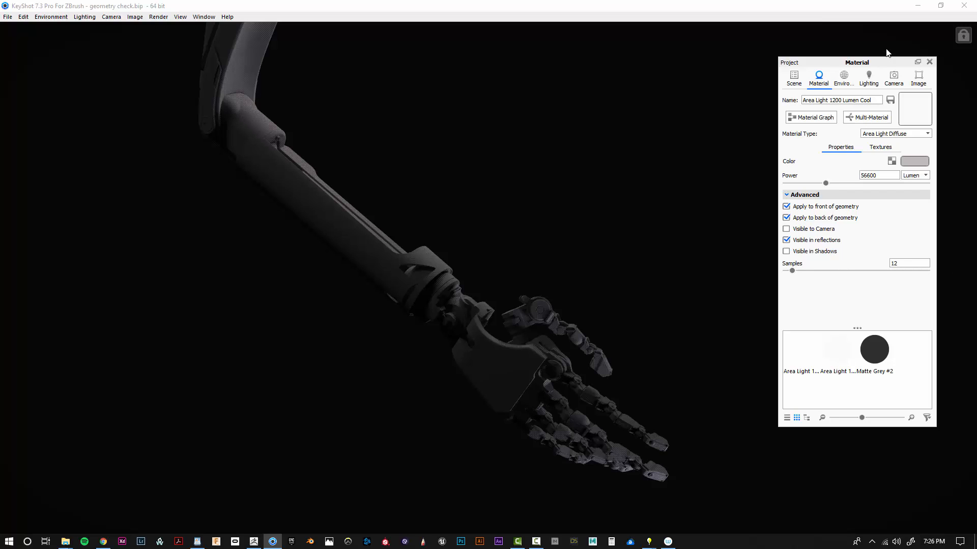
Set the image resolution to the 800 x 600 landscape preset.
{"action": "left_click", "coordinate": [893, 79]}
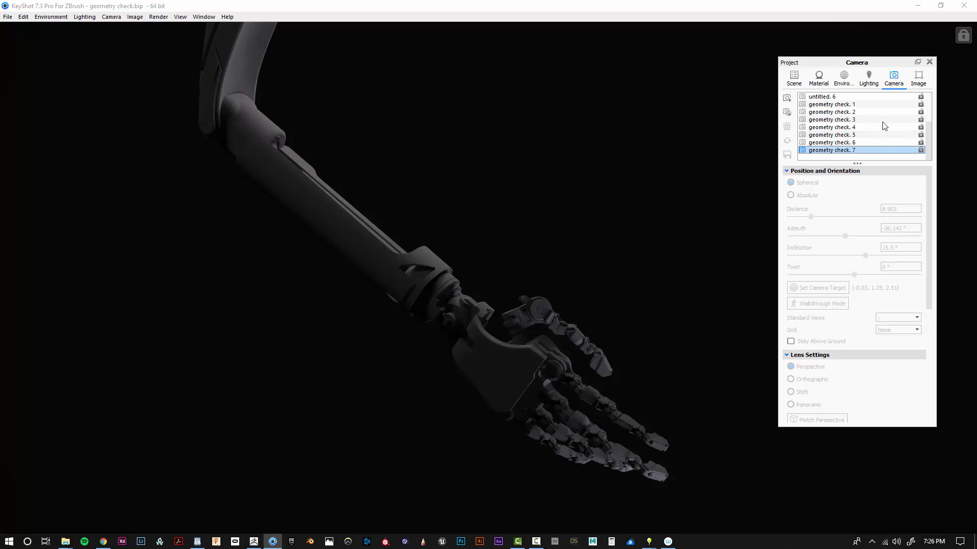
{"action": "left_click", "coordinate": [918, 79]}
{"action": "left_click", "coordinate": [910, 113]}
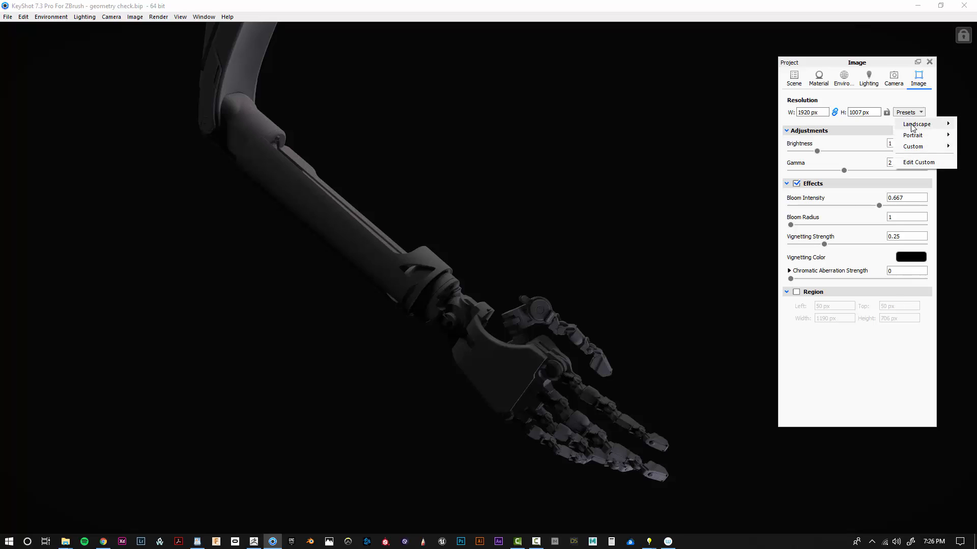
{"action": "mouse_move", "coordinate": [914, 128]}
{"action": "left_click", "coordinate": [856, 126]}
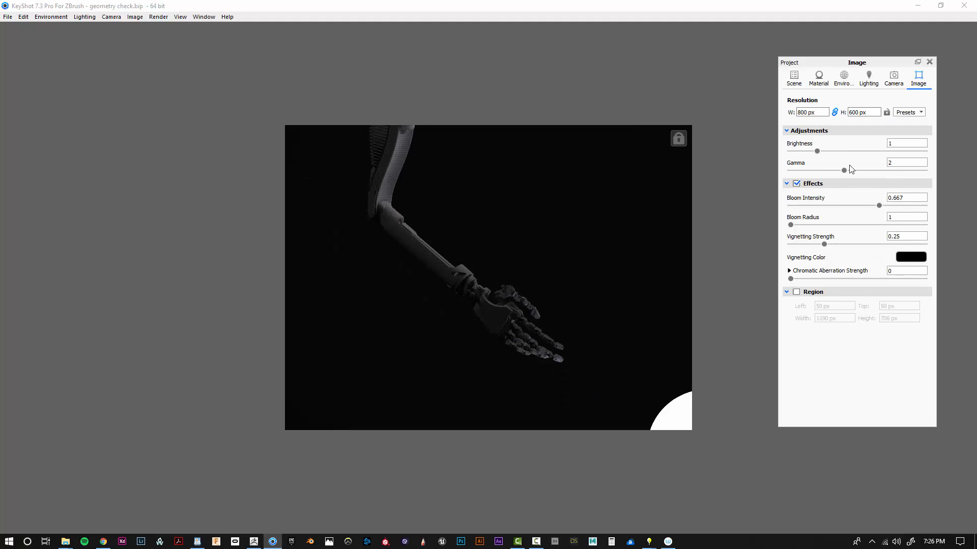
Make the "Area Light 1200 Lumen Cool #4" material invisible to the camera and save a screenshot of the view.
{"action": "left_click", "coordinate": [794, 78]}
{"action": "double_click", "coordinate": [873, 194]}
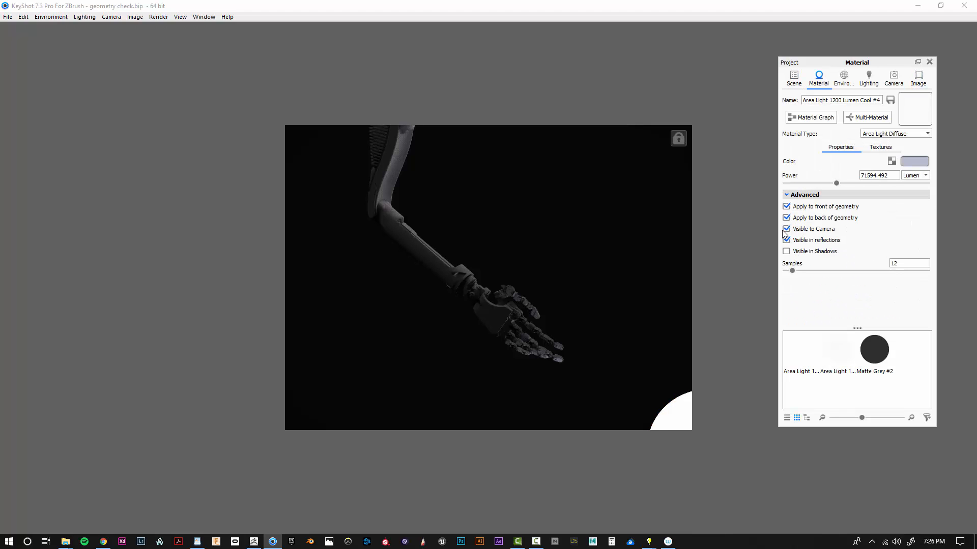
{"action": "left_click", "coordinate": [786, 229]}
{"action": "left_click", "coordinate": [794, 79]}
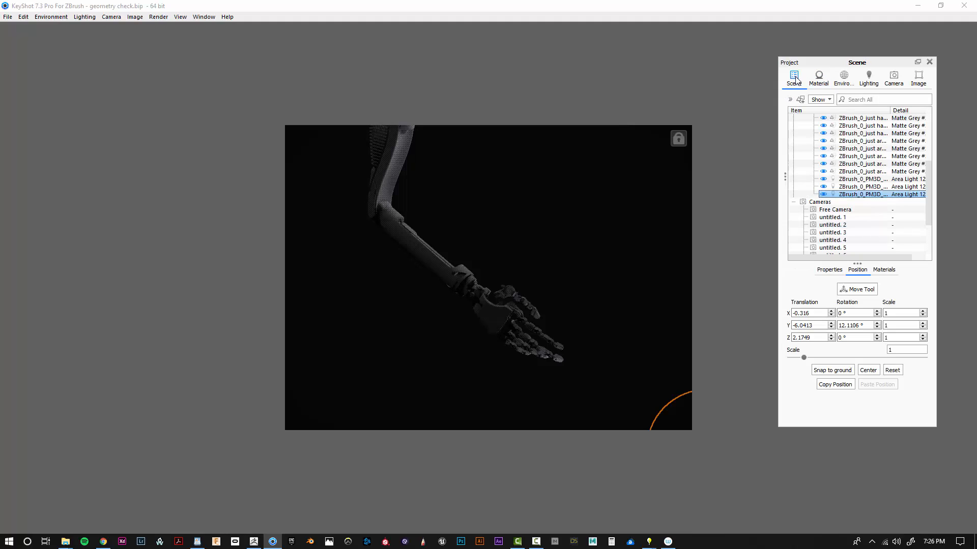
{"action": "left_click", "coordinate": [827, 85]}
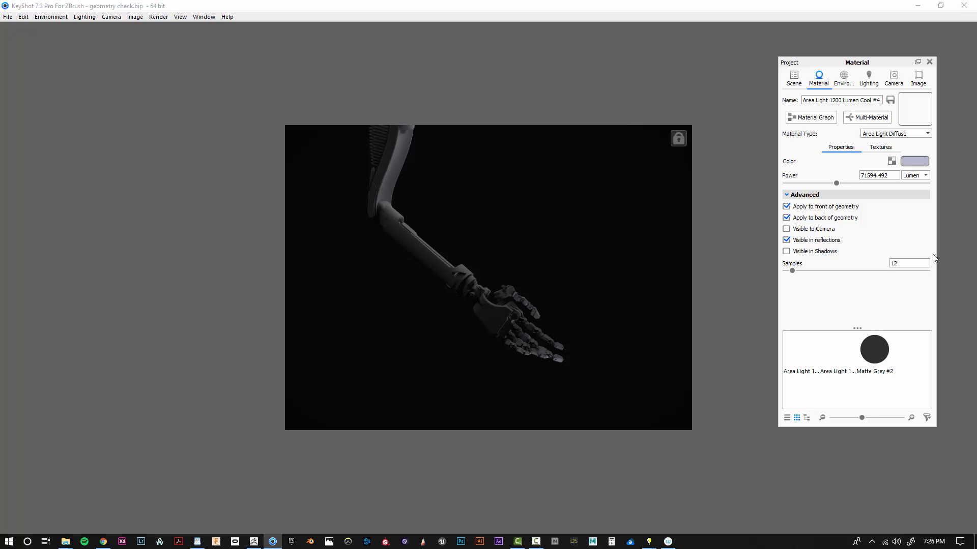
{"action": "key", "text": "p"}
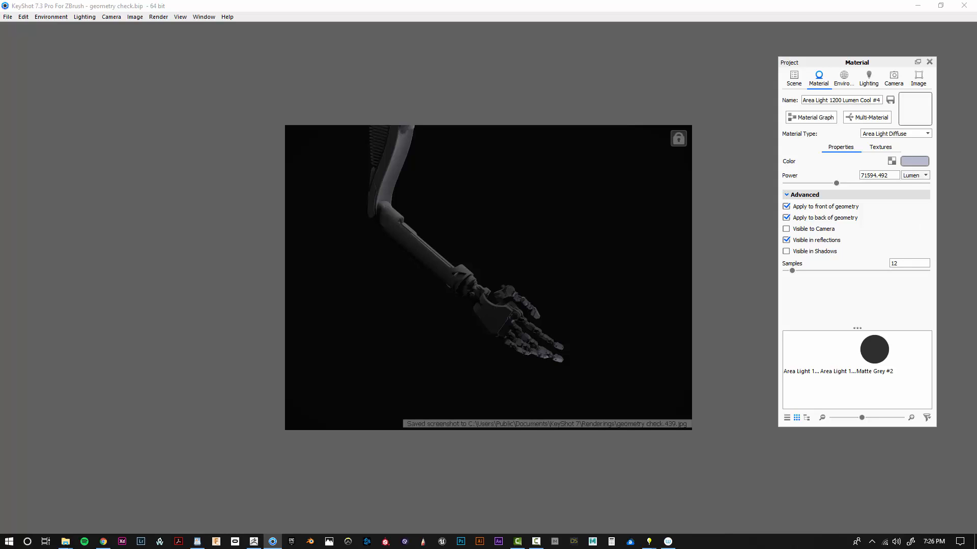
Restore the image resolution to 1920 x 1007 px.
{"action": "left_click", "coordinate": [918, 79]}
{"action": "left_click", "coordinate": [908, 112]}
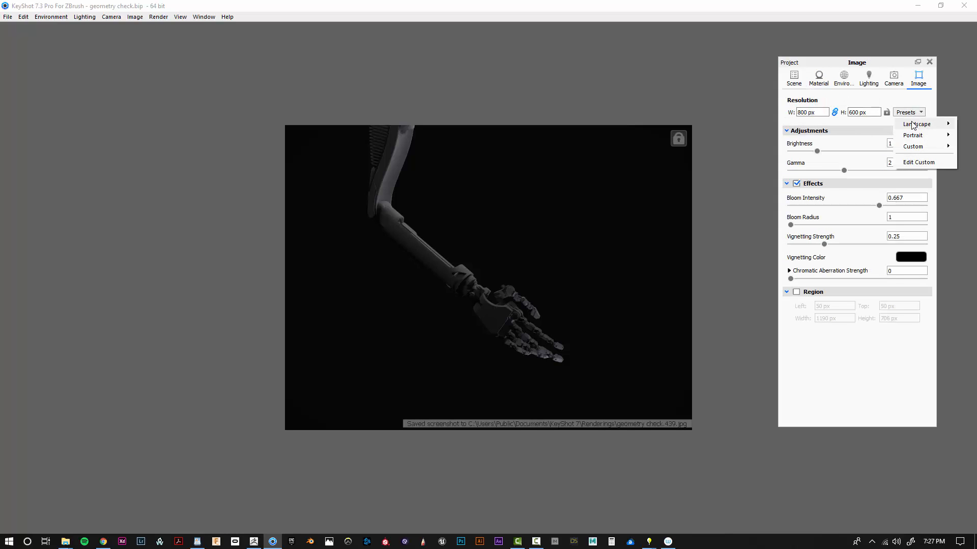
{"action": "mouse_move", "coordinate": [913, 125]}
{"action": "left_click", "coordinate": [874, 267]}
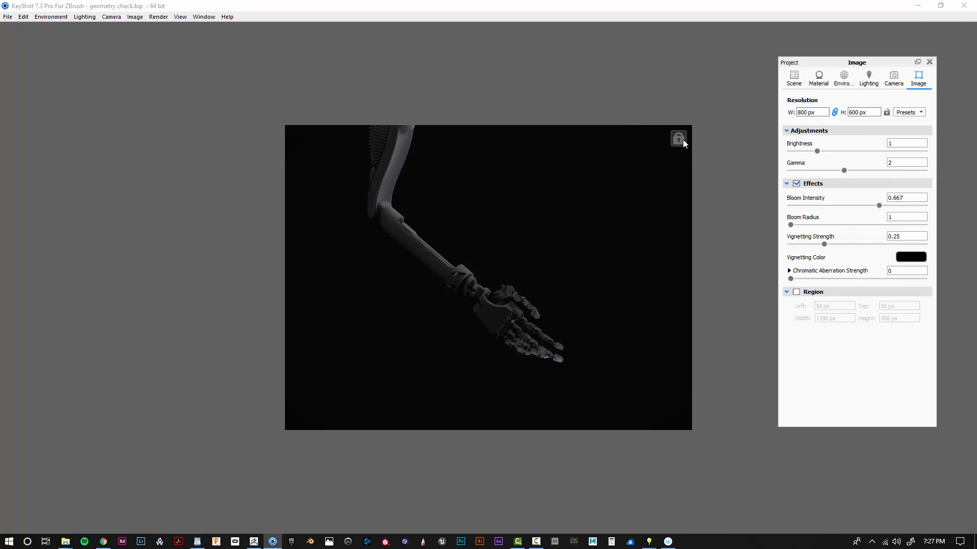
{"action": "left_click", "coordinate": [894, 79]}
{"action": "left_click", "coordinate": [918, 83]}
{"action": "left_click", "coordinate": [906, 113]}
{"action": "mouse_move", "coordinate": [924, 127]}
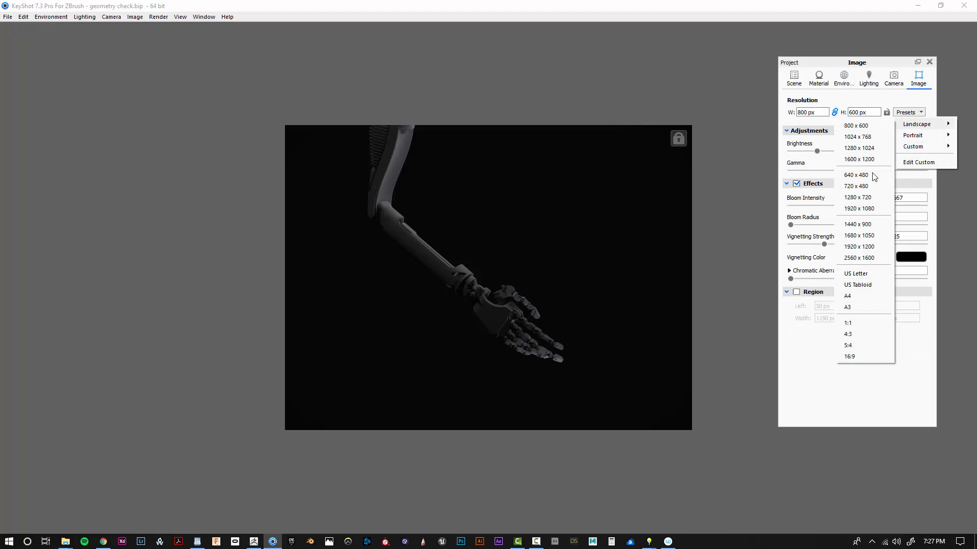
{"action": "left_click", "coordinate": [863, 258]}
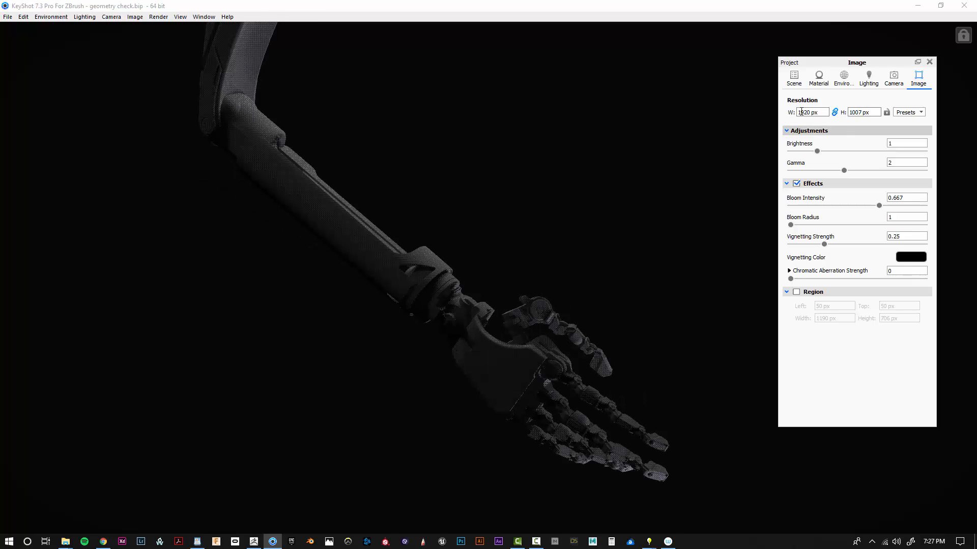
Move the Project window clear of the arm and add a new unlocked camera from the "geometry check. 7" view.
{"action": "left_click_drag", "start_coordinate": [837, 66], "coordinate": [872, 98]}
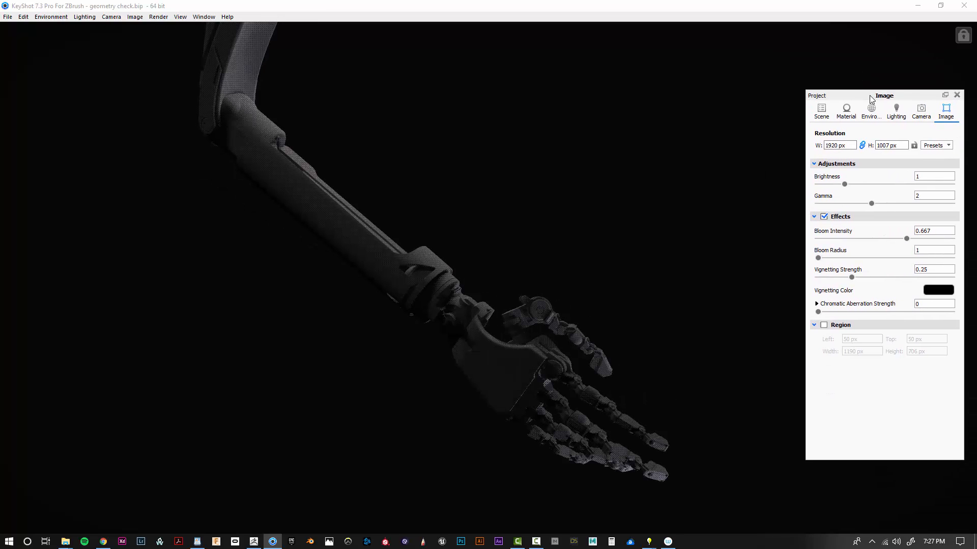
{"action": "left_click", "coordinate": [921, 111]}
{"action": "left_click", "coordinate": [890, 191]}
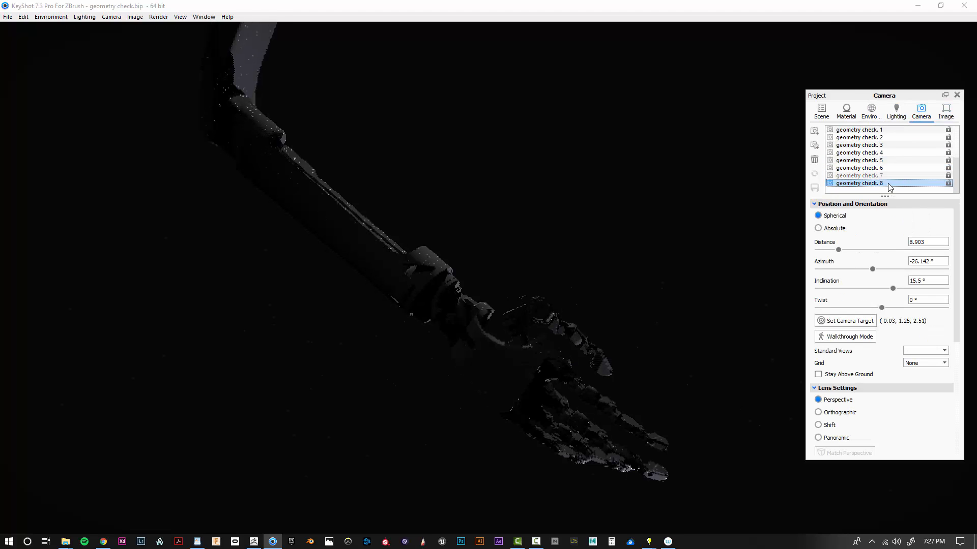
Examine the lighting on the forearm, palm, fingers and upper arm from several angles in the new camera.
{"action": "left_click_drag", "start_coordinate": [667, 256], "coordinate": [789, 219]}
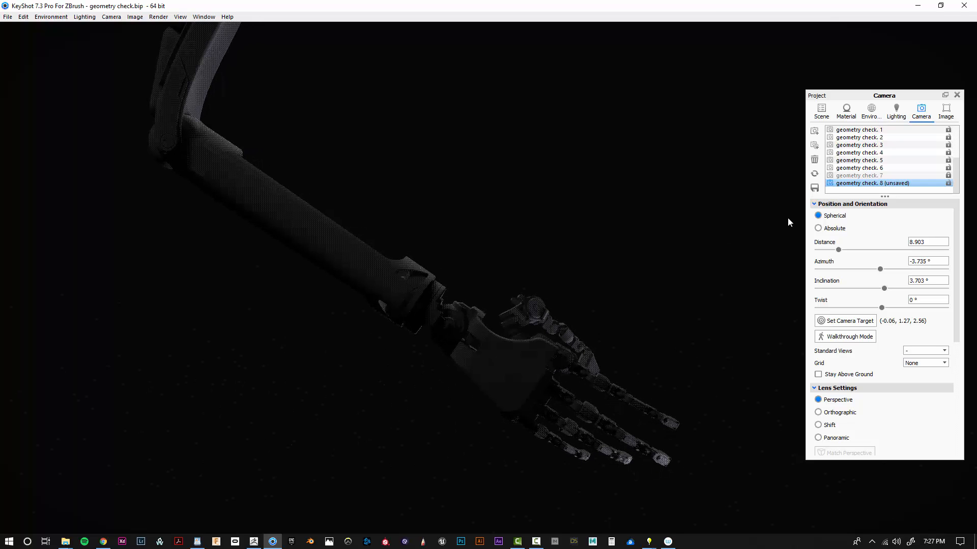
{"action": "left_click_drag", "start_coordinate": [787, 222], "coordinate": [554, 282]}
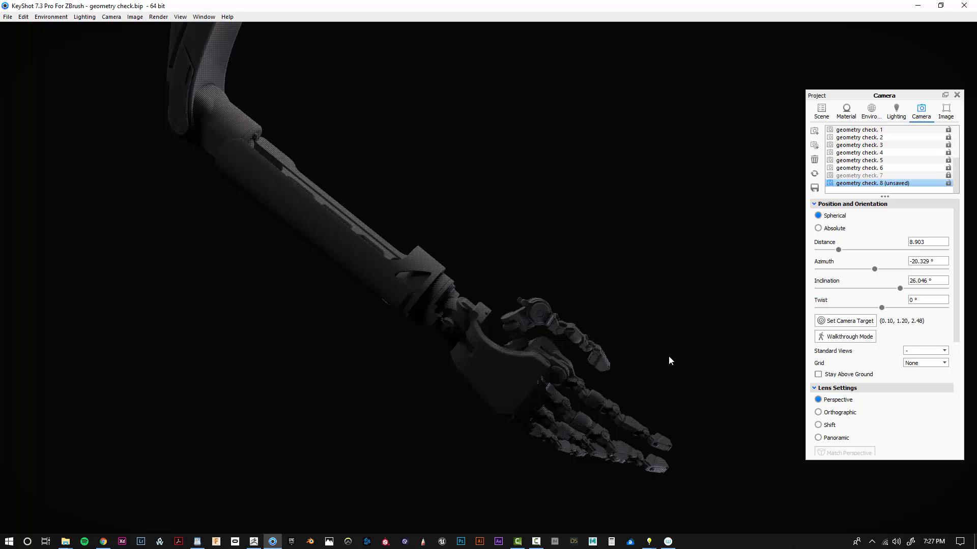
{"action": "left_click_drag", "start_coordinate": [724, 412], "coordinate": [493, 401]}
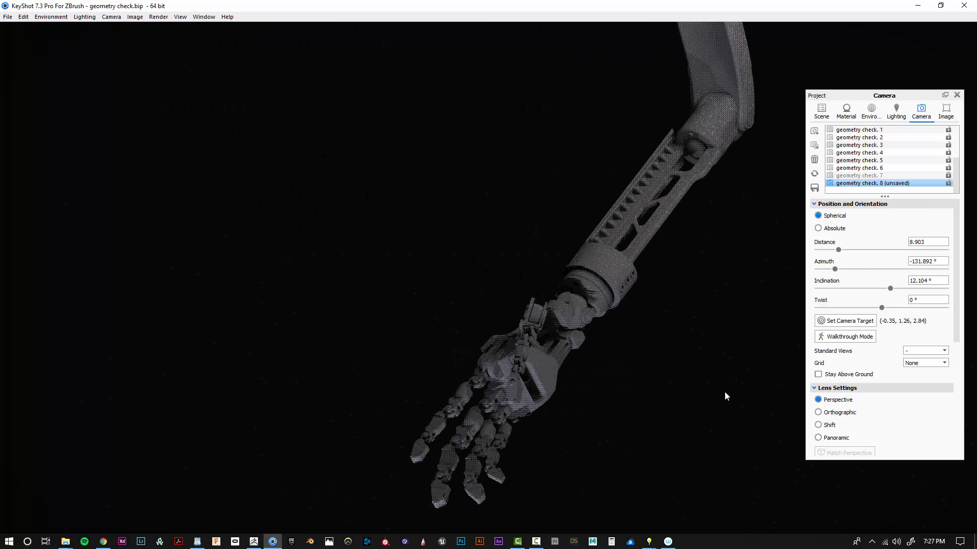
{"action": "middle_click_drag", "start_coordinate": [710, 414], "coordinate": [676, 330]}
{"action": "left_click_drag", "start_coordinate": [664, 375], "coordinate": [653, 400]}
{"action": "scroll", "coordinate": [652, 397], "scroll_direction": "down", "scroll_amount": 1}
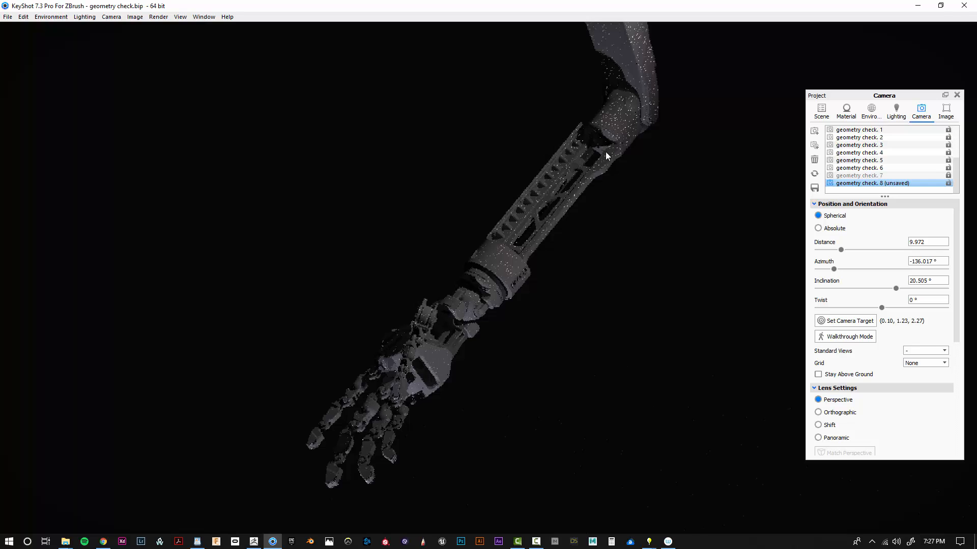
{"action": "left_click_drag", "start_coordinate": [605, 151], "coordinate": [707, 148]}
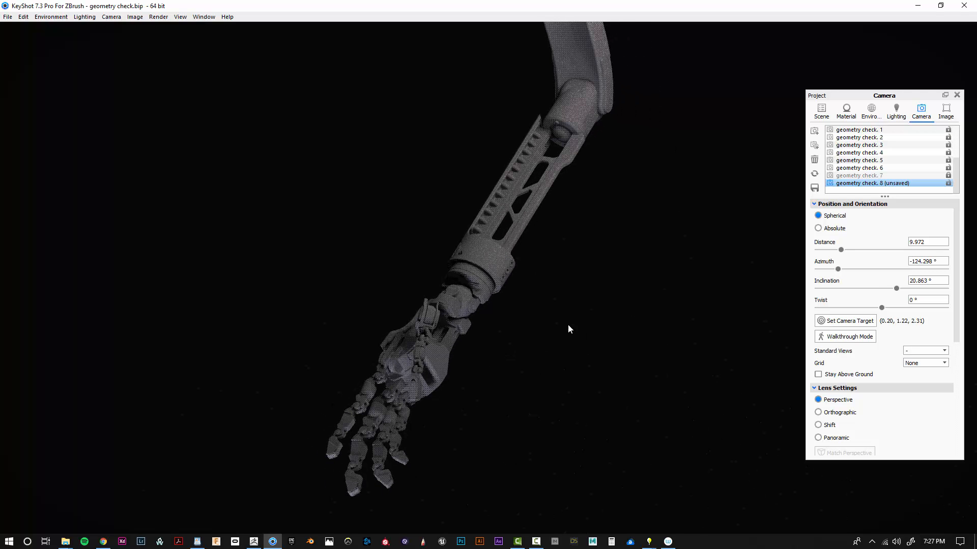
{"action": "left_click_drag", "start_coordinate": [568, 326], "coordinate": [731, 358]}
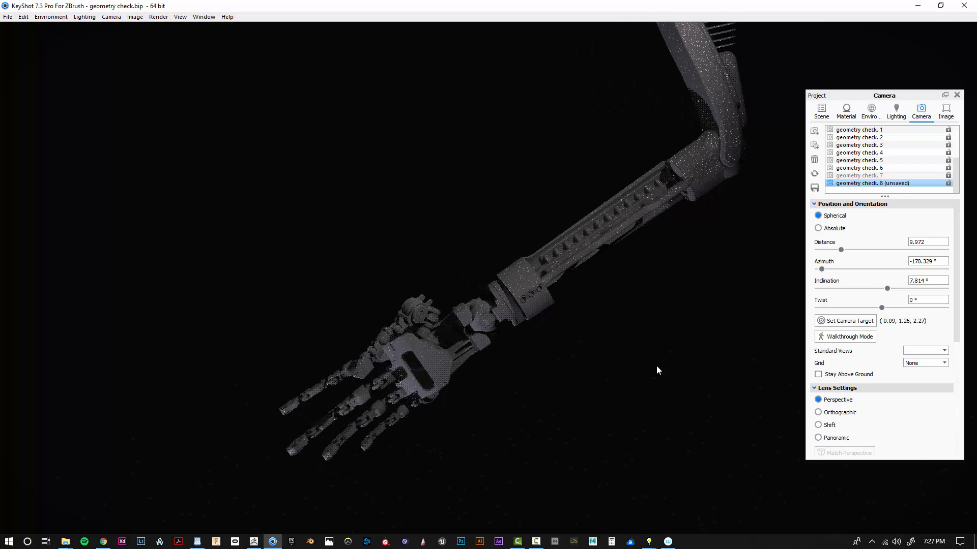
{"action": "left_click_drag", "start_coordinate": [657, 368], "coordinate": [625, 218]}
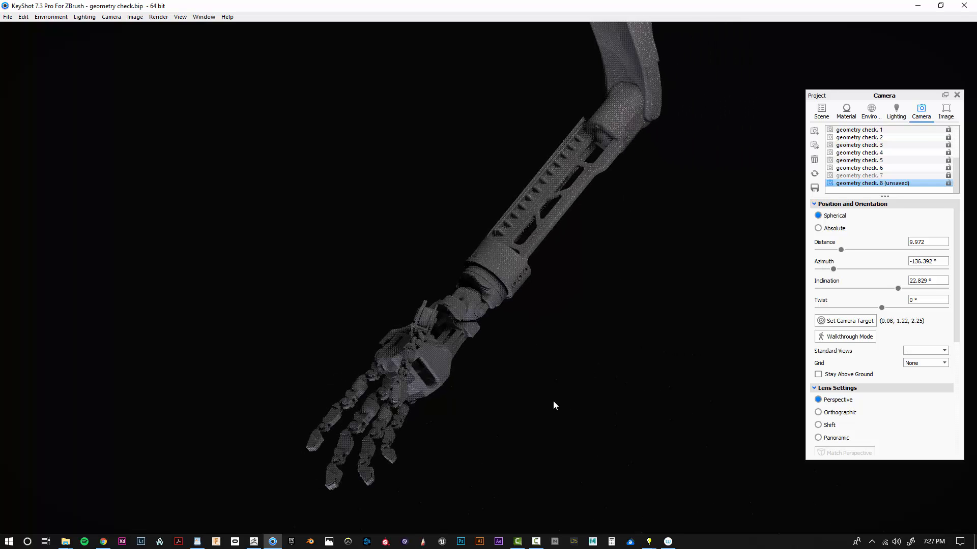
{"action": "left_click_drag", "start_coordinate": [554, 405], "coordinate": [630, 397]}
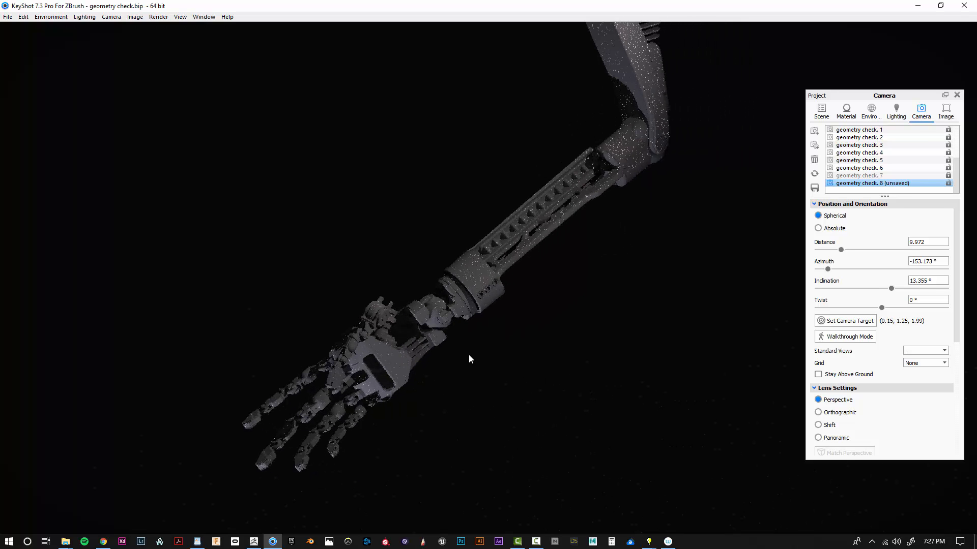
{"action": "mouse_move", "coordinate": [376, 309]}
{"action": "left_mouse_down"}
{"action": "mouse_move", "coordinate": [384, 221]}
{"action": "mouse_move", "coordinate": [375, 328]}
{"action": "left_mouse_up"}
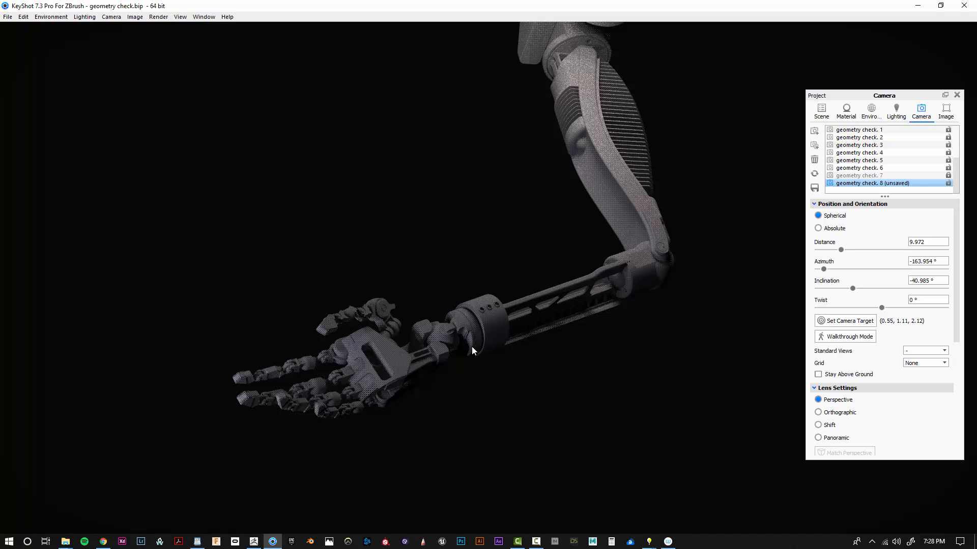
{"action": "left_click_drag", "start_coordinate": [625, 367], "coordinate": [616, 229]}
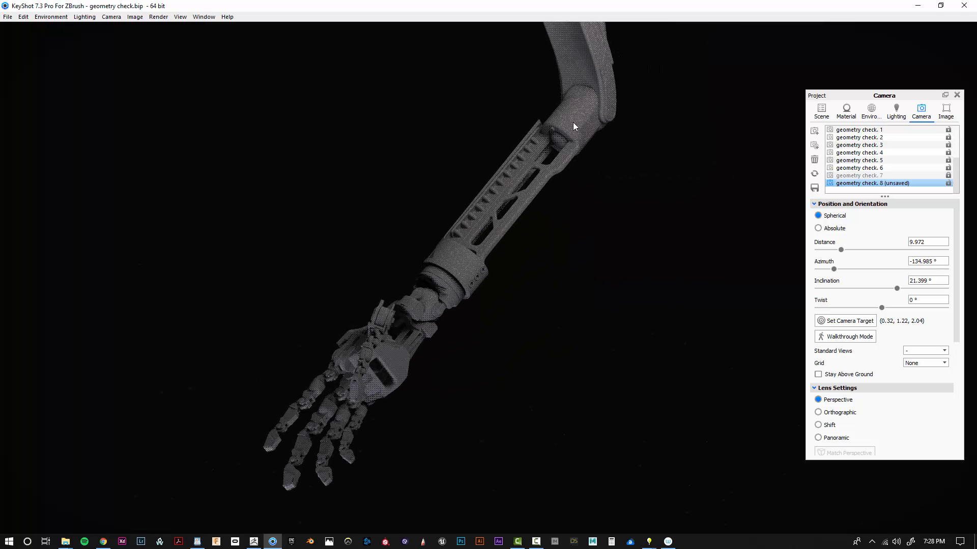
Set the camera target on the elbow joint part of the arm.
{"action": "left_click", "coordinate": [821, 111]}
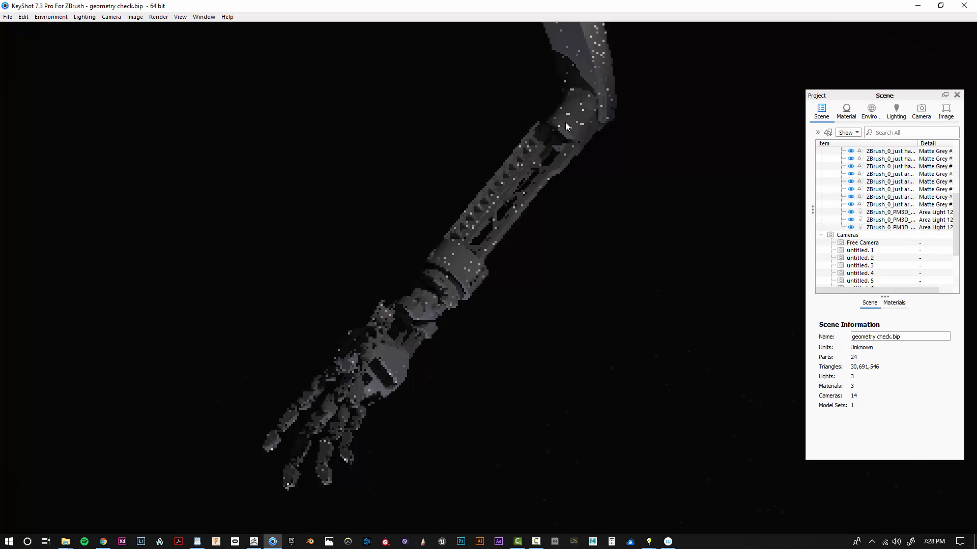
{"action": "left_click", "coordinate": [566, 123]}
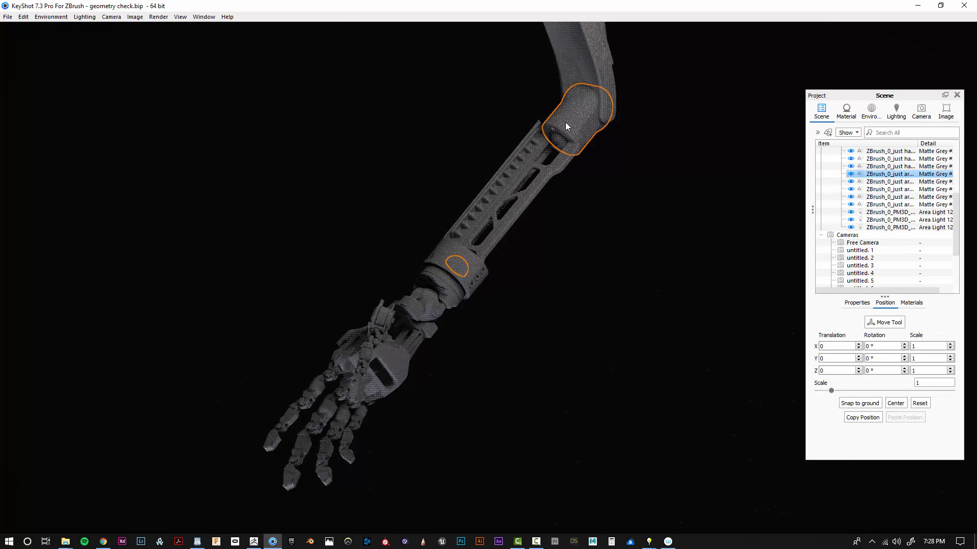
{"action": "right_click", "coordinate": [566, 123]}
{"action": "left_click", "coordinate": [546, 156]}
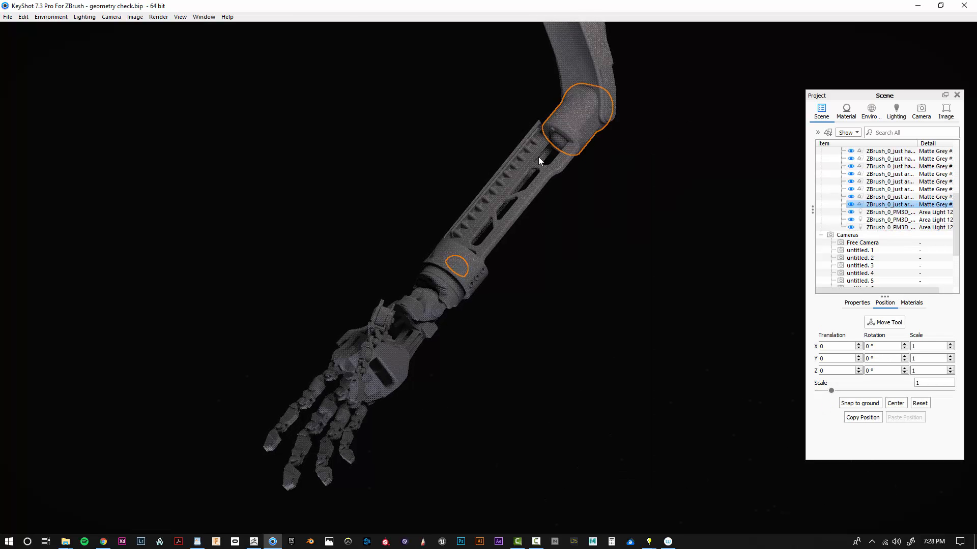
{"action": "left_click", "coordinate": [559, 140]}
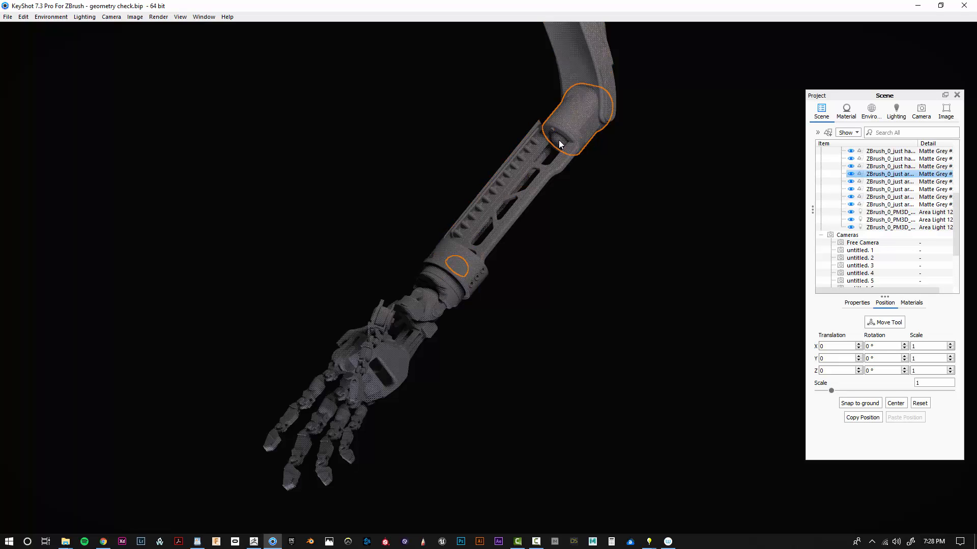
{"action": "right_click", "coordinate": [559, 142]}
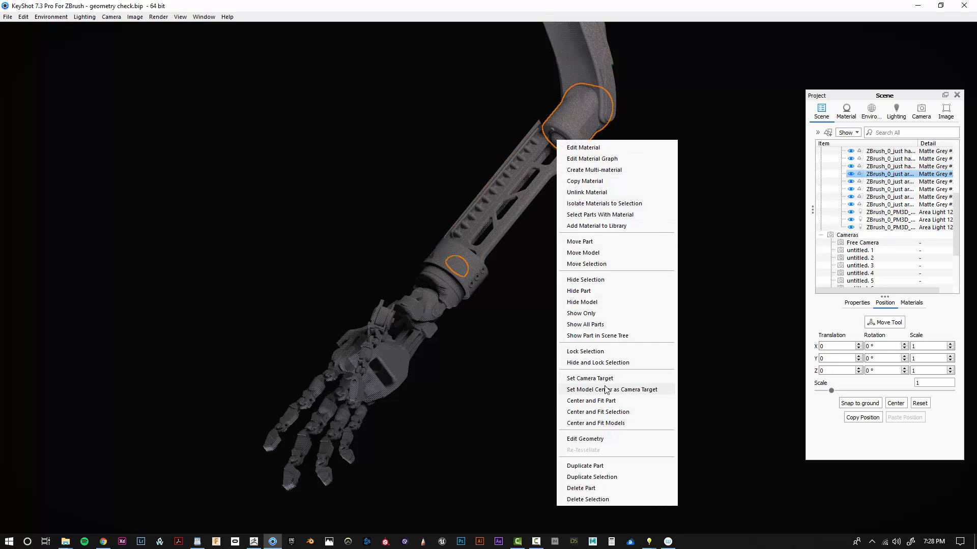
{"action": "left_click", "coordinate": [591, 378]}
Examine the lighting on the elbow, upper arm and openwork forearm from around the new camera target.
{"action": "mouse_move", "coordinate": [501, 365]}
{"action": "left_mouse_down"}
{"action": "mouse_move", "coordinate": [563, 257]}
{"action": "mouse_move", "coordinate": [661, 255]}
{"action": "mouse_move", "coordinate": [597, 323]}
{"action": "mouse_move", "coordinate": [669, 356]}
{"action": "mouse_move", "coordinate": [508, 377]}
{"action": "mouse_move", "coordinate": [590, 379]}
{"action": "mouse_move", "coordinate": [510, 418]}
{"action": "mouse_move", "coordinate": [547, 413]}
{"action": "mouse_move", "coordinate": [580, 388]}
{"action": "mouse_move", "coordinate": [717, 396]}
{"action": "mouse_move", "coordinate": [338, 295]}
{"action": "mouse_move", "coordinate": [613, 262]}
{"action": "mouse_move", "coordinate": [595, 173]}
{"action": "mouse_move", "coordinate": [549, 324]}
{"action": "mouse_move", "coordinate": [442, 302]}
{"action": "mouse_move", "coordinate": [436, 419]}
{"action": "mouse_move", "coordinate": [617, 370]}
{"action": "mouse_move", "coordinate": [449, 318]}
{"action": "mouse_move", "coordinate": [641, 383]}
{"action": "left_mouse_up"}
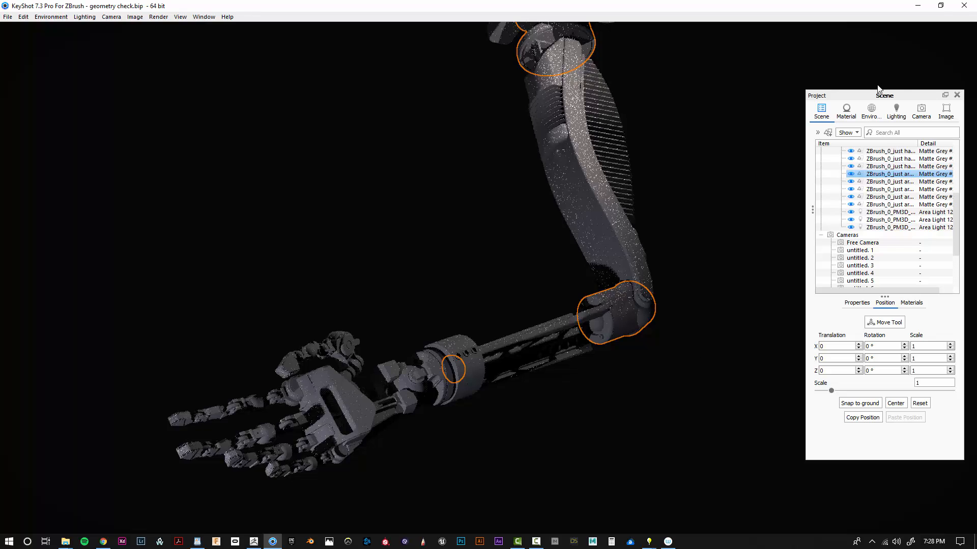
{"action": "left_click", "coordinate": [847, 111]}
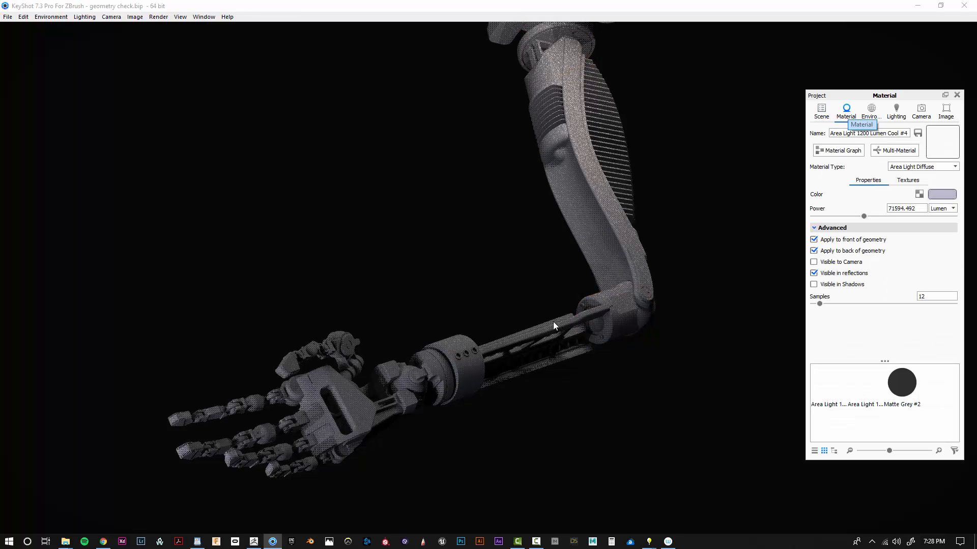
{"action": "left_click_drag", "start_coordinate": [553, 322], "coordinate": [443, 422]}
{"action": "left_click_drag", "start_coordinate": [592, 312], "coordinate": [643, 373]}
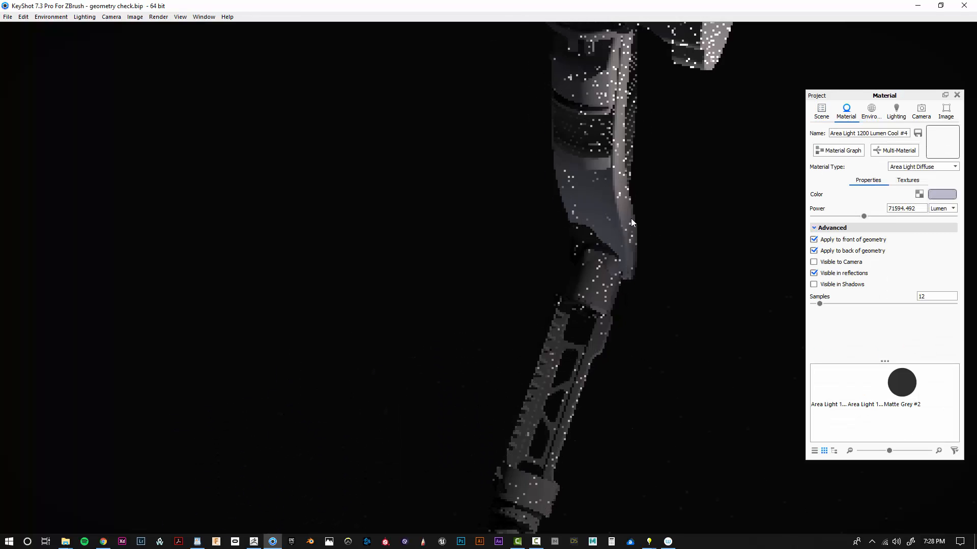
{"action": "left_click_drag", "start_coordinate": [630, 219], "coordinate": [548, 277]}
{"action": "left_click", "coordinate": [538, 250]}
{"action": "left_click", "coordinate": [536, 246]}
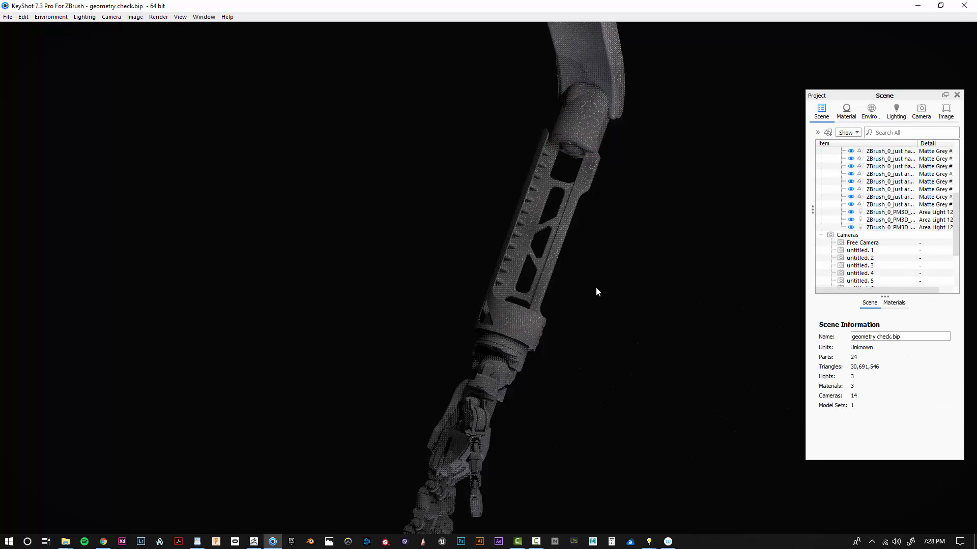
Set the camera target on the openwork forearm part of the arm.
{"action": "left_click", "coordinate": [555, 251]}
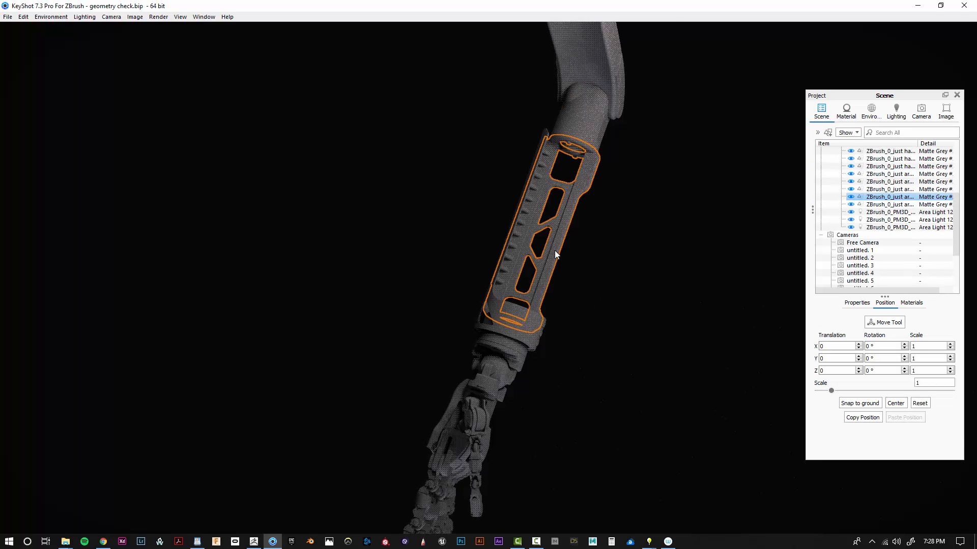
{"action": "right_click", "coordinate": [555, 250]}
{"action": "left_click", "coordinate": [605, 239]}
Examine the lighting on the forearm, hand and elbow from both sides around the new camera target.
{"action": "left_click_drag", "start_coordinate": [606, 243], "coordinate": [450, 329]}
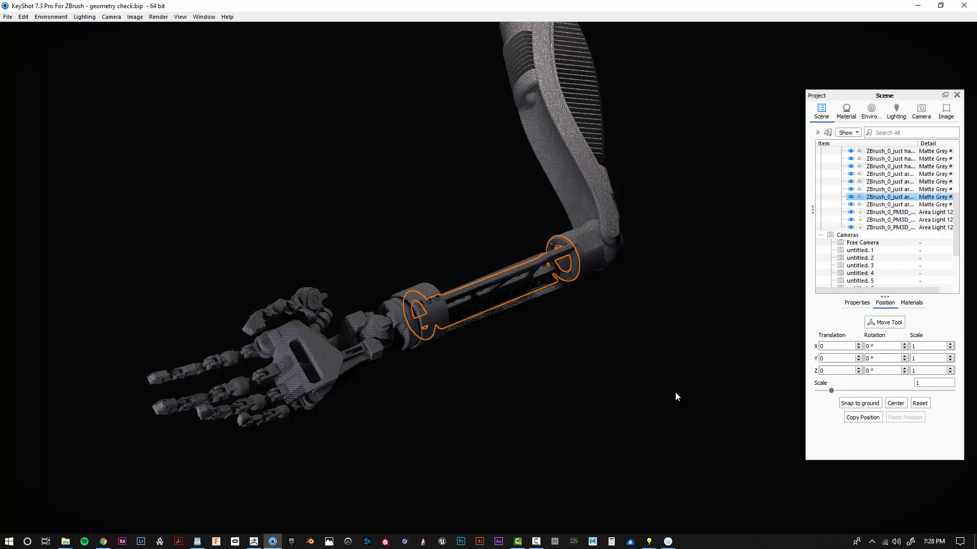
{"action": "left_click_drag", "start_coordinate": [658, 392], "coordinate": [586, 441]}
{"action": "left_click_drag", "start_coordinate": [527, 385], "coordinate": [788, 304]}
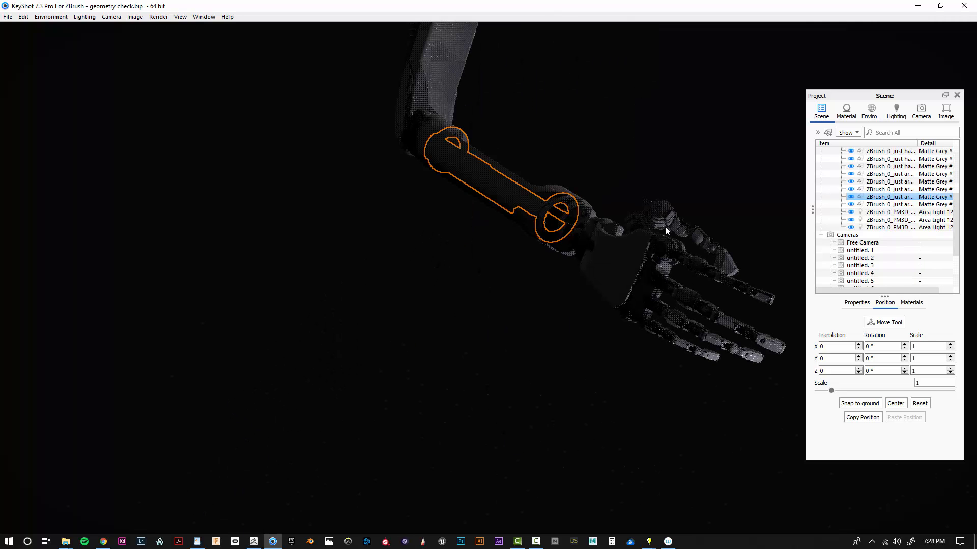
{"action": "left_click_drag", "start_coordinate": [664, 227], "coordinate": [684, 304]}
{"action": "left_click_drag", "start_coordinate": [720, 338], "coordinate": [684, 375]}
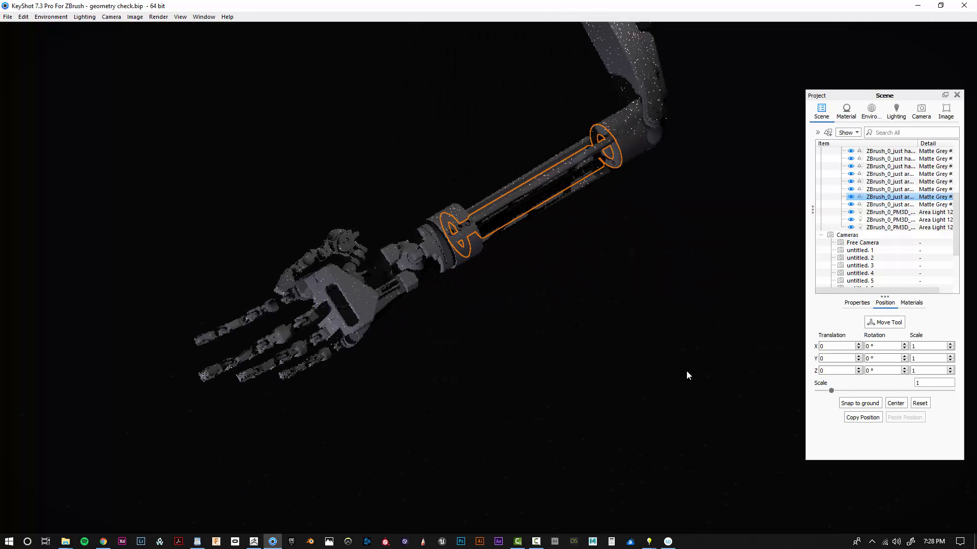
{"action": "left_click", "coordinate": [846, 115]}
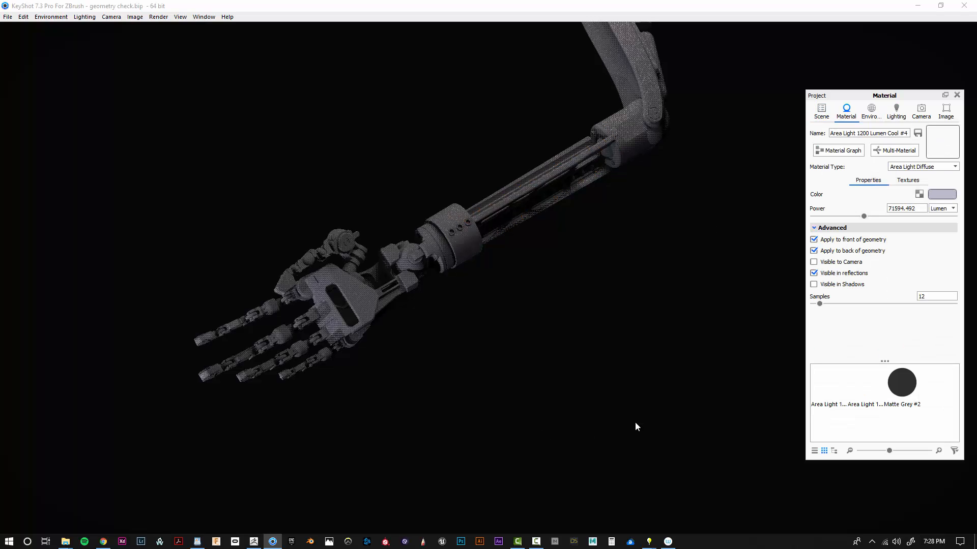
{"action": "left_click_drag", "start_coordinate": [634, 425], "coordinate": [863, 486]}
Return to the "geometry check. 7" camera, then save the scene and a screenshot of this view.
{"action": "left_click", "coordinate": [922, 111]}
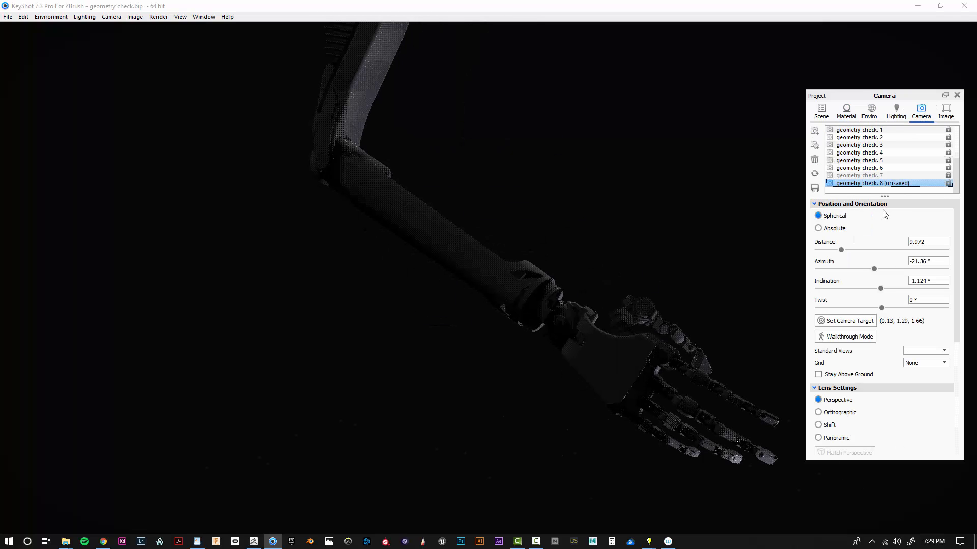
{"action": "left_click", "coordinate": [887, 176]}
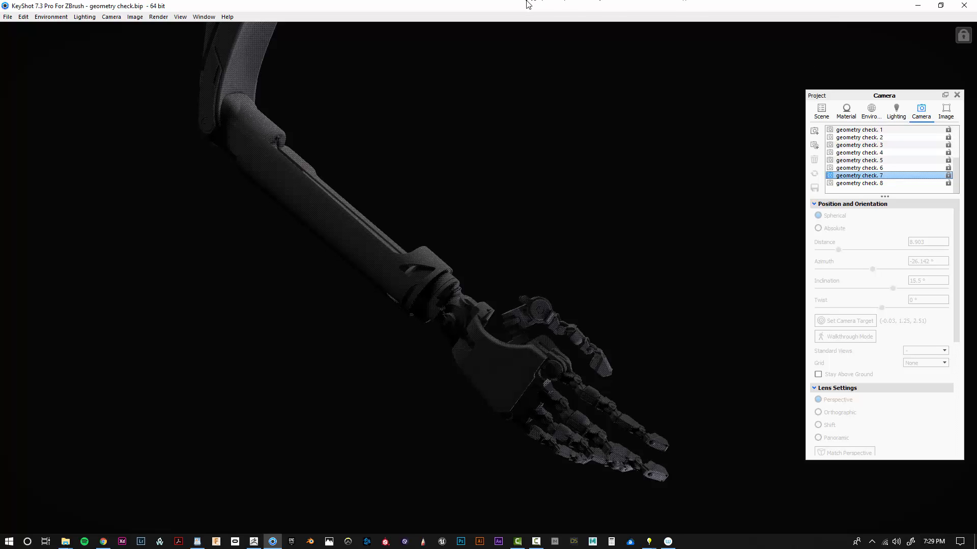
{"action": "key", "text": "ctrl+s"}
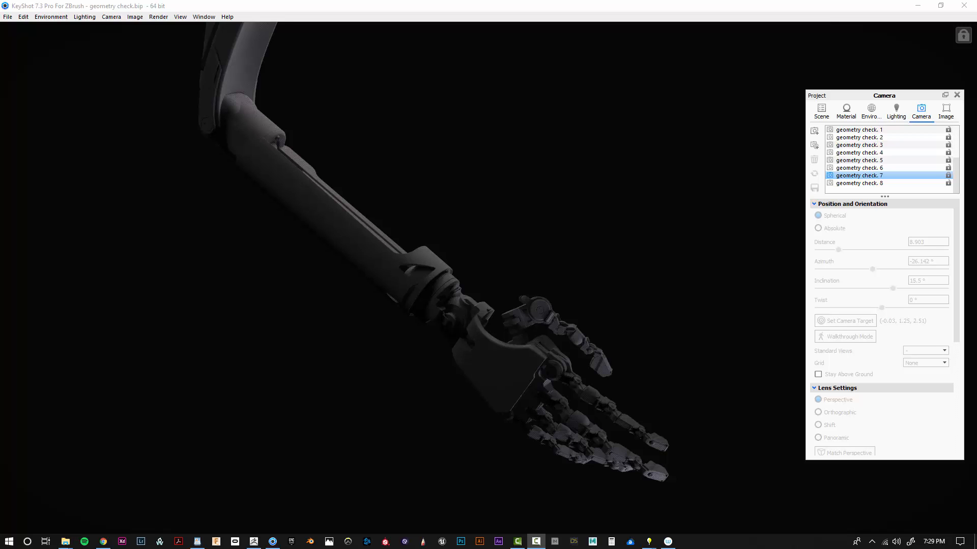
{"action": "left_click", "coordinate": [266, 5]}
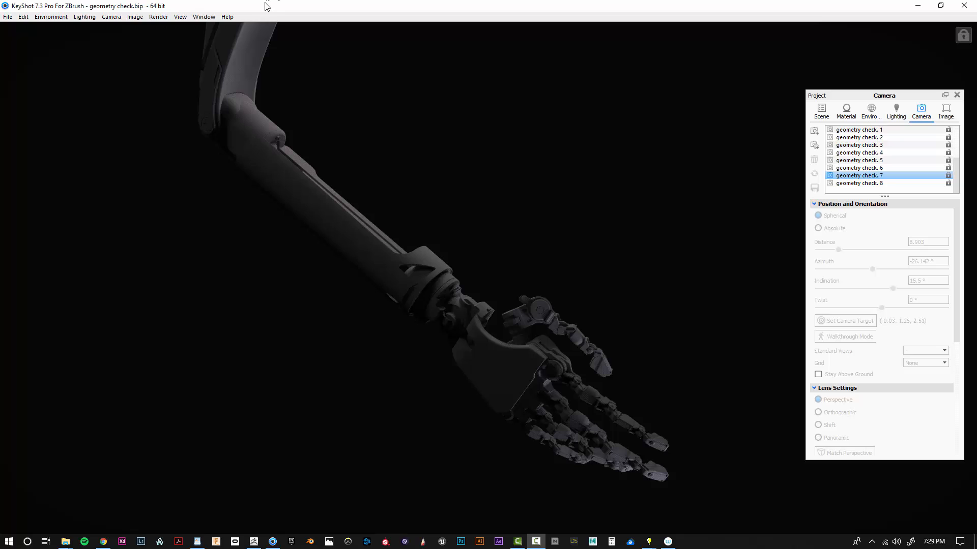
{"action": "key", "text": "p"}
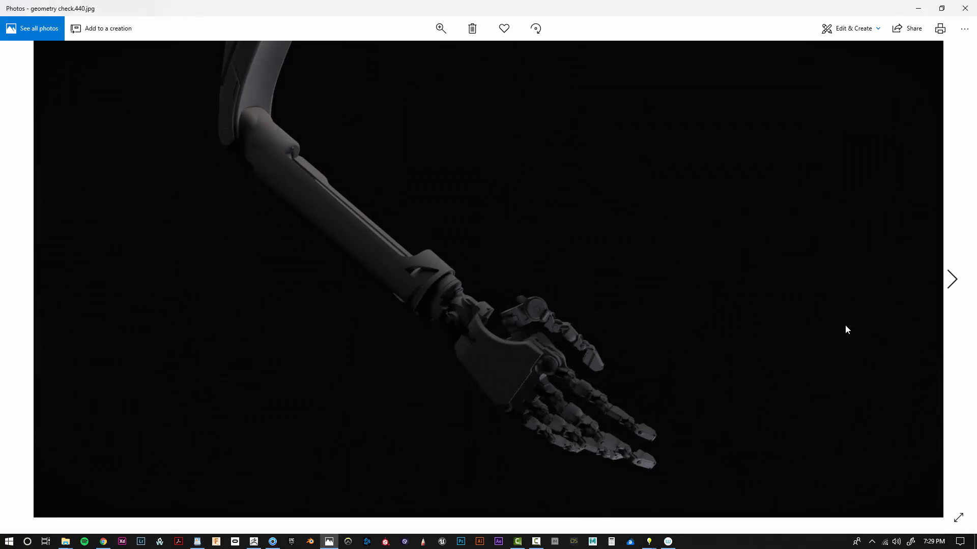
Look back through the earlier "geometry check" arm screenshots in Photos, from number 440 to the light-background ones.
{"action": "key", "text": "Left"}
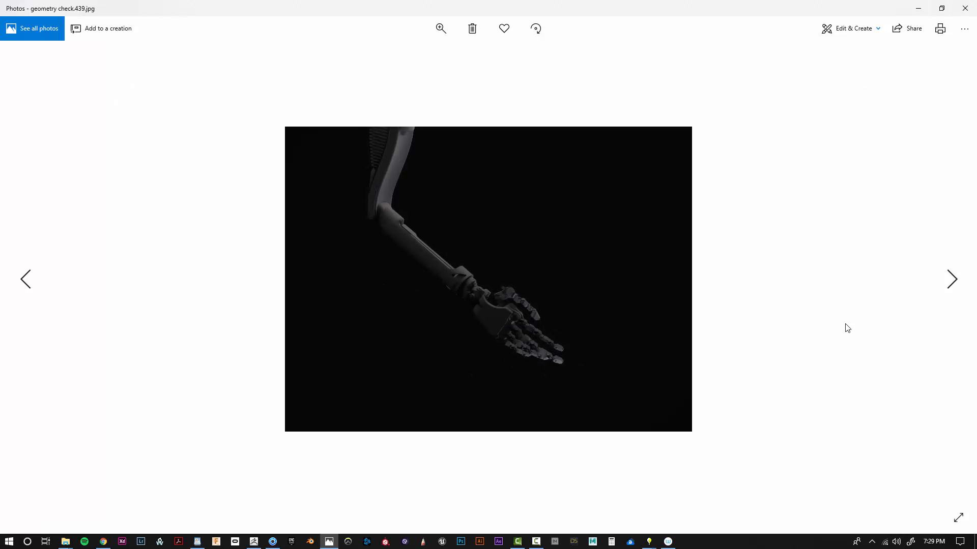
{"action": "key", "text": "Left"}
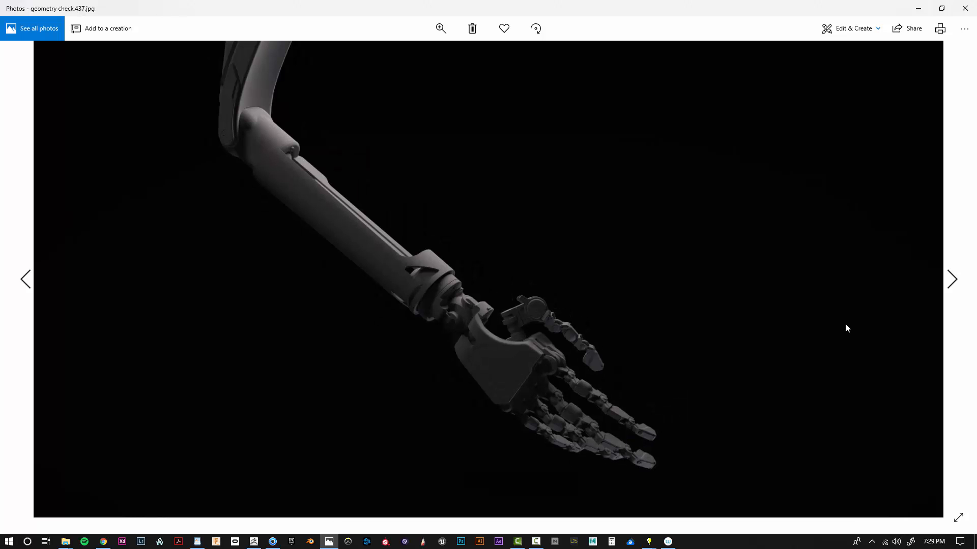
{"action": "key", "text": "Left"}
{"action": "key", "text": "Left"}
{"action": "key", "text": "Left"}
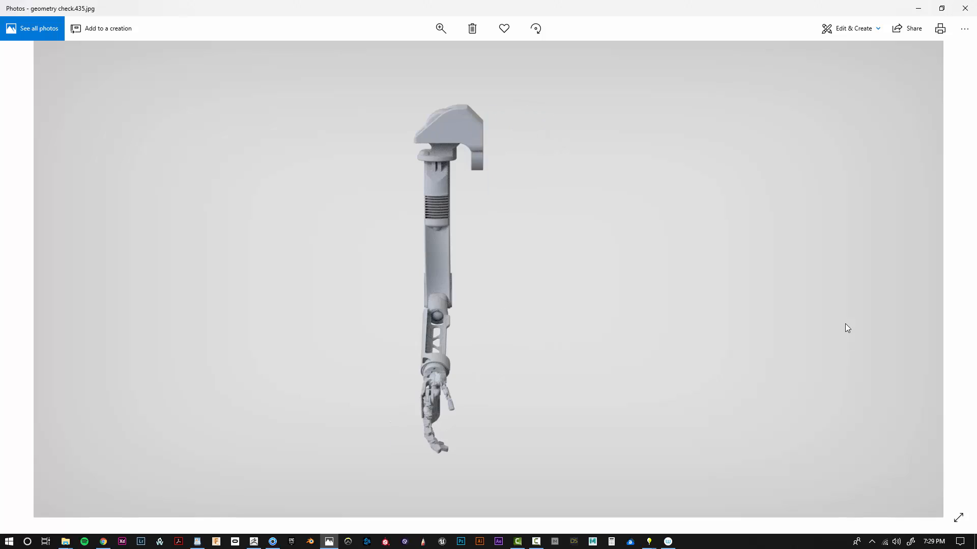
{"action": "key", "text": "Left"}
{"action": "key", "text": "Left"}
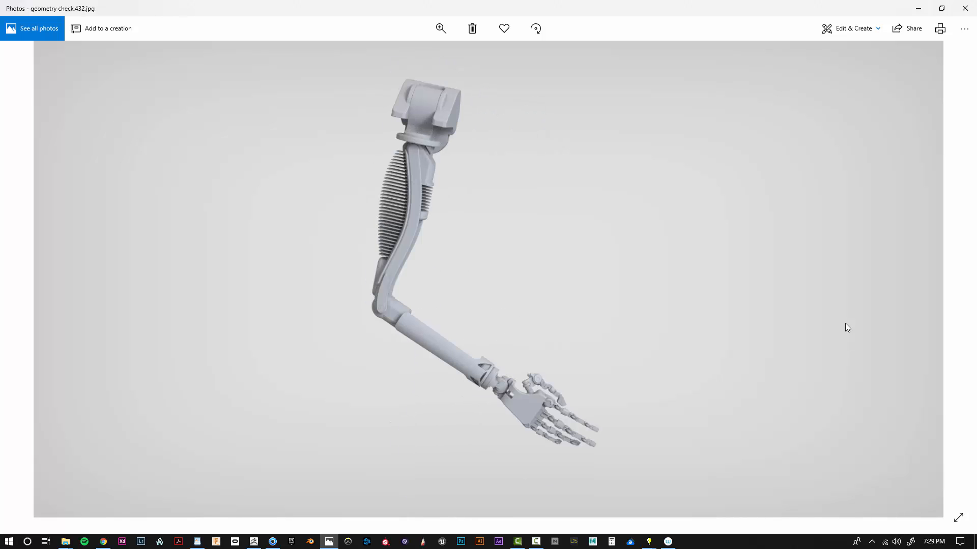
Compare the screenshots "geometry check.440.jpg" and "geometry check.438.jpg" side by side in Photos.
{"action": "left_click", "coordinate": [974, 9]}
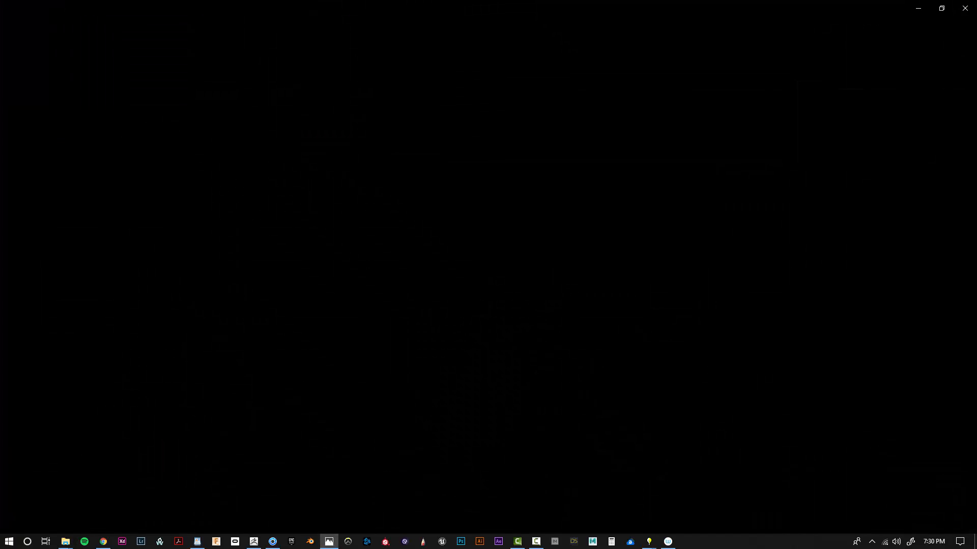
{"action": "left_click_drag", "start_coordinate": [529, 4], "coordinate": [157, 81]}
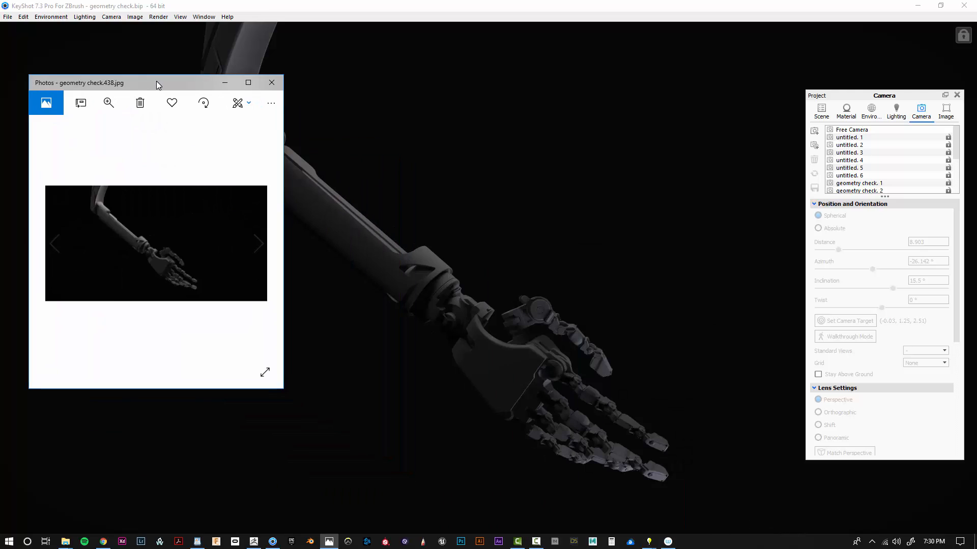
{"action": "left_click", "coordinate": [272, 83]}
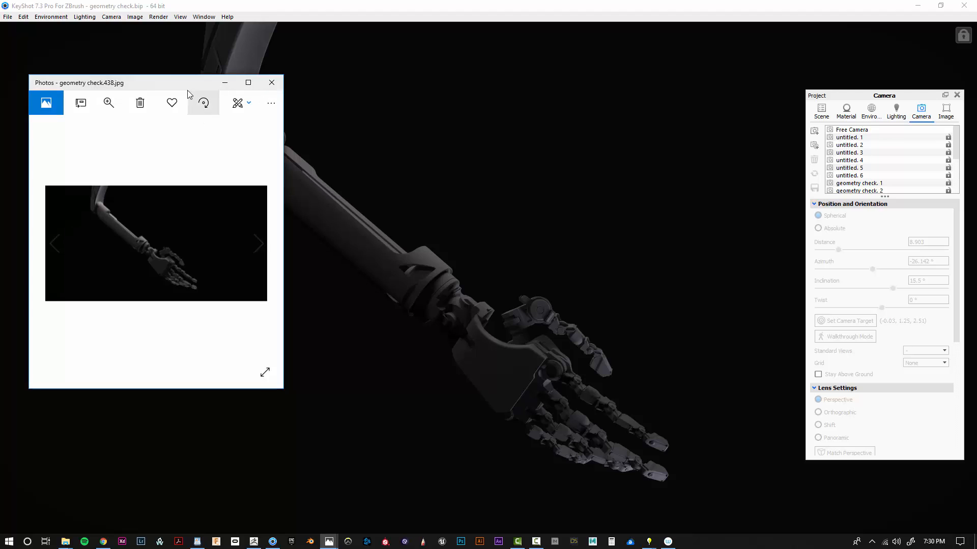
{"action": "left_click_drag", "start_coordinate": [187, 88], "coordinate": [976, 164]}
{"action": "left_click", "coordinate": [234, 152]}
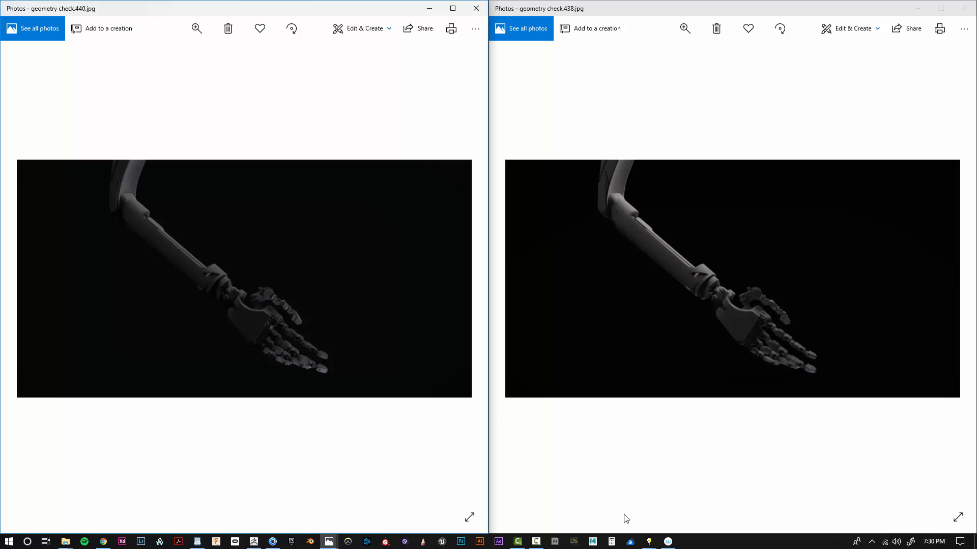
{"action": "left_click", "coordinate": [764, 341]}
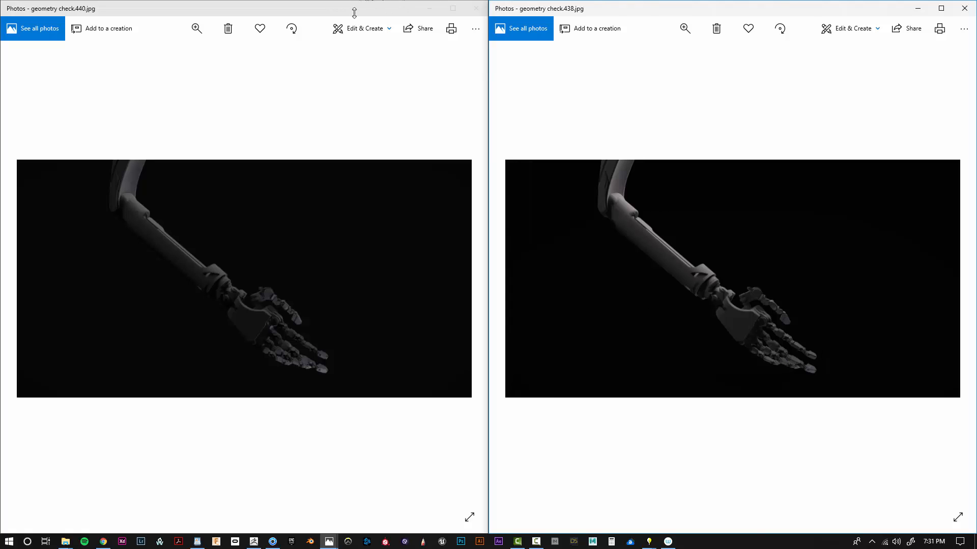
Close both compared screenshots and capture another screenshot of the arm view in KeyShot.
{"action": "left_click_drag", "start_coordinate": [355, 2], "coordinate": [355, 154]}
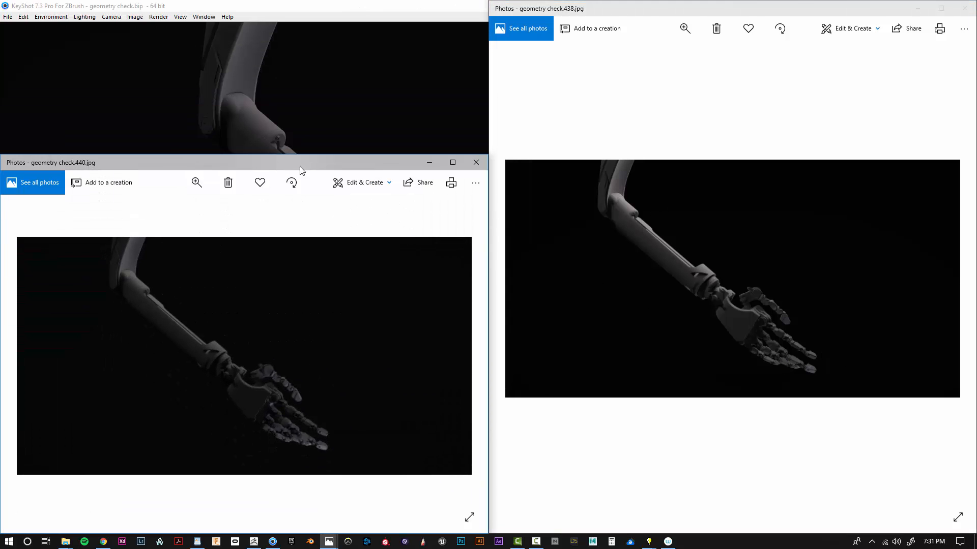
{"action": "left_click", "coordinate": [476, 162]}
{"action": "left_click", "coordinate": [964, 8]}
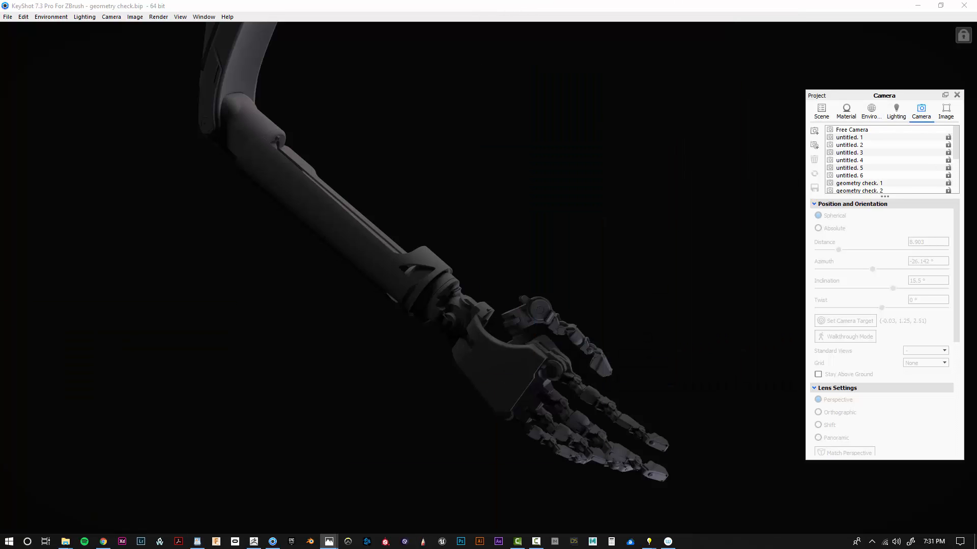
{"action": "left_click", "coordinate": [747, 4]}
{"action": "key", "text": "p"}
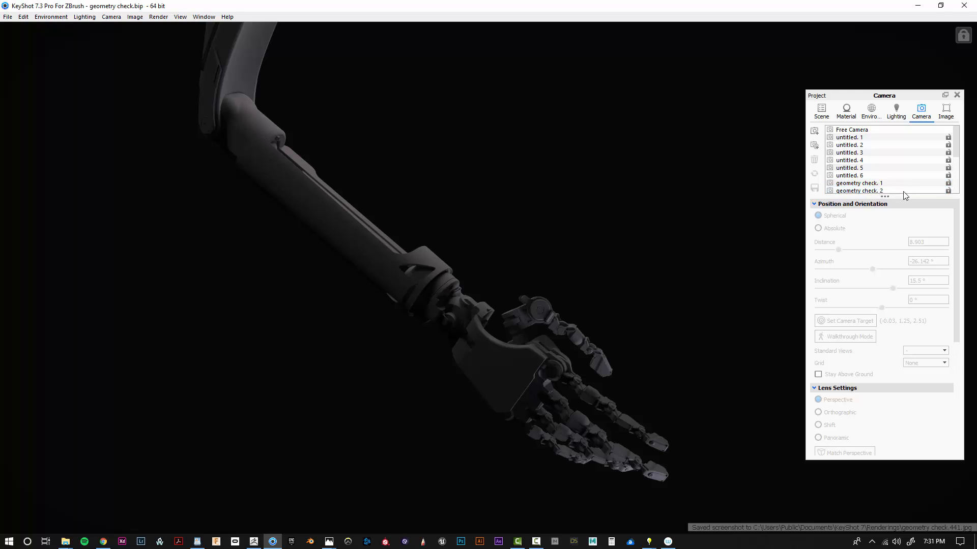
Unlock the "geometry check. 7" camera and enable depth of field for it.
{"action": "scroll", "coordinate": [879, 189], "scroll_direction": "down", "scroll_amount": 3}
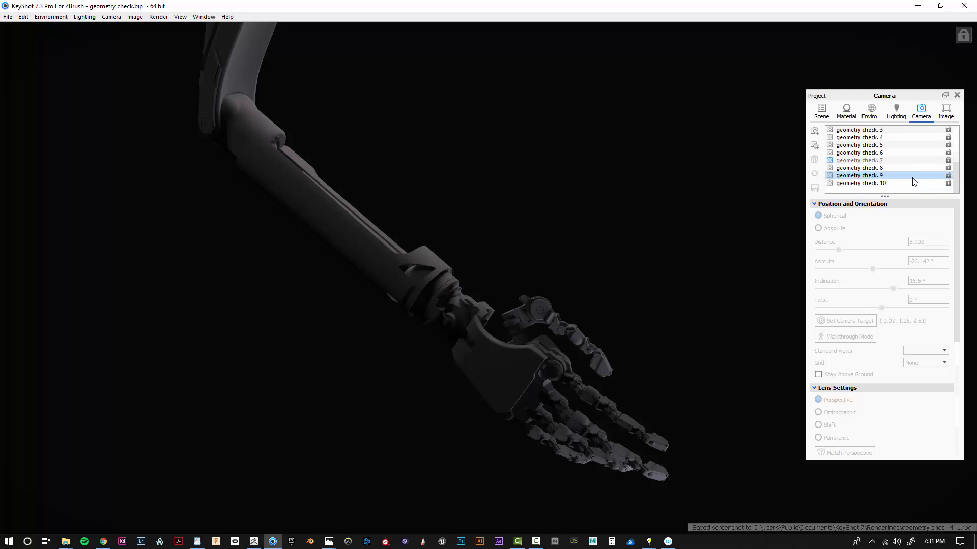
{"action": "left_click", "coordinate": [943, 160]}
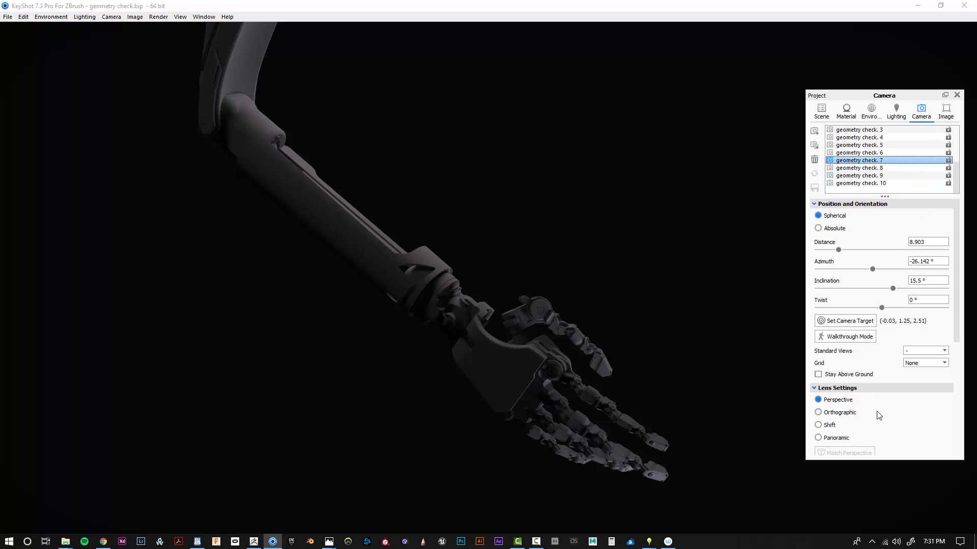
{"action": "scroll", "coordinate": [879, 414], "scroll_direction": "down", "scroll_amount": 3}
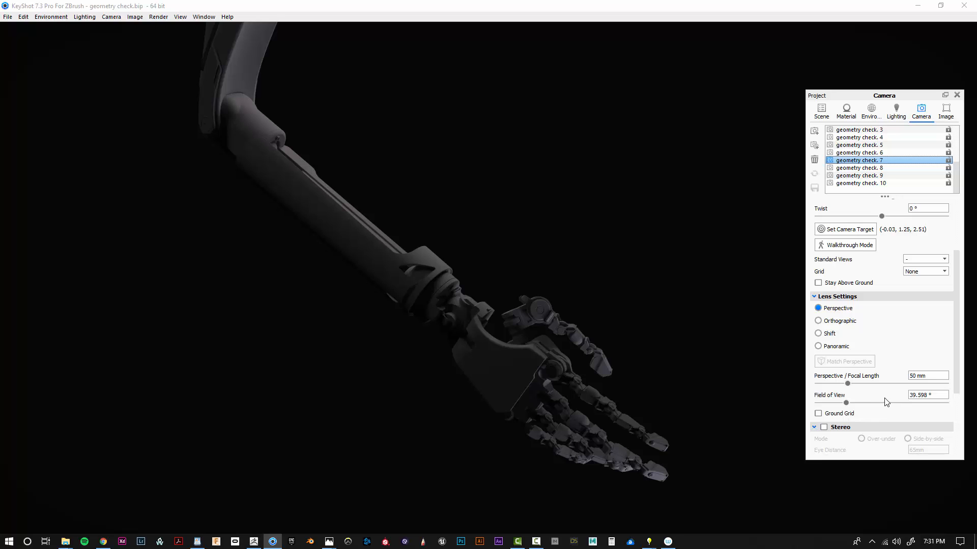
{"action": "scroll", "coordinate": [887, 403], "scroll_direction": "down", "scroll_amount": 3}
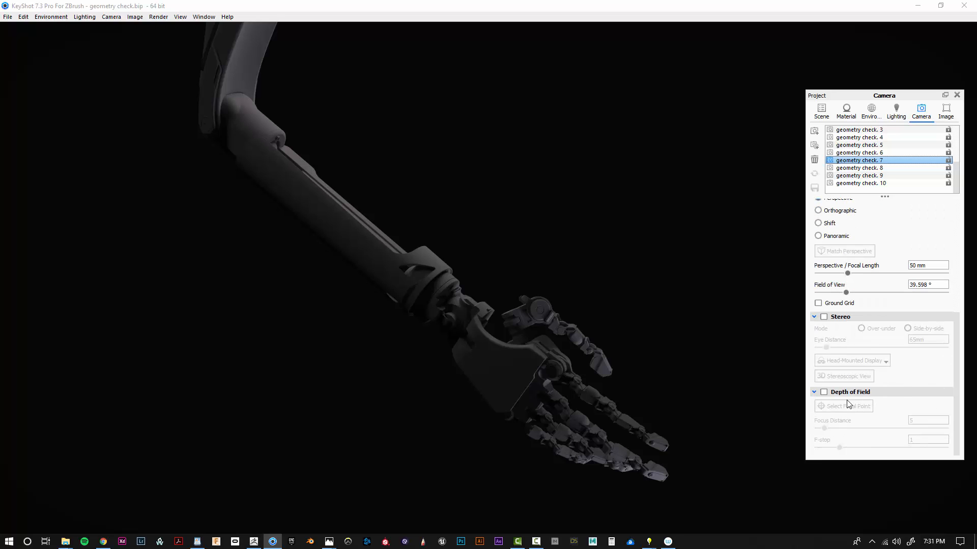
{"action": "left_click", "coordinate": [834, 395]}
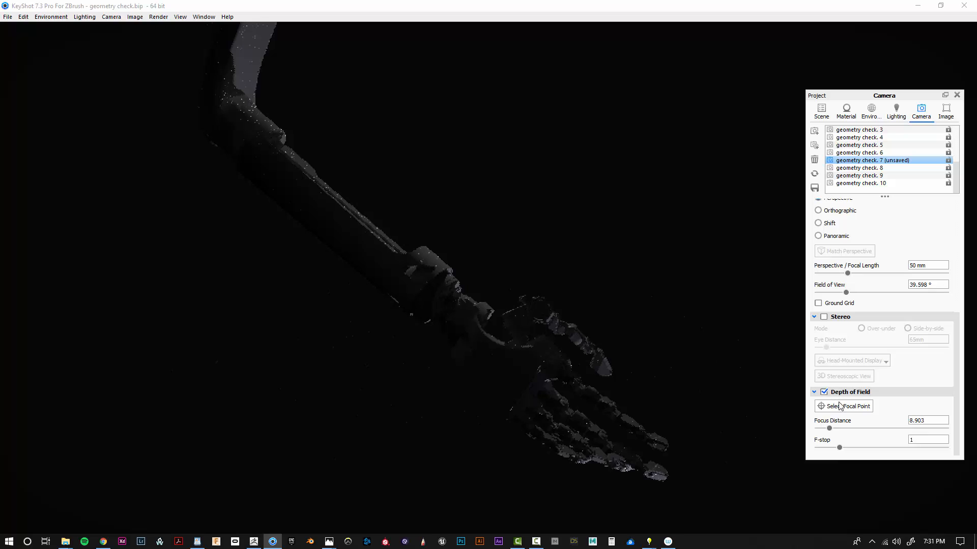
Set the depth of field focal point on the hand's broad palm plate and lock the "geometry check. 7" camera.
{"action": "left_click", "coordinate": [840, 407]}
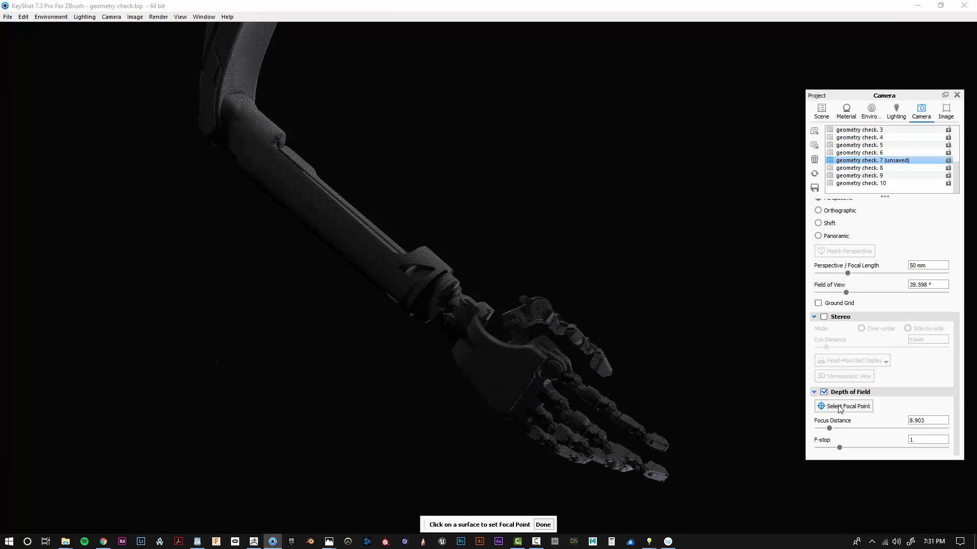
{"action": "left_click", "coordinate": [514, 383]}
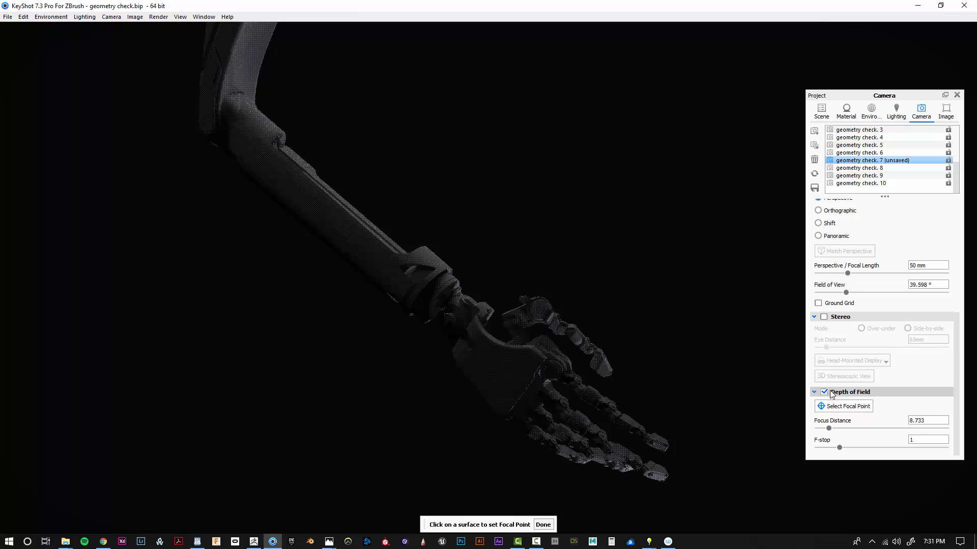
{"action": "left_click", "coordinate": [948, 161]}
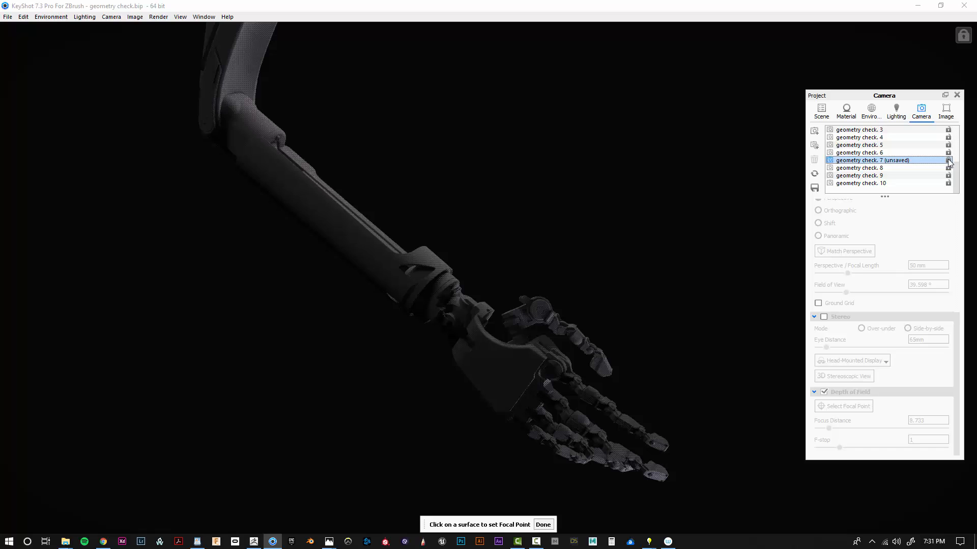